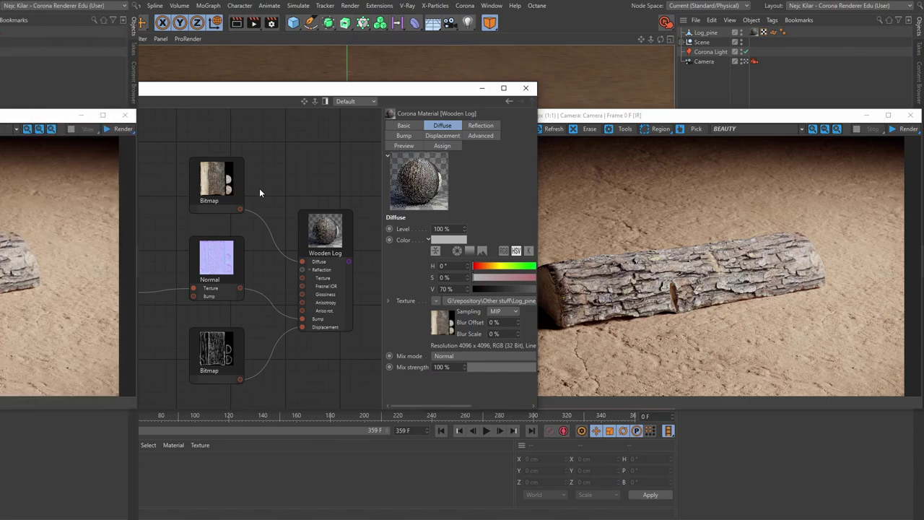
Create a new Corona material, drop it into the node graph, and nudge the graph view into place.
left_click(88, 447)
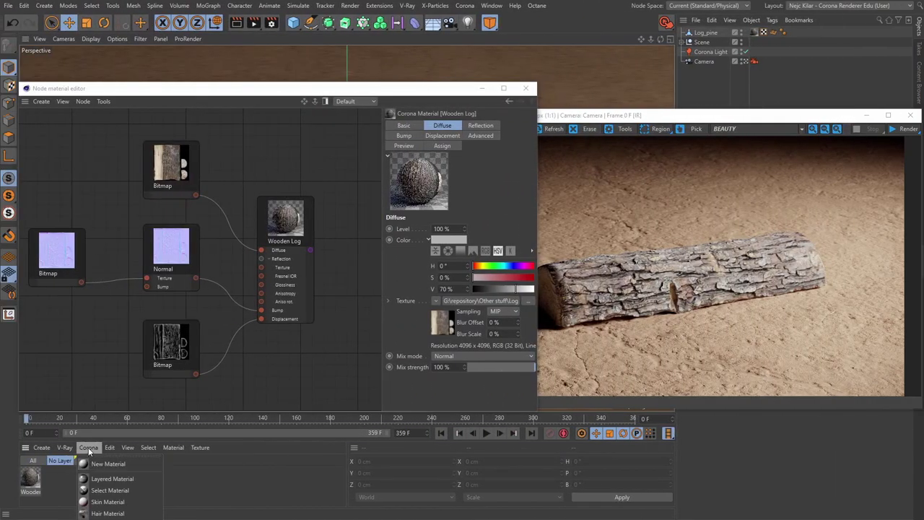
left_click(102, 464)
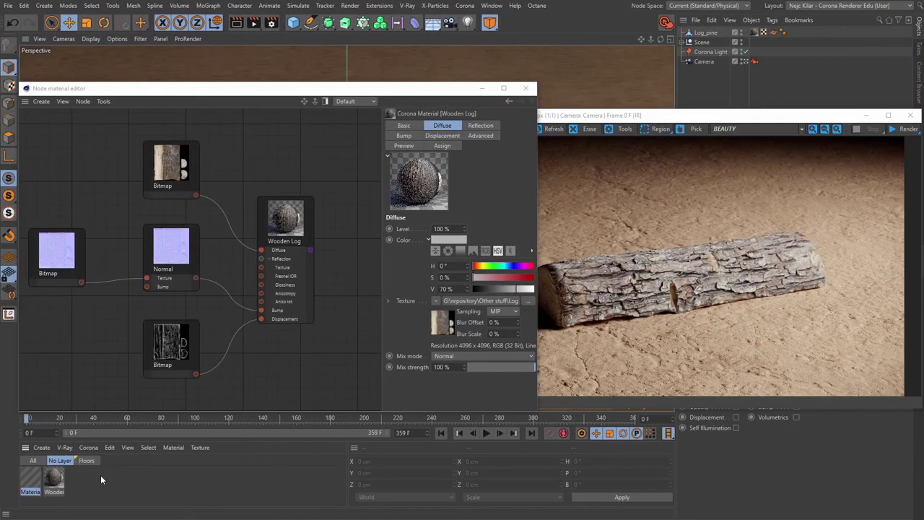
left_click_drag(315, 380, 310, 380)
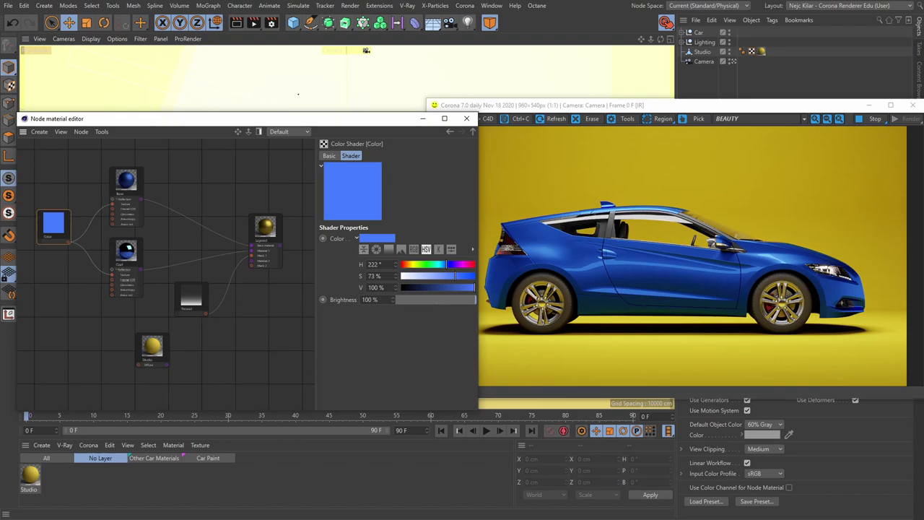
middle_click_drag(231, 296, 230, 285)
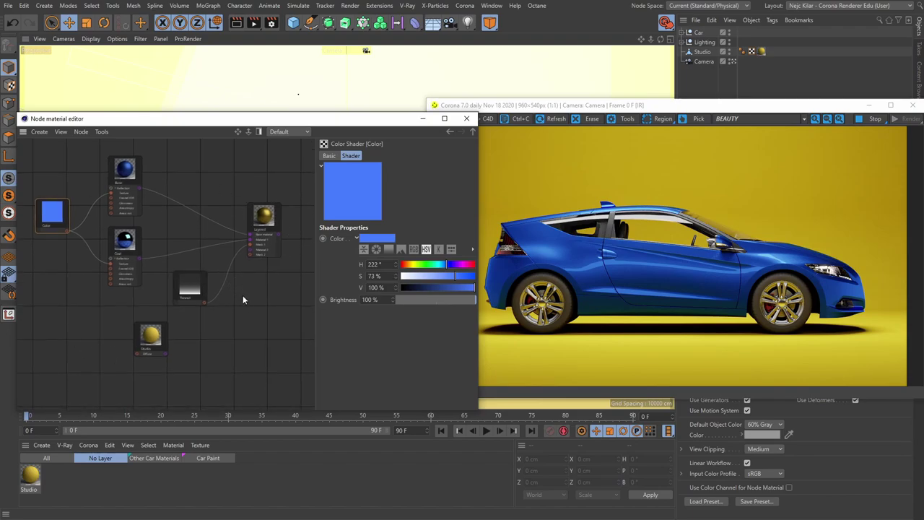
middle_click_drag(243, 294, 248, 296)
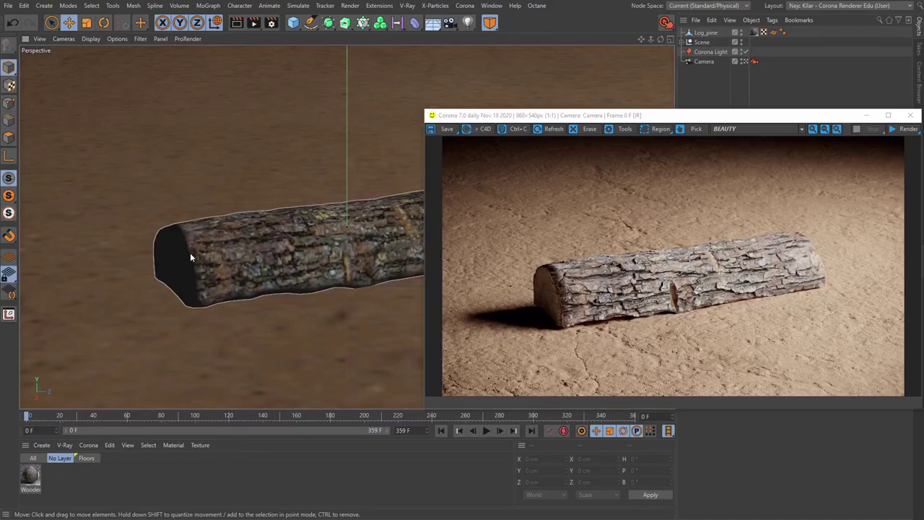
Deselect the log and open the Corona node material editor, moving it left so its settings show.
left_click(302, 169)
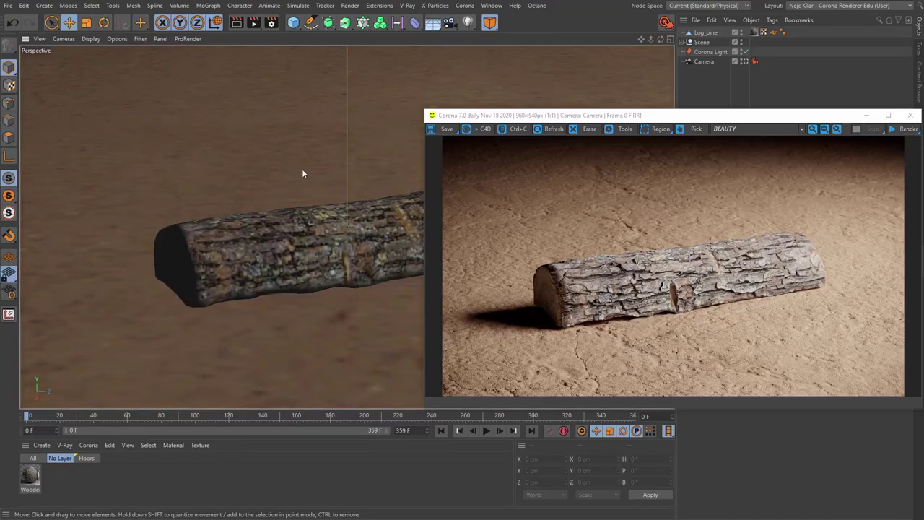
left_click(465, 5)
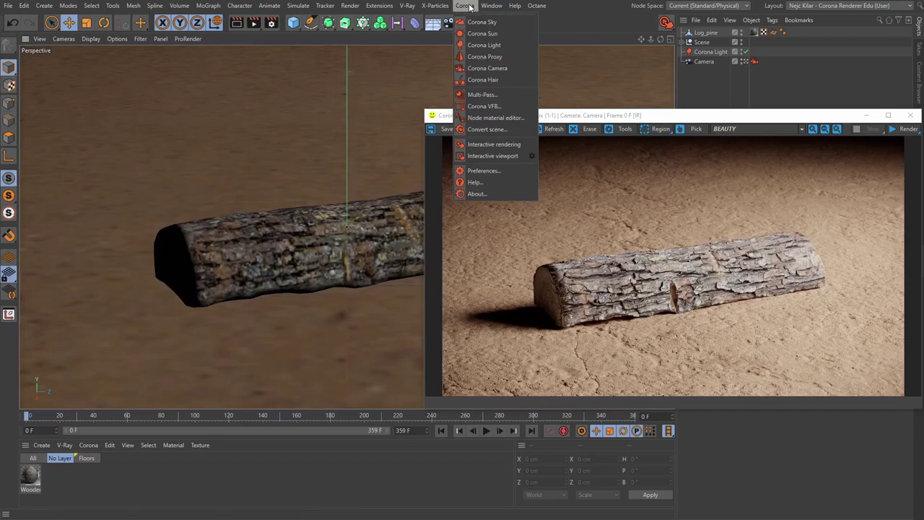
left_click(504, 118)
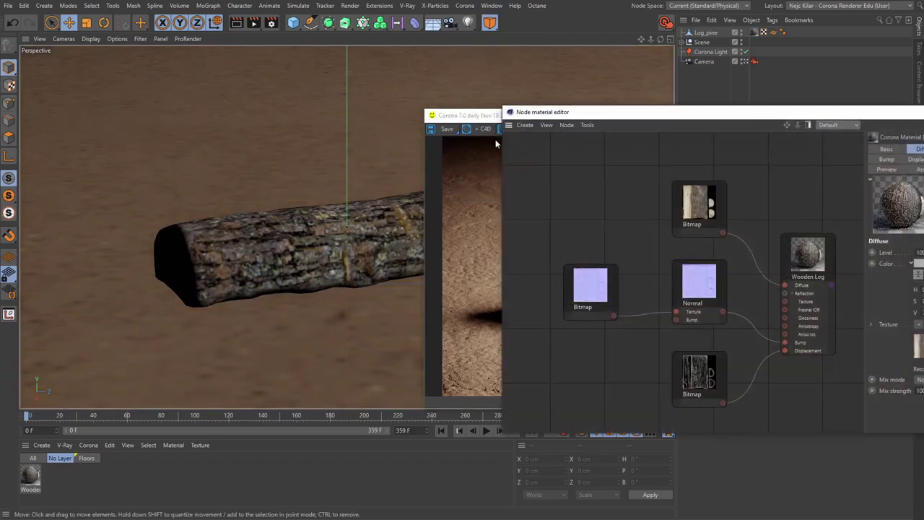
left_click_drag(631, 115, 148, 91)
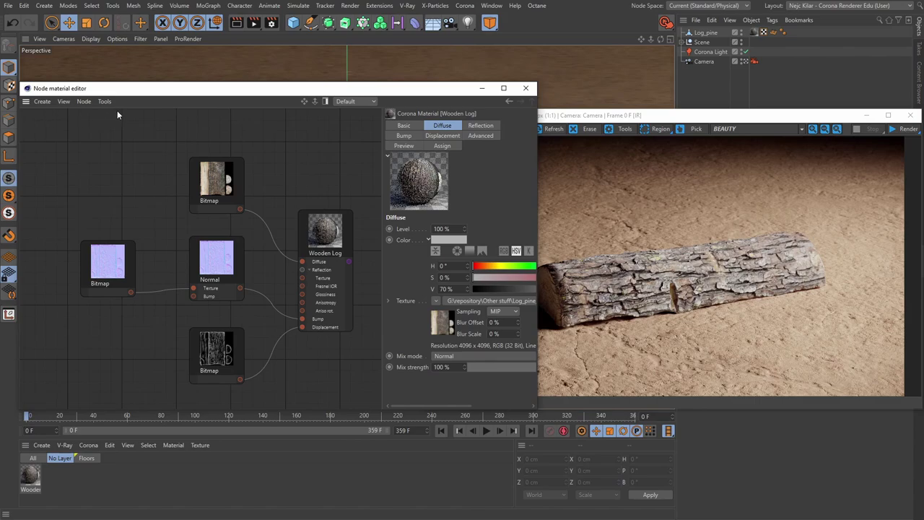
left_click(326, 102)
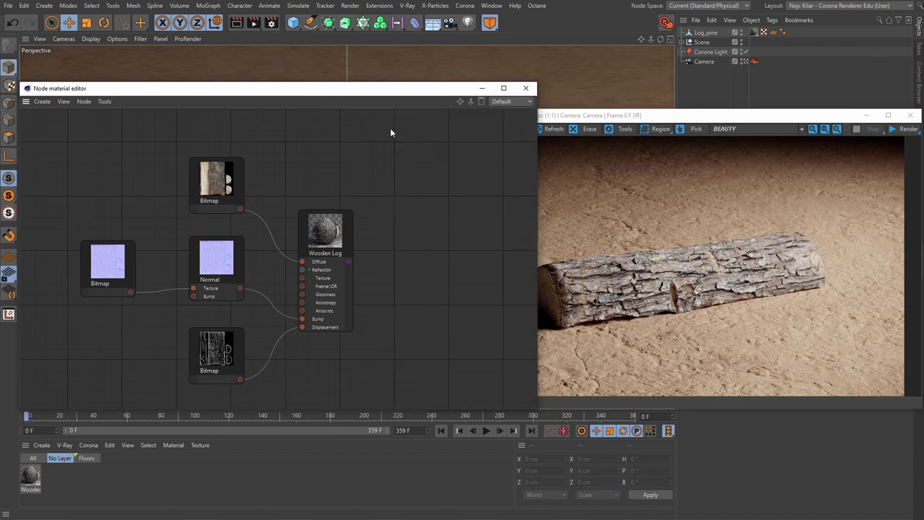
left_click(482, 102)
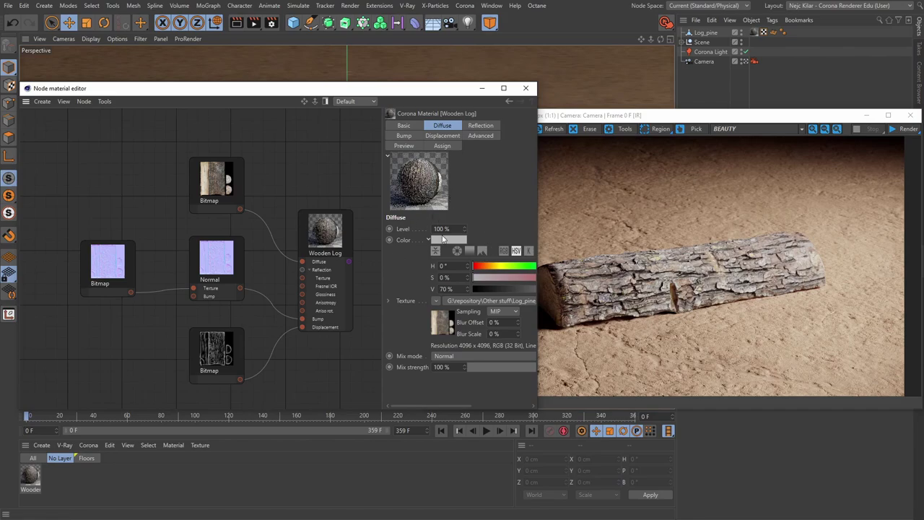
left_click(370, 103)
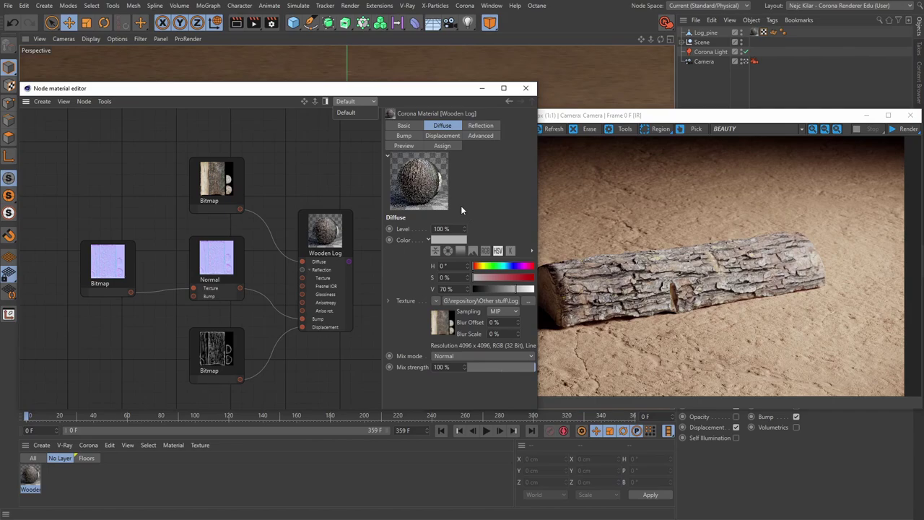
Inspect the top Bitmap node and Wooden Log node, then open the Wooden material in the Material Editor.
left_click(222, 188)
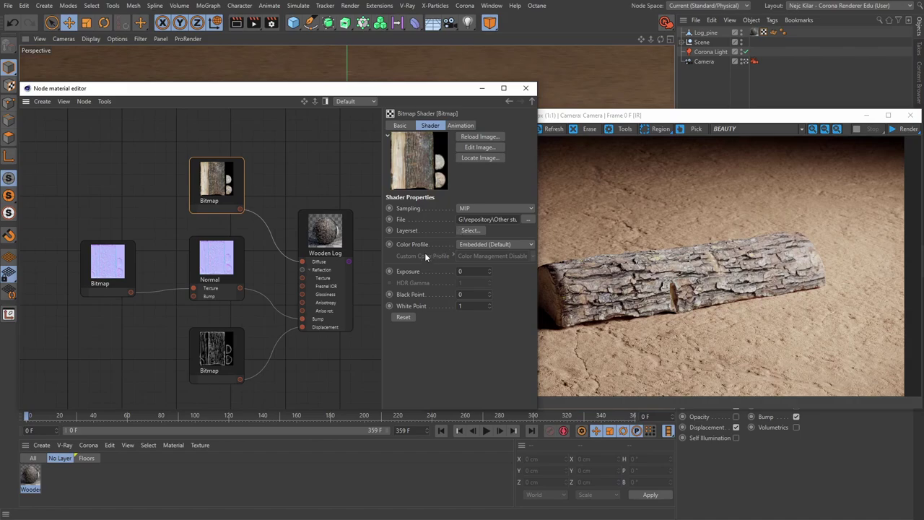
left_click(324, 235)
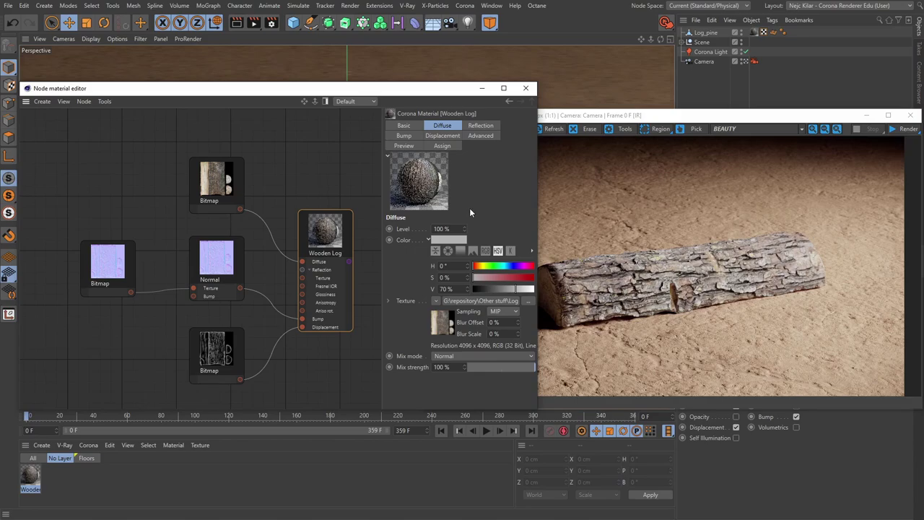
double_click(33, 478)
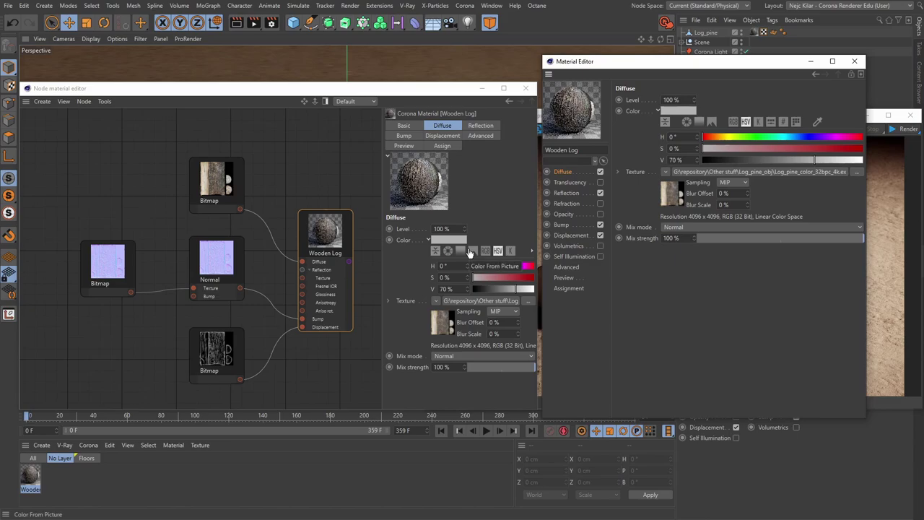
Compare Bitmap and Diffuse settings across both editors, then try 27% diffuse mix strength and restore 100%.
left_click(666, 195)
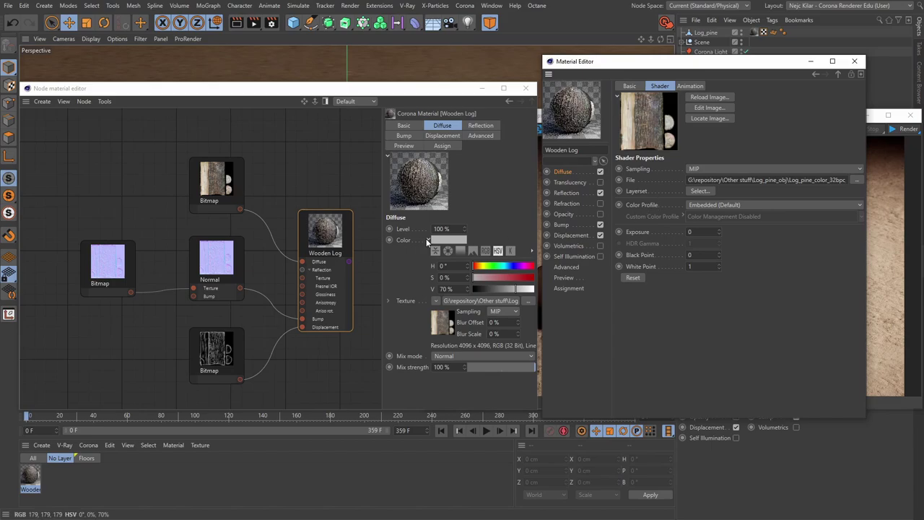
left_click(222, 187)
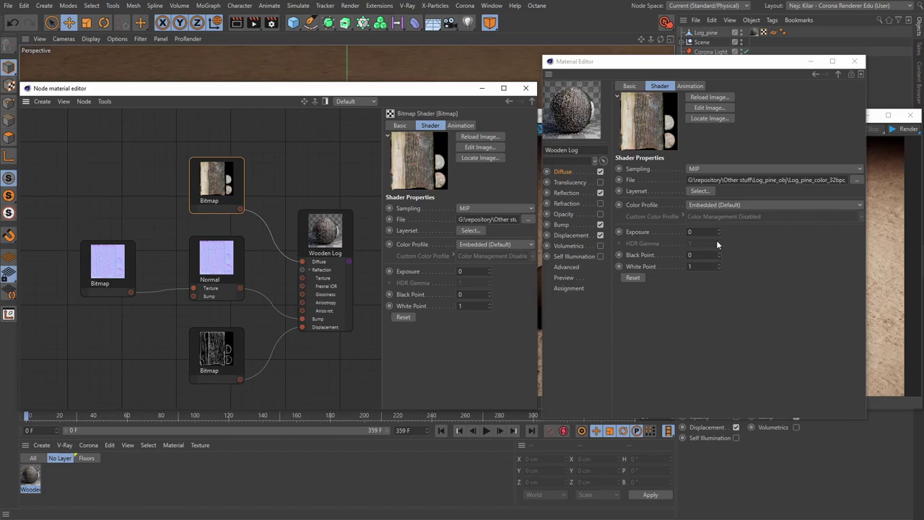
left_click(322, 238)
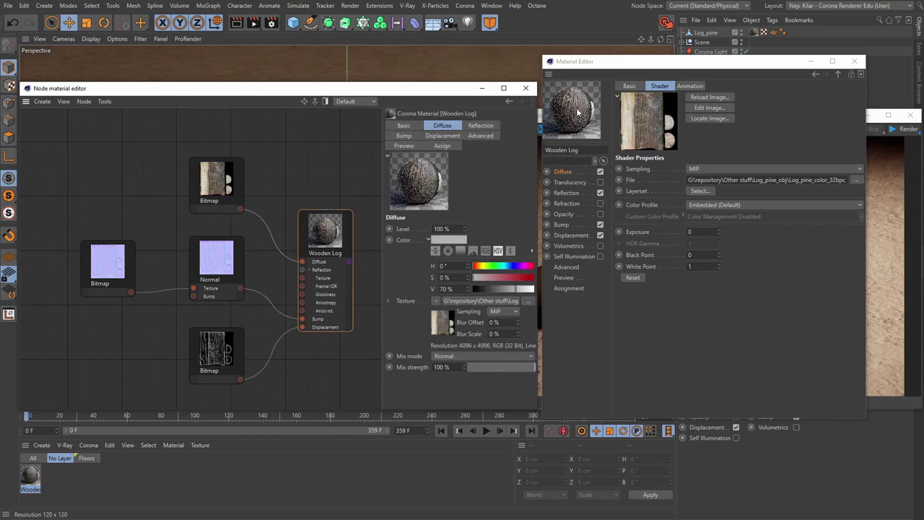
left_click(568, 174)
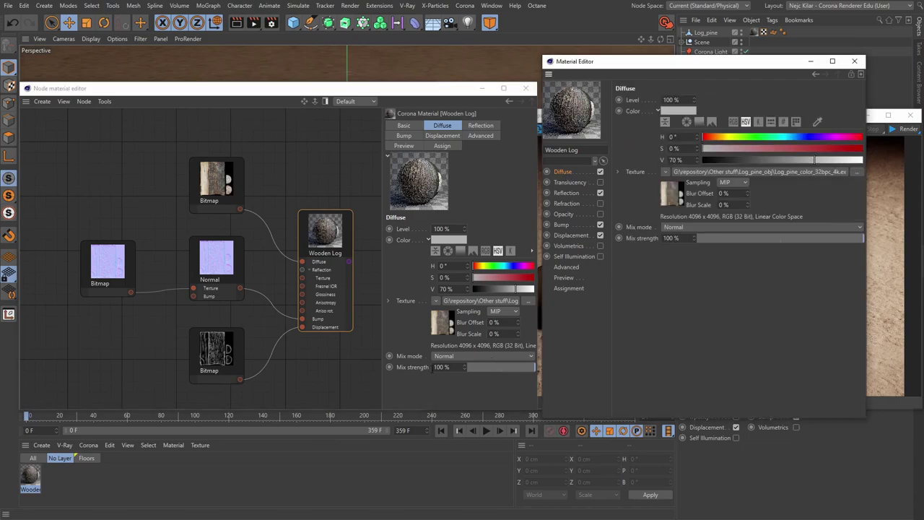
left_click_drag(508, 371, 486, 371)
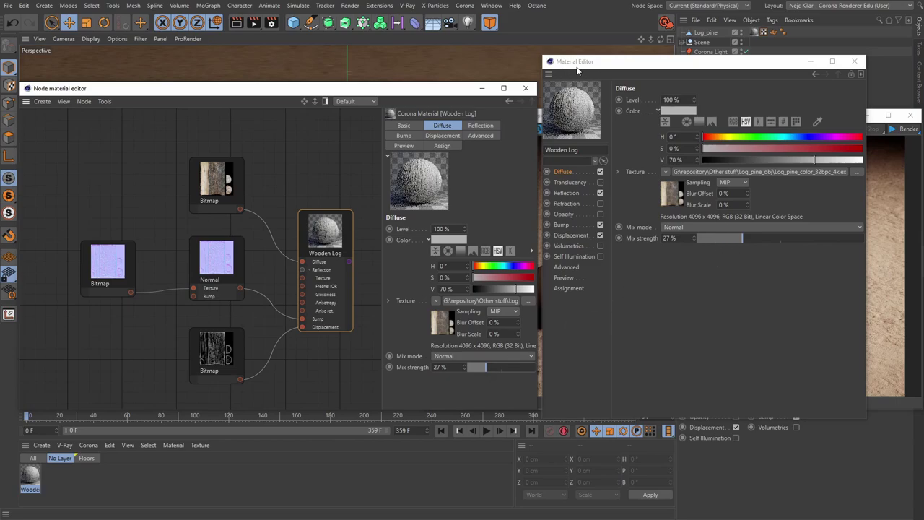
left_click_drag(771, 242, 860, 238)
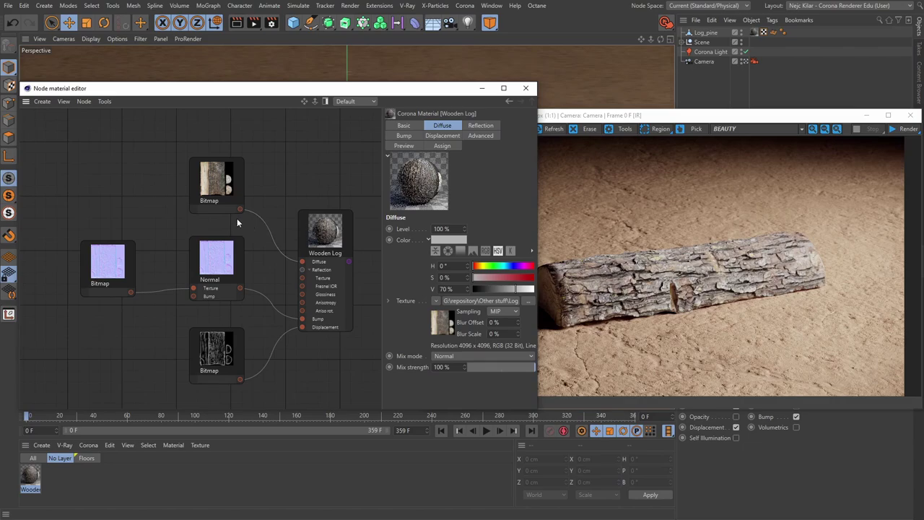
Frame the whole Wooden Log node graph, zooming out and panning it into a comfortable view.
left_click(302, 101)
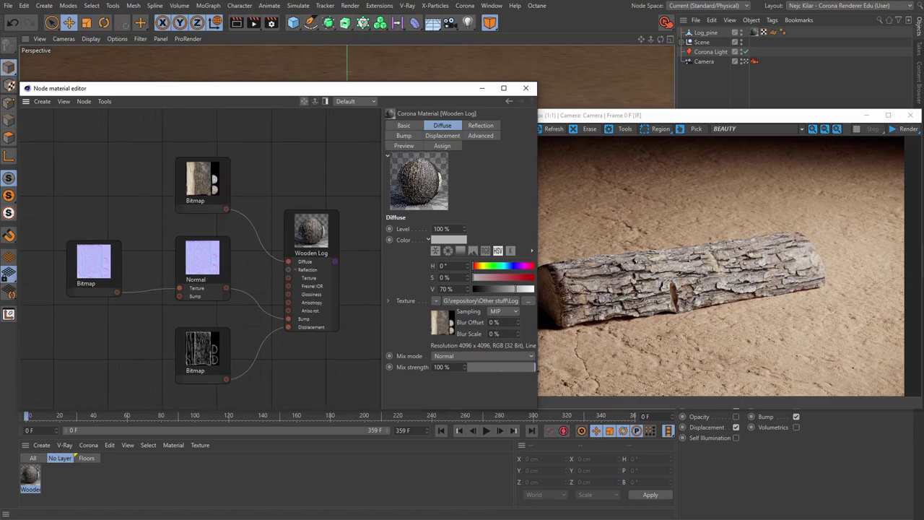
left_click(304, 101)
left_click(315, 102)
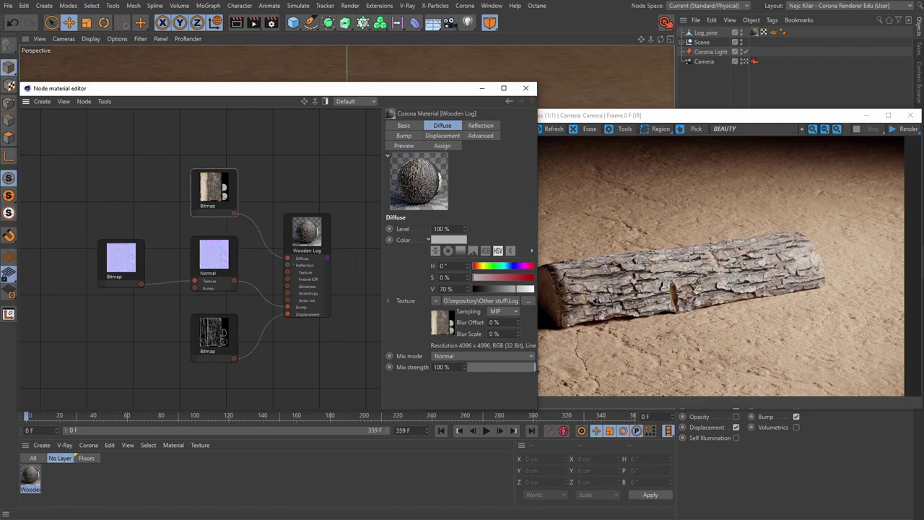
mouse_move(218, 218)
middle_mouse_down()
mouse_move(197, 209)
mouse_move(183, 187)
mouse_move(208, 194)
mouse_move(218, 218)
mouse_move(234, 203)
mouse_move(227, 219)
middle_mouse_up()
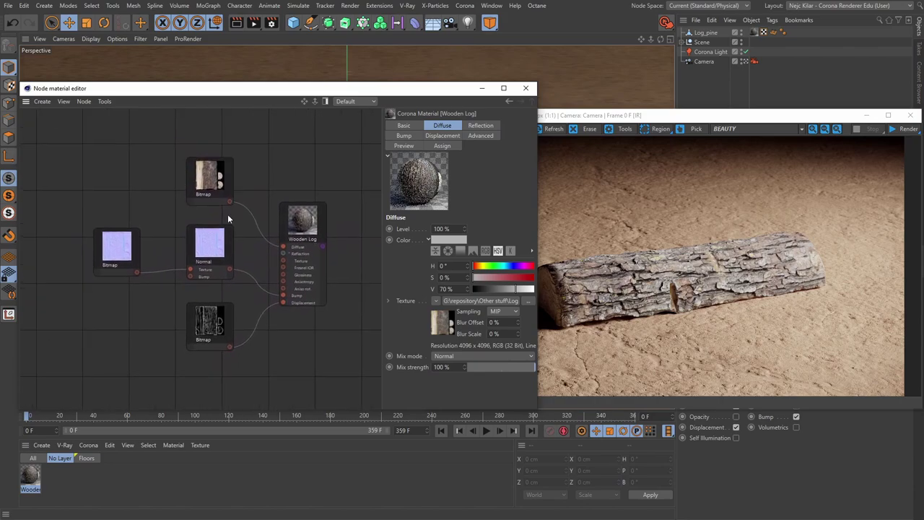
scroll(264, 236, "up", 2)
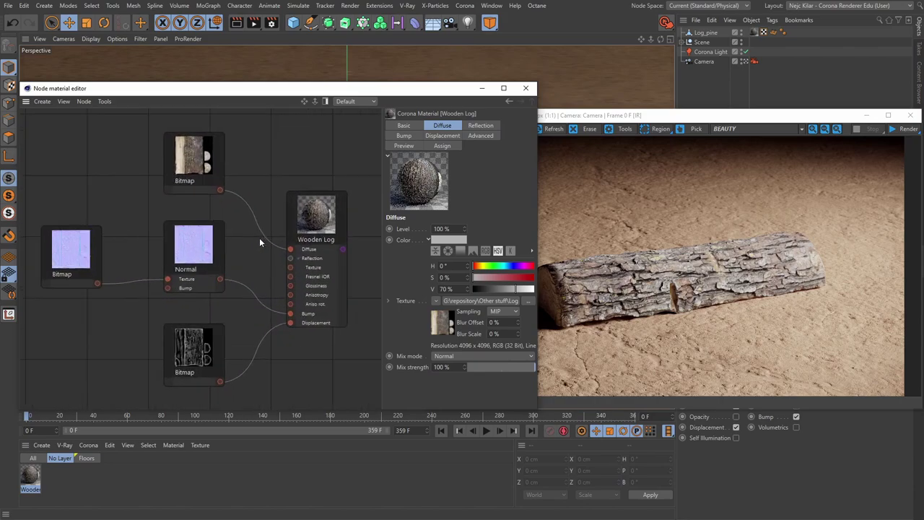
scroll(260, 238, "down", 3)
scroll(257, 239, "up", 3)
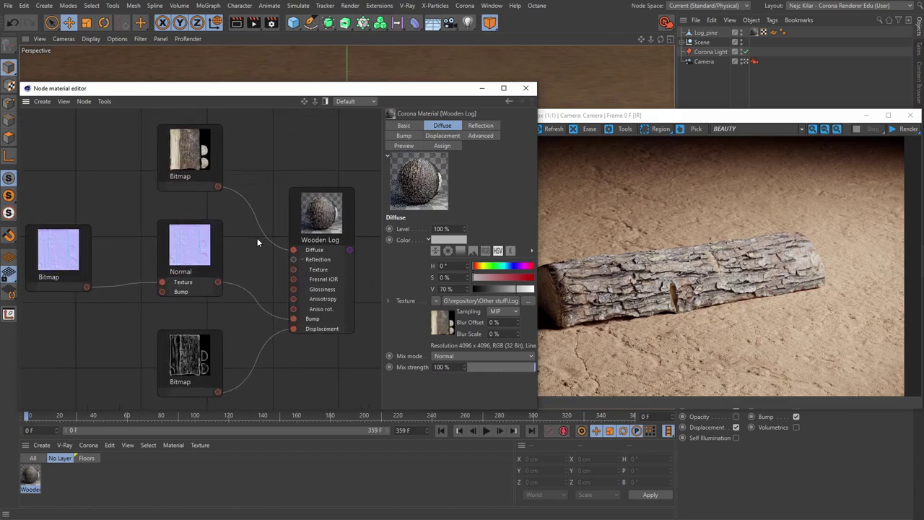
scroll(257, 239, "down", 2)
scroll(256, 241, "up", 1)
middle_click_drag(255, 242, 228, 244)
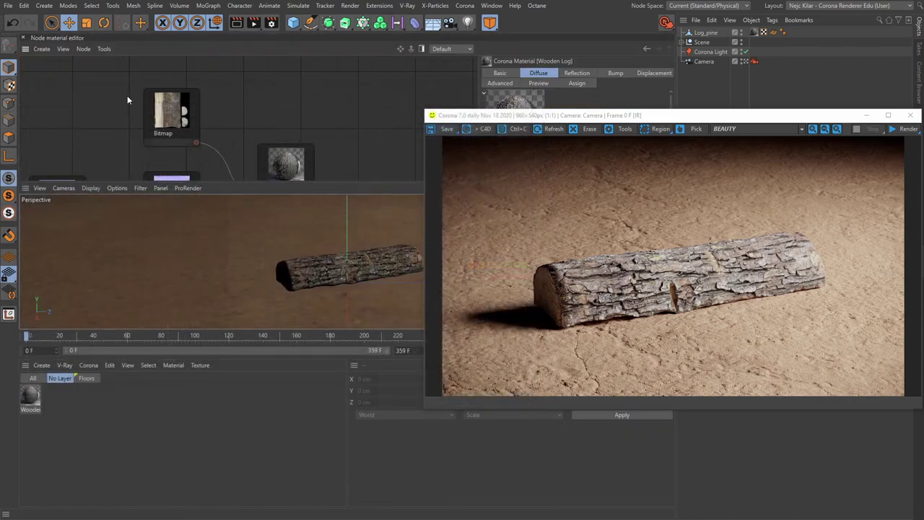
Undock the node material editor from the layout through its window menu.
left_click(26, 50)
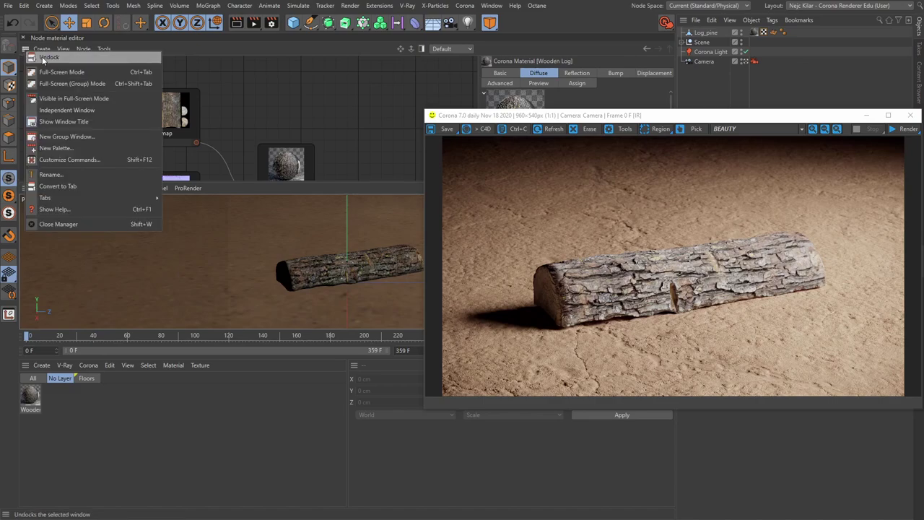
left_click(45, 58)
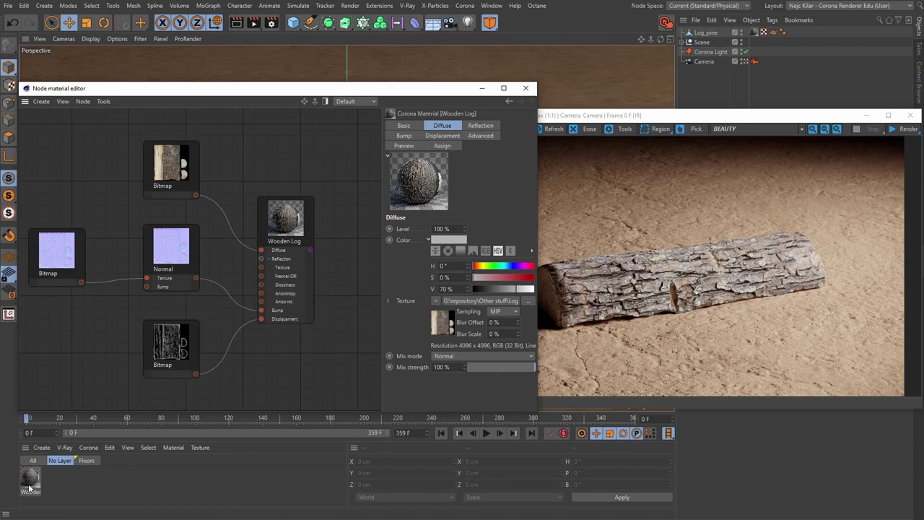
Create a new Corona material, Material.1, and place it in the node graph beside Wooden Log.
left_click(89, 447)
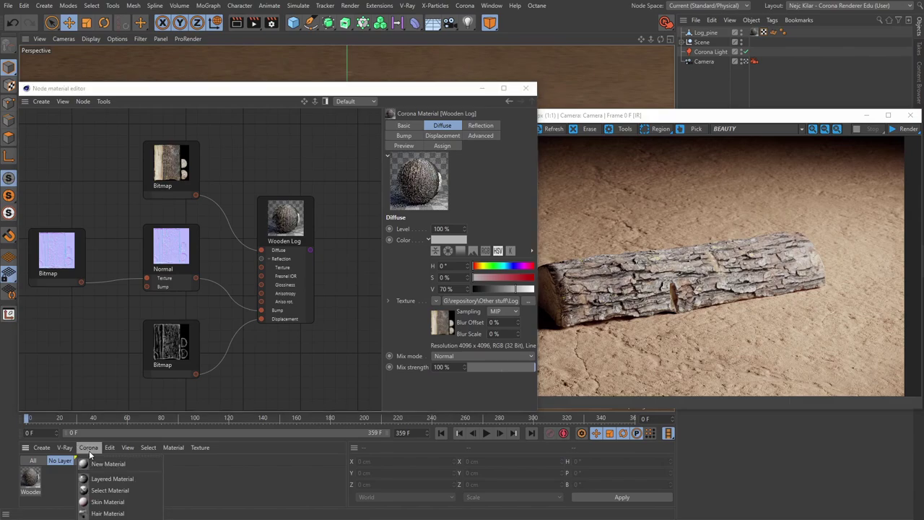
left_click(107, 464)
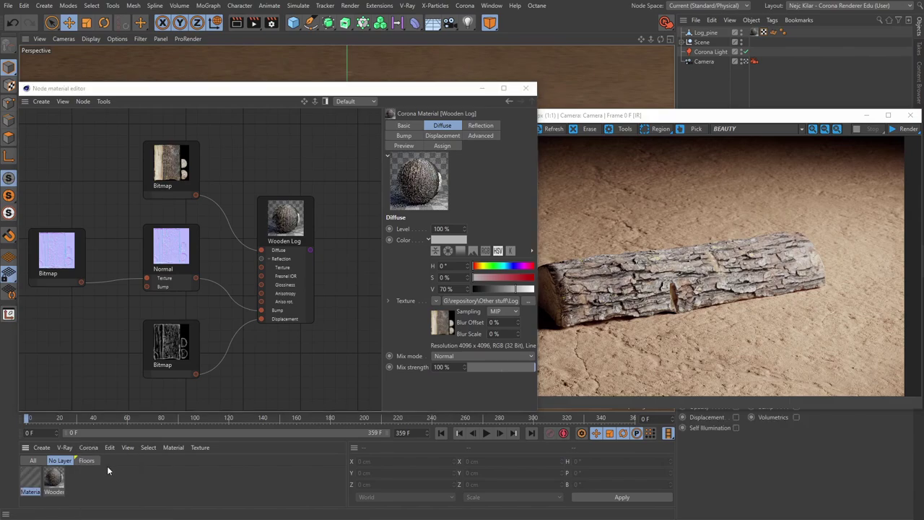
left_click_drag(51, 469, 310, 379)
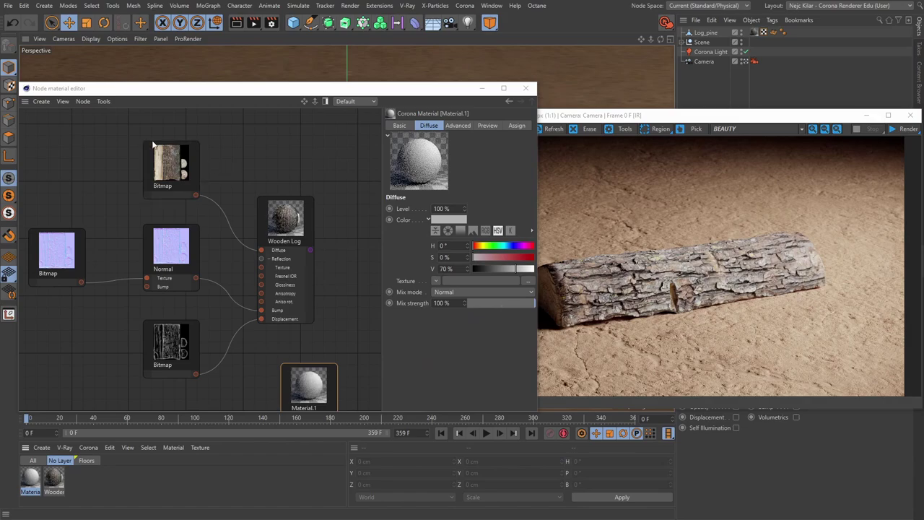
Add Color, Fresnel and Noise shader nodes to the graph, then switch to the texture pack folder.
left_click(36, 102)
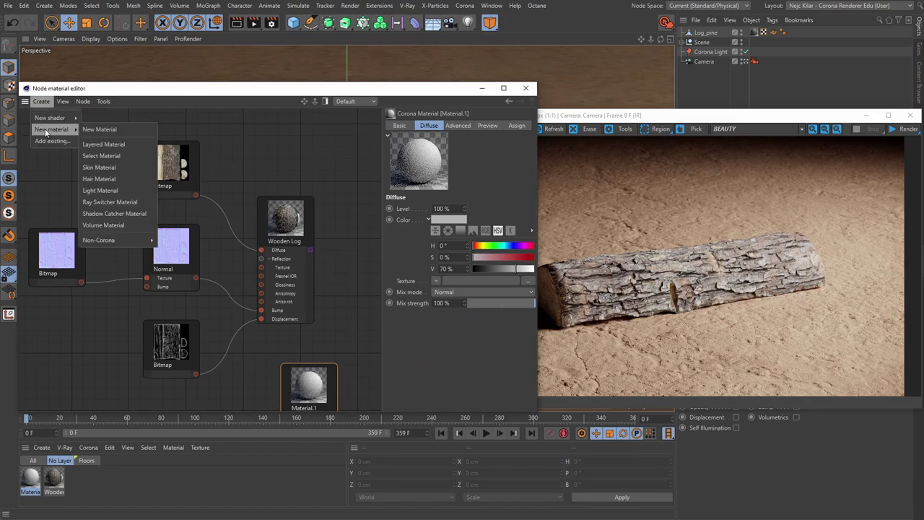
mouse_move(47, 118)
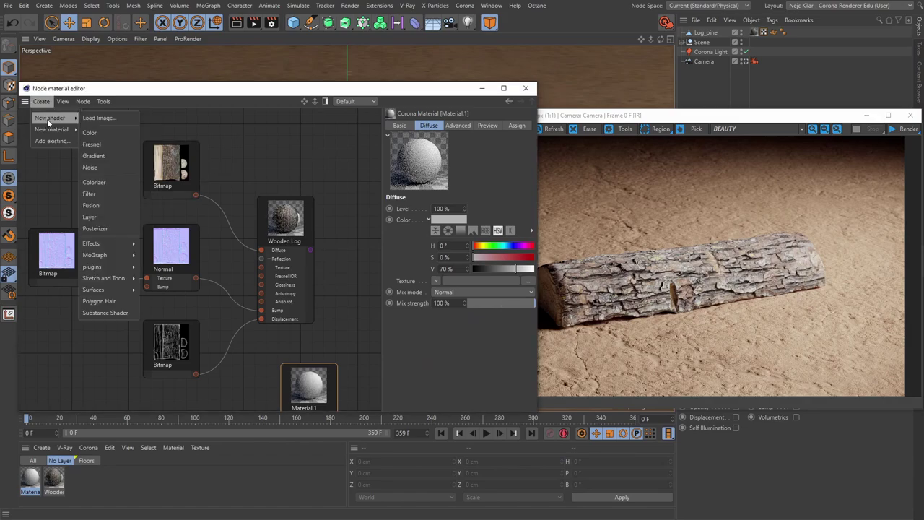
left_click(91, 133)
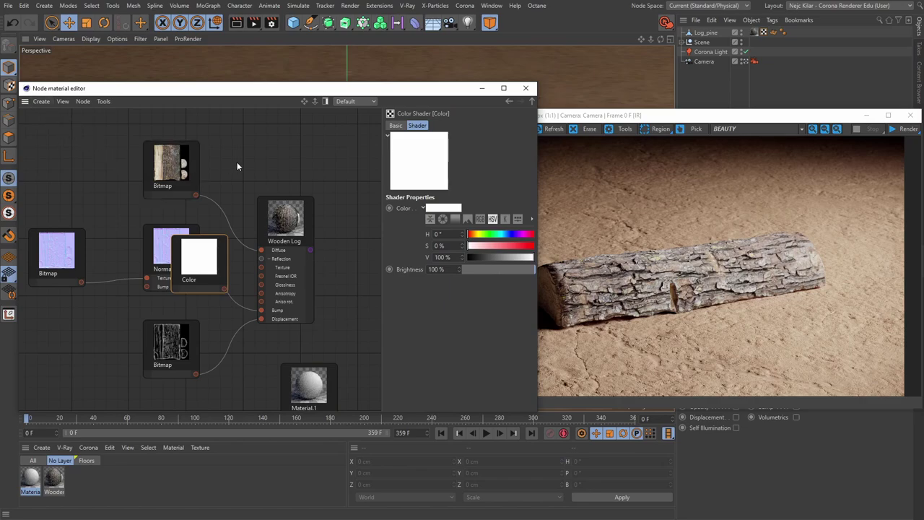
right_click(290, 155)
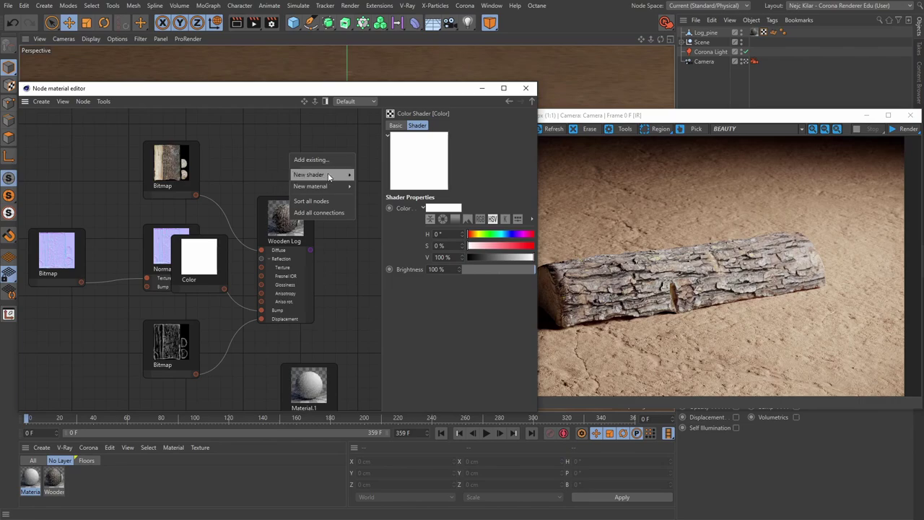
mouse_move(317, 175)
left_click(381, 197)
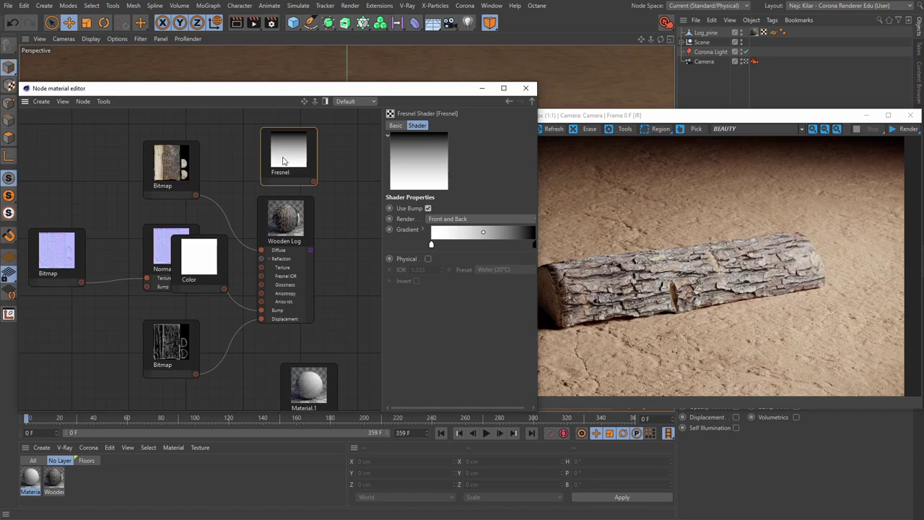
left_click(43, 102)
mouse_move(54, 118)
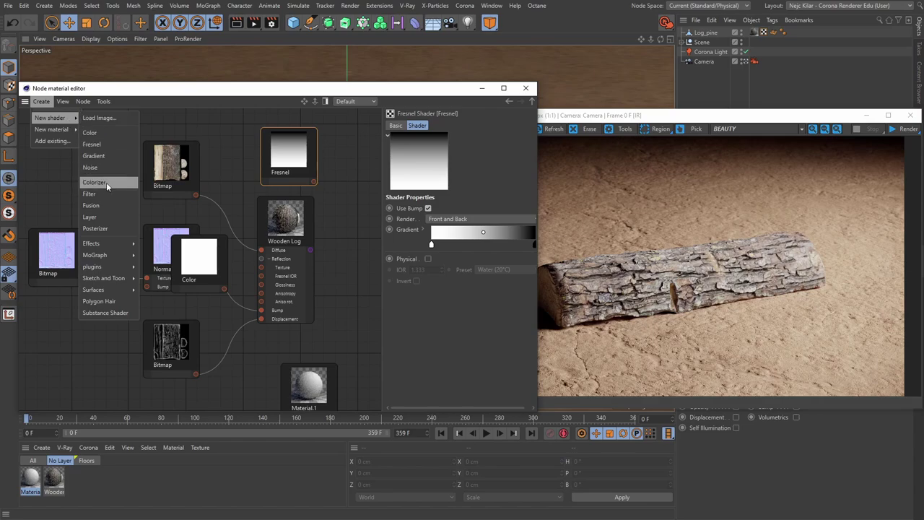
left_click(92, 167)
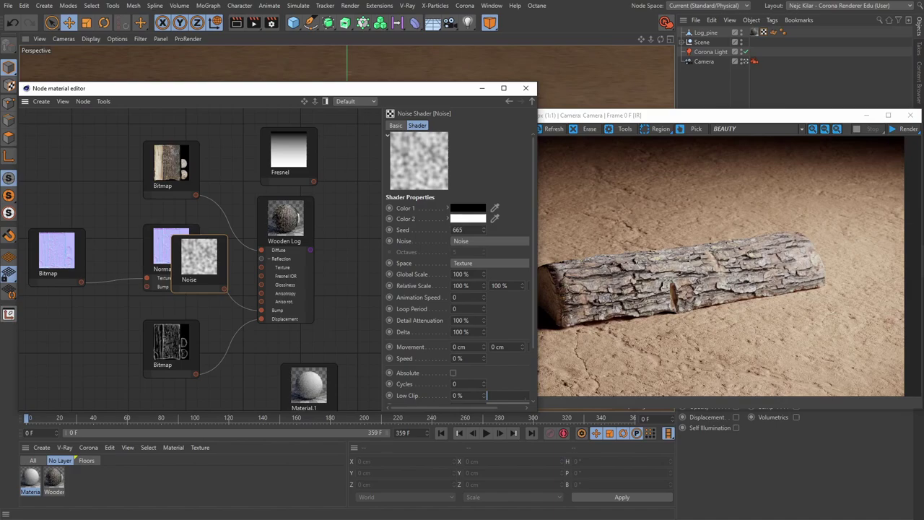
key("alt+Tab")
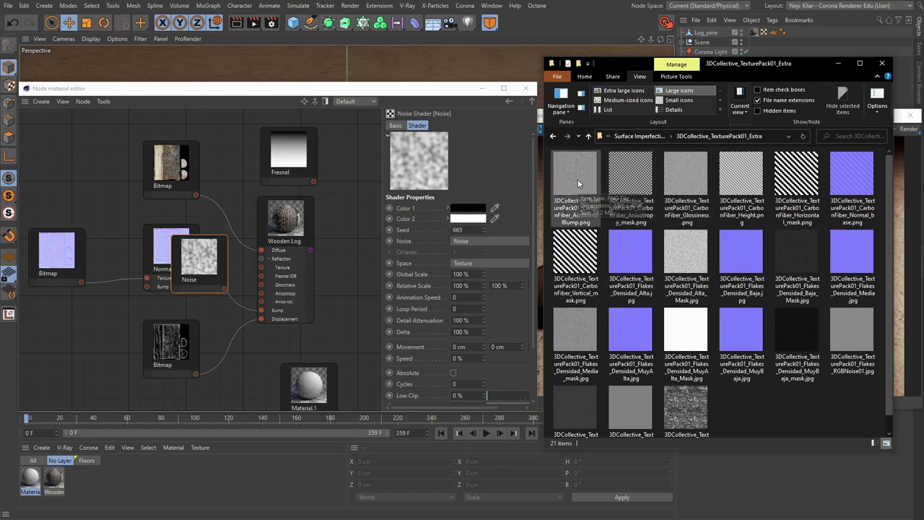
Bring the CarbonFiber_AdditionalBump image into the node graph as a Bitmap node and select it.
left_click_drag(573, 181, 85, 171)
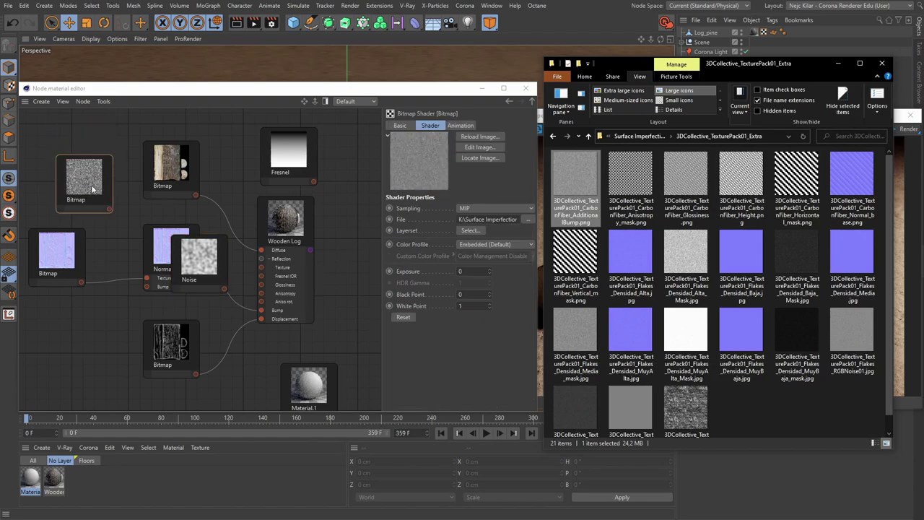
left_click(94, 189)
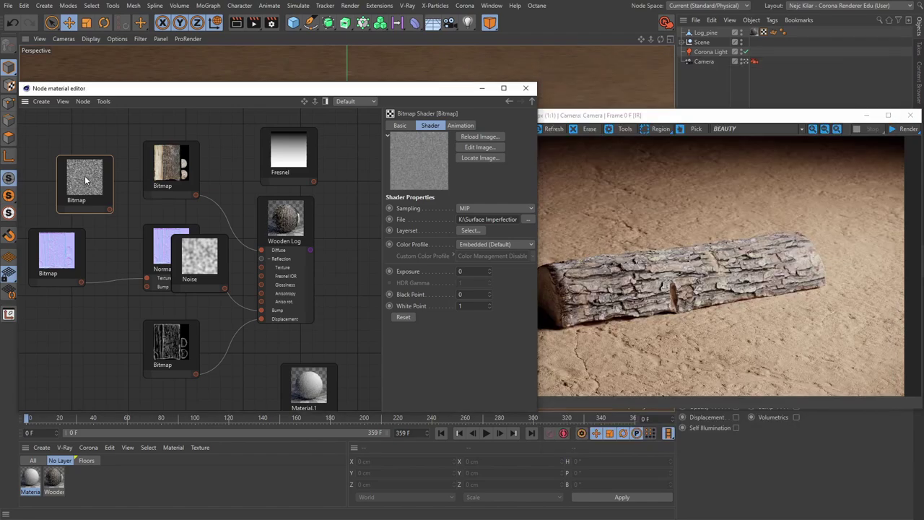
Delete the carbon-fibre Bitmap node and the Fresnel node from the graph.
right_click(87, 185)
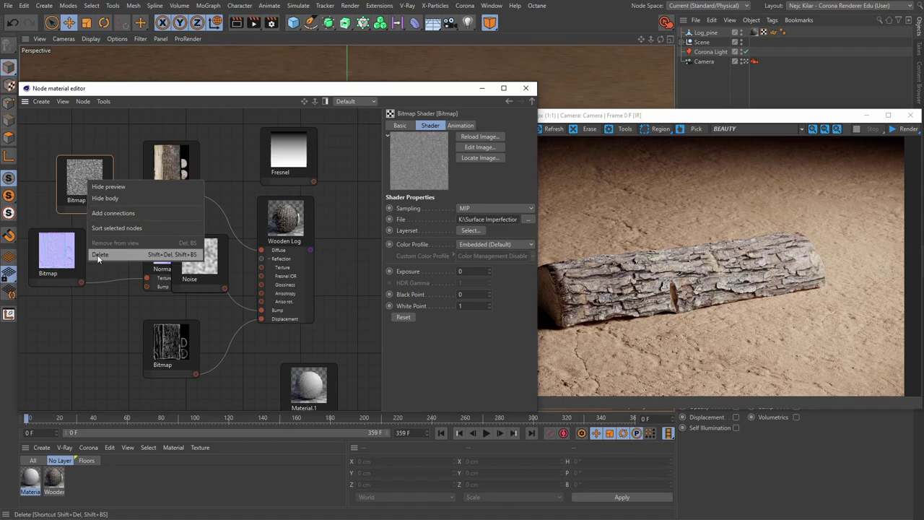
left_click(115, 255)
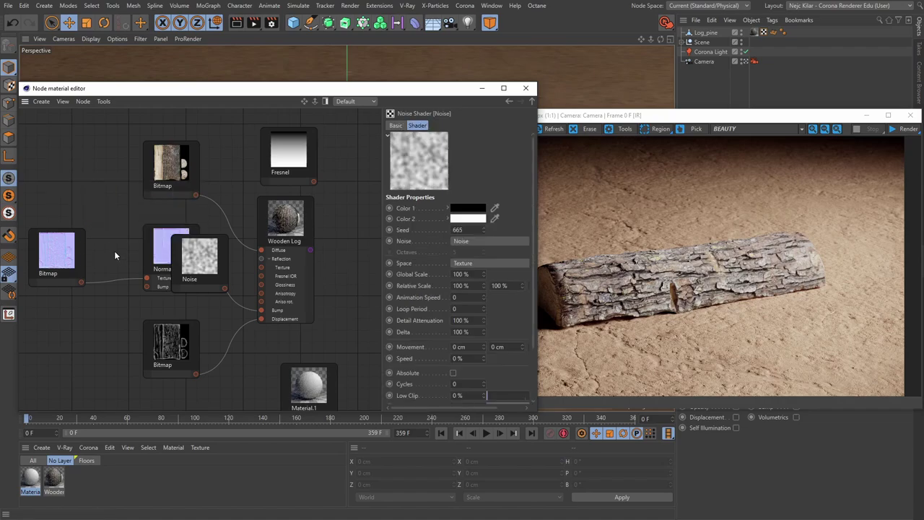
left_click(291, 162)
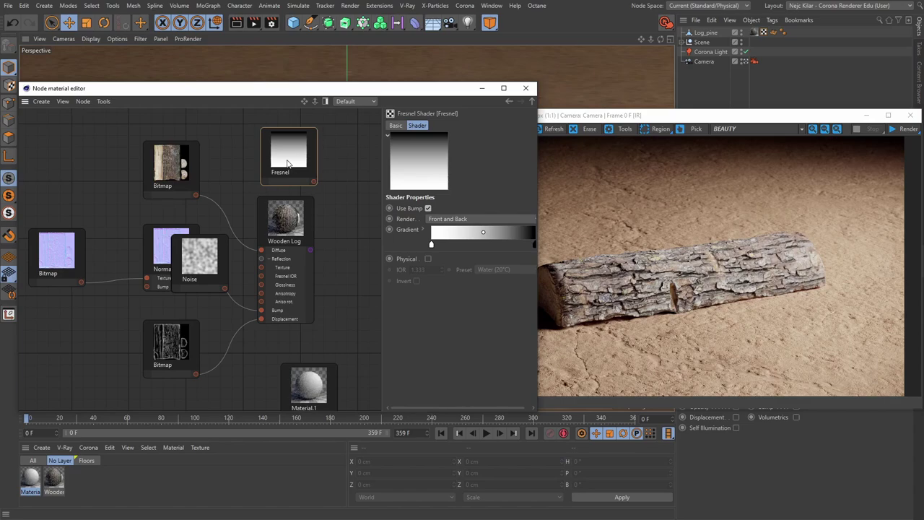
key("Delete")
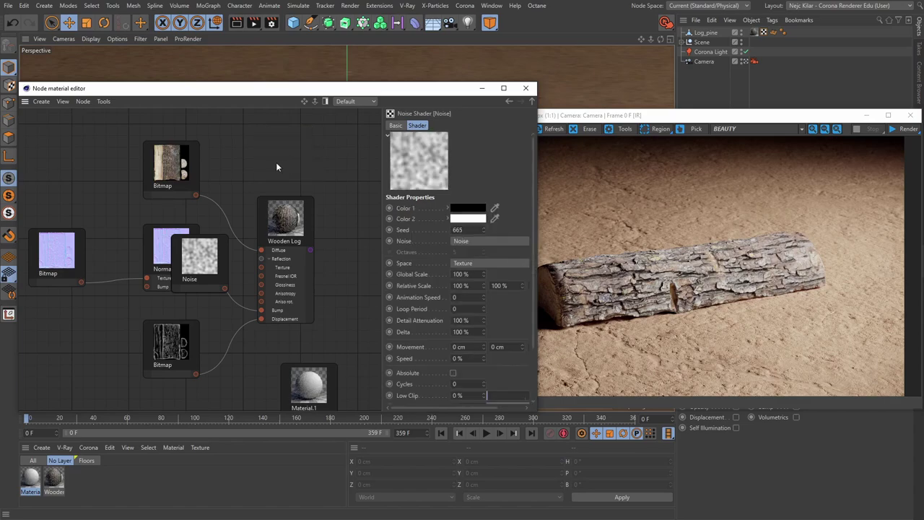
Undo the Noise, Color and Material.1 additions, which also removes the displacement bitmap node.
key("ctrl+z")
key("ctrl+z")
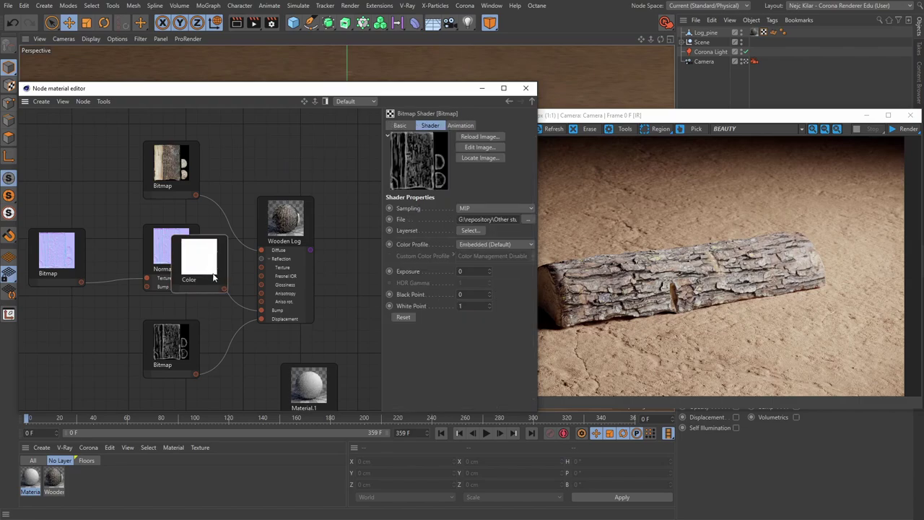
key("ctrl+z")
key("ctrl+z")
key("ctrl+z")
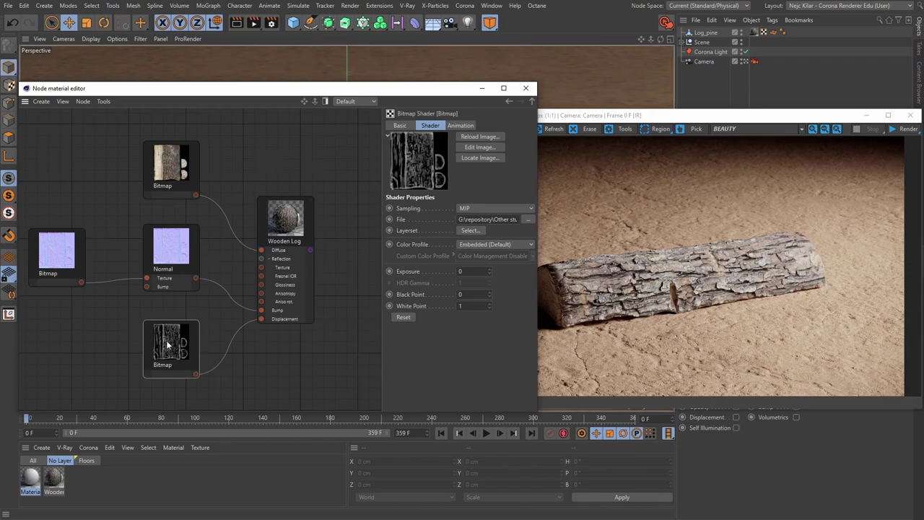
key("Delete")
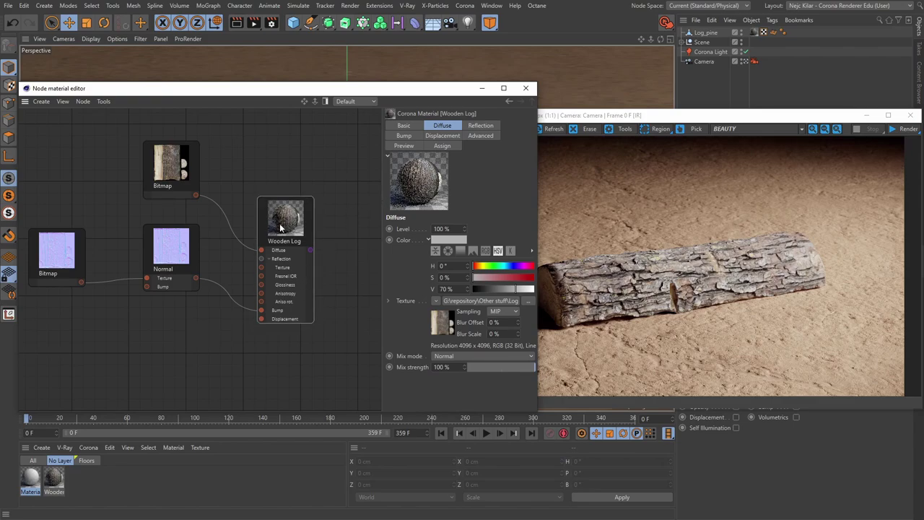
Restore Wooden Log's displacement Bitmap with Node > Add connections, then close the View menu unchanged.
left_click(83, 102)
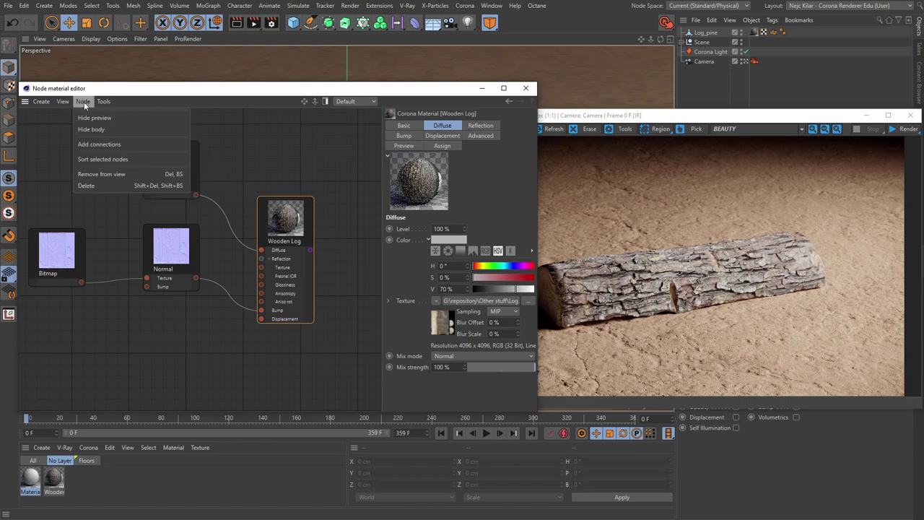
left_click(99, 144)
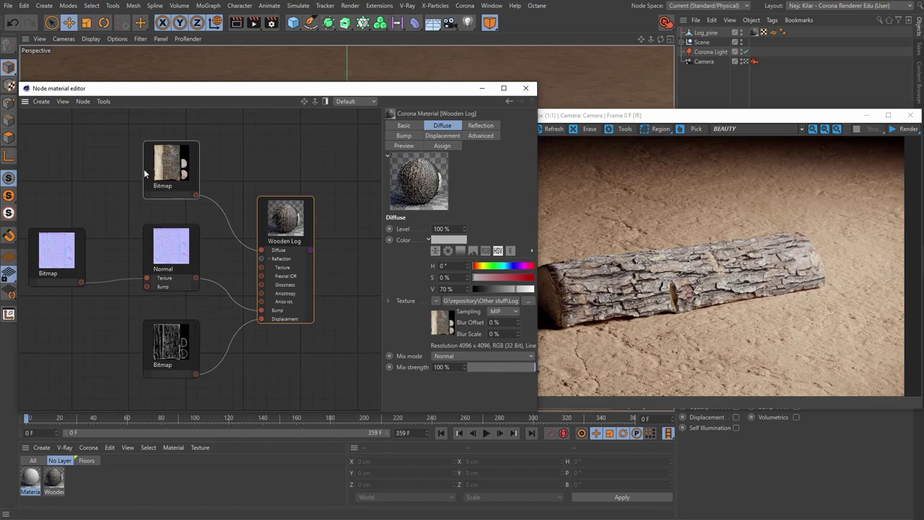
left_click(62, 102)
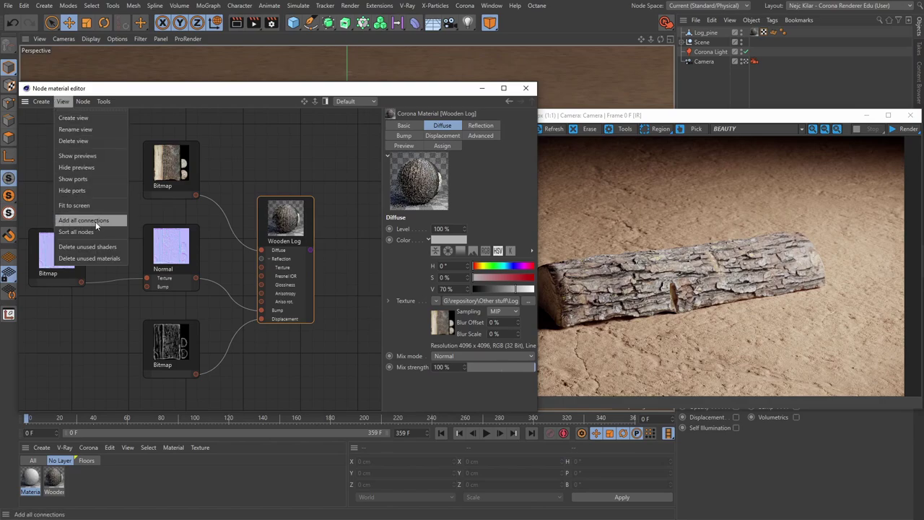
left_click(262, 152)
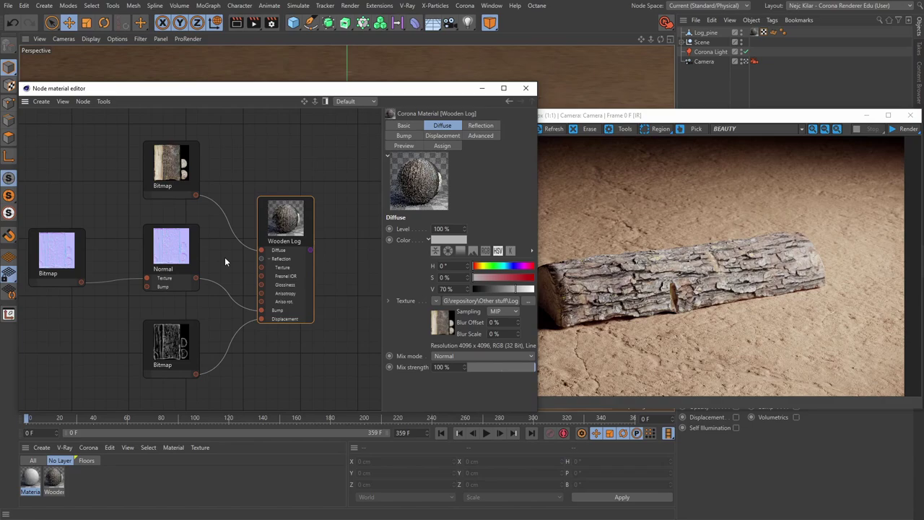
right_click(174, 341)
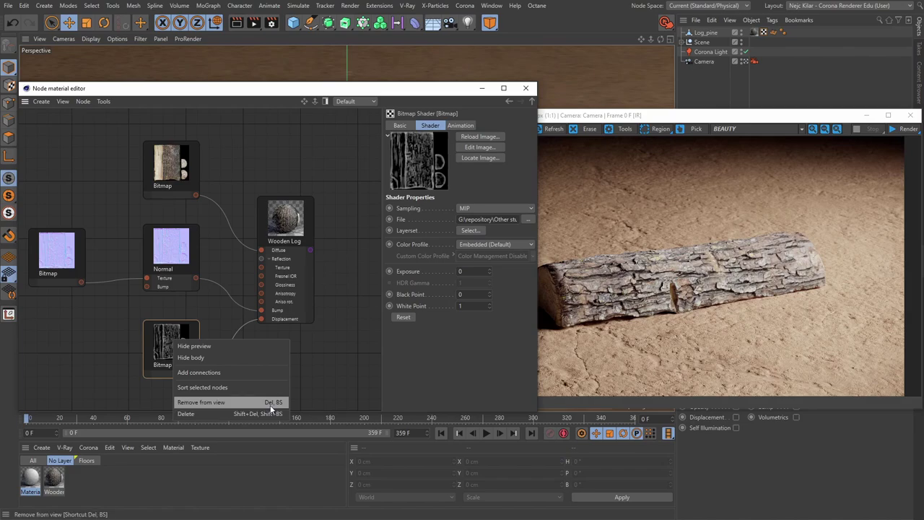
left_click(355, 327)
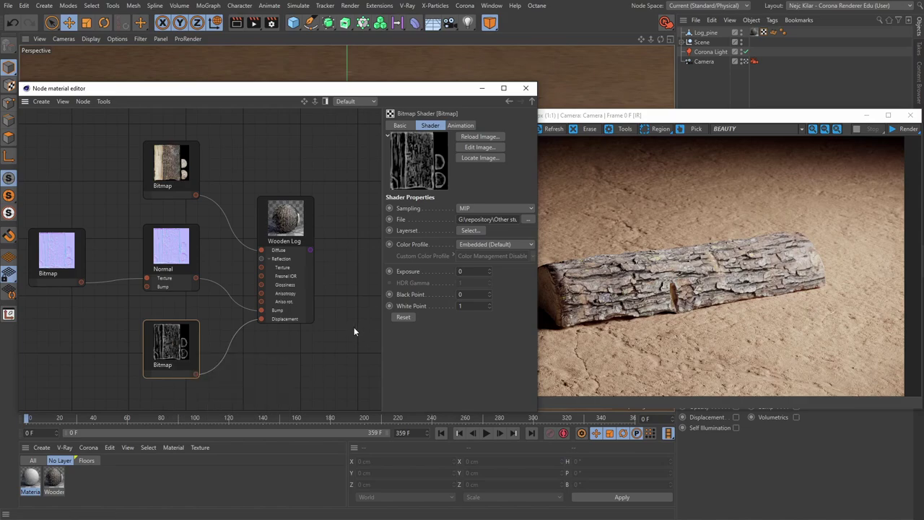
right_click(272, 355)
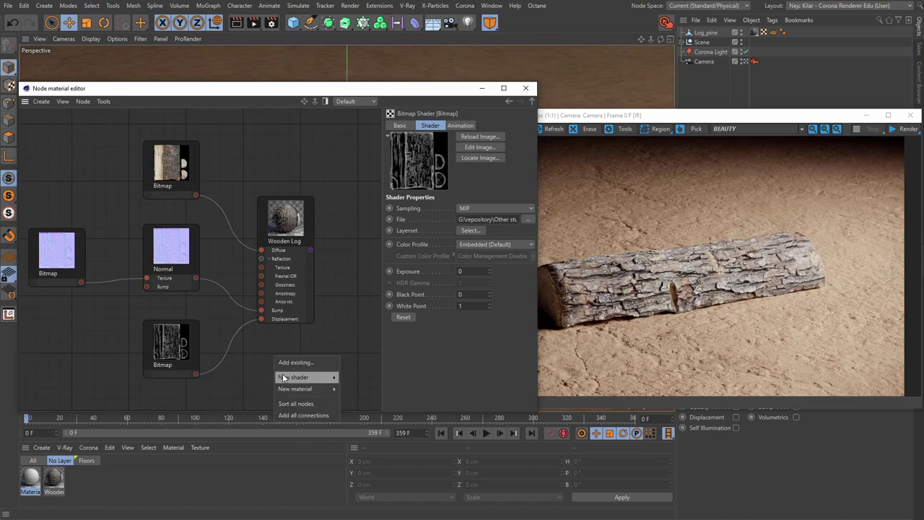
mouse_move(307, 377)
left_click(349, 392)
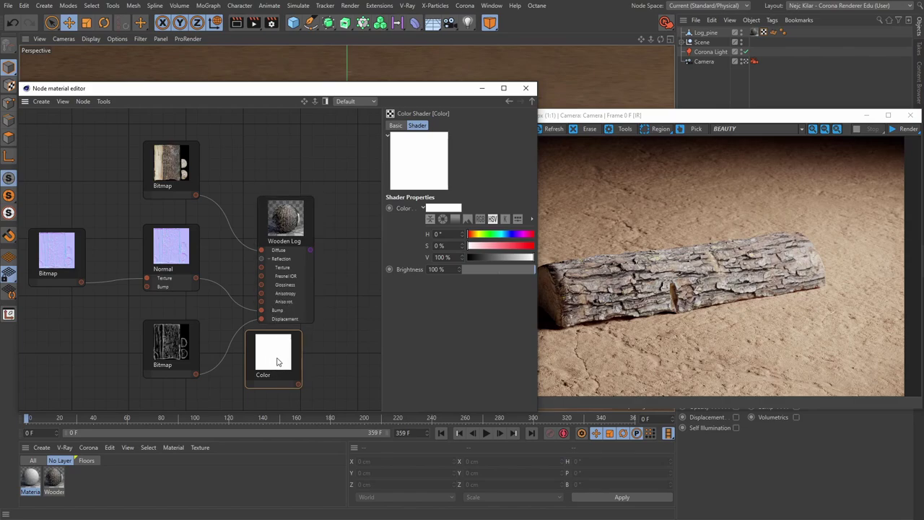
key("Delete")
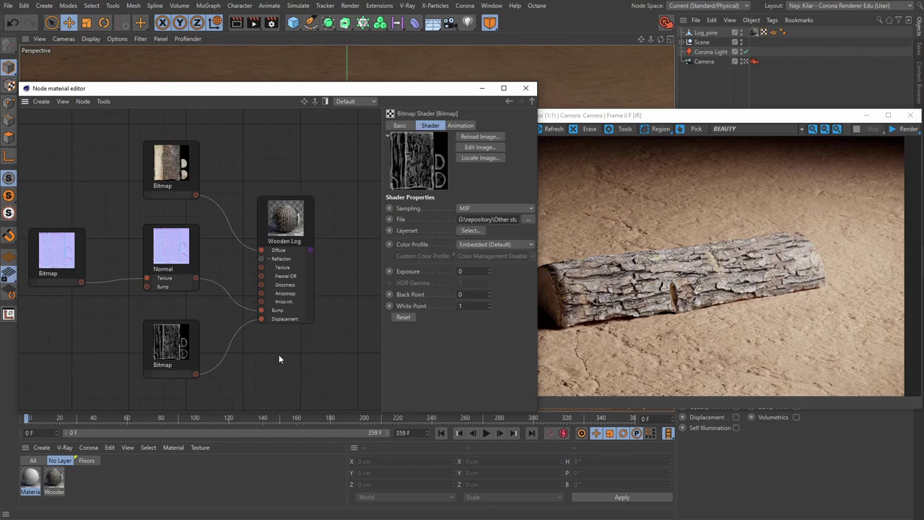
right_click(177, 342)
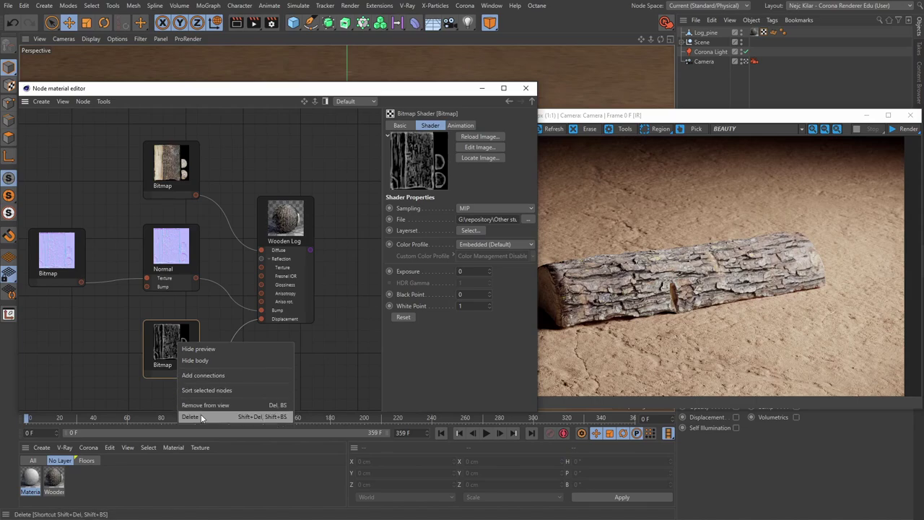
left_click(158, 340)
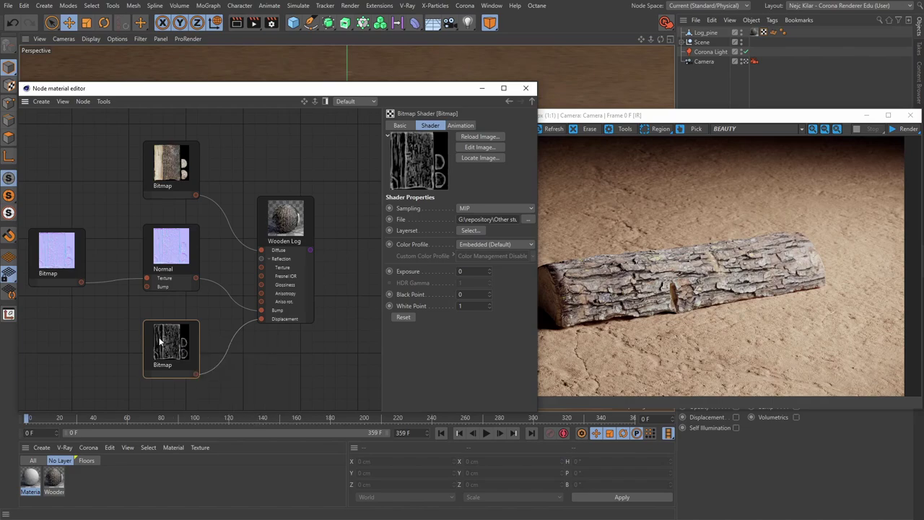
left_click(83, 101)
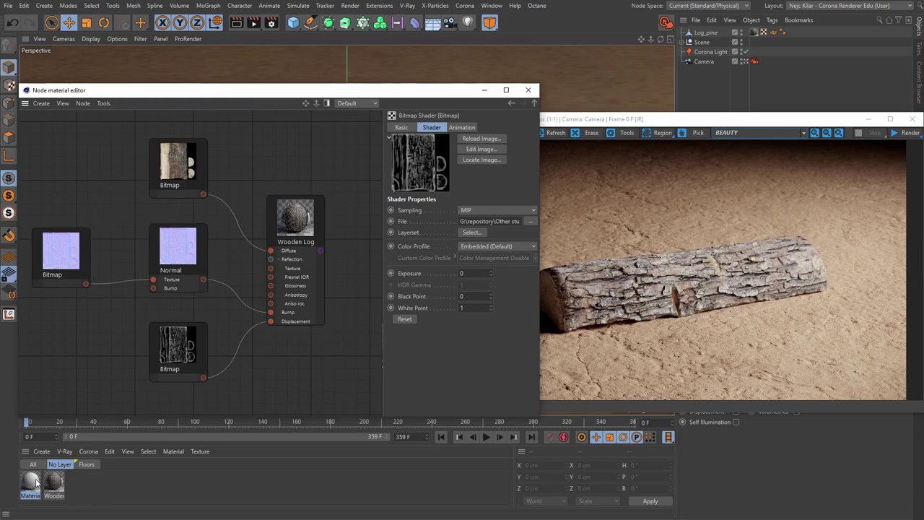
left_click(292, 143)
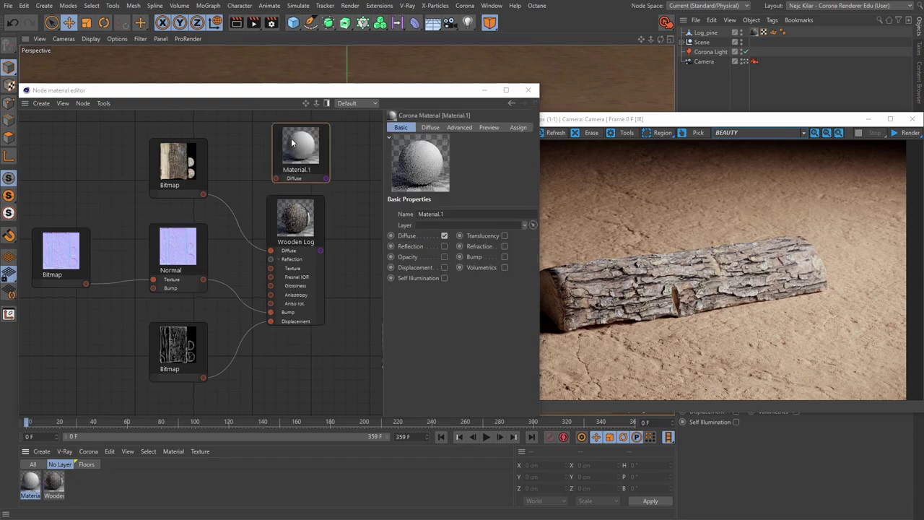
right_click(293, 142)
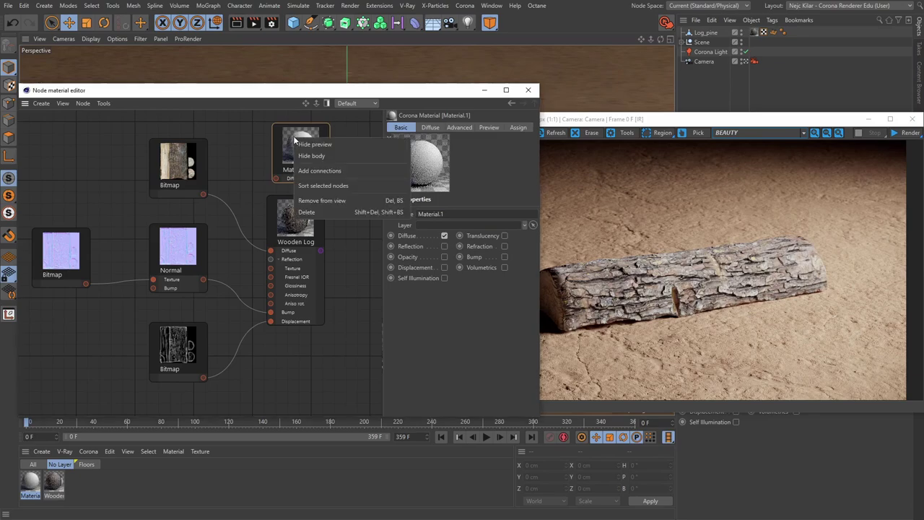
left_click(304, 200)
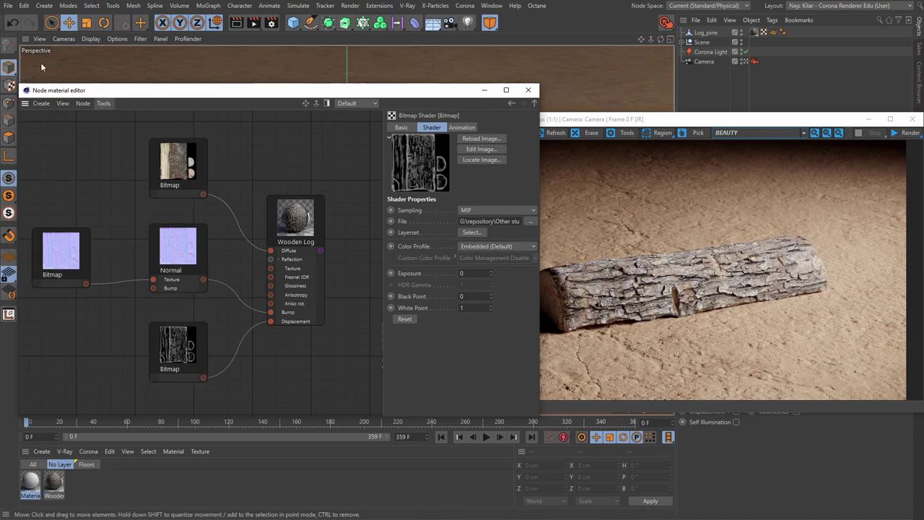
left_click(15, 26)
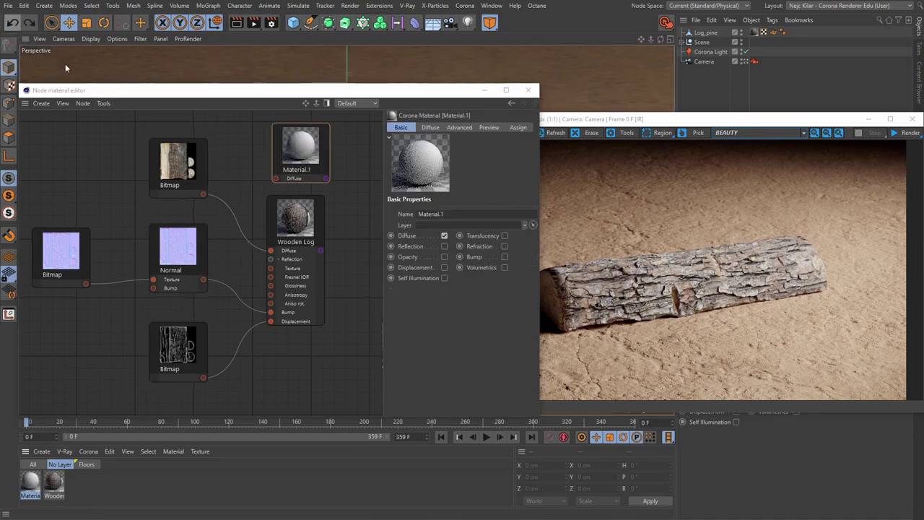
right_click(307, 150)
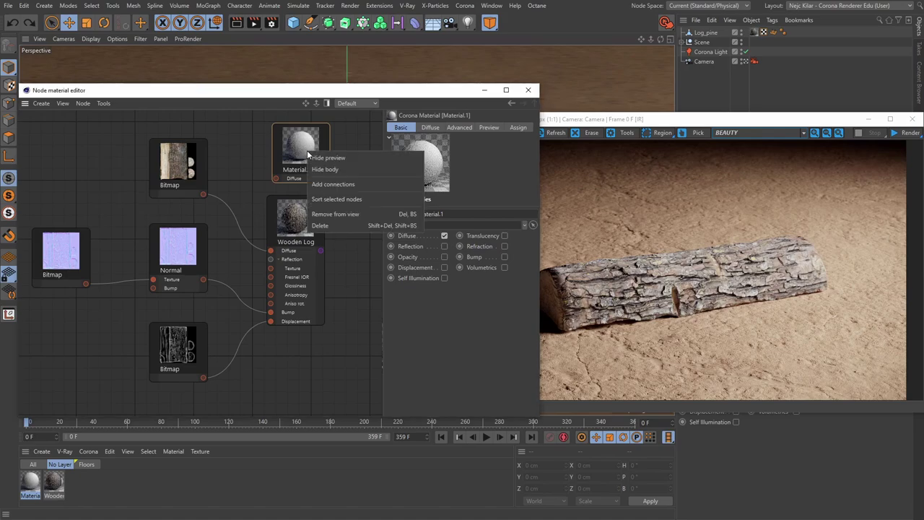
left_click(322, 225)
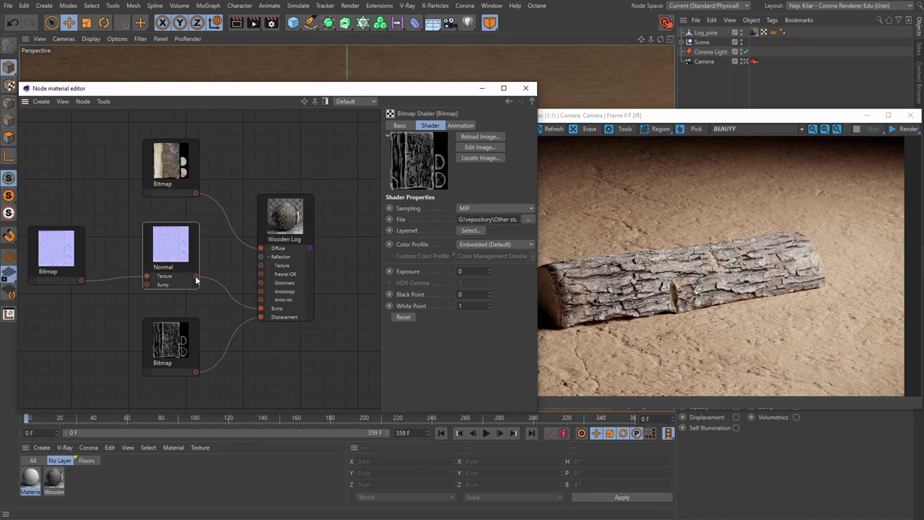
Reconnect Normal to Wooden Log's Bump input and browse the new material types.
left_click_drag(248, 309, 246, 306)
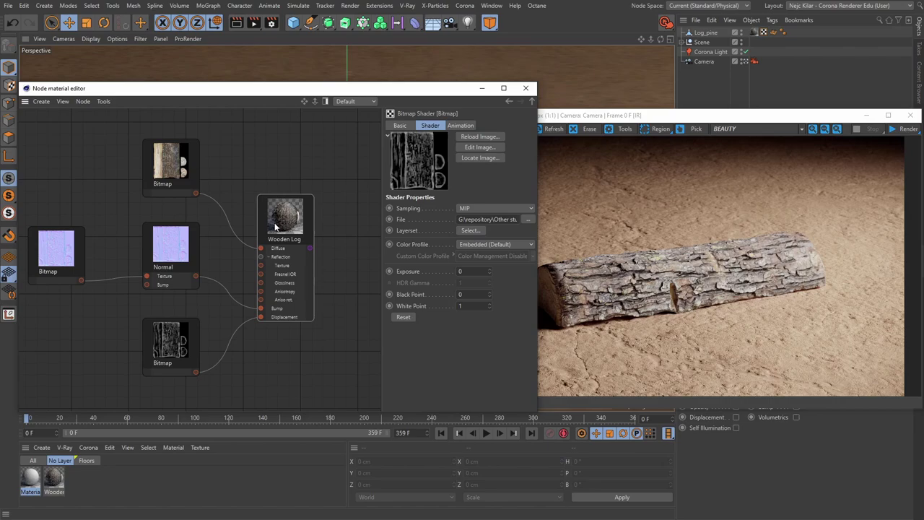
left_click(42, 102)
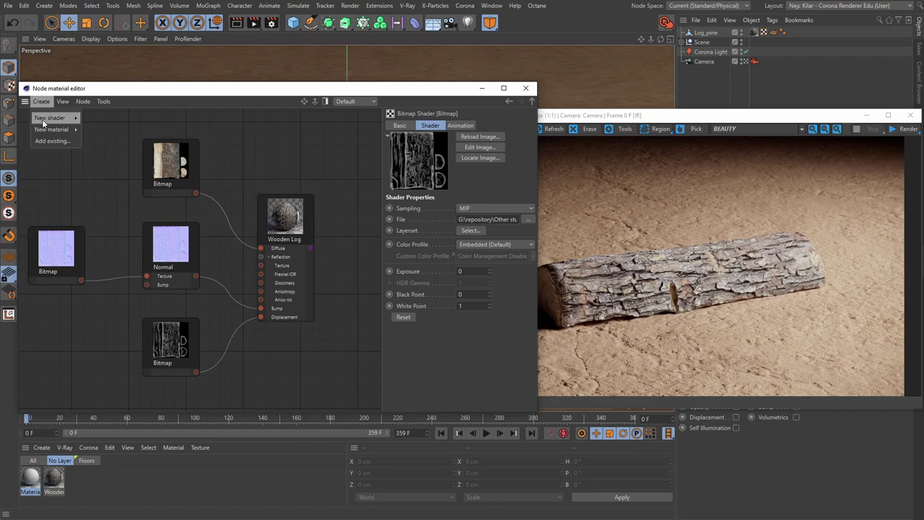
mouse_move(52, 129)
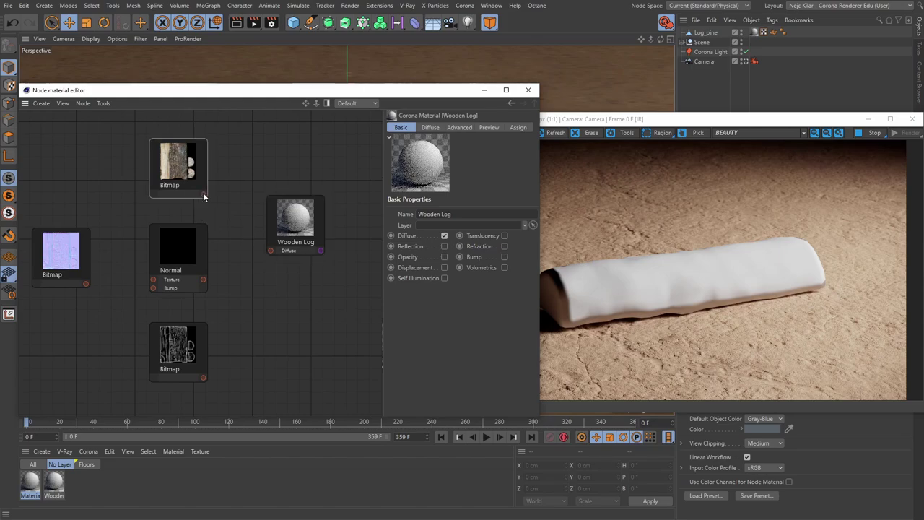
Wire the log Bitmap into Wooden Log's Diffuse input and check the Diffuse settings.
left_click_drag(204, 193, 271, 249)
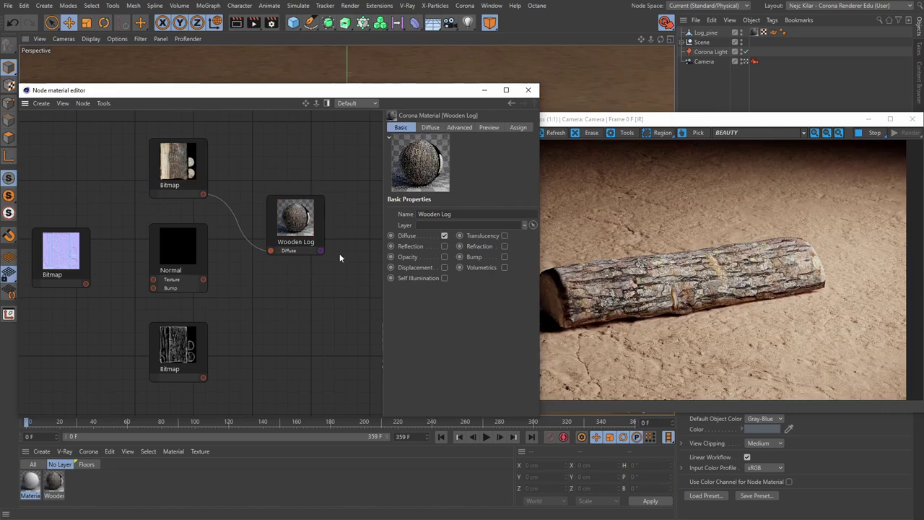
left_click(430, 128)
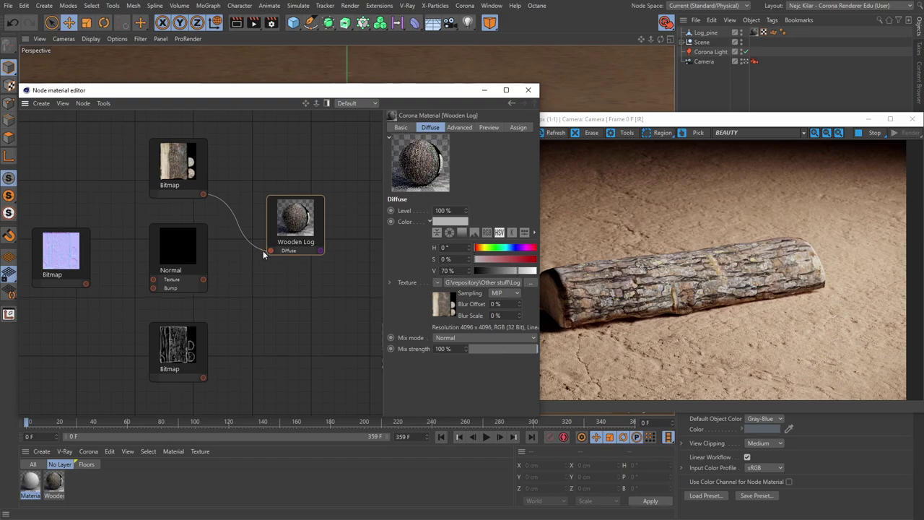
left_click_drag(263, 250, 228, 200)
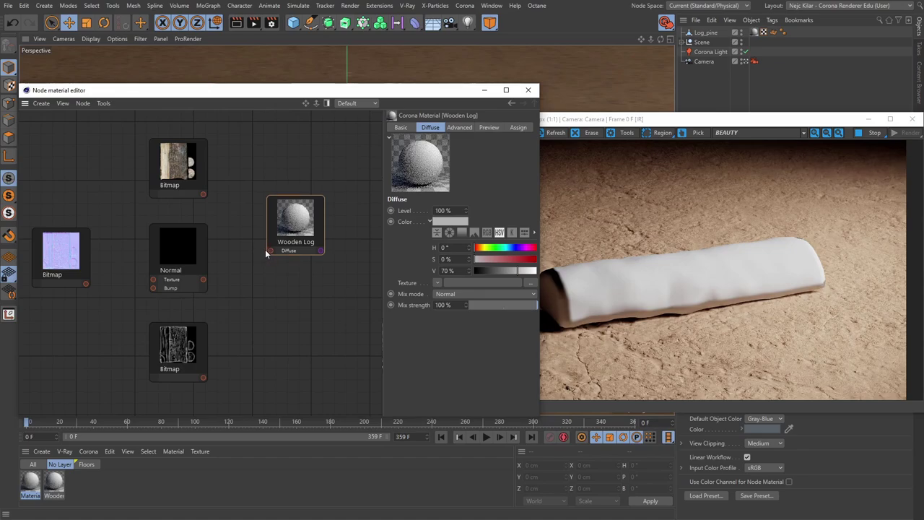
left_click_drag(204, 194, 270, 251)
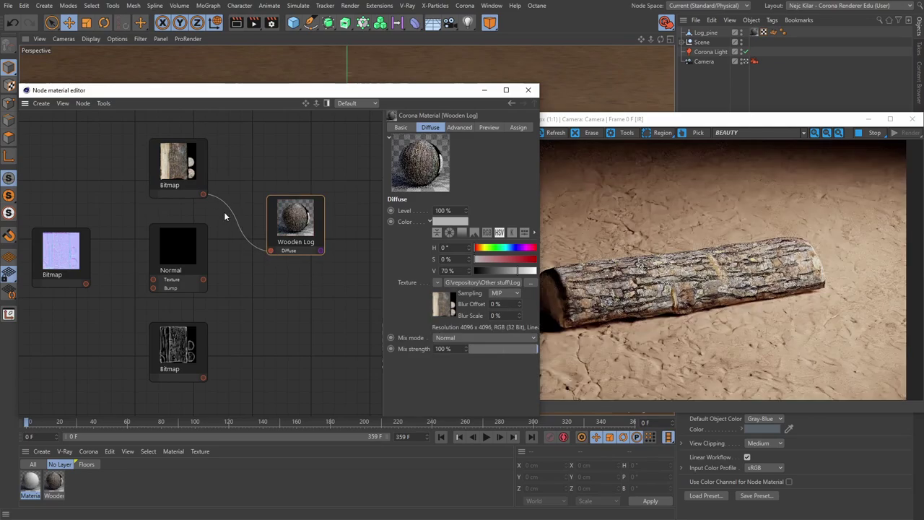
Remove the top log-texture Bitmap node from the graph view.
left_click(177, 162)
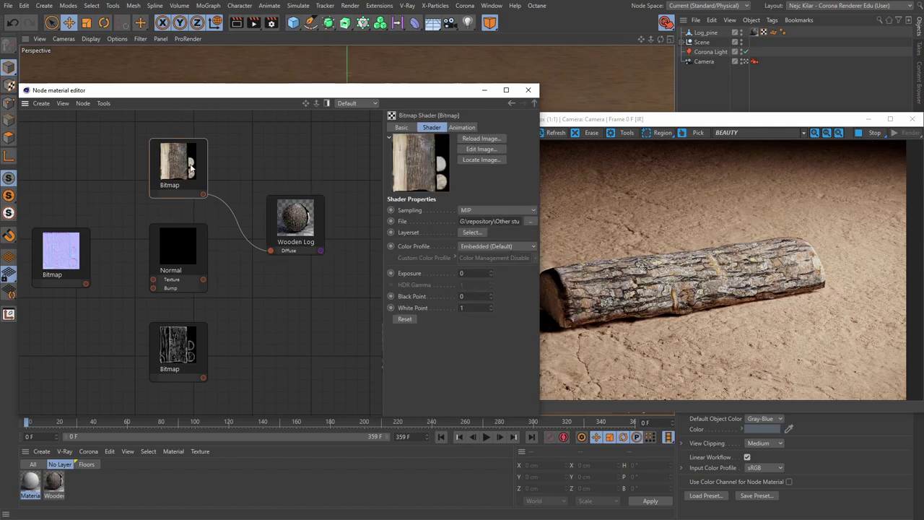
right_click(190, 164)
left_click(209, 227)
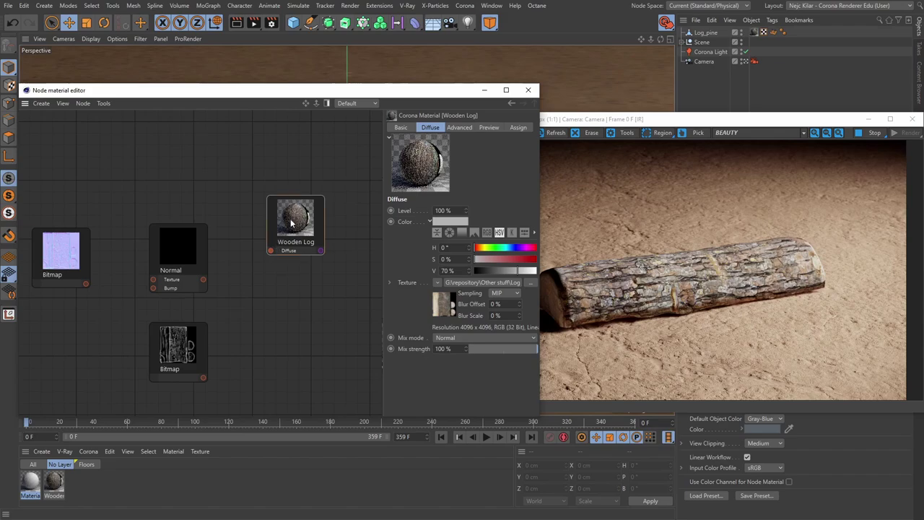
Show the bark Bitmap node again with Node > Add connections on Wooden Log.
left_click(83, 102)
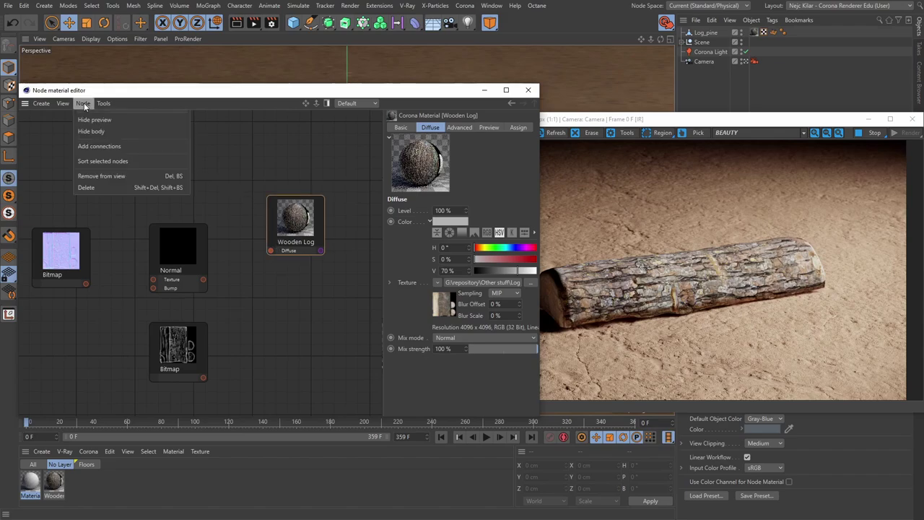
left_click(104, 146)
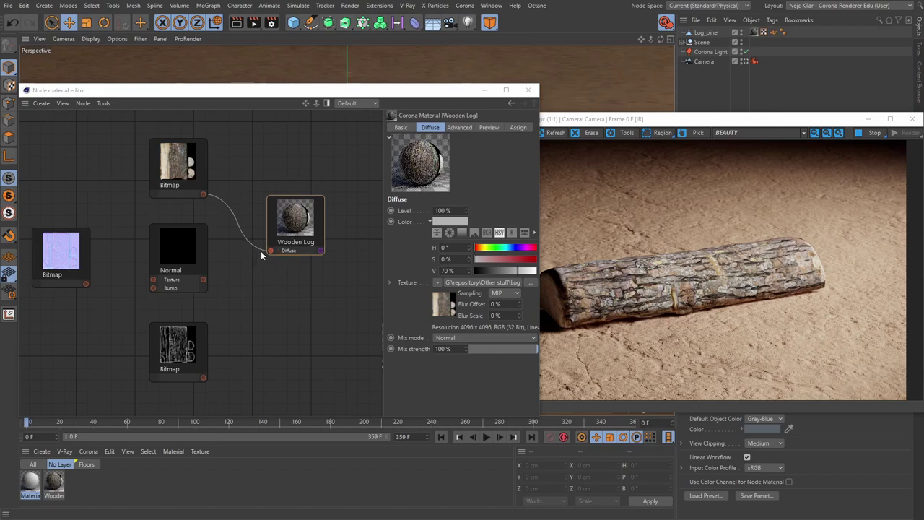
left_click_drag(264, 250, 247, 232)
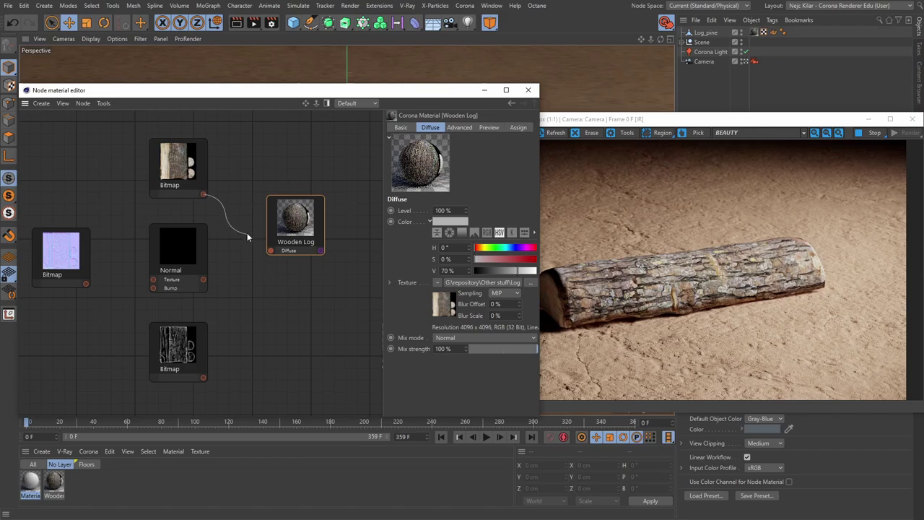
left_click_drag(217, 196, 214, 195)
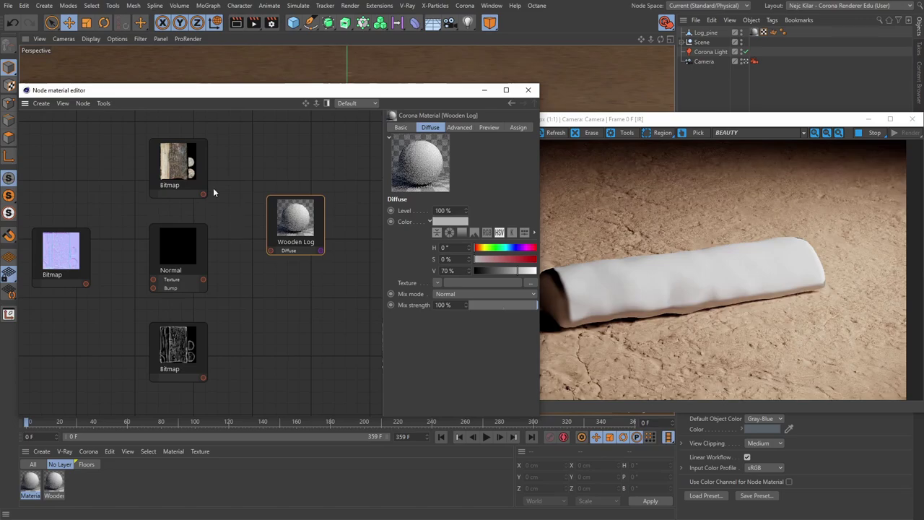
left_click_drag(202, 194, 270, 250)
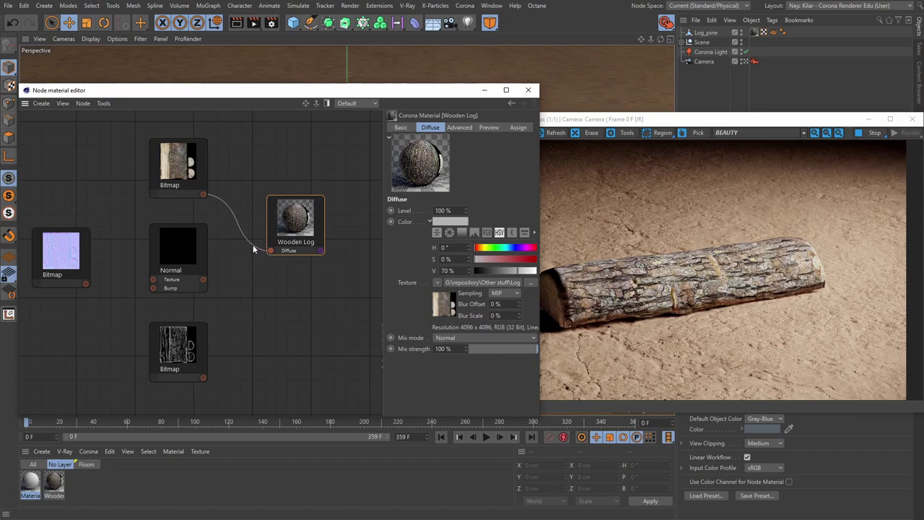
mouse_move(252, 247)
left_mouse_down()
mouse_move(225, 218)
mouse_move(268, 250)
left_mouse_up()
left_click_drag(222, 199, 202, 193)
Tick Reflection in Wooden Log's Basic properties.
left_click(402, 130)
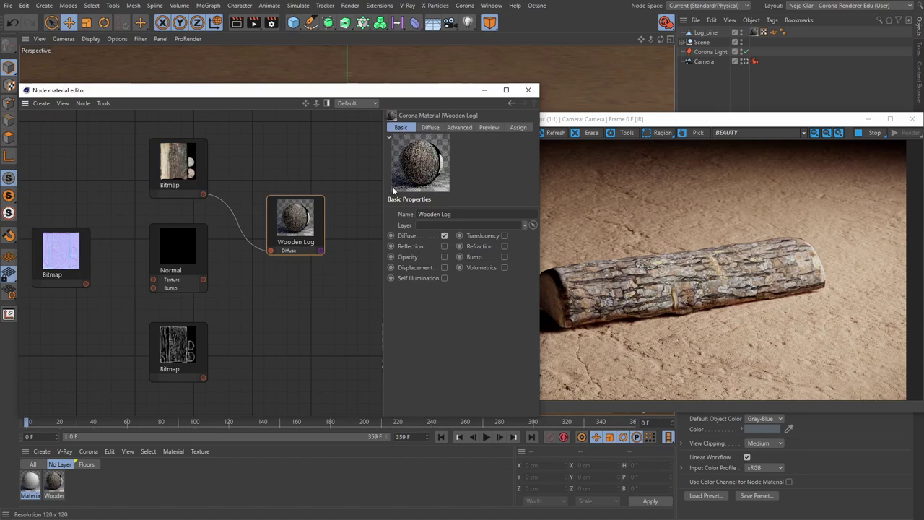
left_click(444, 246)
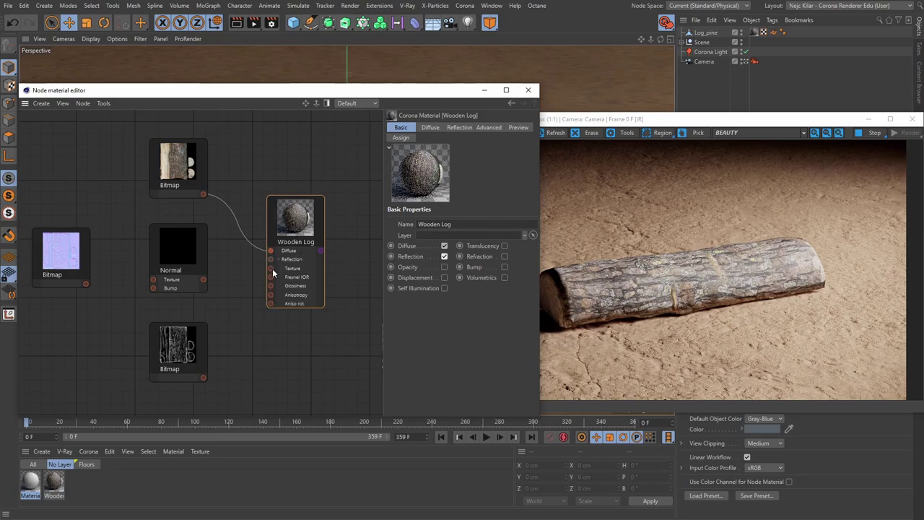
left_click(464, 127)
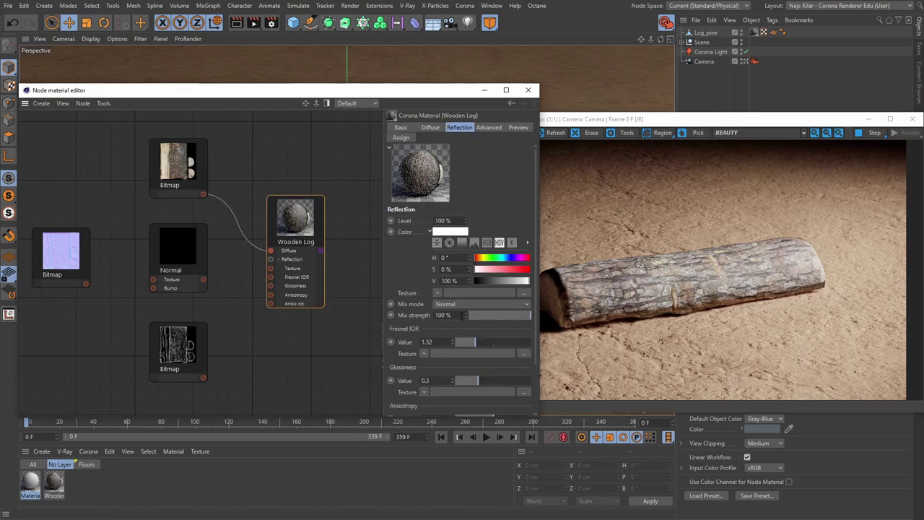
scroll(409, 271, "down", 3)
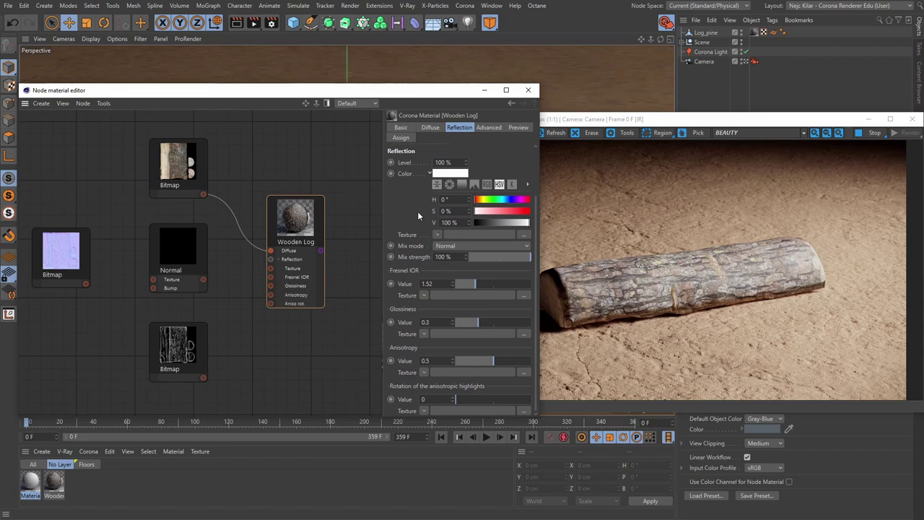
scroll(418, 220, "up", 1)
scroll(417, 219, "up", 3)
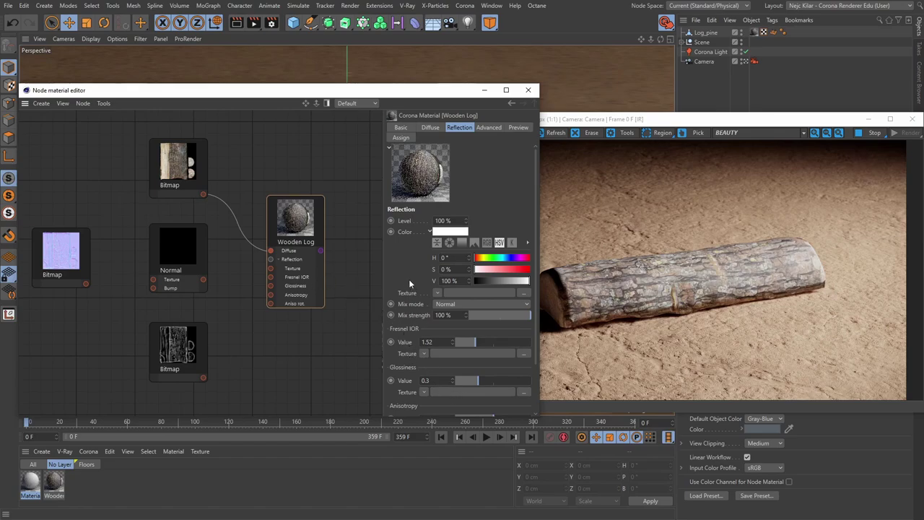
scroll(409, 283, "down", 3)
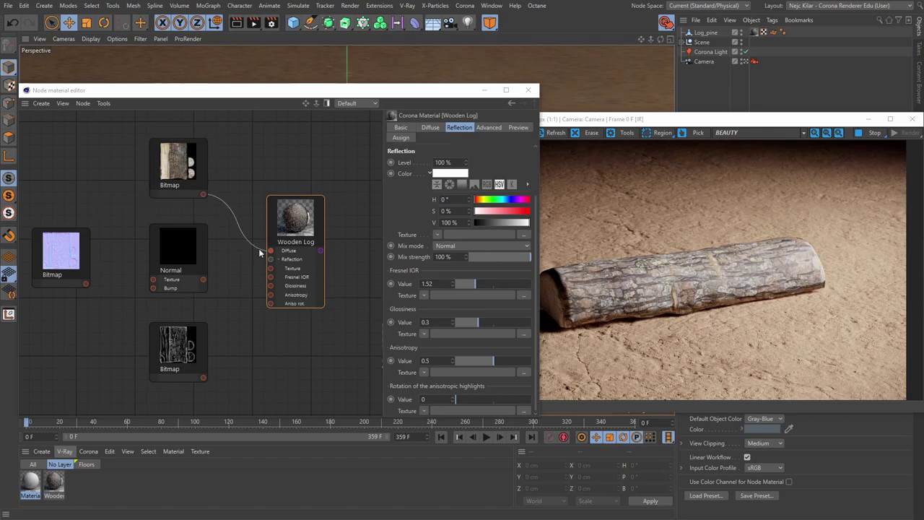
Reconnect the bark bitmap to Diffuse and wire the imported Log_pine_glossiness EXR into Glossiness.
left_click_drag(259, 249, 270, 250)
key("alt+Tab")
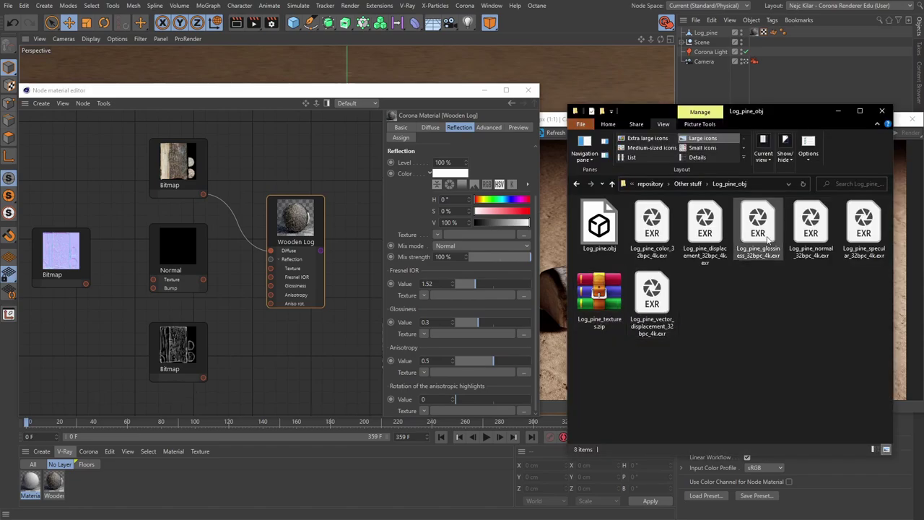
left_click_drag(753, 265, 68, 327)
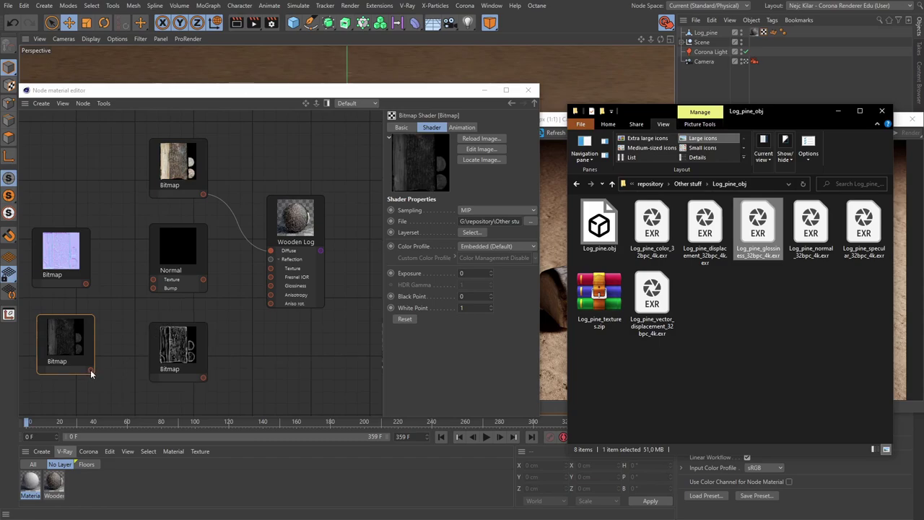
left_click_drag(91, 371, 271, 285)
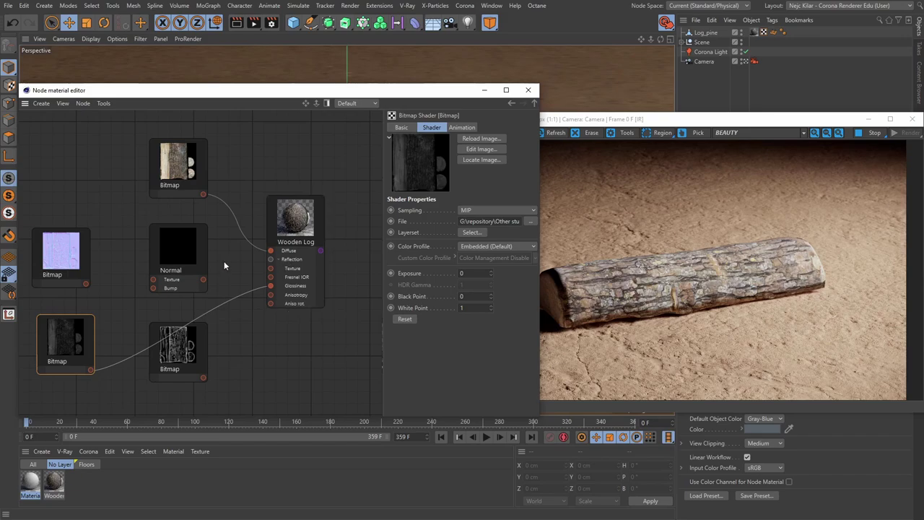
left_click_drag(203, 279, 270, 262)
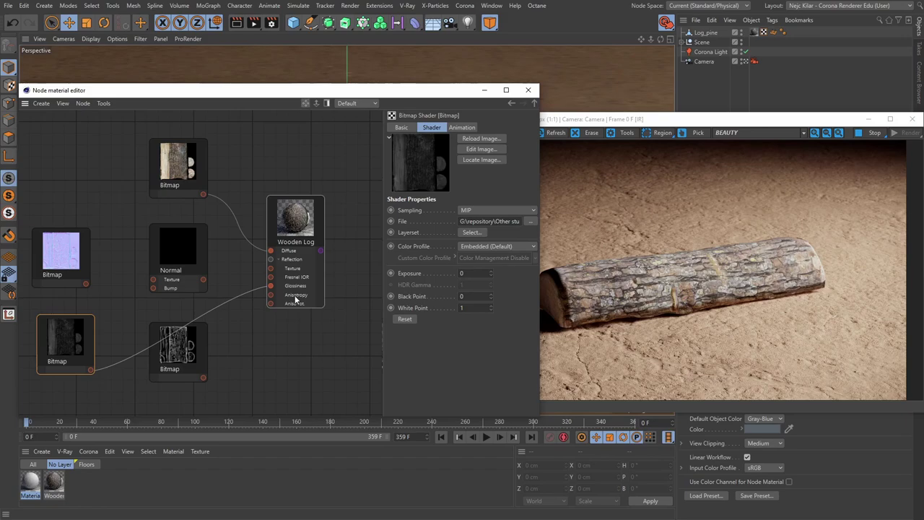
Enable Bump on Wooden Log in the Basic tab, then review the Bump and Diffuse settings.
left_click(303, 229)
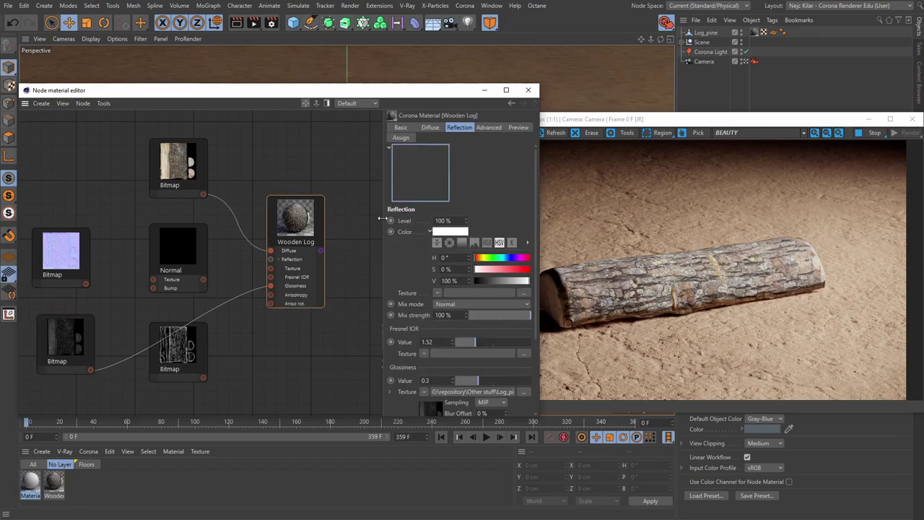
left_click(403, 127)
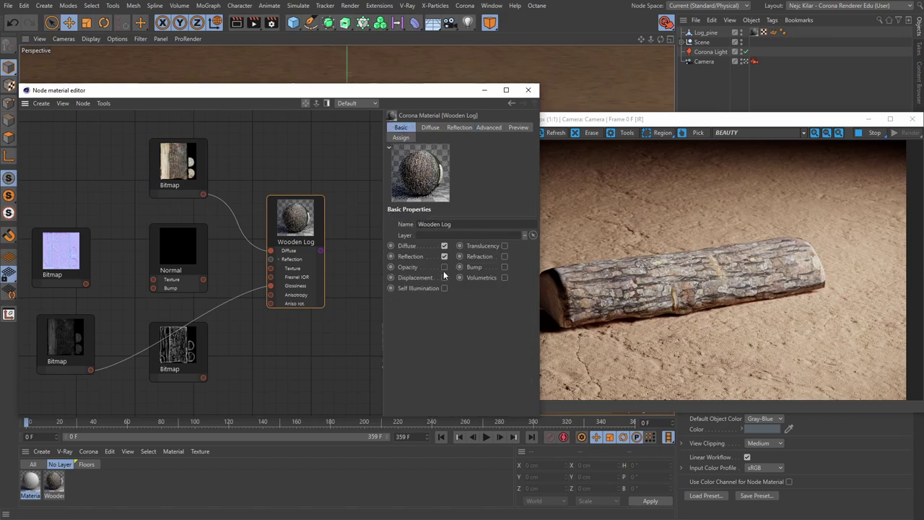
left_click(504, 267)
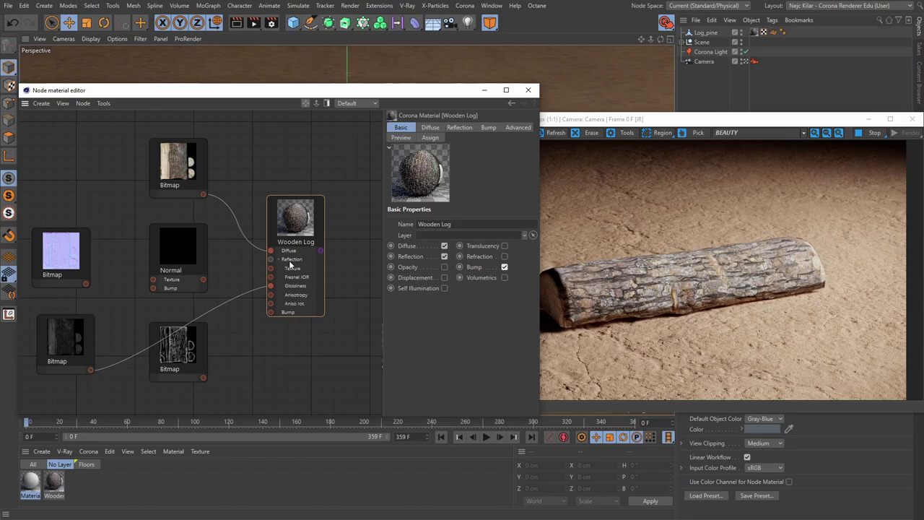
left_click(489, 127)
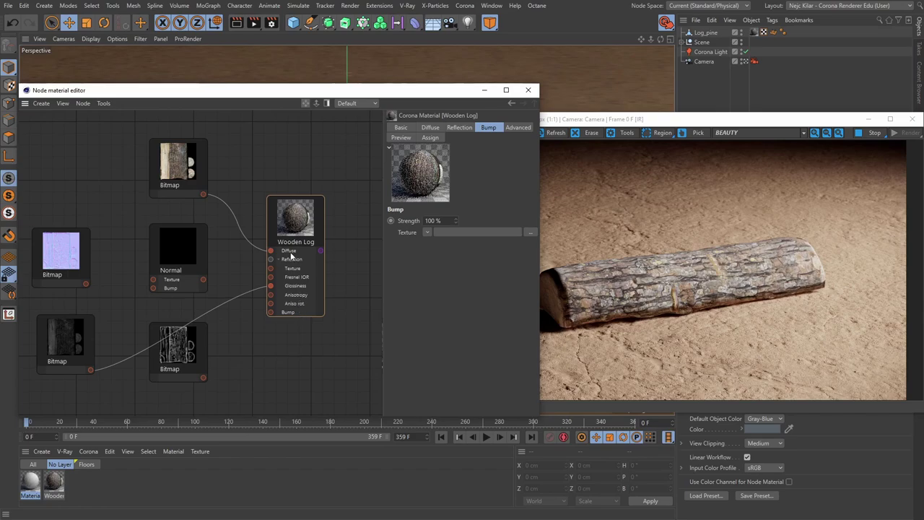
left_click(432, 127)
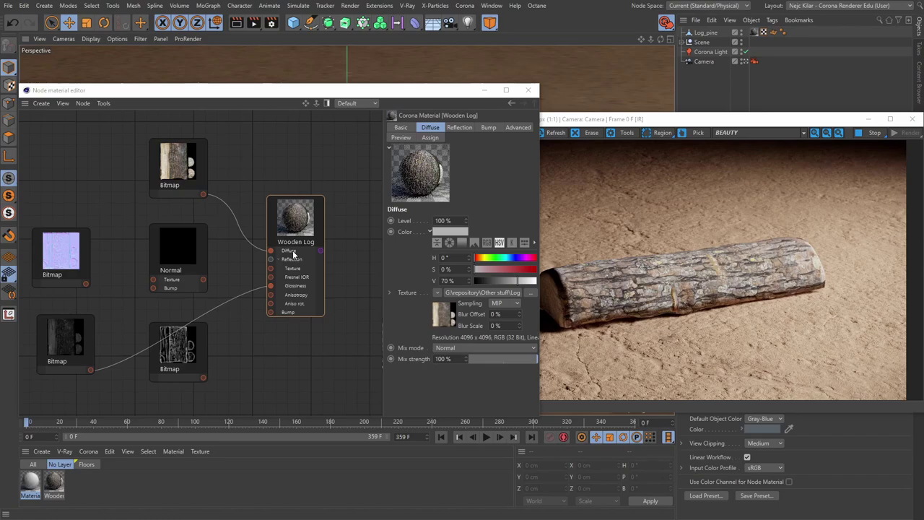
left_click(399, 128)
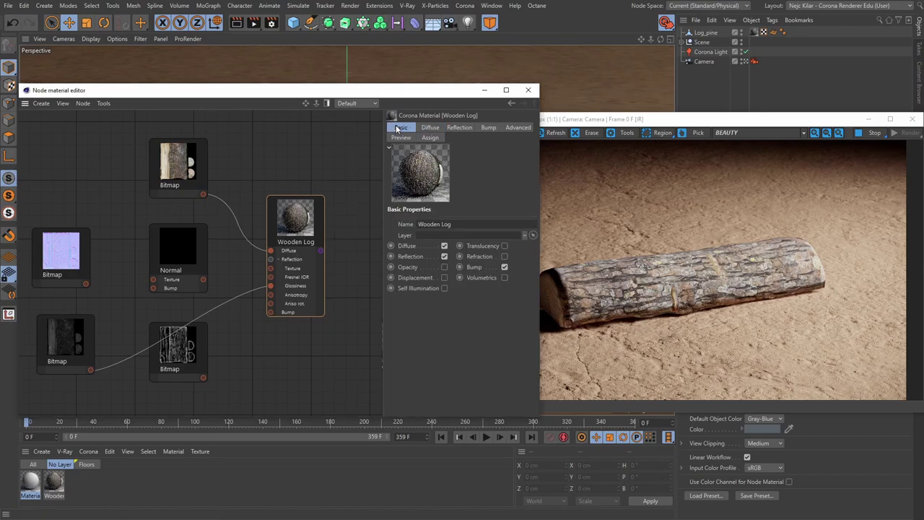
left_click(504, 277)
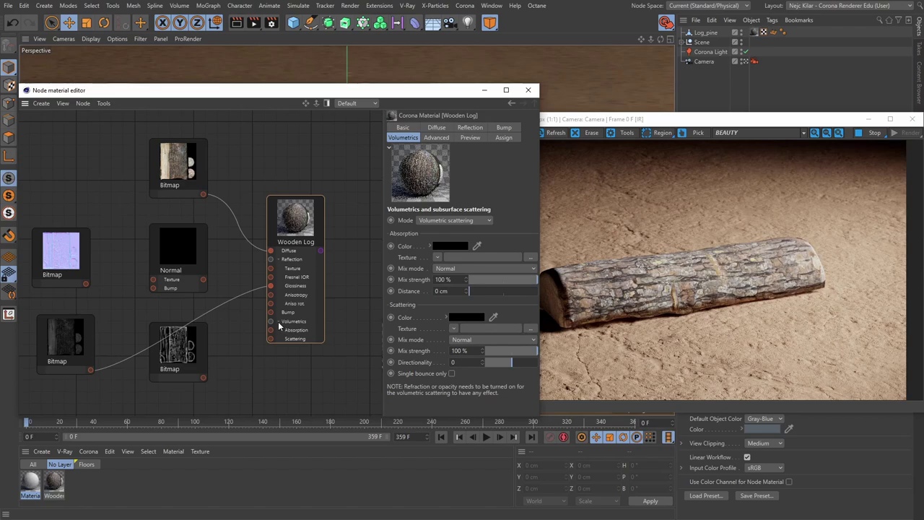
left_click(278, 321)
left_click(280, 260)
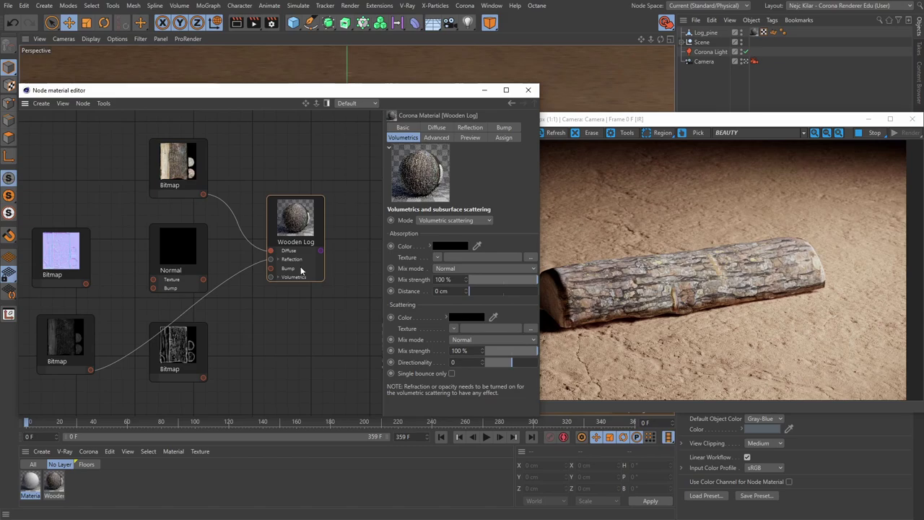
left_click(279, 259)
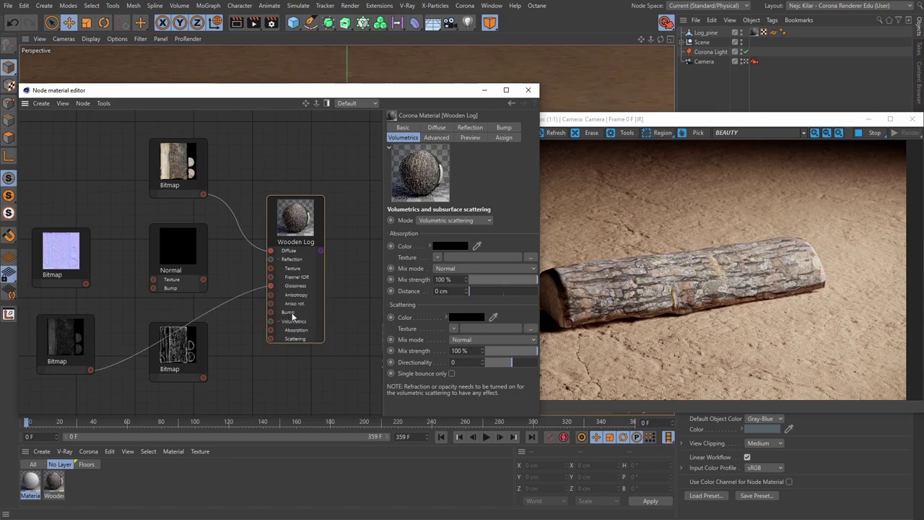
left_click(403, 127)
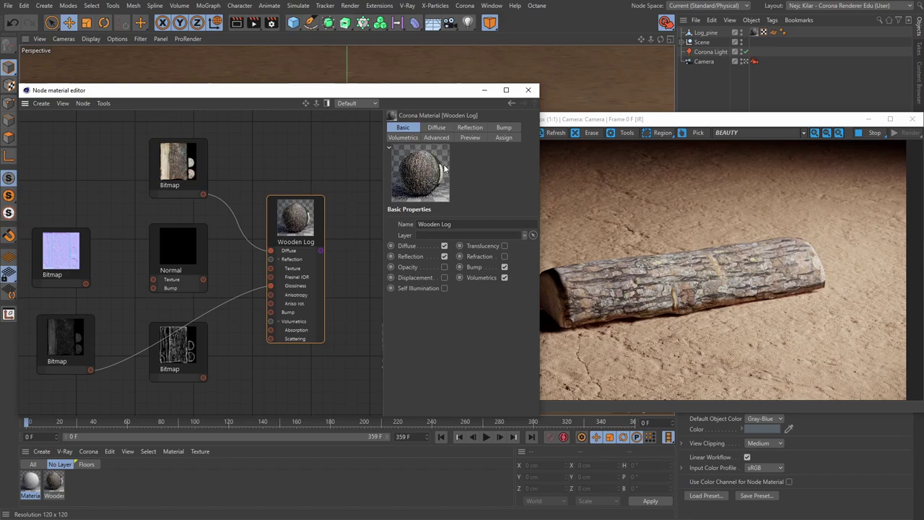
left_click(504, 278)
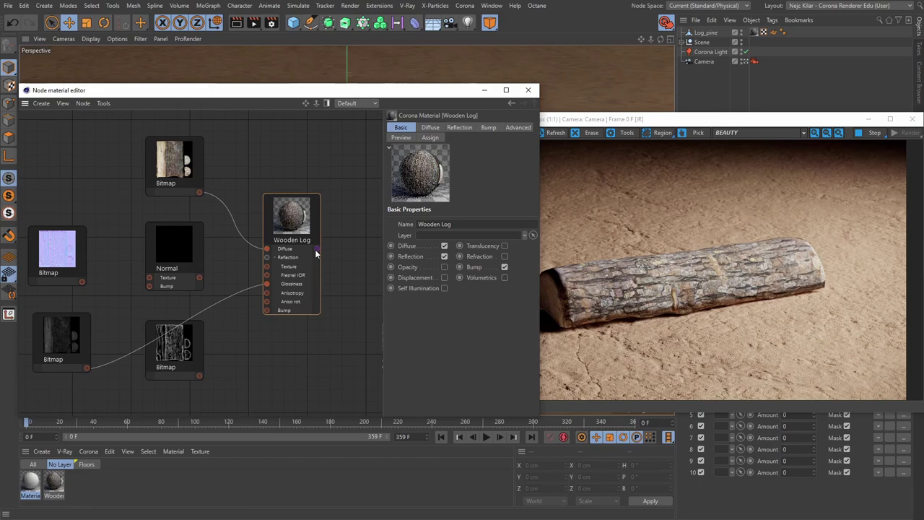
Add a Layered material node (Layered.2) and position it beside Wooden Log.
left_click(41, 103)
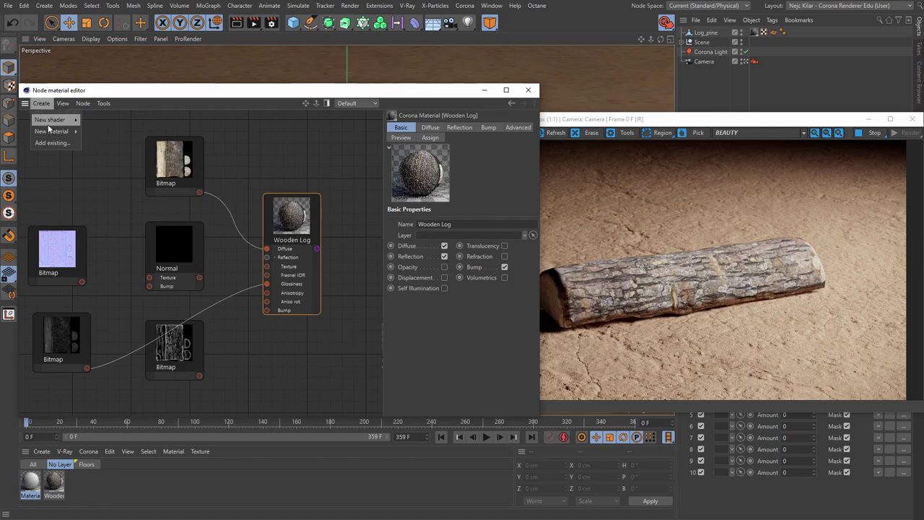
mouse_move(55, 132)
left_click(110, 150)
middle_click_drag(289, 347, 205, 337)
left_click_drag(112, 256, 324, 238)
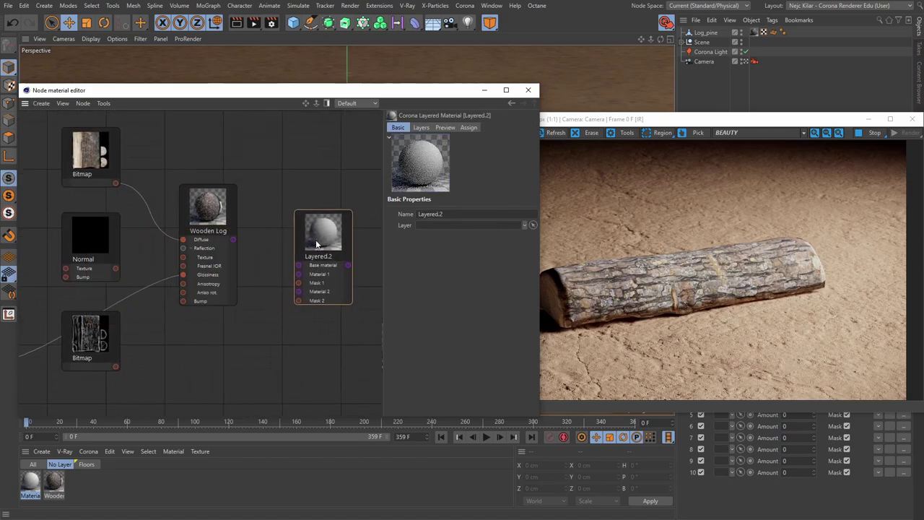
middle_click_drag(304, 242, 301, 239)
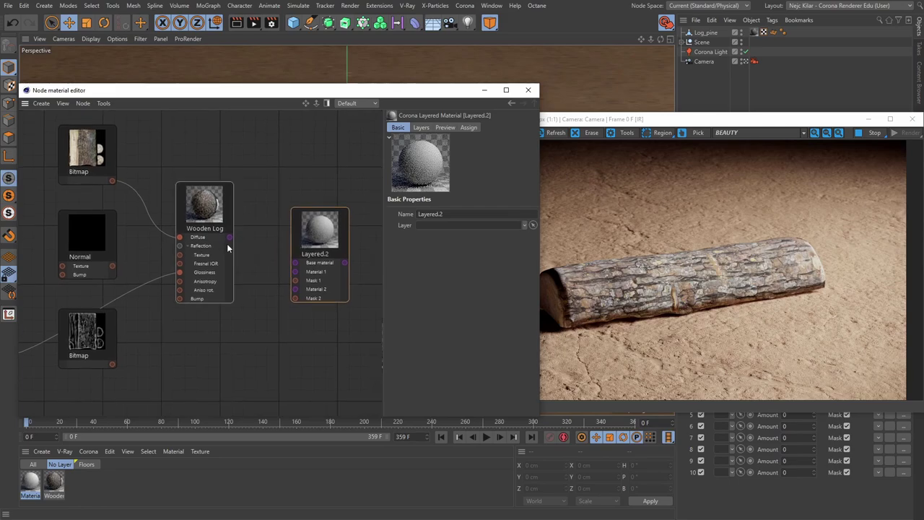
Test Wooden Log and the bark bitmap as Layered.2 inputs, then disconnect Wooden Log.
left_click_drag(230, 236, 278, 282)
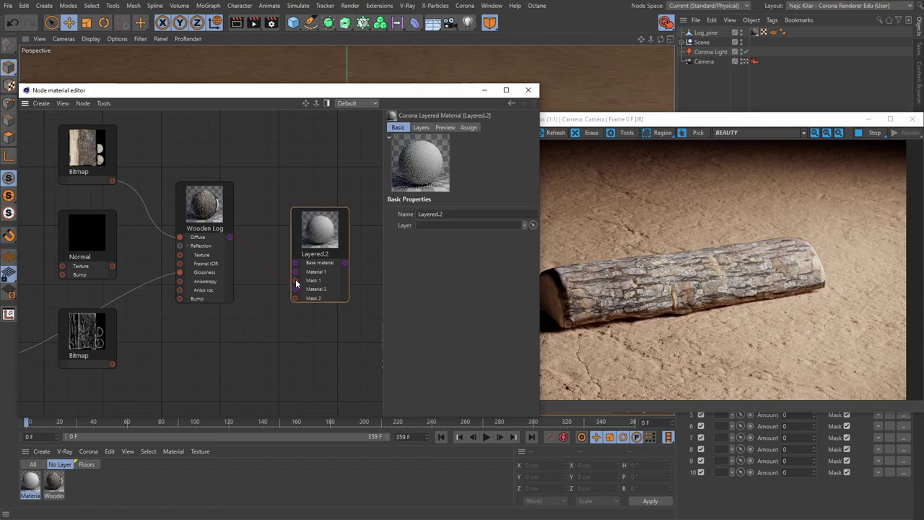
left_click_drag(295, 284, 272, 257)
left_click_drag(113, 181, 173, 210)
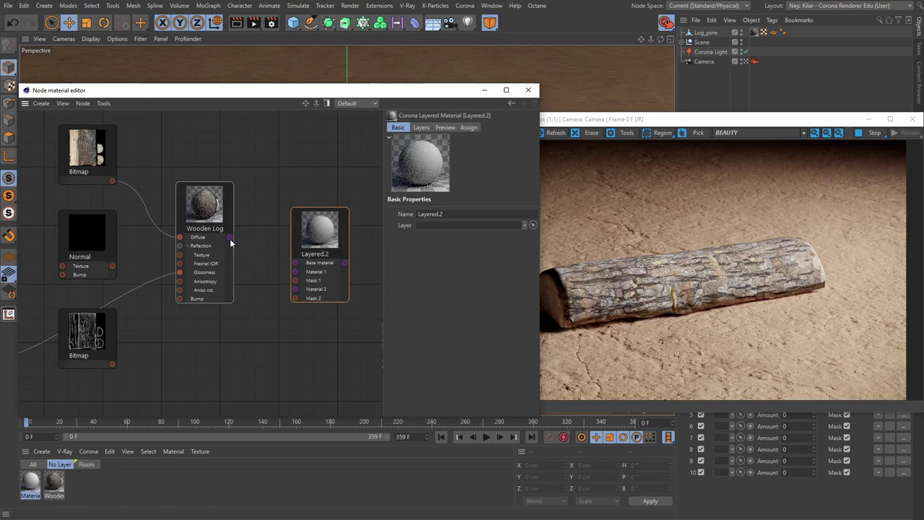
left_click_drag(229, 238, 295, 272)
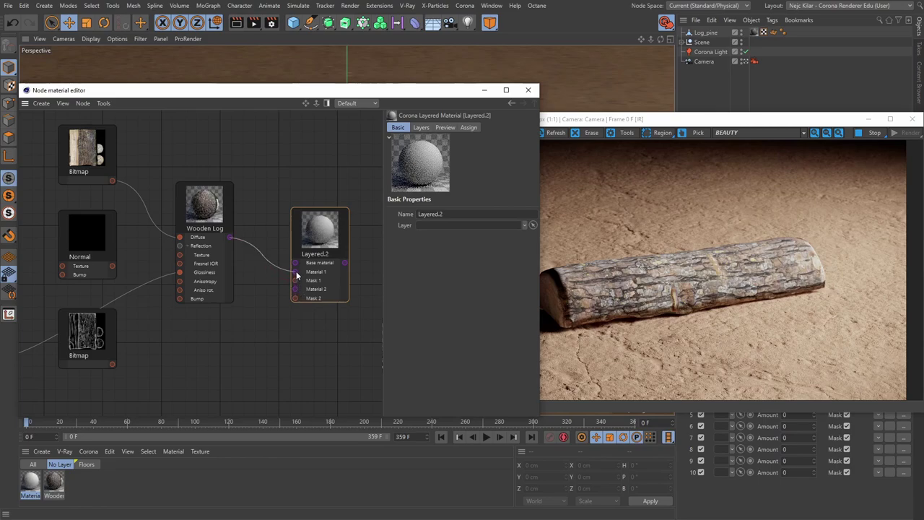
left_click_drag(295, 272, 233, 241)
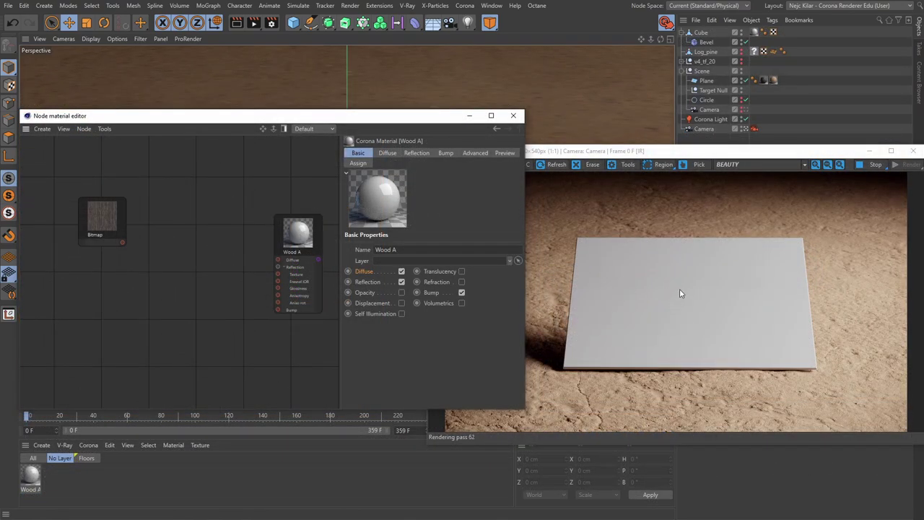
Wire the wood Bitmap's output into Wood A's Diffuse input.
left_click(107, 229)
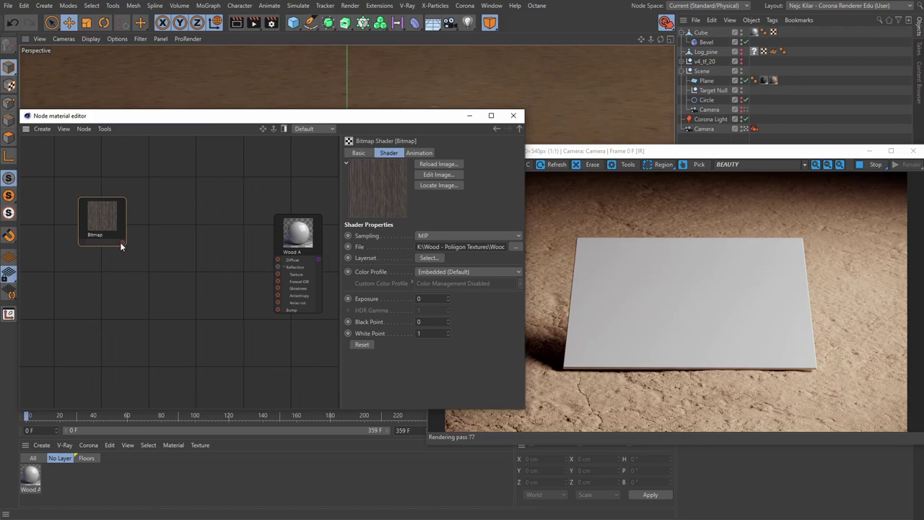
left_click_drag(124, 245, 278, 260)
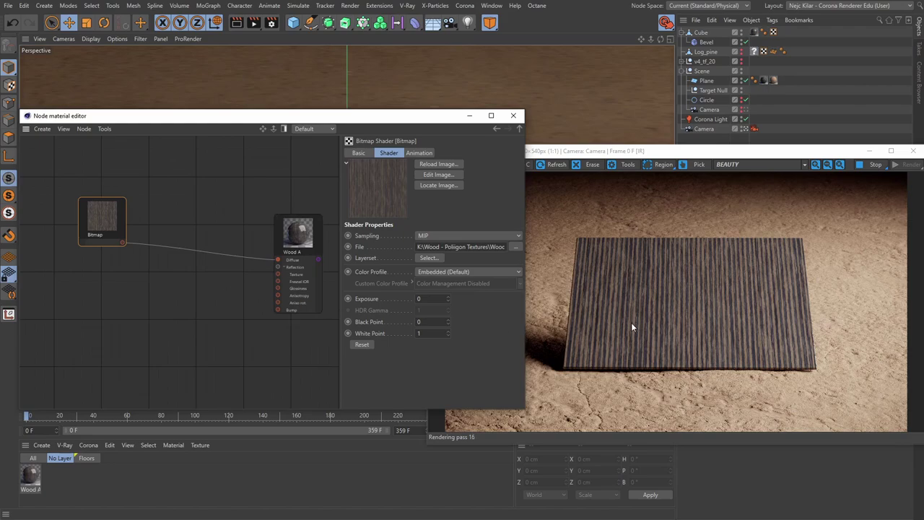
Add a Filter shader node to the graph via the canvas right-click menu.
left_click(199, 275)
right_click(200, 275)
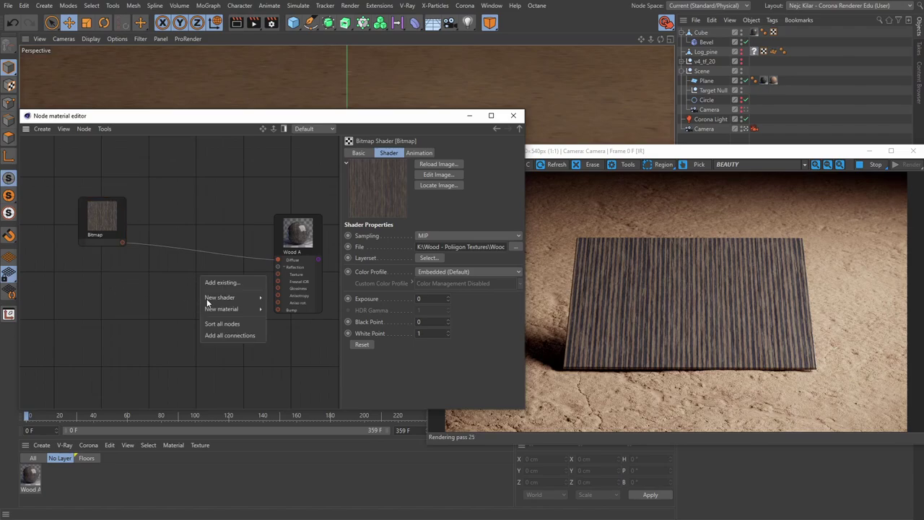
mouse_move(234, 298)
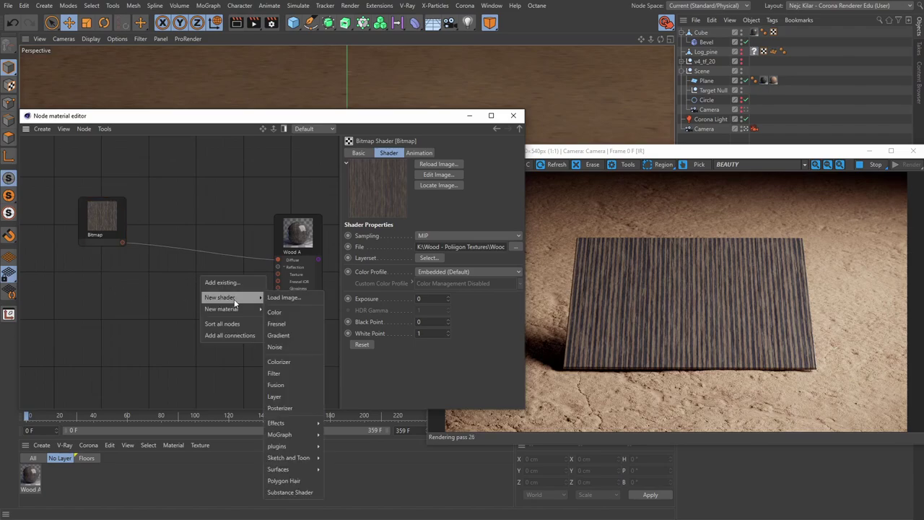
left_click(278, 375)
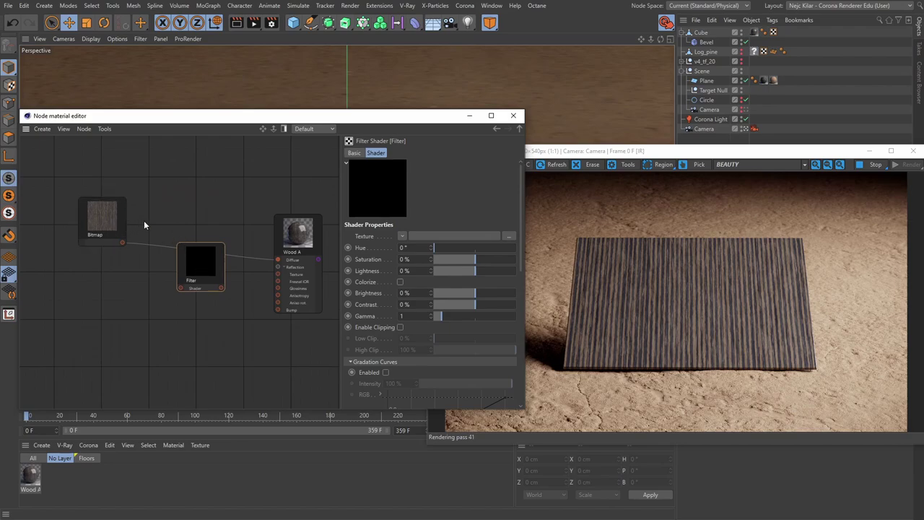
left_click(103, 224)
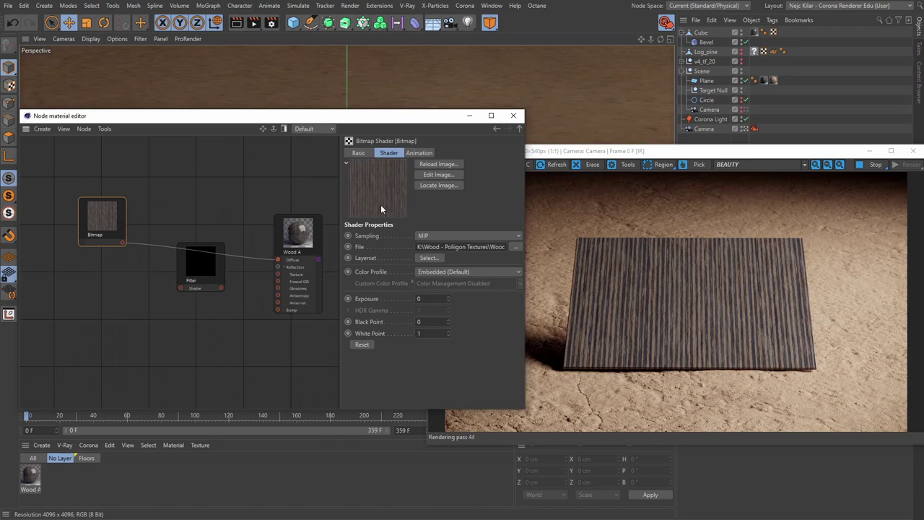
left_click(205, 270)
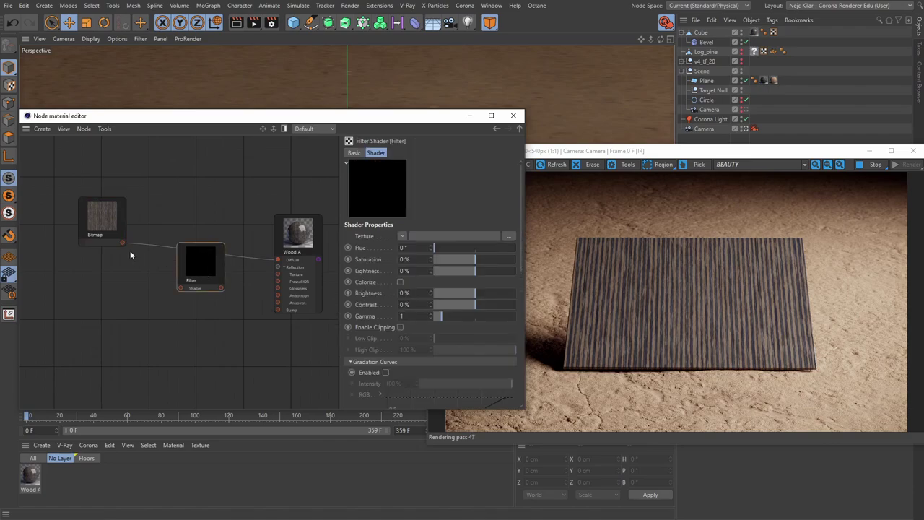
Feed the wood Bitmap through the Filter at Saturation -100% into Wood A's Bump.
left_click_drag(123, 243, 181, 289)
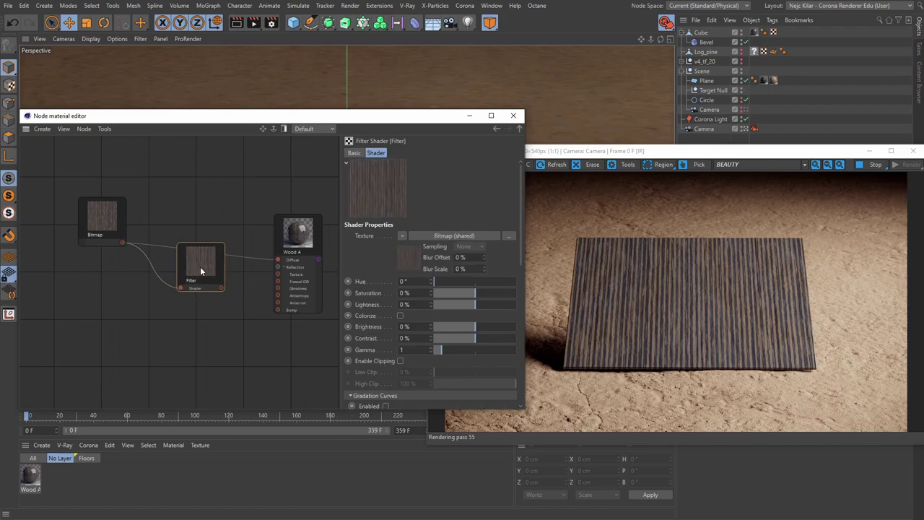
left_click_drag(450, 295, 415, 292)
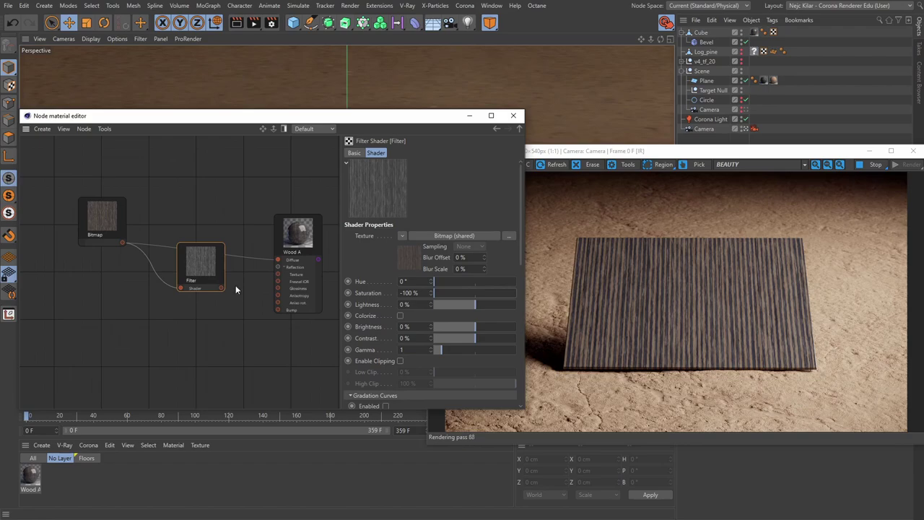
left_click_drag(220, 292, 277, 309)
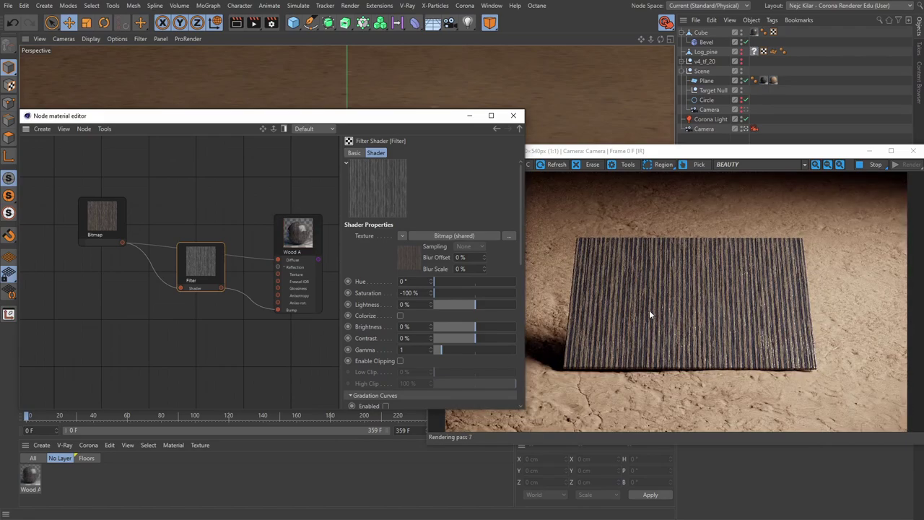
Add a second Filter fed by the wood Bitmap, Saturation -100%, Gamma 1.22, driving Wood A's Glossiness.
right_click(190, 317)
mouse_move(206, 343)
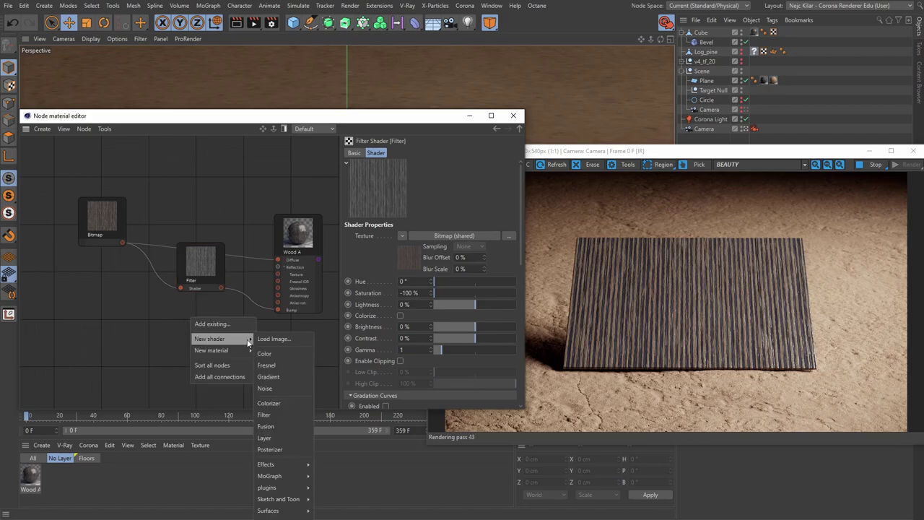
left_click(272, 417)
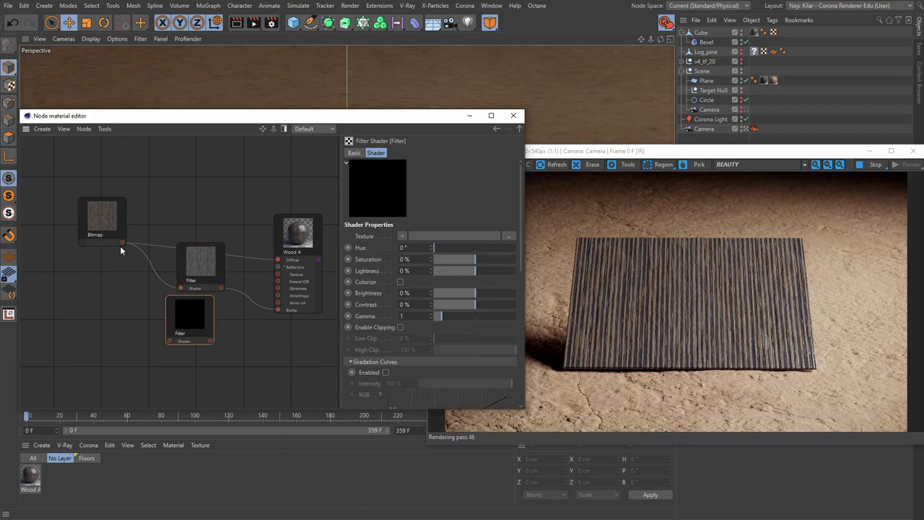
left_click_drag(123, 242, 170, 340)
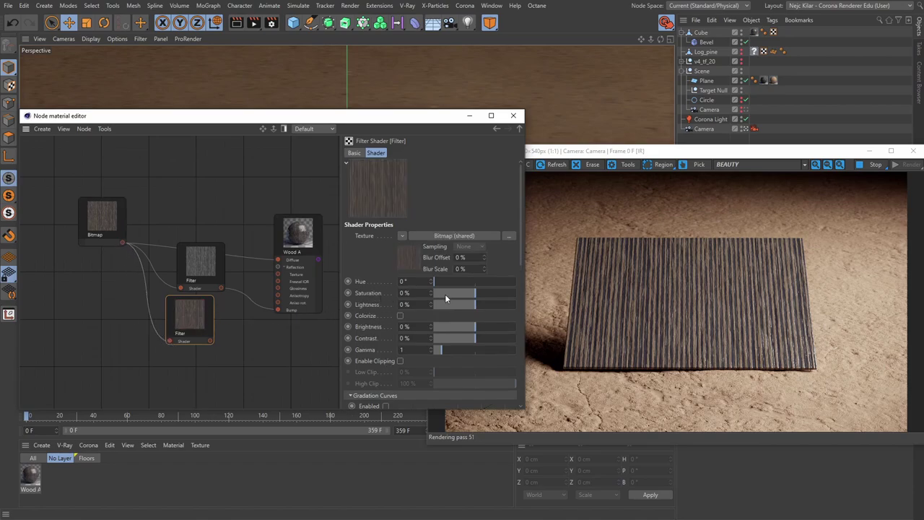
left_click_drag(444, 294, 432, 294)
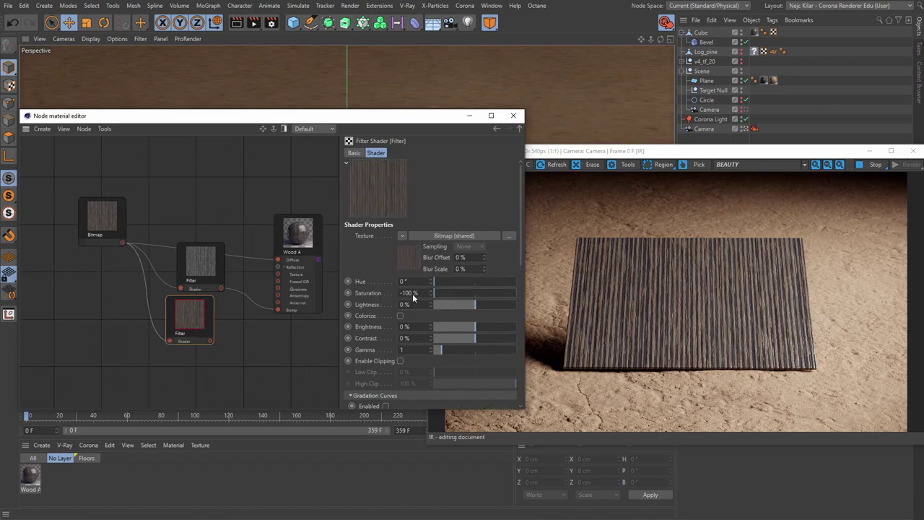
left_click(443, 353)
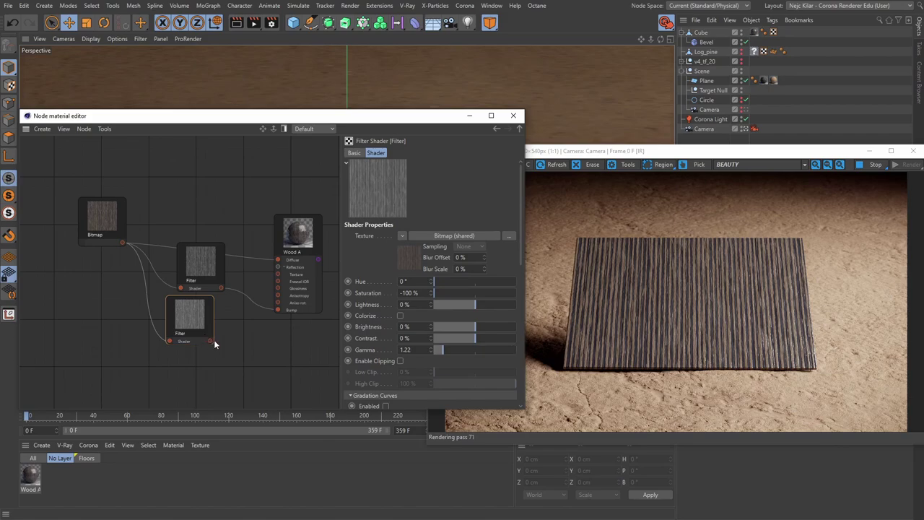
left_click_drag(211, 340, 274, 288)
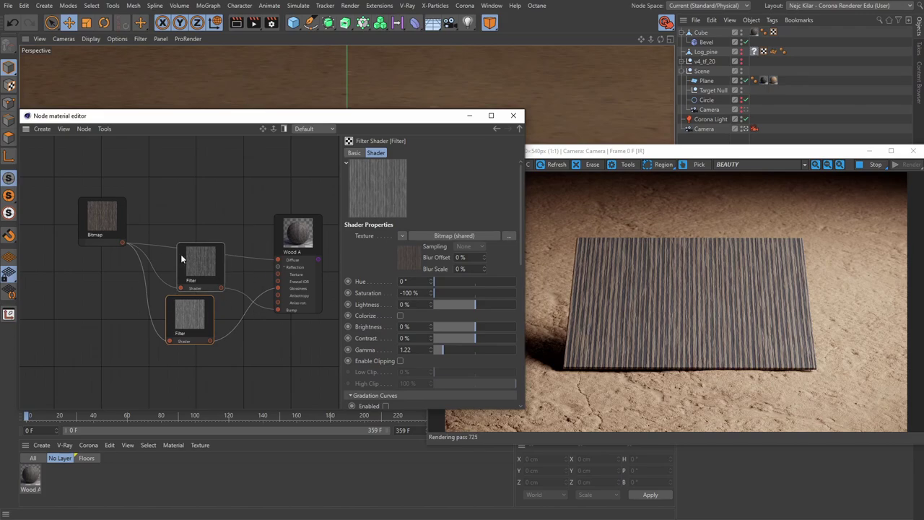
left_click(31, 477)
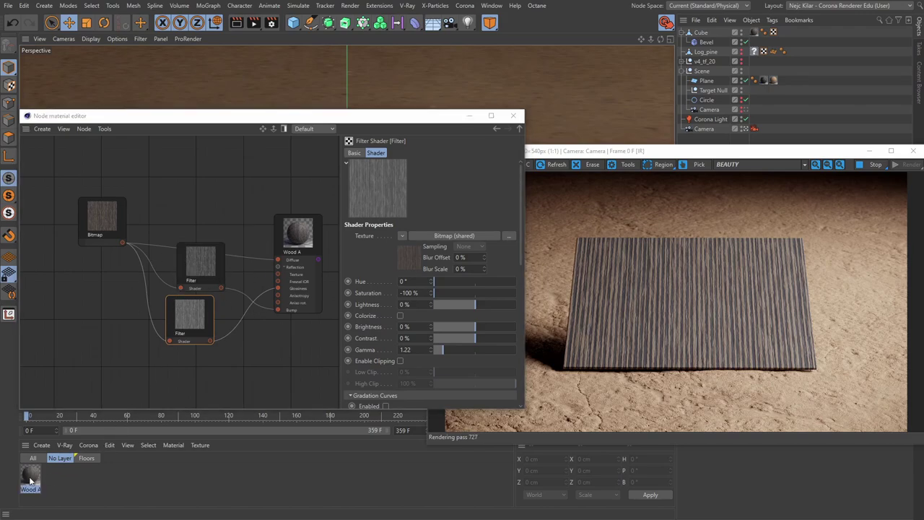
double_click(30, 476)
left_click_drag(640, 97, 753, 70)
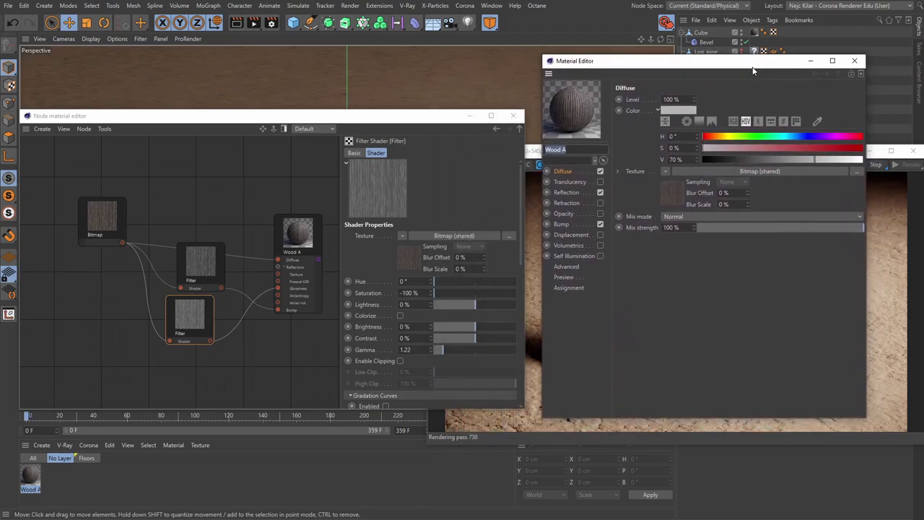
left_click(568, 192)
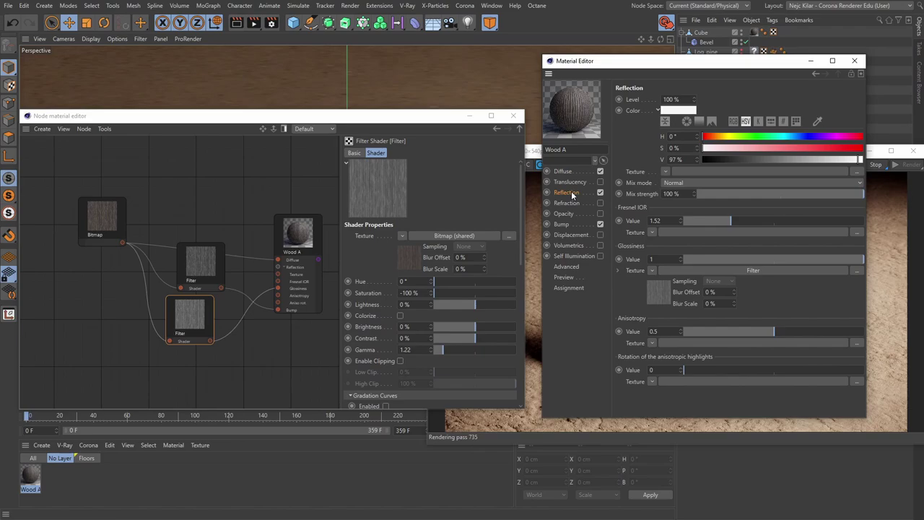
left_click(657, 296)
left_click(678, 194)
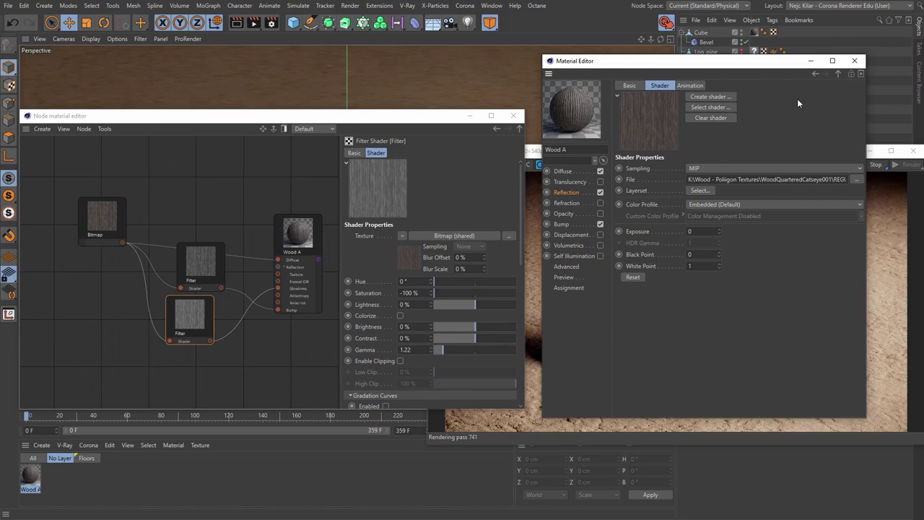
left_click(837, 74)
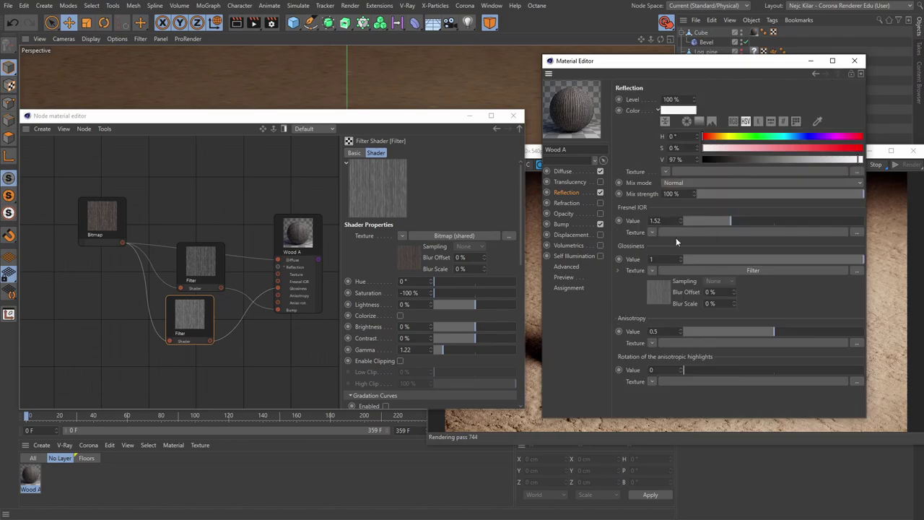
left_click(585, 224)
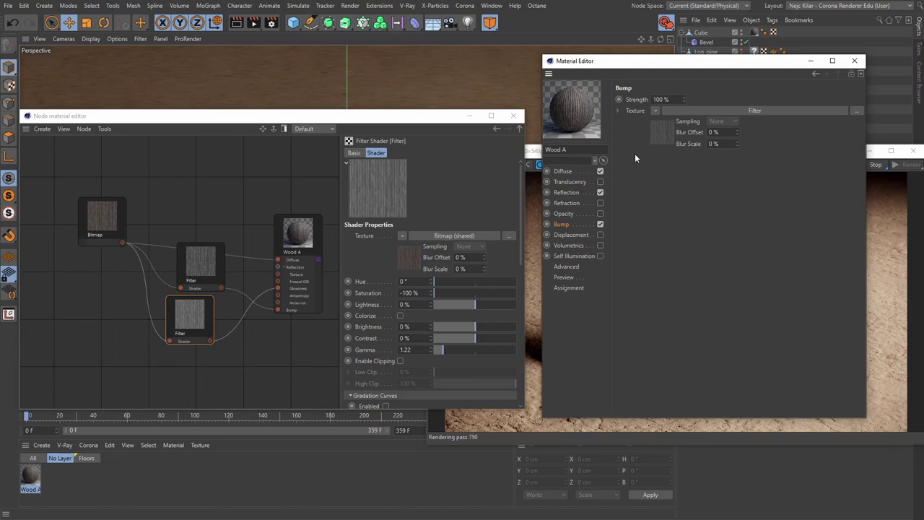
left_click(663, 141)
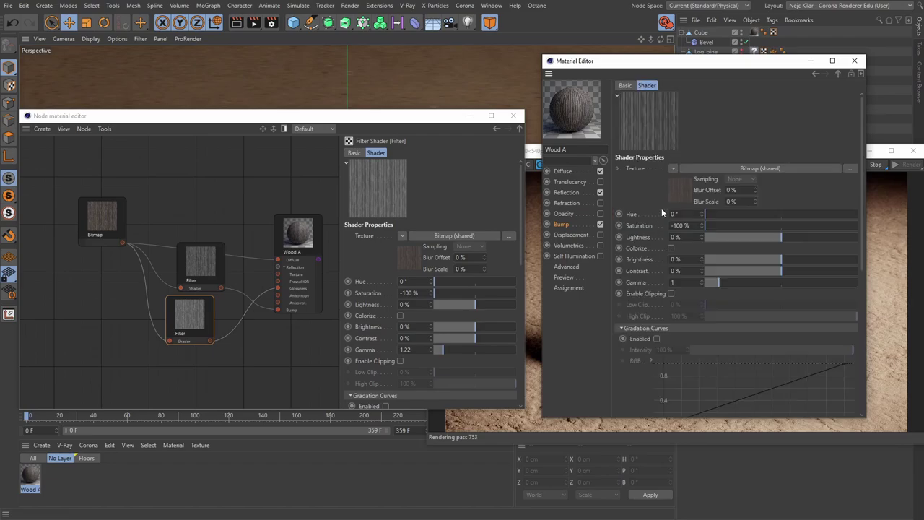
left_click(664, 215)
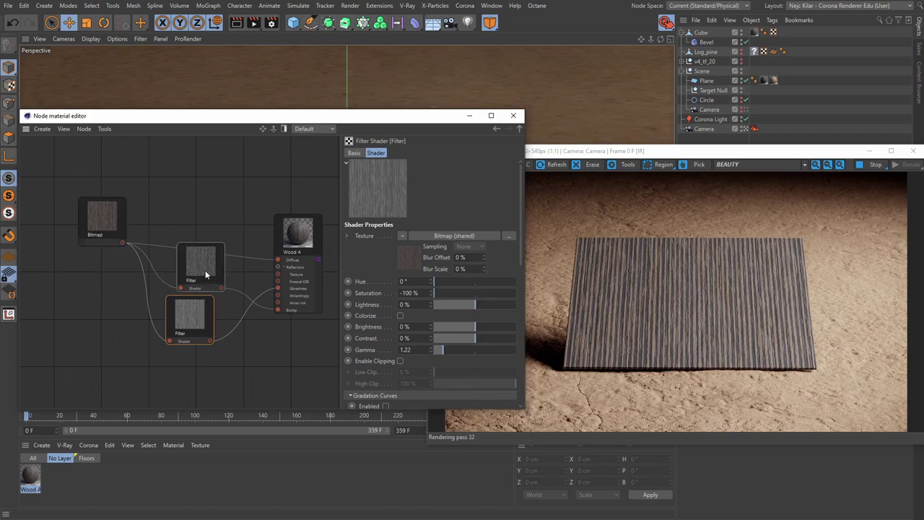
Load the WoodQuarteredCoffeeTable001 REGULAR 4K COL image into Wood A's Bitmap node.
left_click(96, 216)
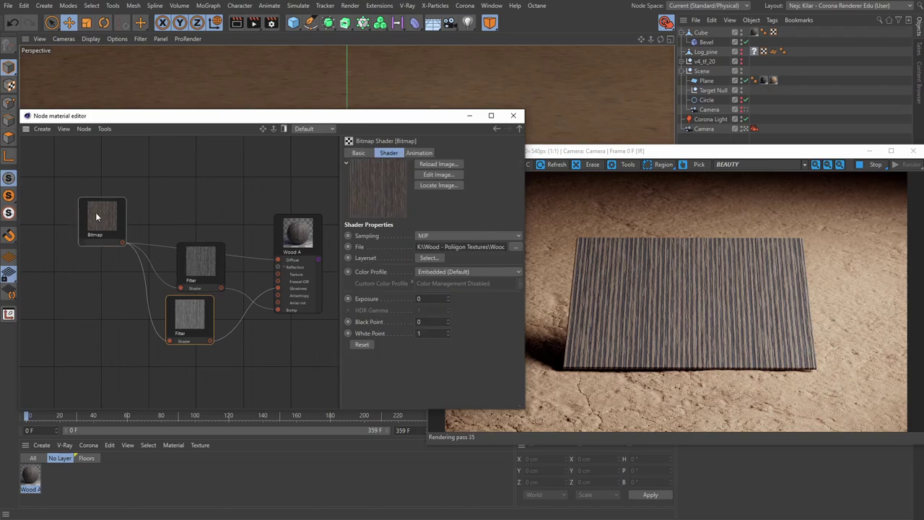
left_click(515, 246)
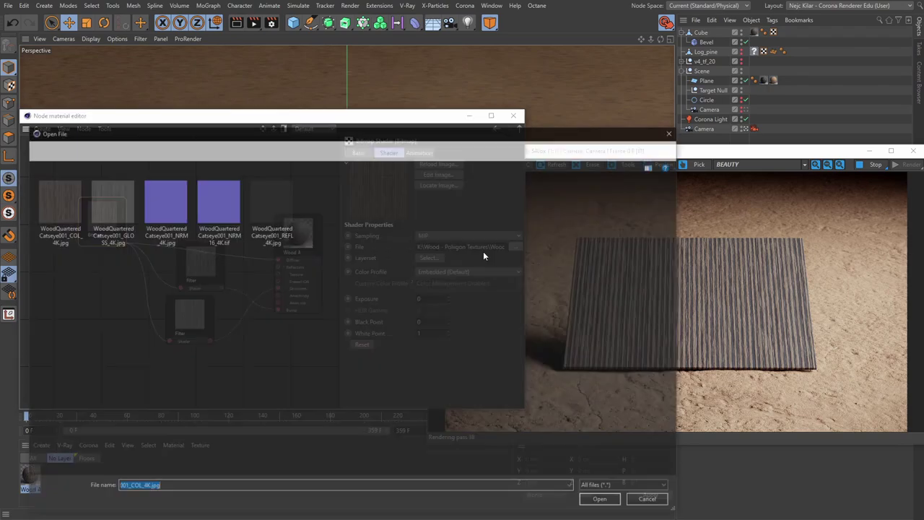
left_click(210, 148)
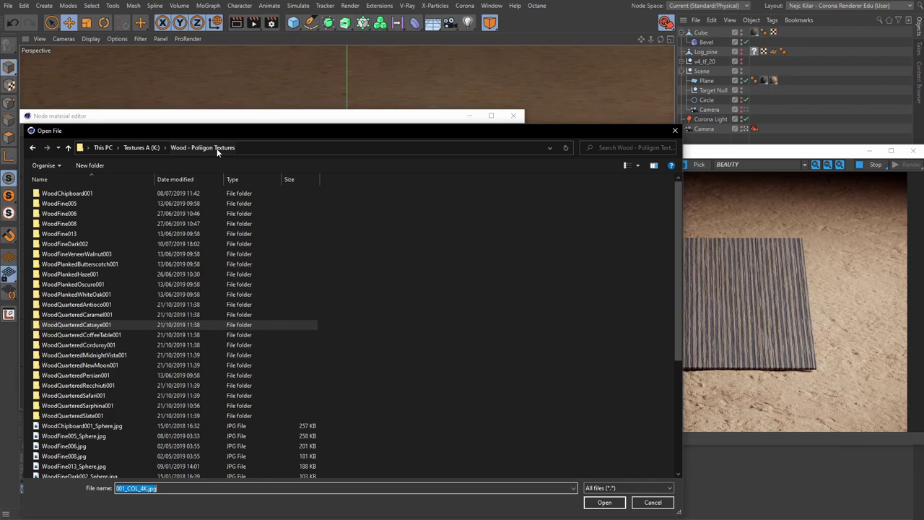
double_click(93, 336)
double_click(110, 242)
double_click(67, 199)
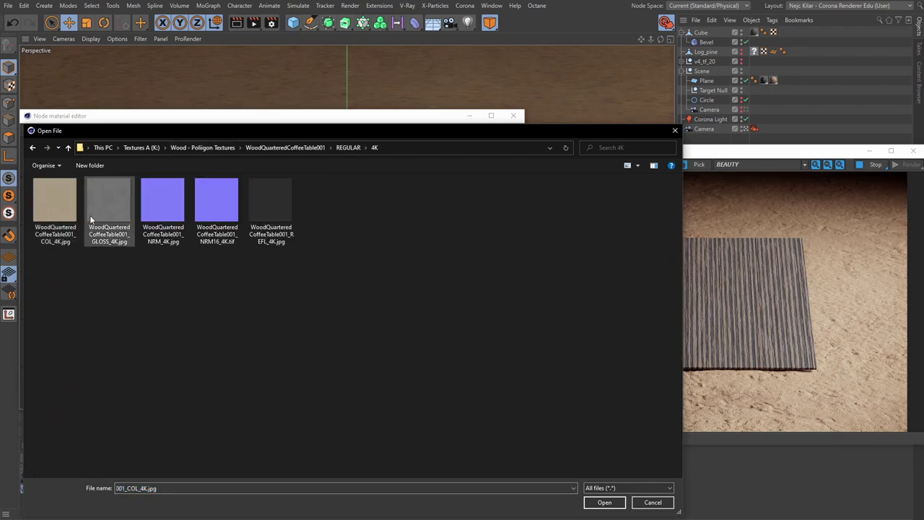
double_click(64, 213)
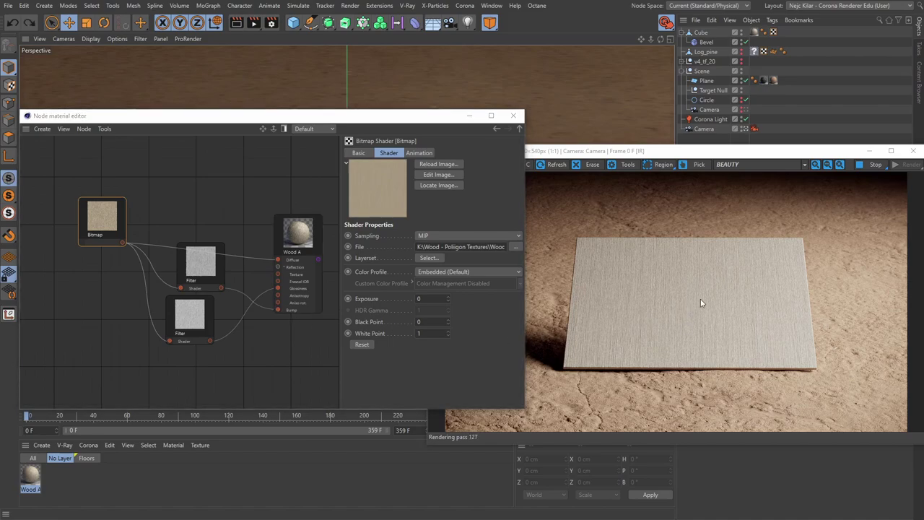
Load the wood colour texture into Wood A's Diffuse texture.
double_click(32, 477)
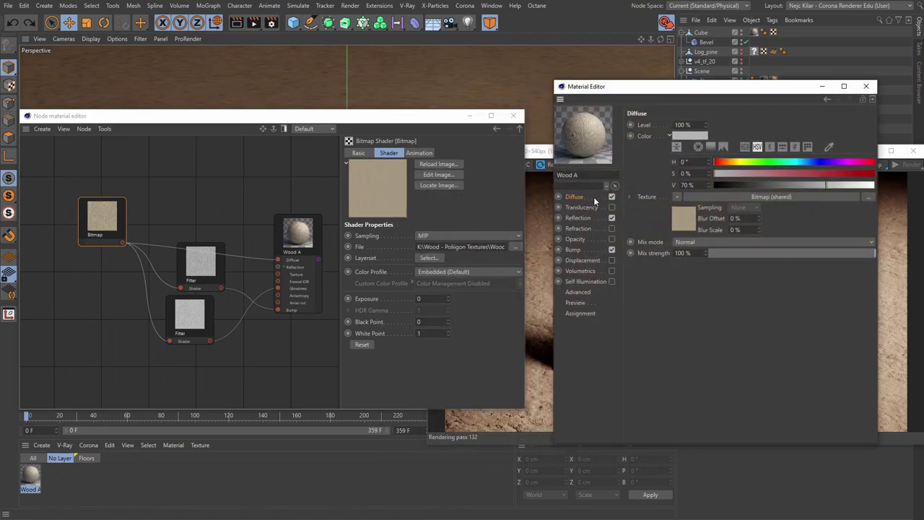
left_click(870, 196)
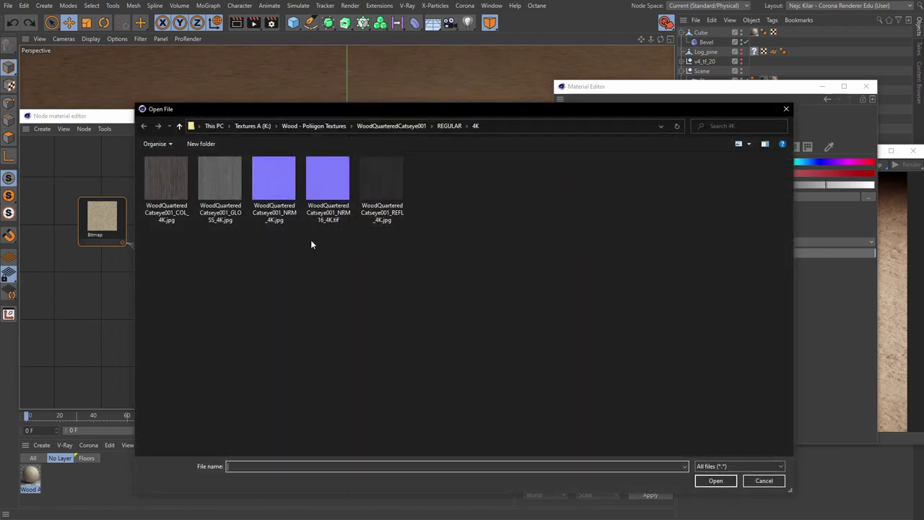
double_click(166, 185)
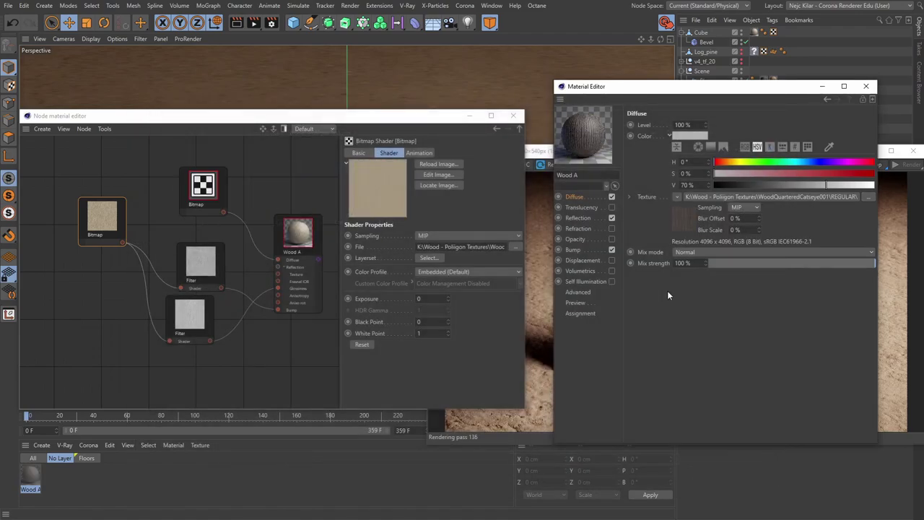
Load the wood texture into the Glossiness and Bump Filter shaders' Texture slots.
left_click(578, 217)
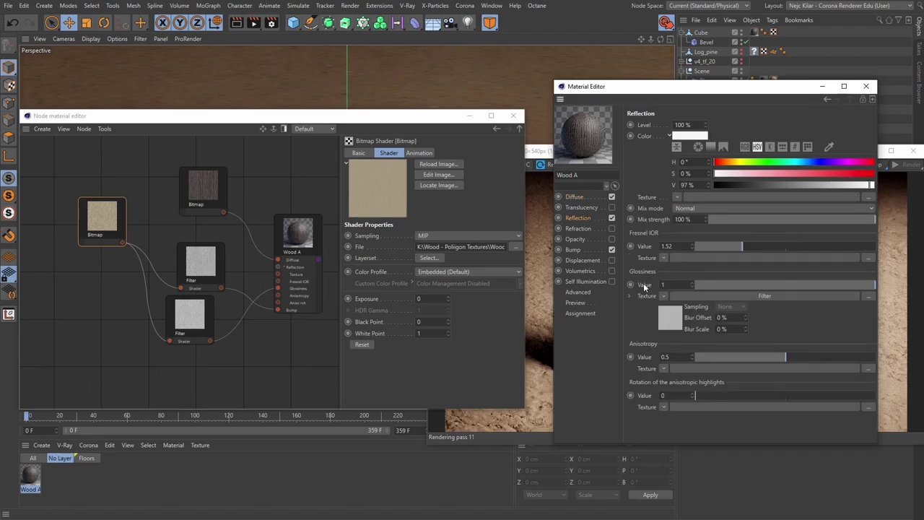
left_click(669, 318)
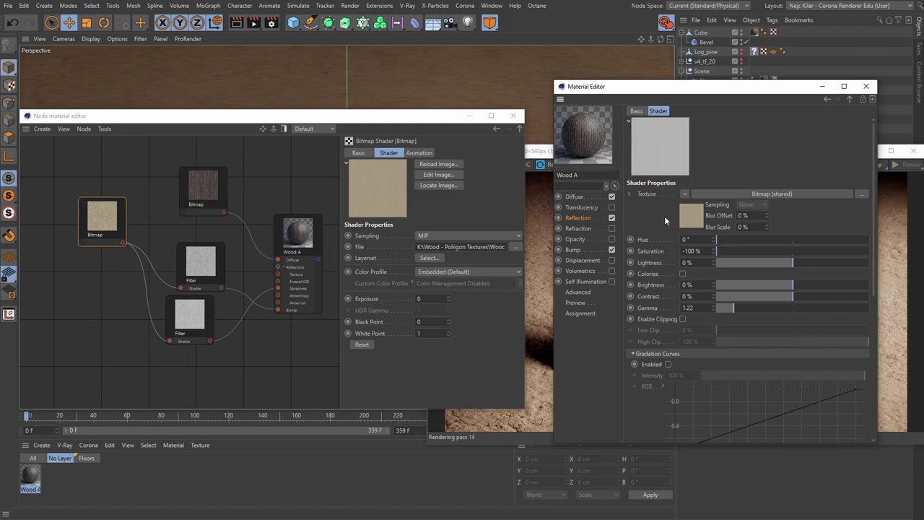
left_click(862, 194)
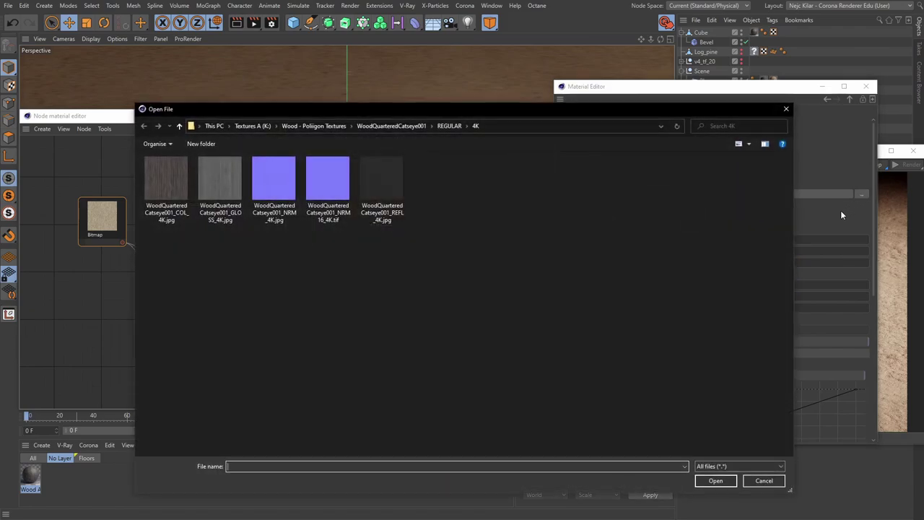
double_click(173, 195)
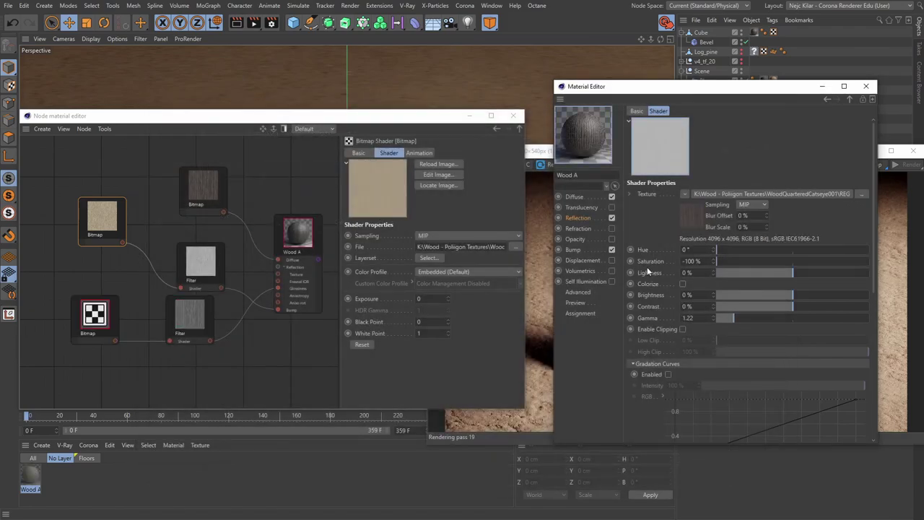
left_click(573, 249)
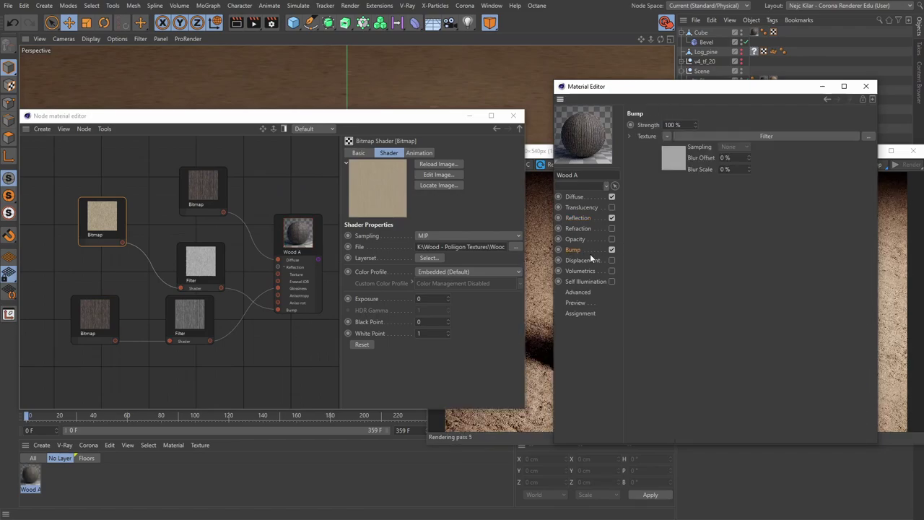
left_click(675, 163)
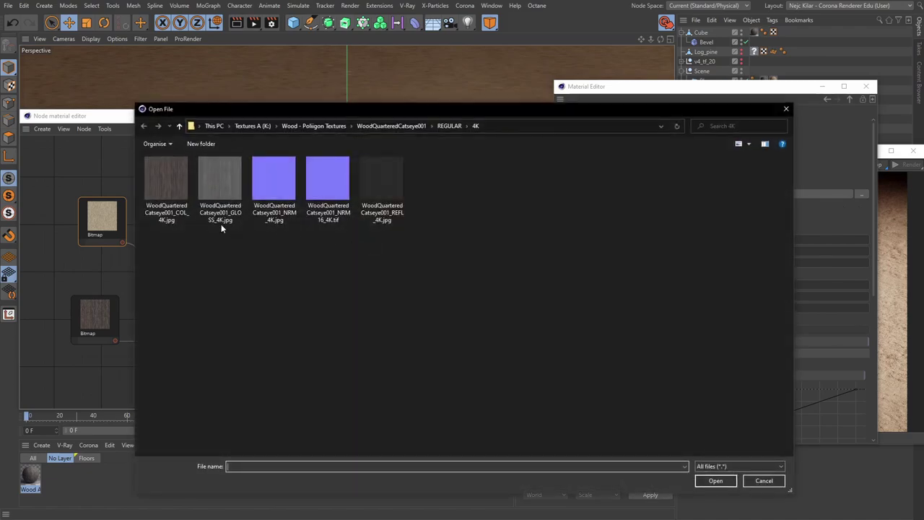
double_click(221, 224)
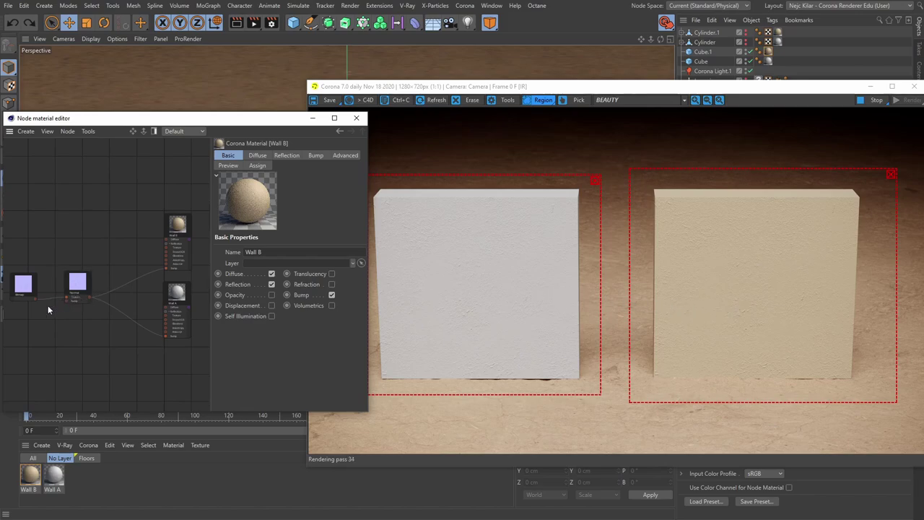
Load Plaster35_NRM_3K.jpg into the walls' Bitmap and drag in a surface-imperfection mask as a new Bitmap node.
left_click(24, 294)
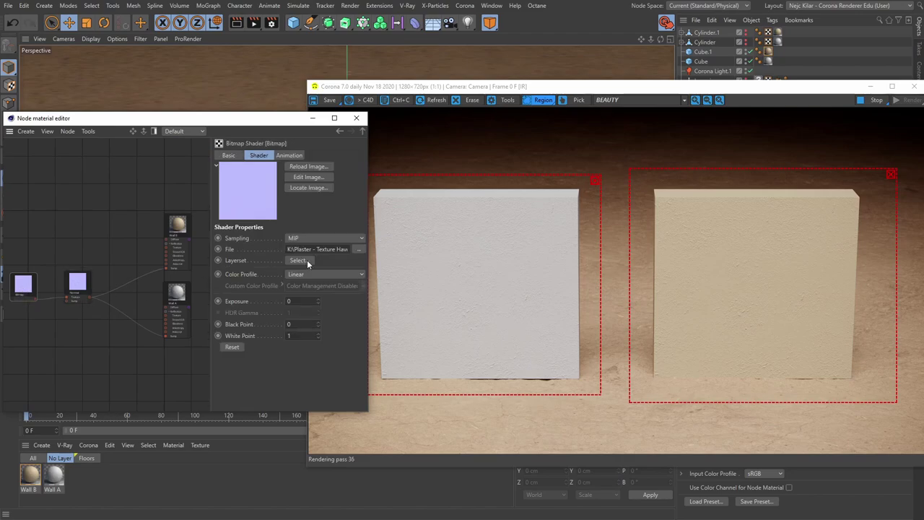
left_click(357, 250)
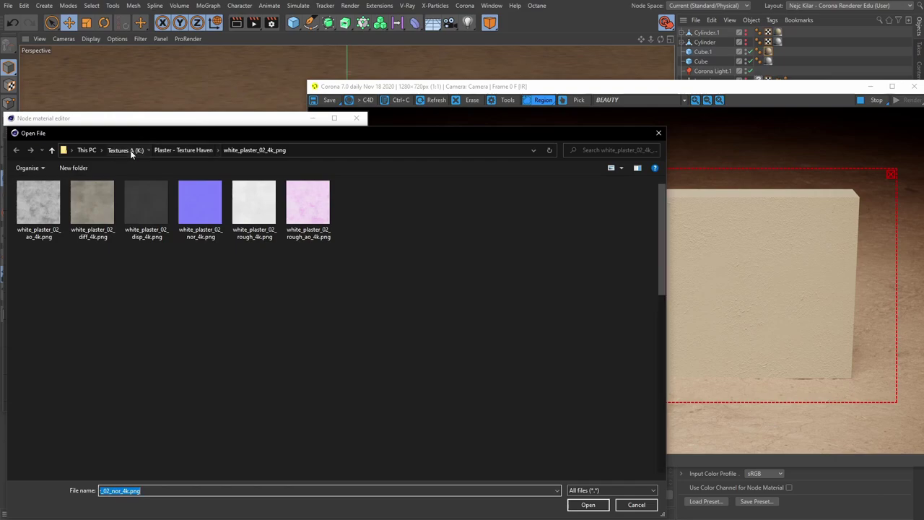
left_click(127, 150)
double_click(51, 464)
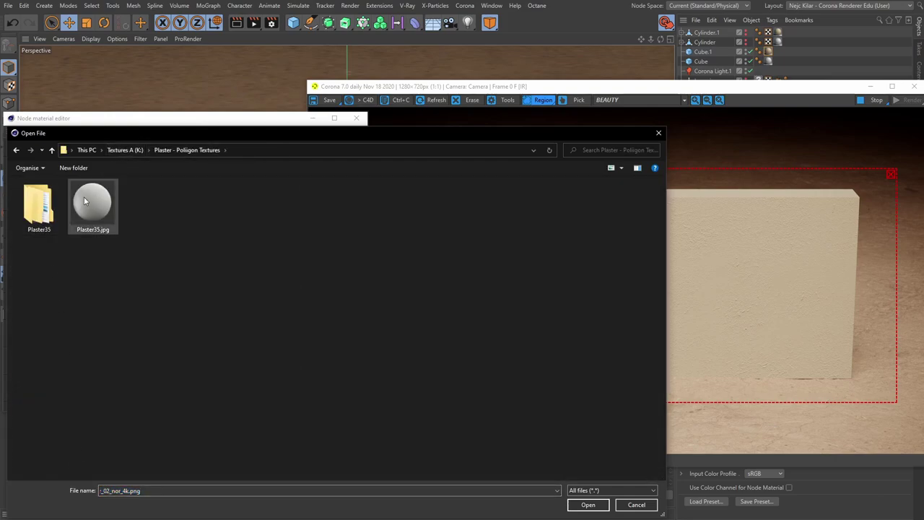
double_click(52, 205)
double_click(69, 206)
double_click(56, 199)
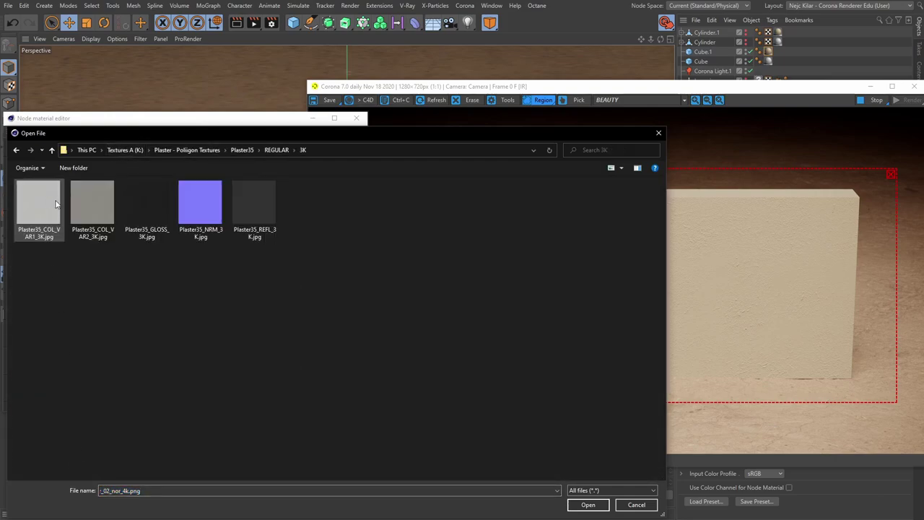
double_click(198, 206)
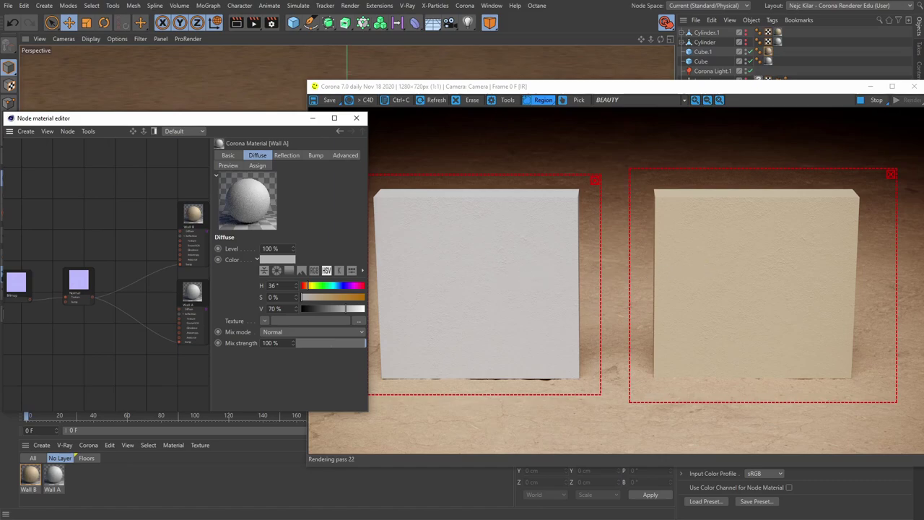
left_click_drag(923, 90, 650, 49)
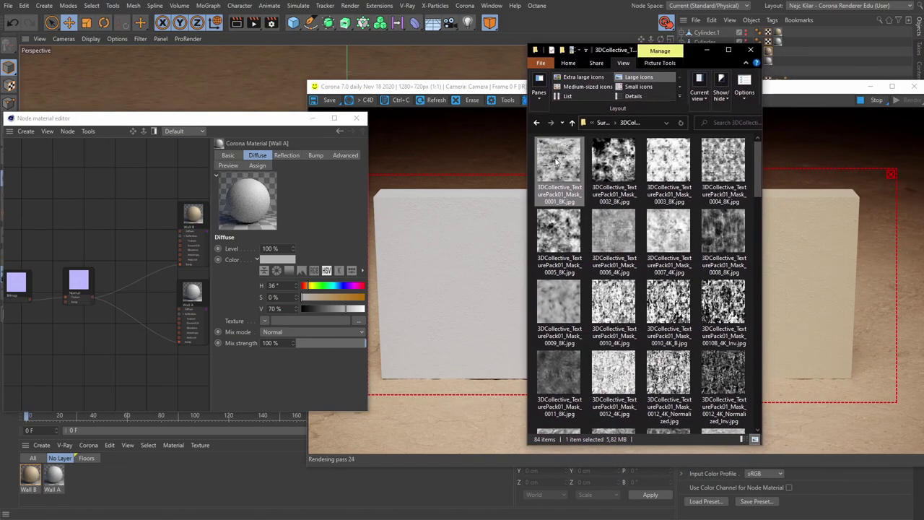
left_click_drag(556, 163, 41, 201)
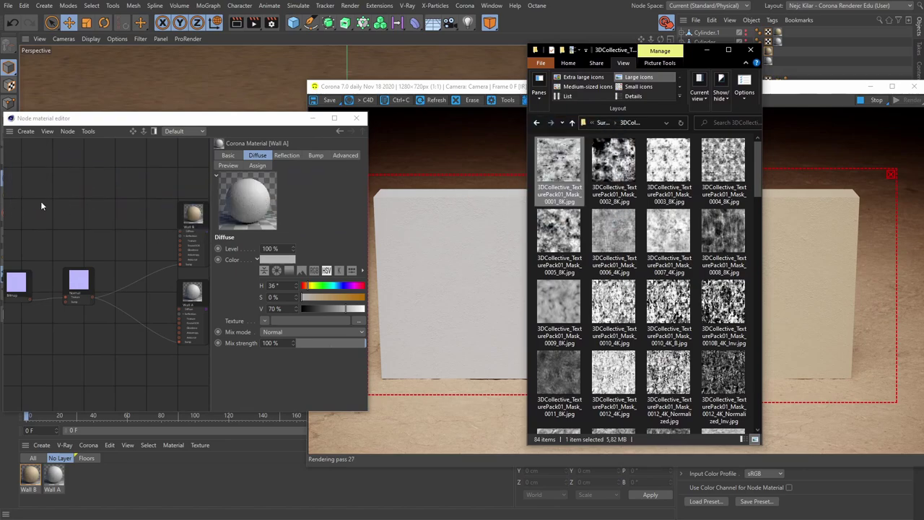
Add a Layer shader node to the node graph.
left_click(706, 50)
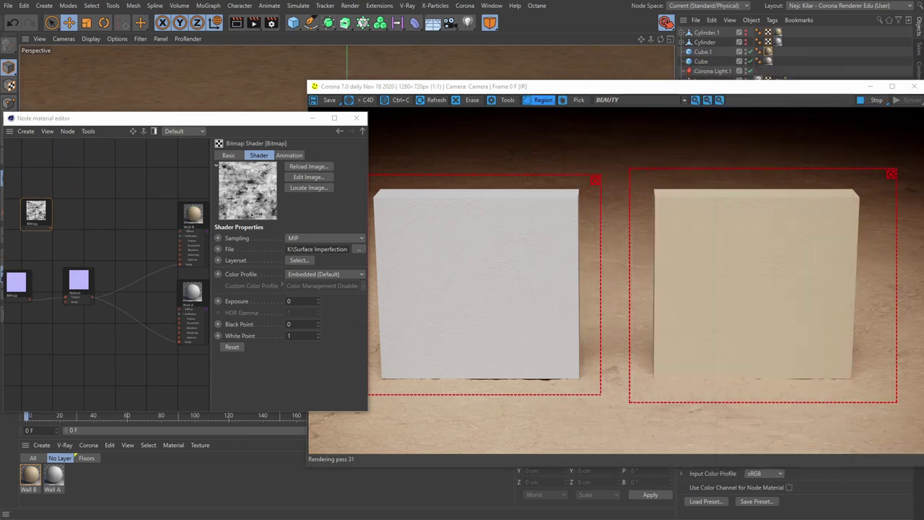
scroll(116, 214, "up", 3)
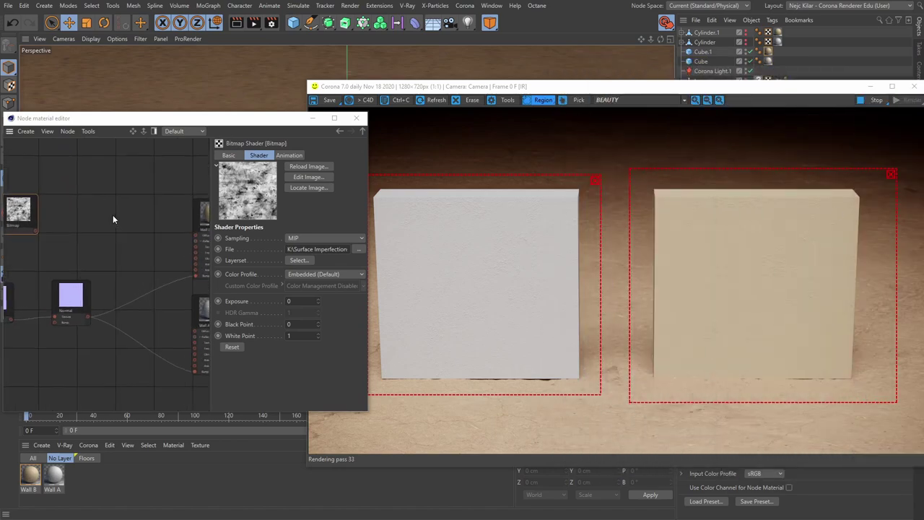
right_click(118, 213)
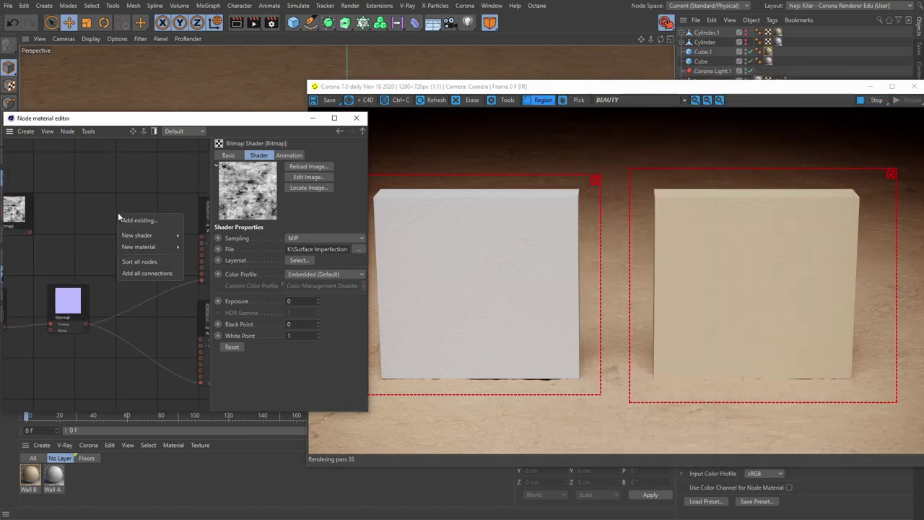
mouse_move(144, 235)
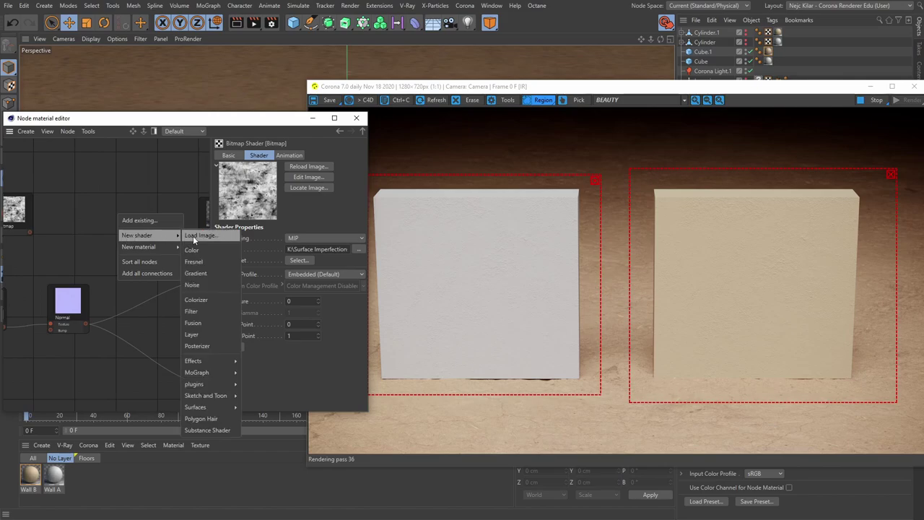
left_click(192, 336)
left_click_drag(108, 221, 126, 211)
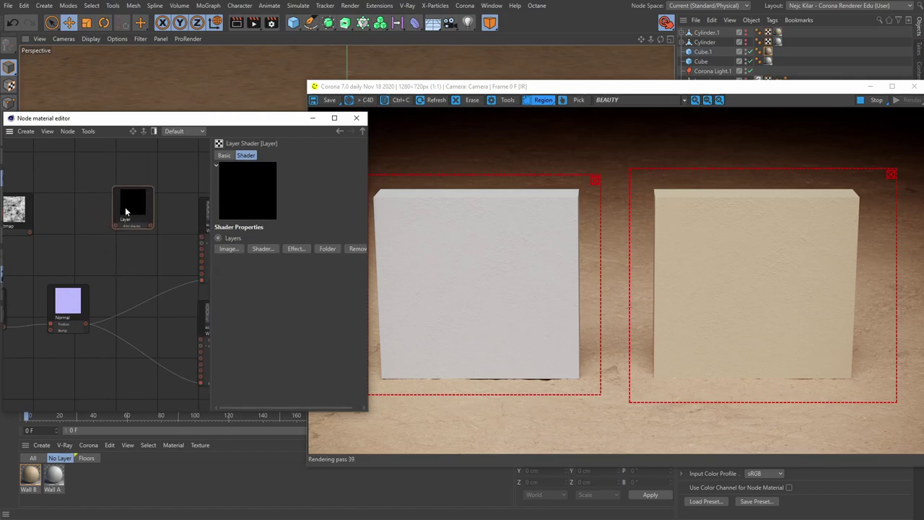
Add a Color node and paste Wall B's tan diffuse colour into it.
right_click(71, 241)
mouse_move(117, 261)
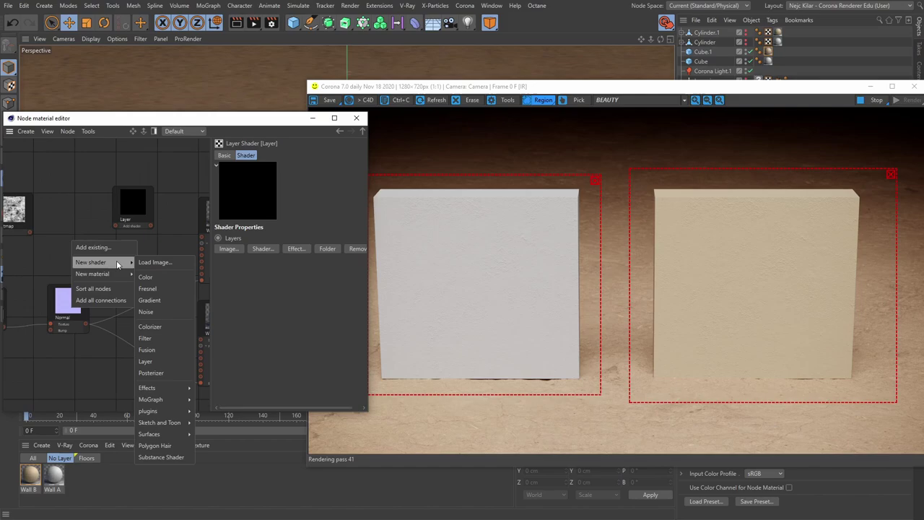
left_click(157, 275)
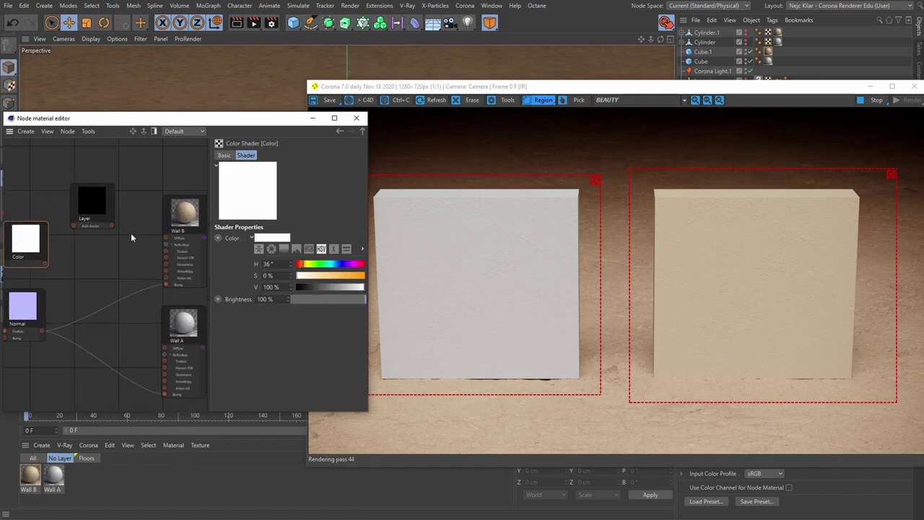
left_click(184, 220)
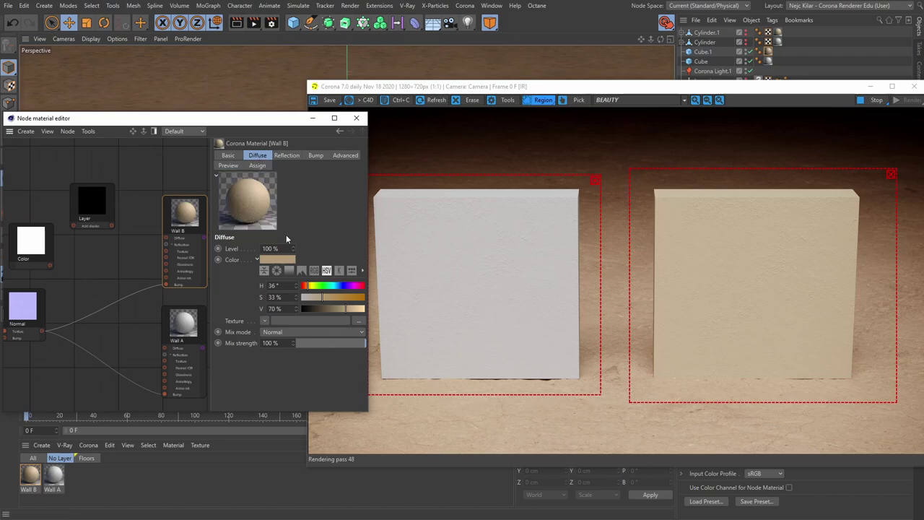
left_click(257, 259)
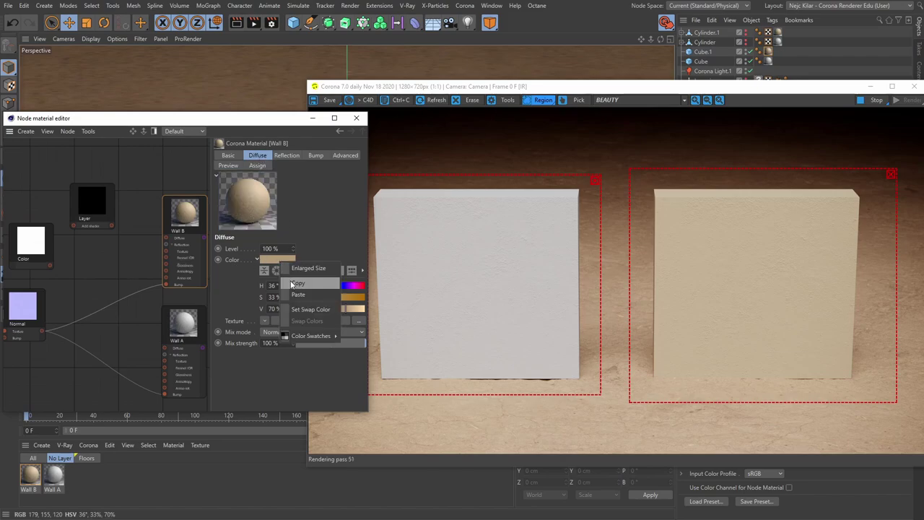
key("Escape")
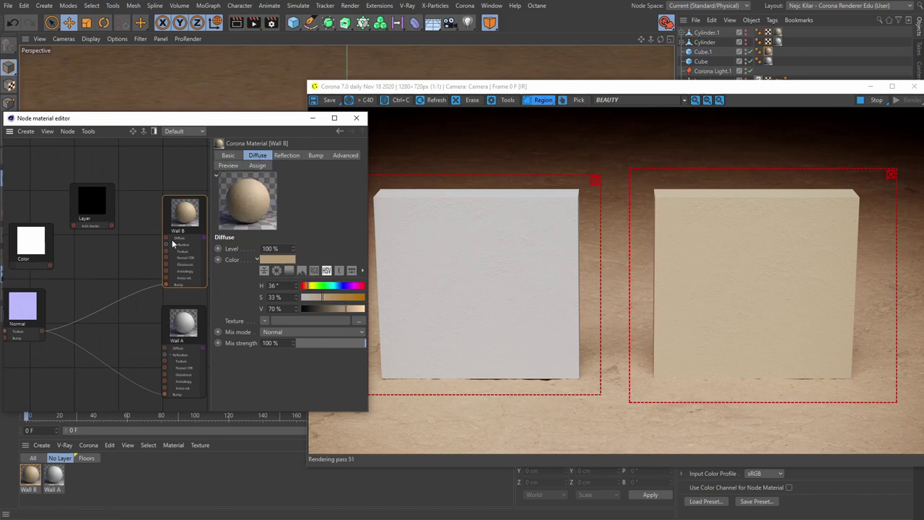
left_click(29, 244)
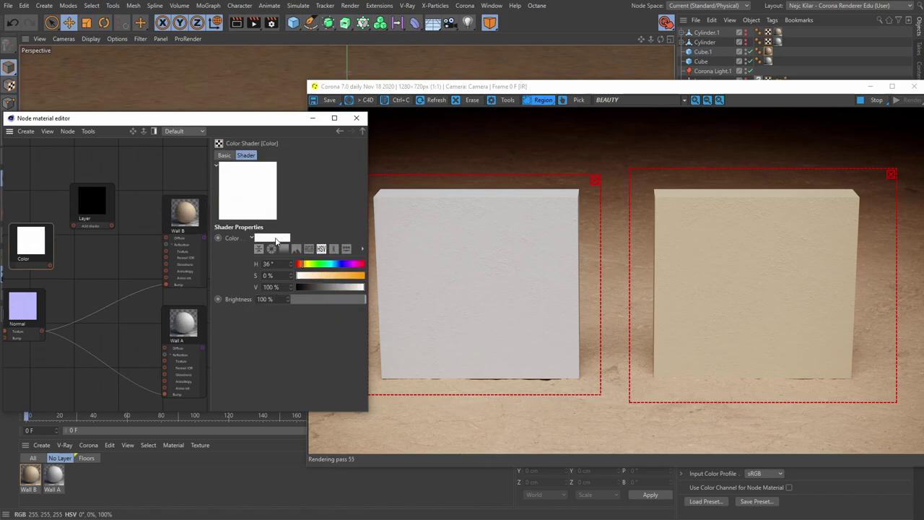
right_click(278, 239)
left_click(293, 271)
middle_click_drag(52, 211, 80, 219)
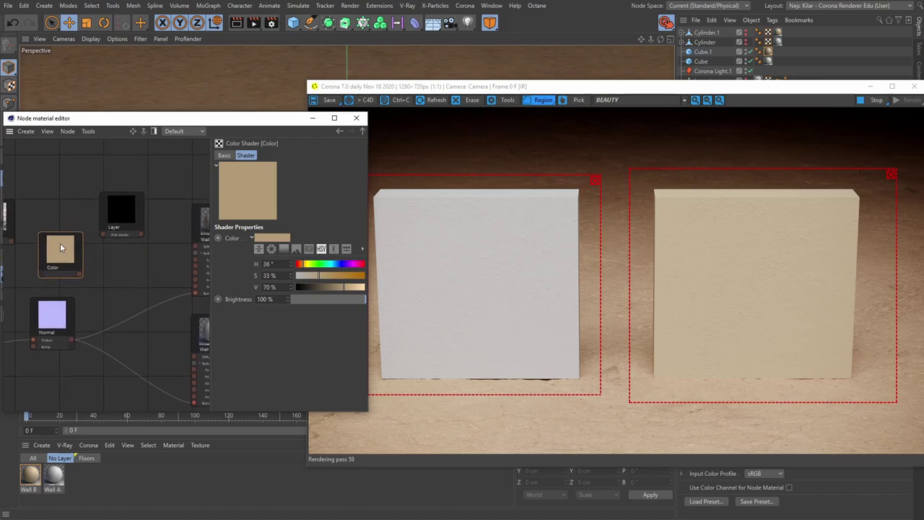
left_click_drag(61, 248, 103, 241)
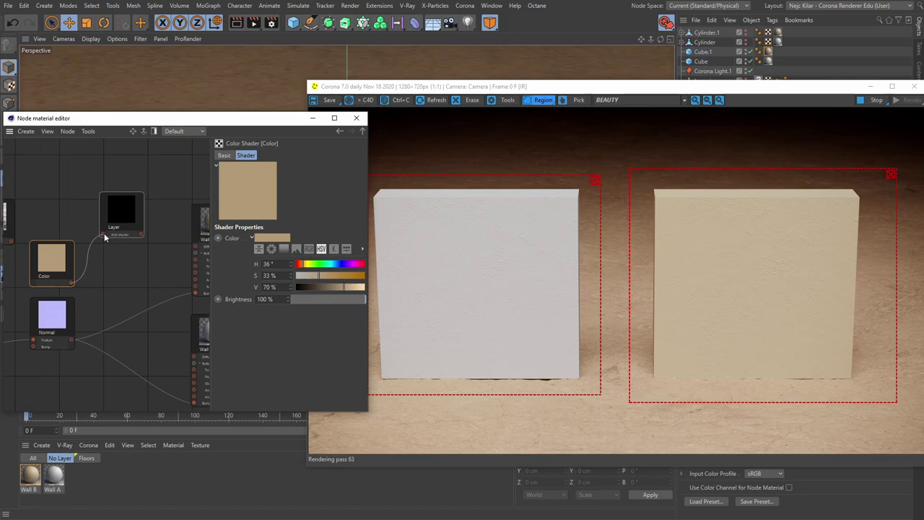
Wire the scratch Bitmap node into the Layer shader as a new layer.
middle_click_drag(69, 229, 93, 245)
left_click(46, 219)
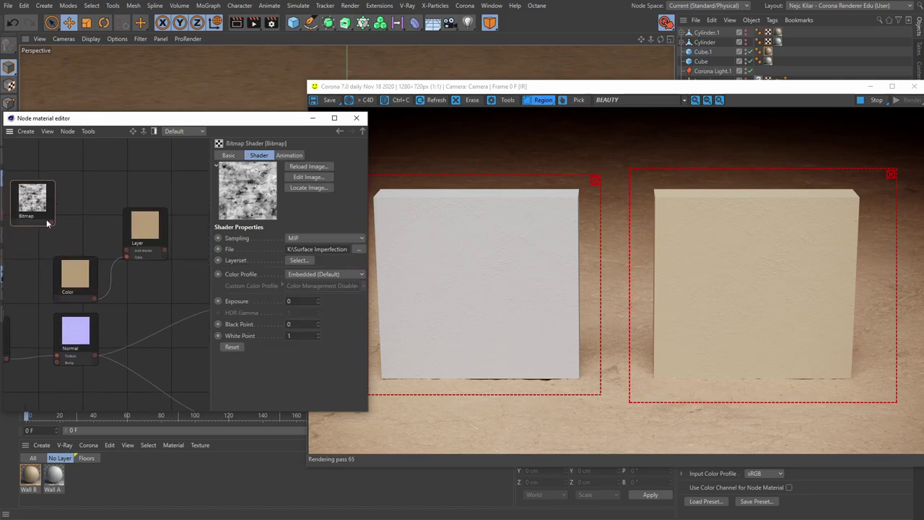
left_click_drag(53, 222, 128, 253)
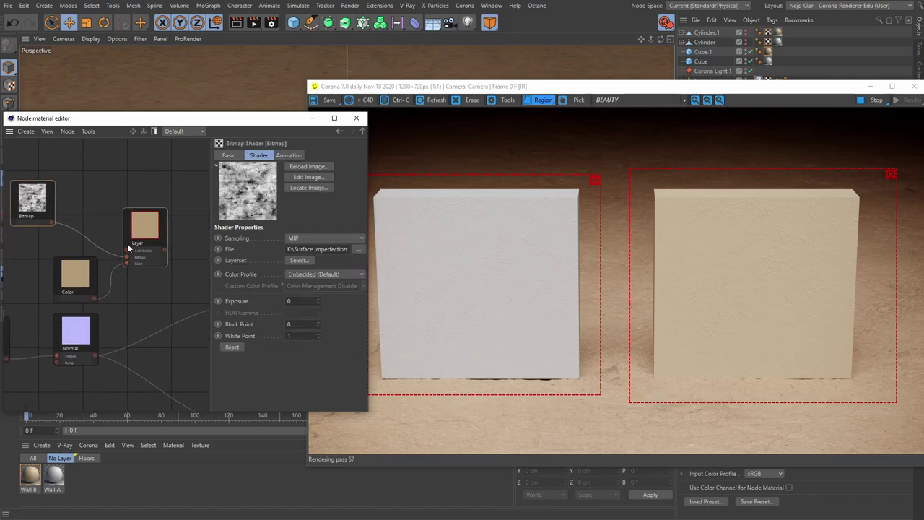
left_click(148, 231)
middle_click_drag(147, 231, 136, 228)
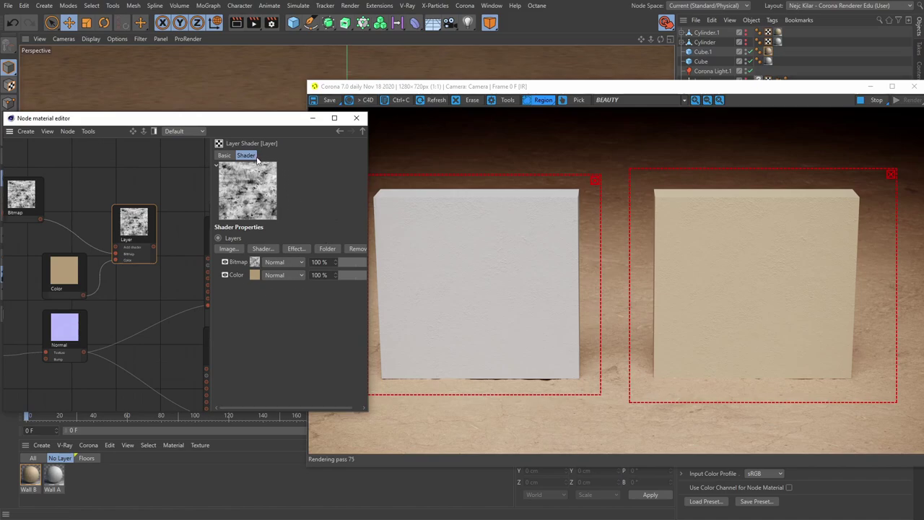
Set the Layer shader's Bitmap layer blend mode to Multiply over the tan Color.
left_click(294, 262)
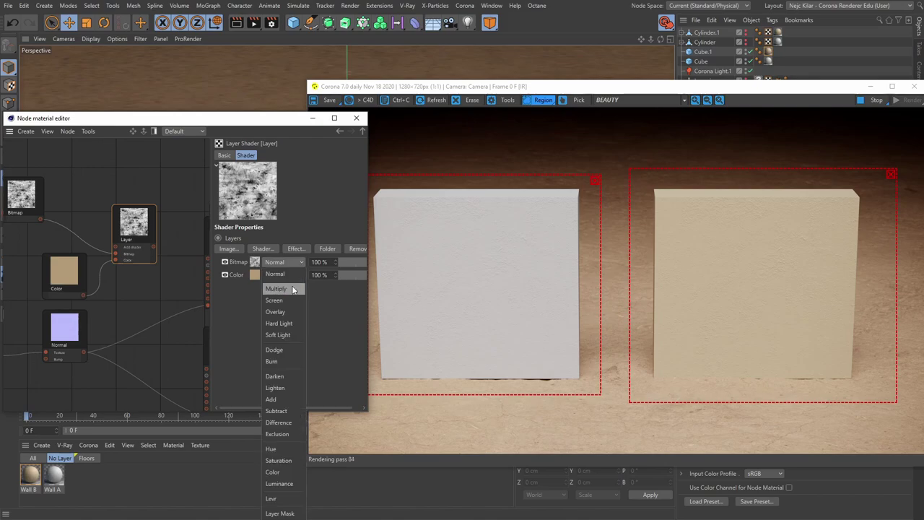
left_click(278, 289)
scroll(139, 292, "down", 3)
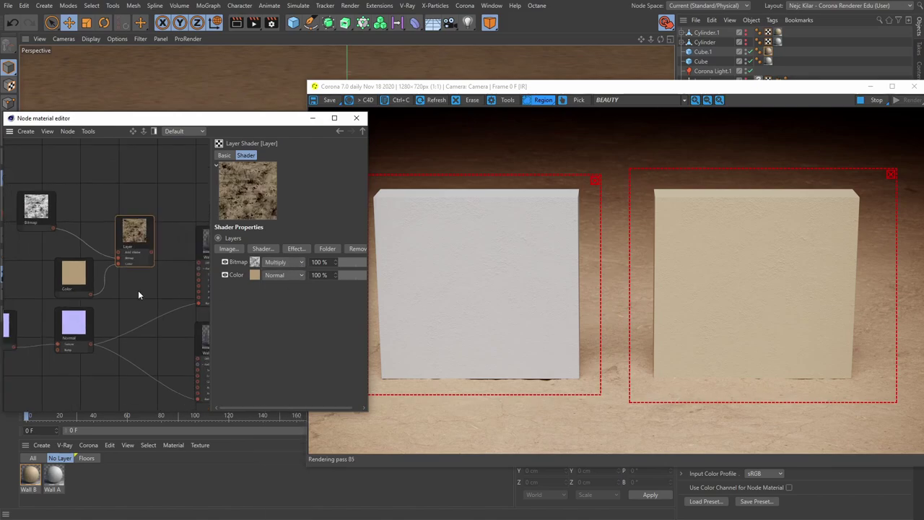
scroll(140, 293, "down", 3)
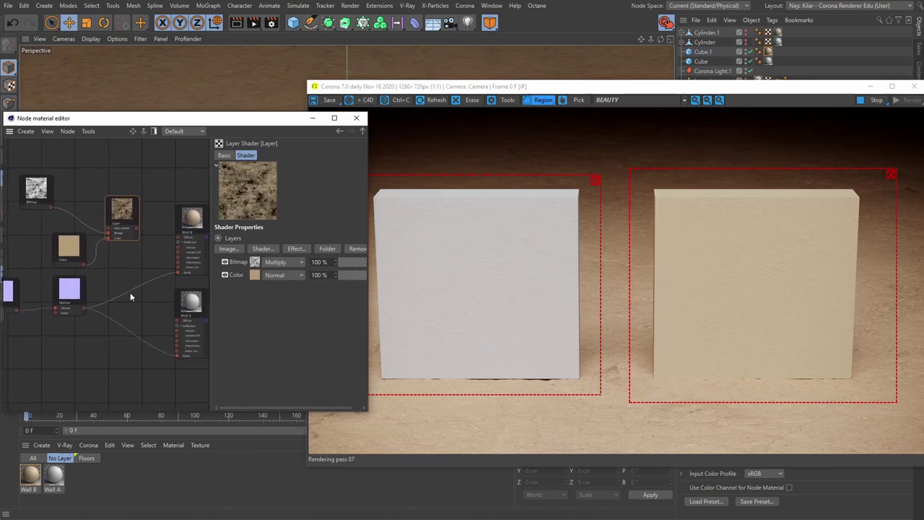
scroll(125, 293, "up", 2)
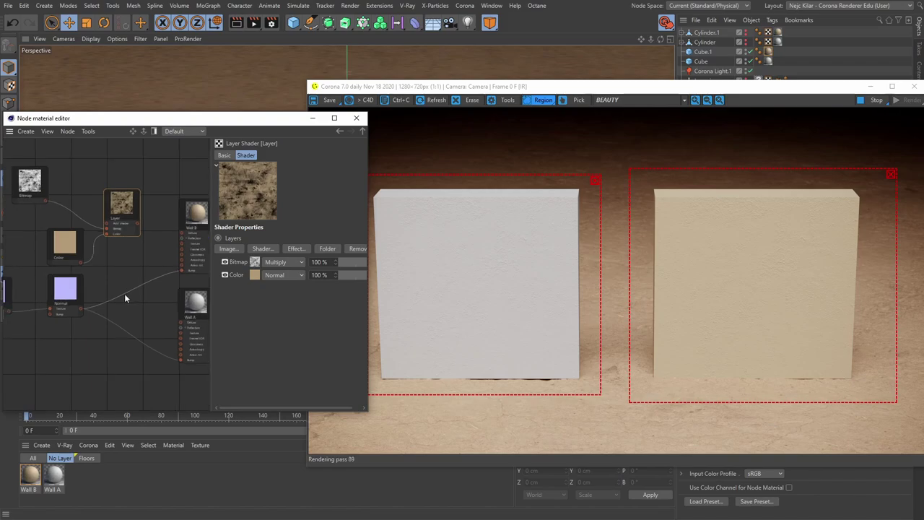
scroll(124, 293, "up", 1)
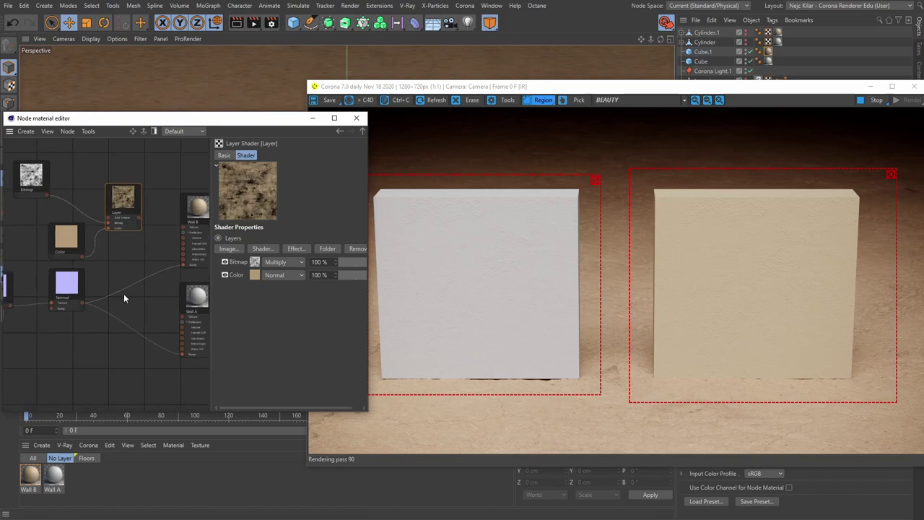
middle_click_drag(124, 294, 128, 288)
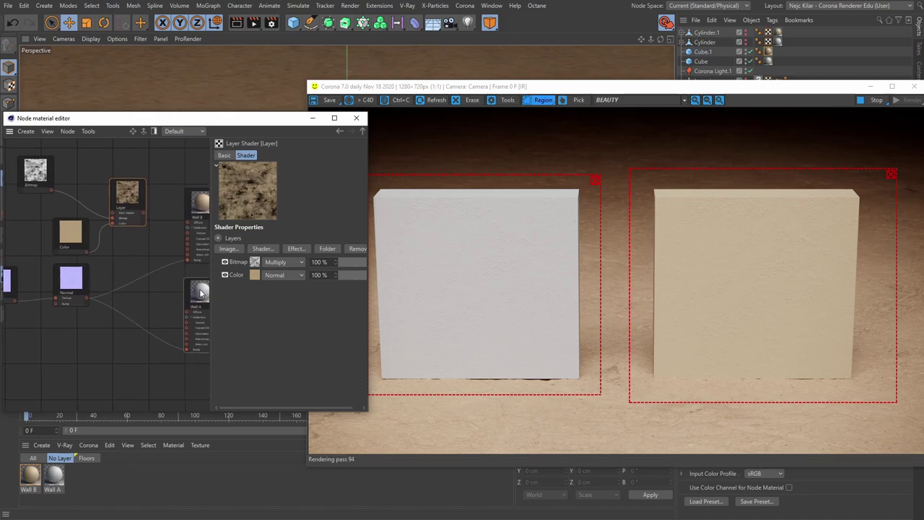
left_click(72, 242)
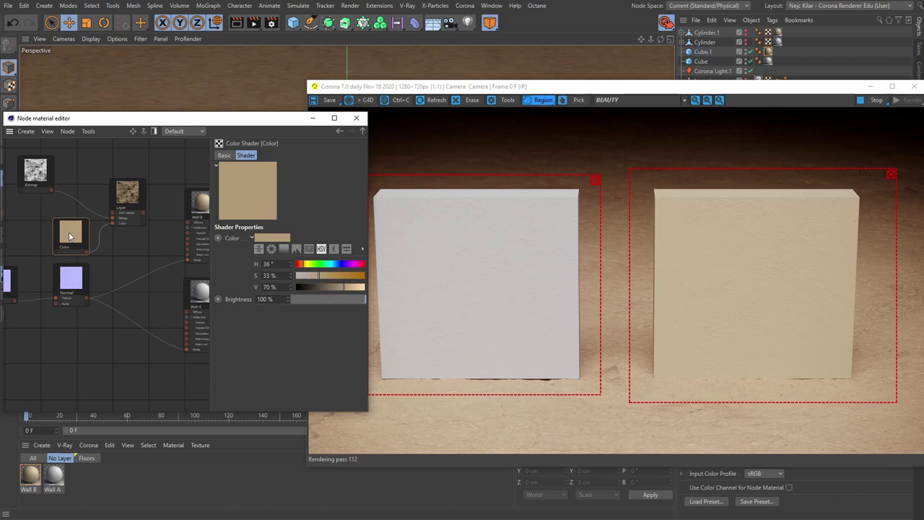
Duplicate the Color and Layer nodes below the originals.
left_click_drag(70, 236, 104, 362, "ctrl")
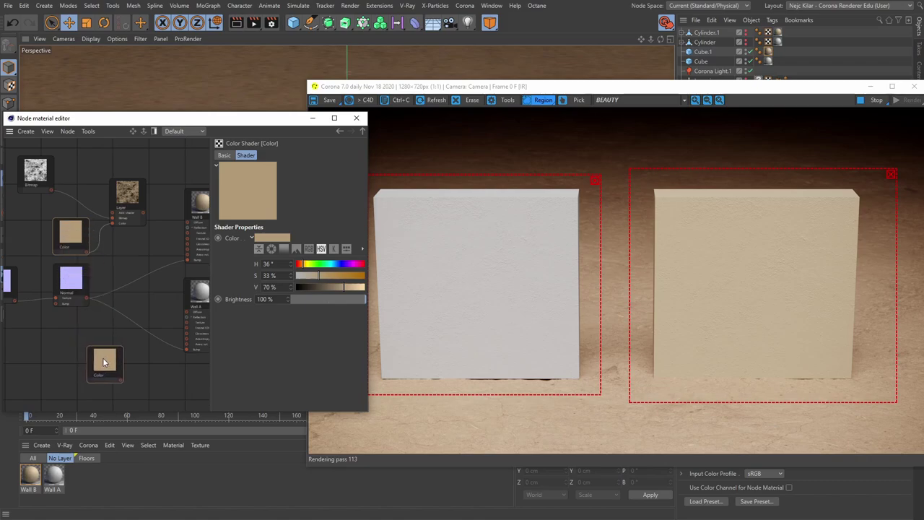
middle_click_drag(119, 344, 120, 339)
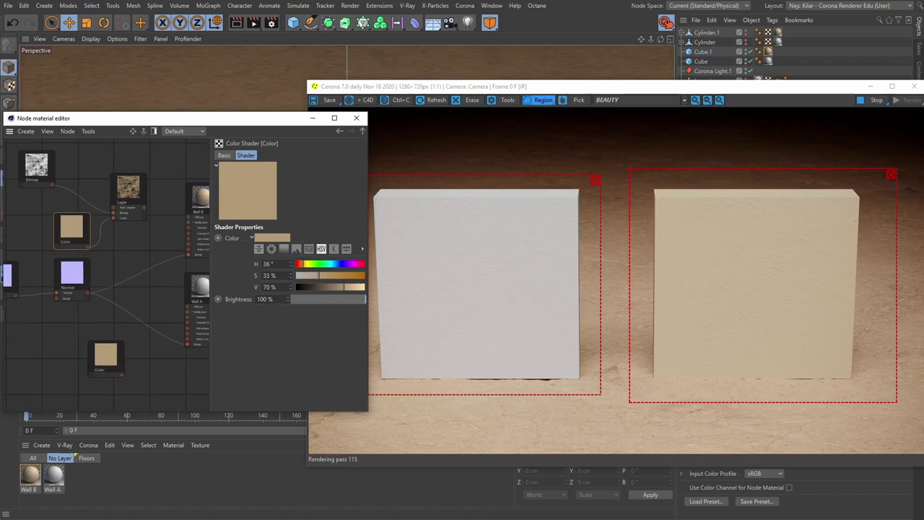
middle_click_drag(119, 284, 118, 287)
left_click(127, 189)
left_click_drag(132, 212, 67, 372, "ctrl")
left_click(118, 352)
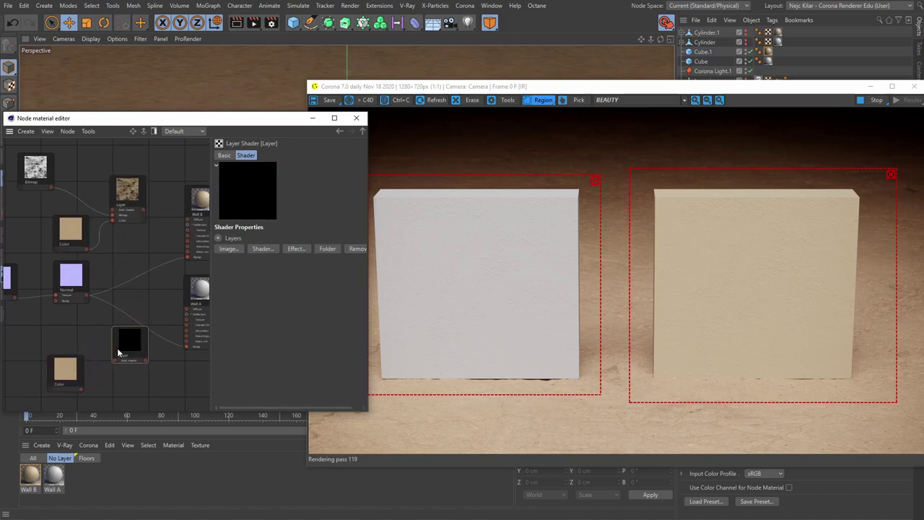
Paste Wall A's grey diffuse colour into the copied Color node.
scroll(122, 350, "up", 3)
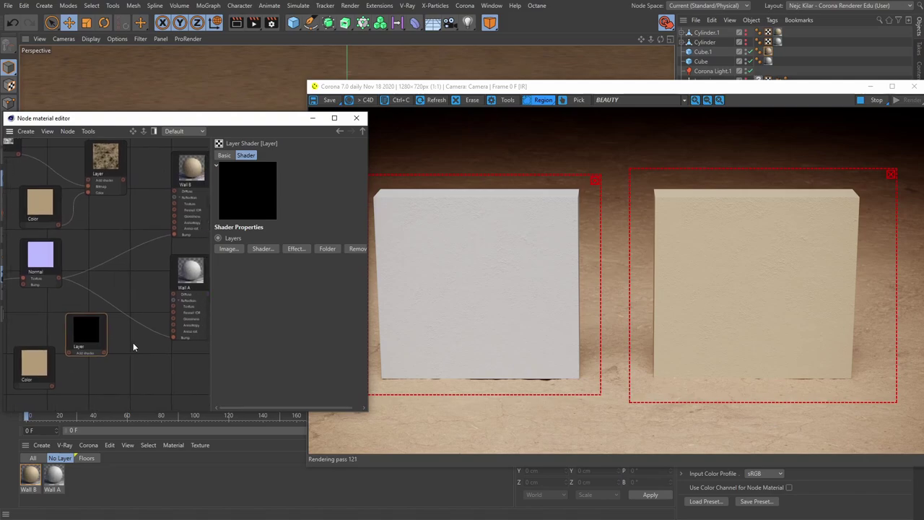
left_click(195, 267)
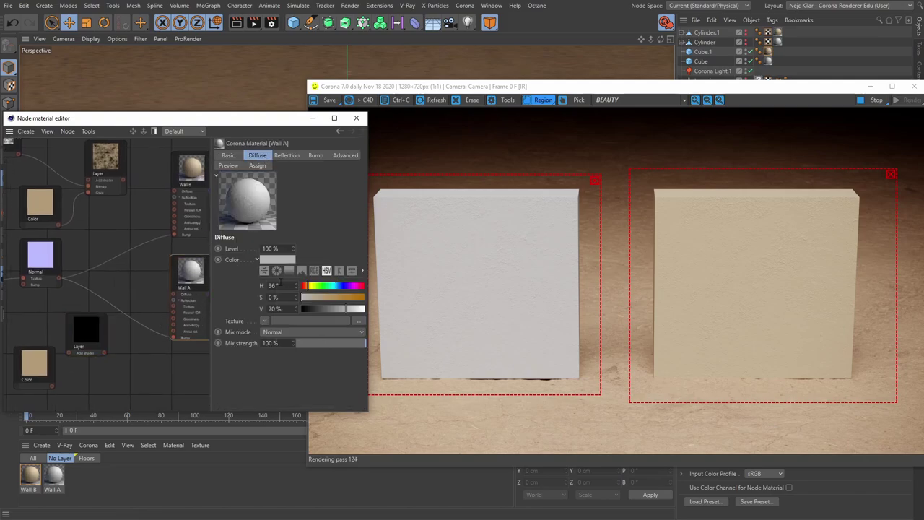
left_click(36, 373)
left_click(267, 248)
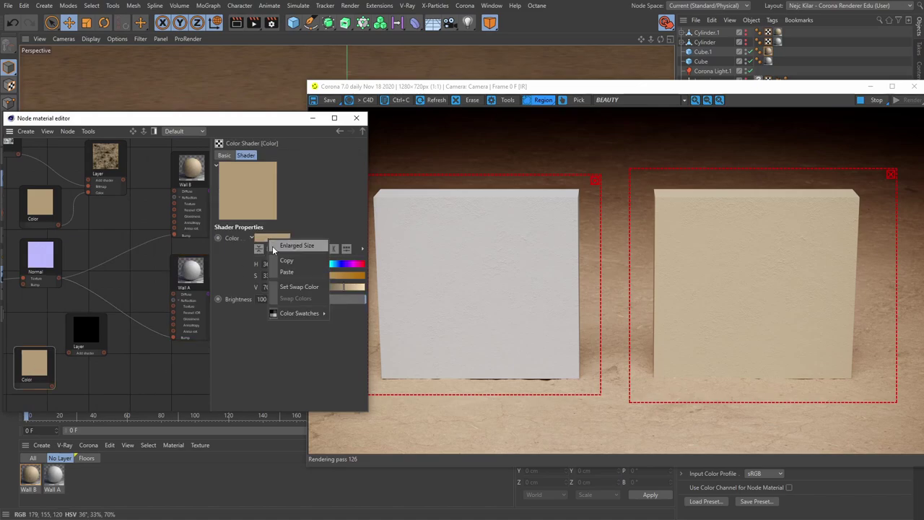
left_click(285, 272)
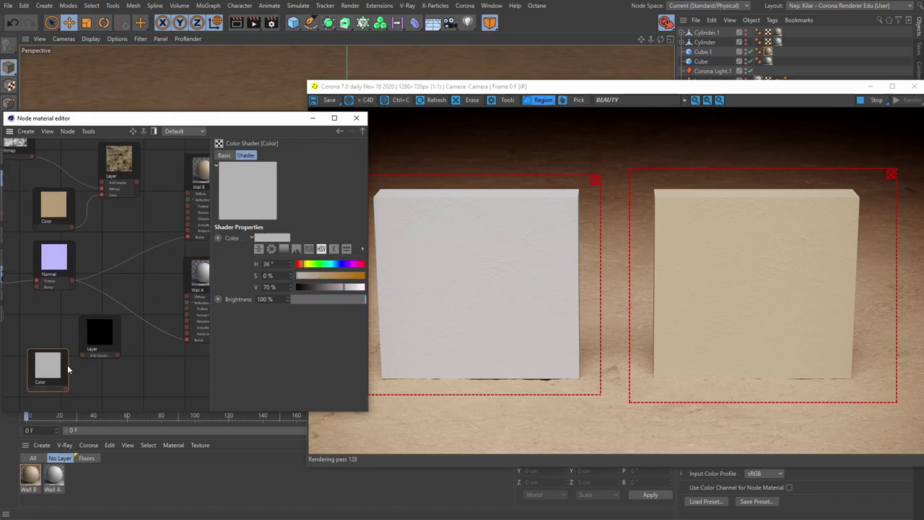
left_click_drag(55, 377, 47, 378)
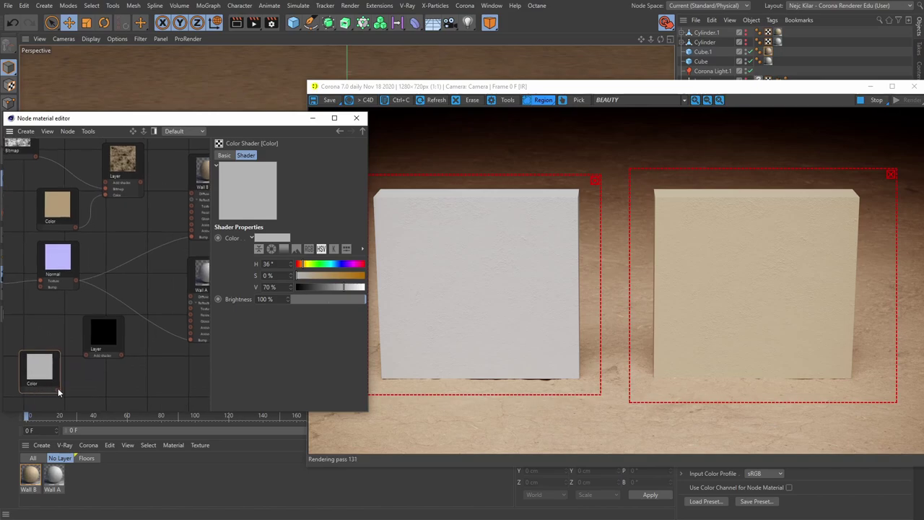
Feed the grey Color and scratch Bitmap into the second Layer, blending the Bitmap with Multiply.
left_click_drag(59, 389, 85, 355)
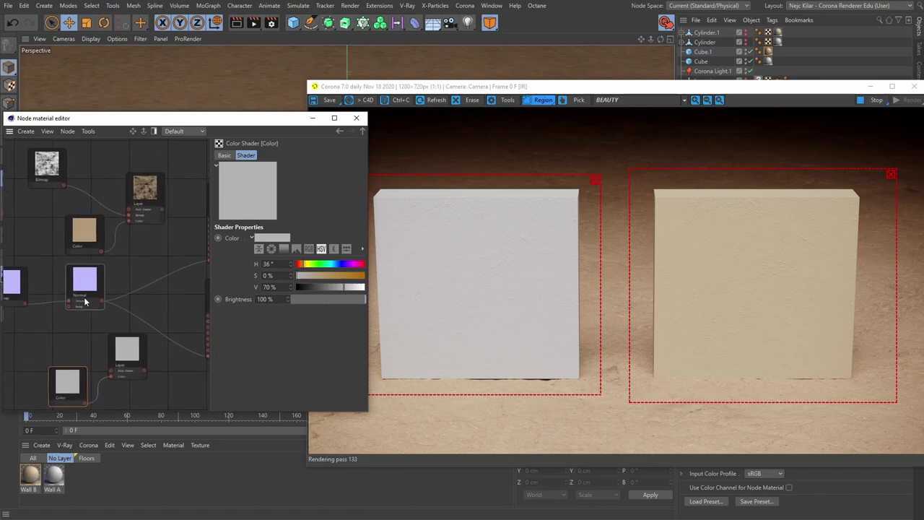
left_click_drag(64, 183, 52, 187)
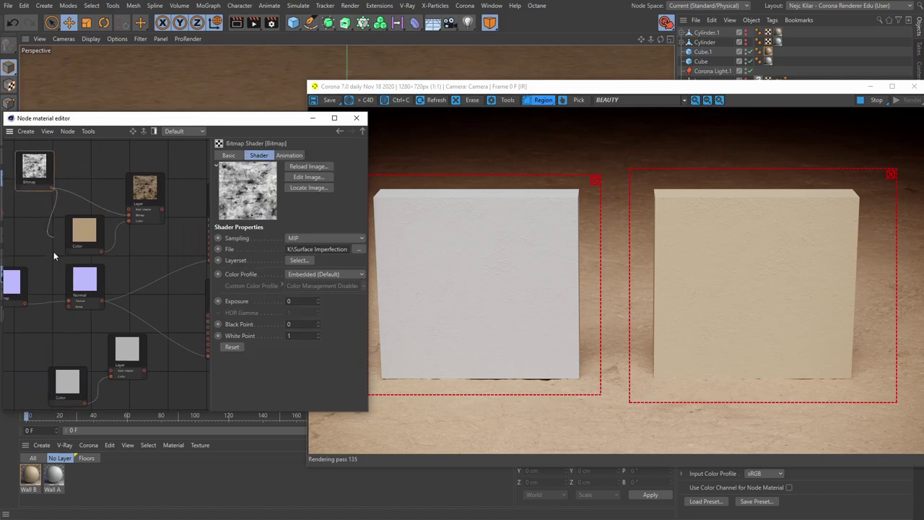
left_click_drag(54, 254, 116, 376)
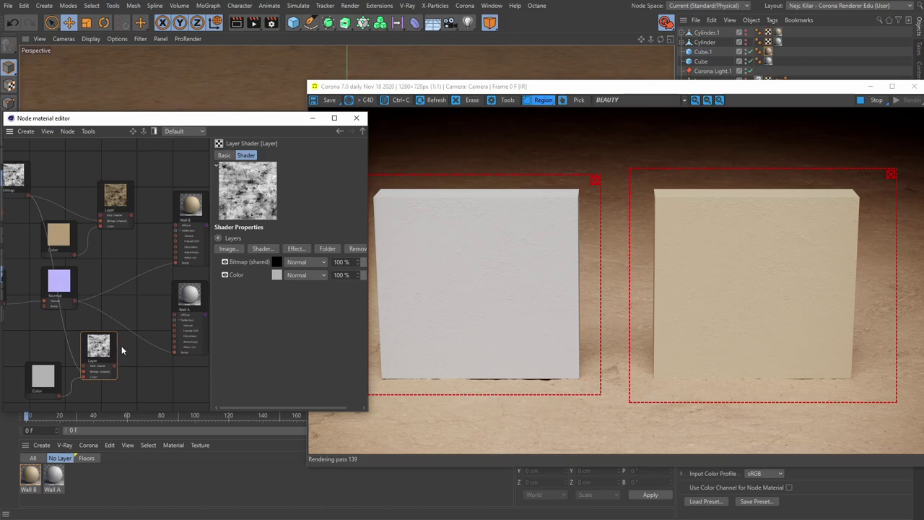
left_click(296, 262)
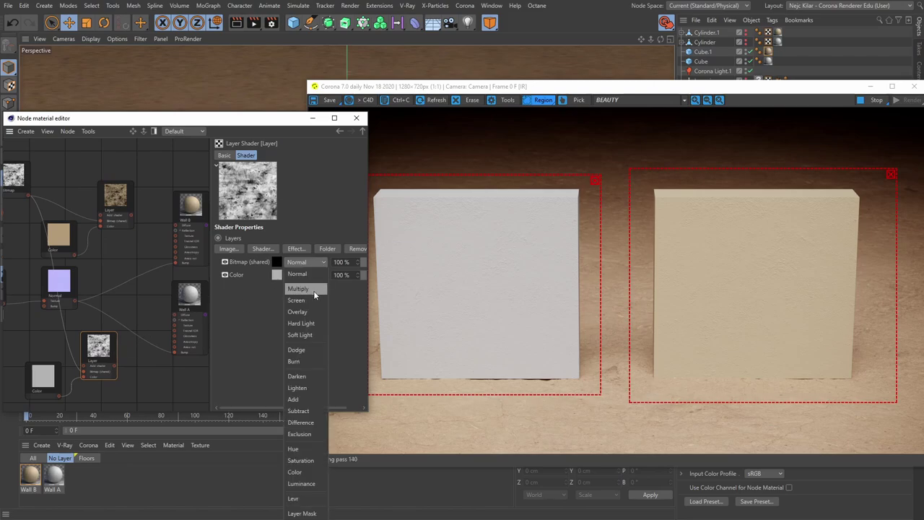
left_click(308, 289)
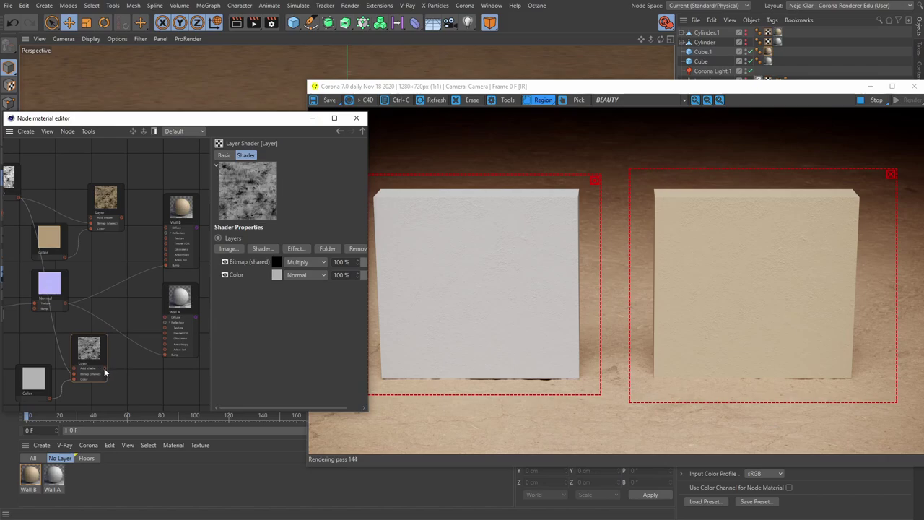
Connect the grey Layer to Wall A's Diffuse and the tan Layer to Wall B's Diffuse.
left_click_drag(105, 367, 165, 316)
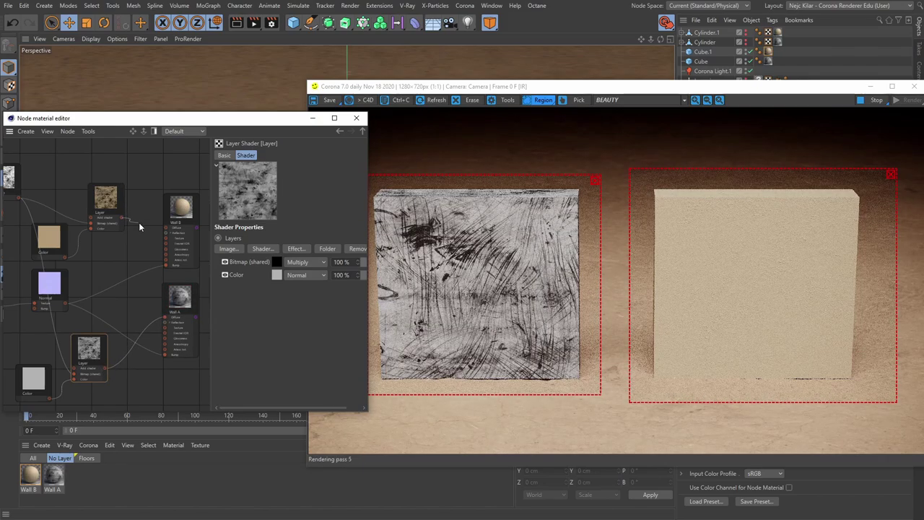
left_click_drag(165, 225, 166, 228)
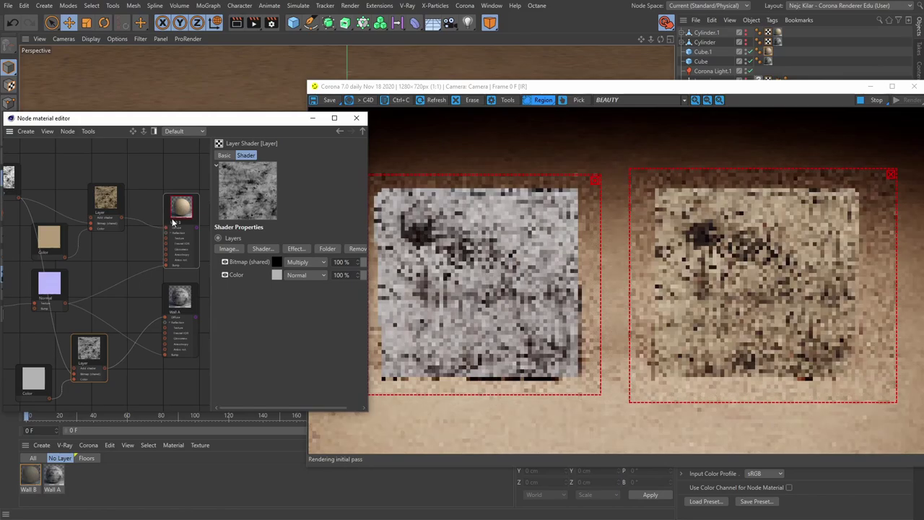
key("h")
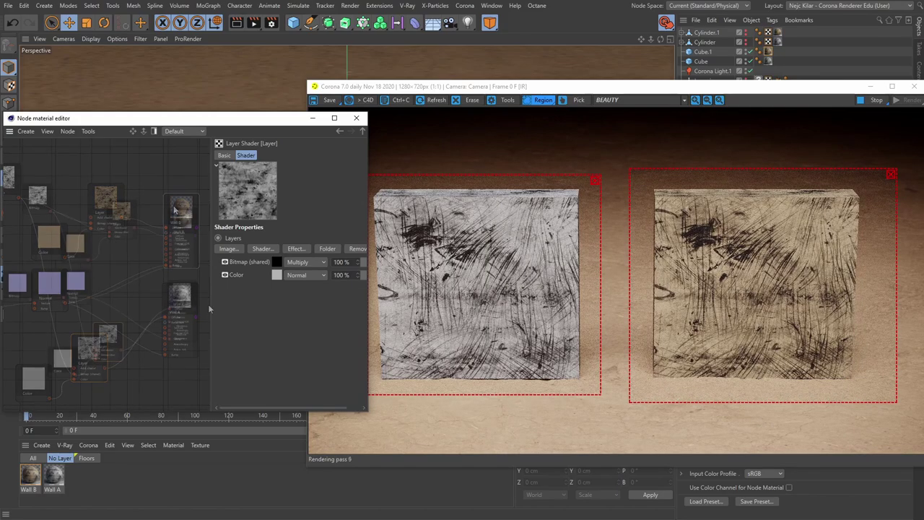
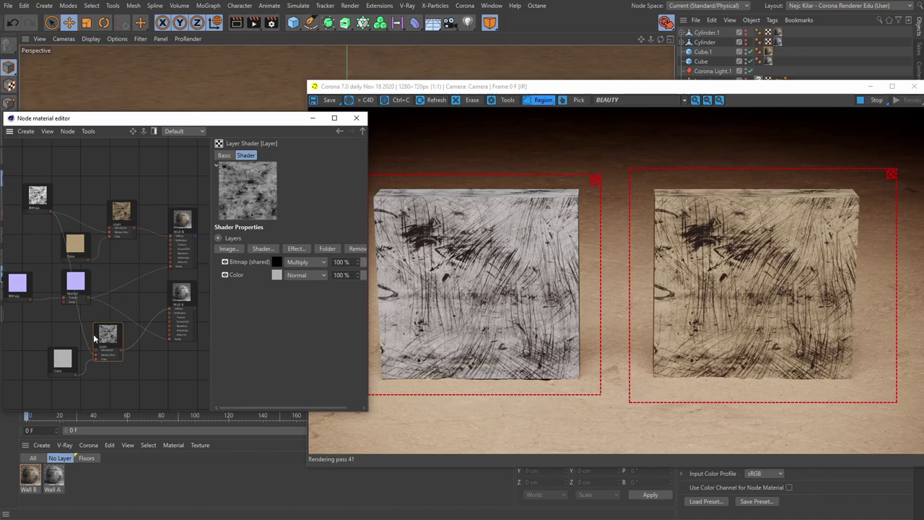
Tint the Color node blue by raising its saturation to 44%.
left_click(65, 360)
left_click_drag(321, 276, 327, 275)
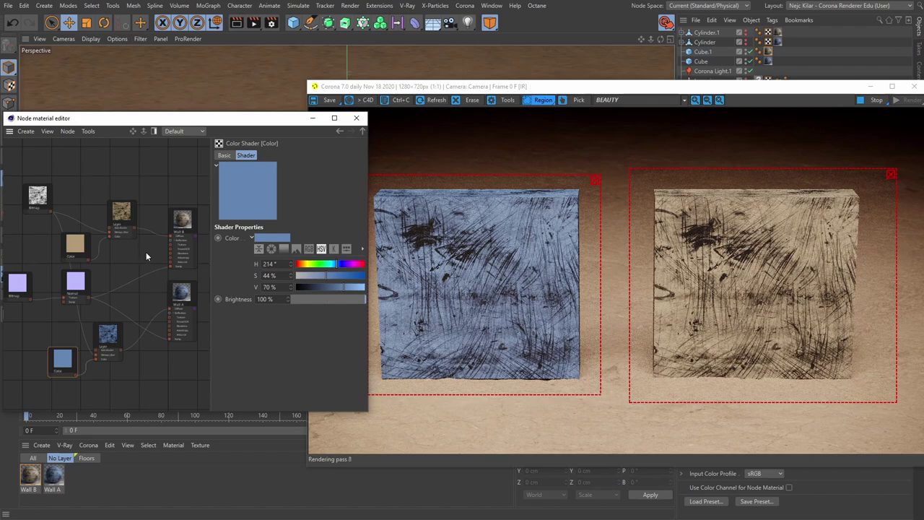
scroll(147, 255, "up", 1)
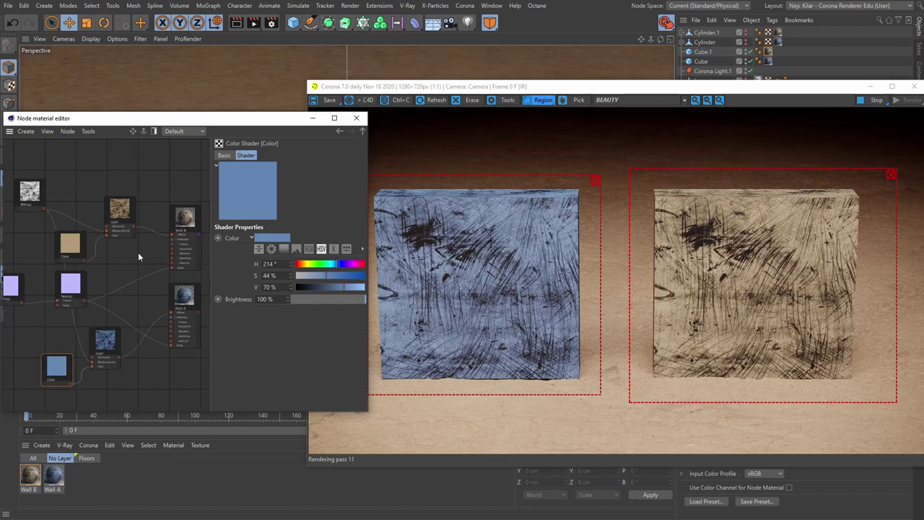
scroll(142, 240, "up", 2)
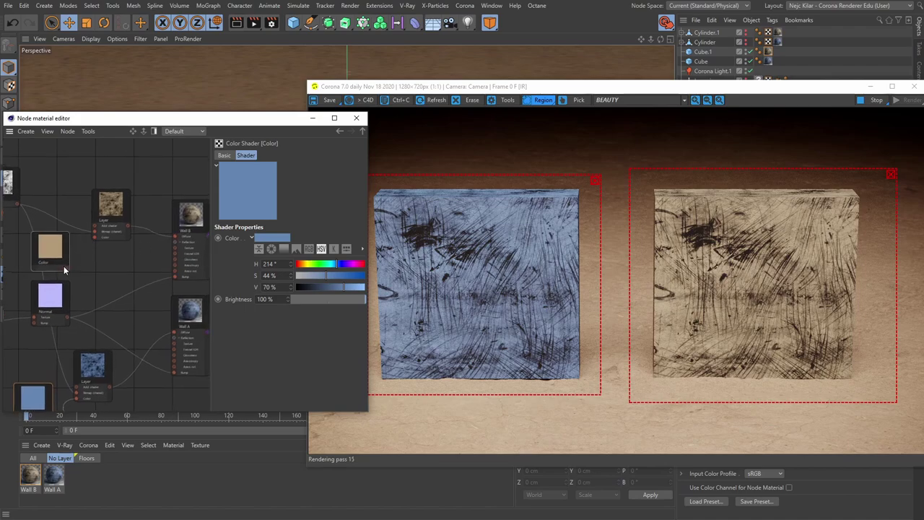
Set the bitmap layer in Wall B's Layer shader to Normal blending, then select Wall B.
left_click(114, 208)
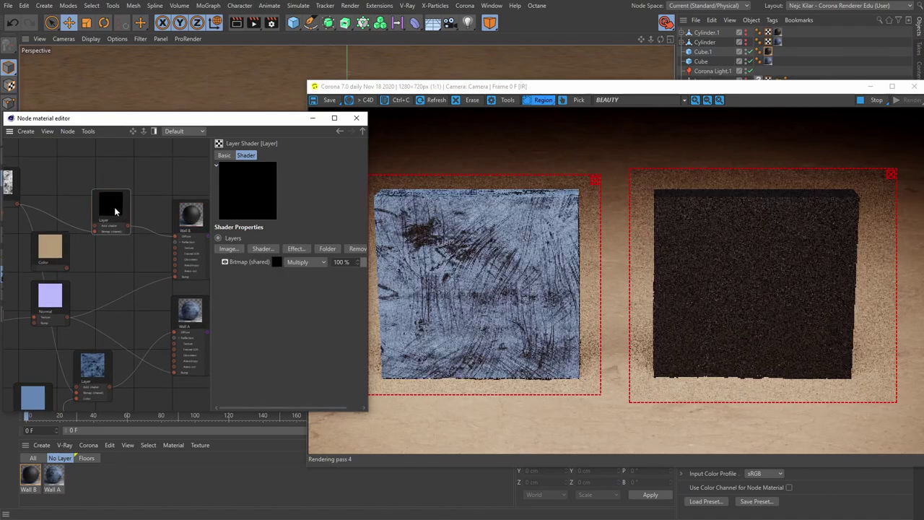
left_click(306, 262)
left_click(286, 275)
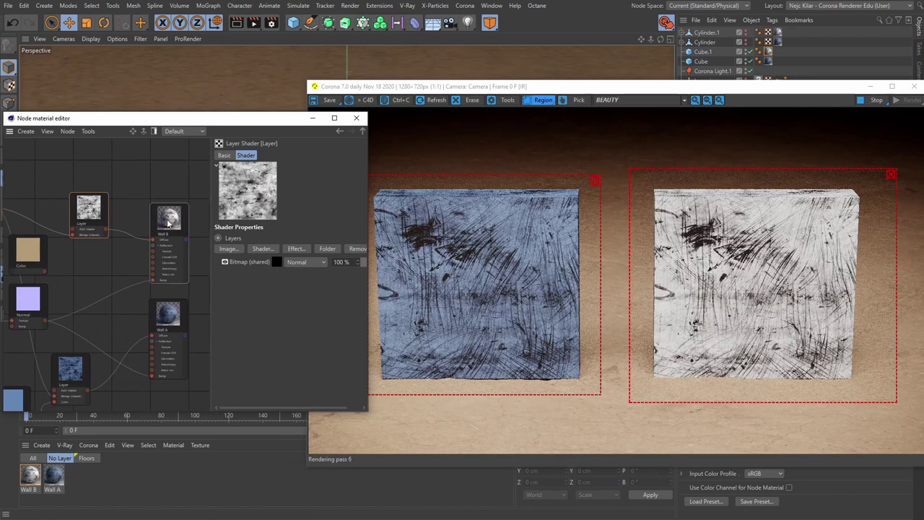
left_click(169, 220)
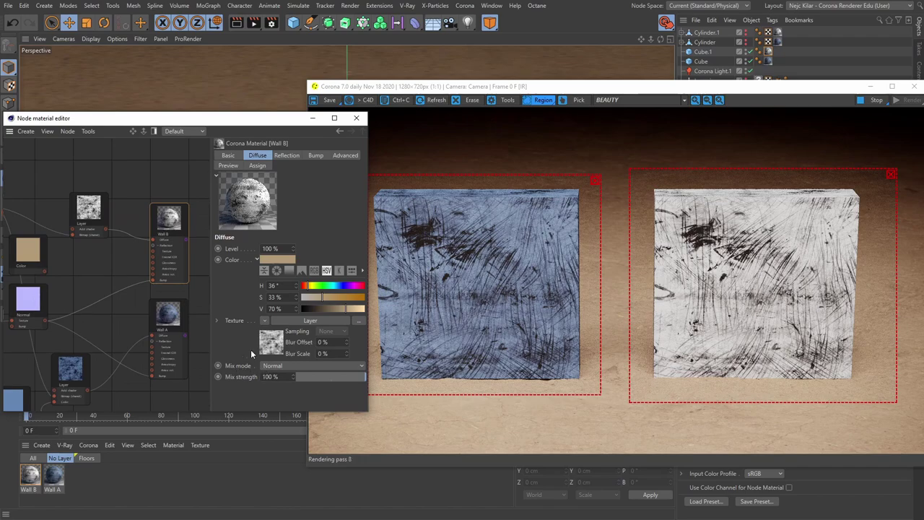
Set Wall B's diffuse mix mode to Multiply.
left_click(362, 366)
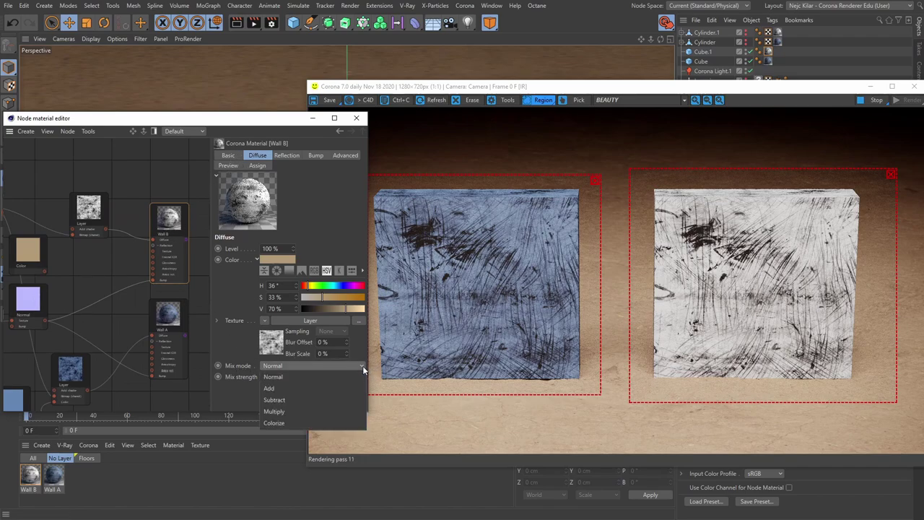
left_click(291, 411)
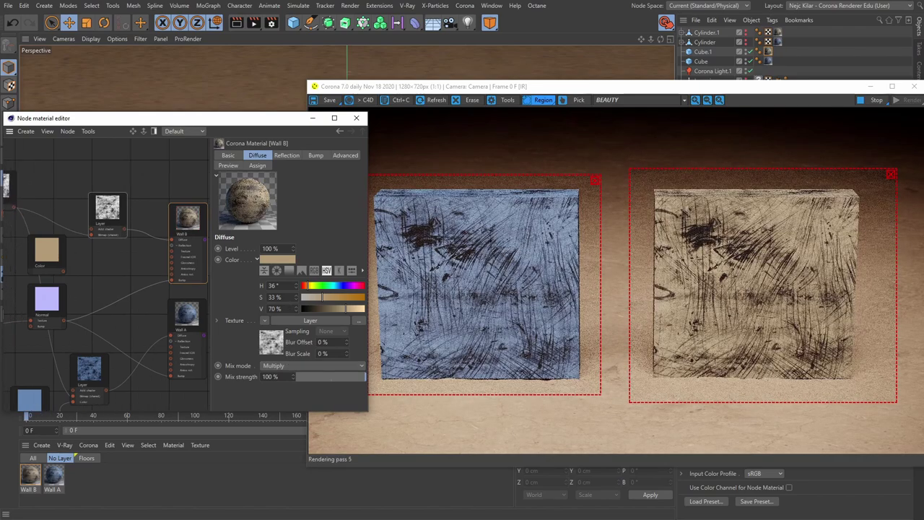
middle_click_drag(56, 260, 78, 263)
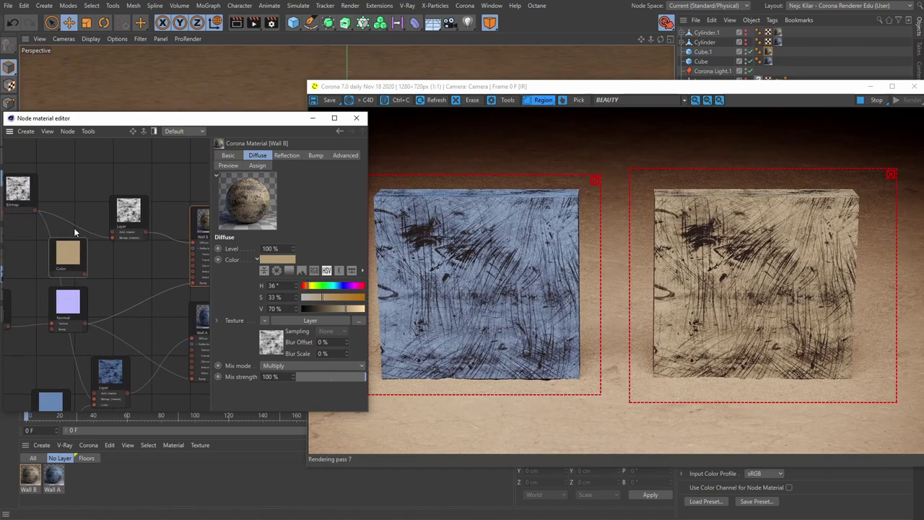
middle_click_drag(88, 228, 74, 231)
middle_click_drag(185, 208, 133, 230)
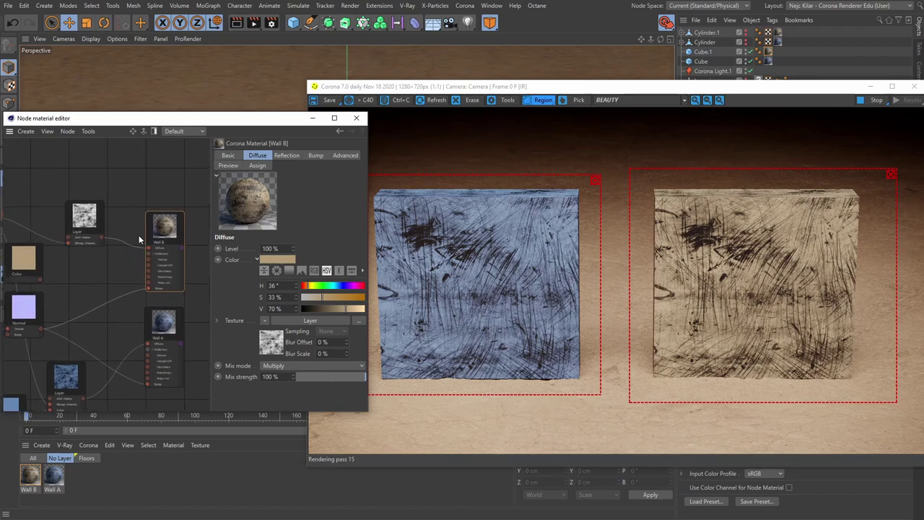
Select Wall B's Layer node and browse the bitmap layer's blend modes.
left_click(359, 366)
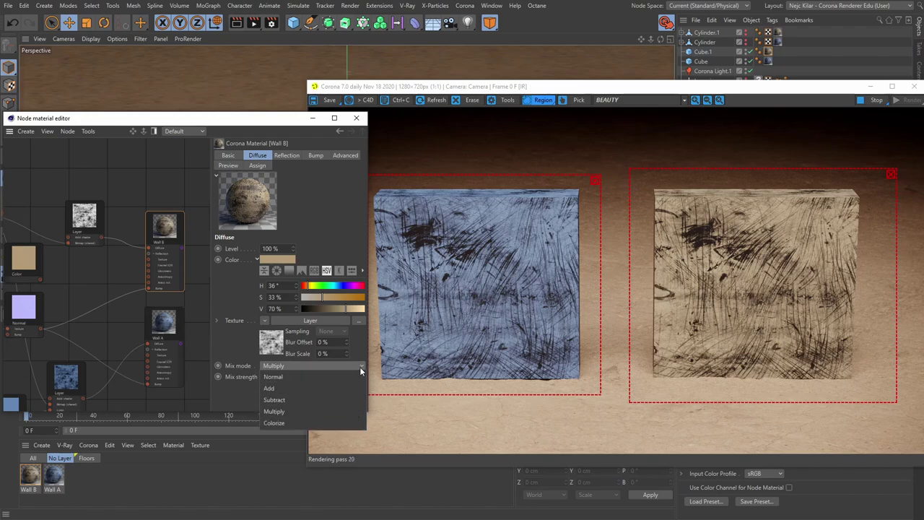
left_click(360, 367)
left_click(84, 217)
left_click(321, 262)
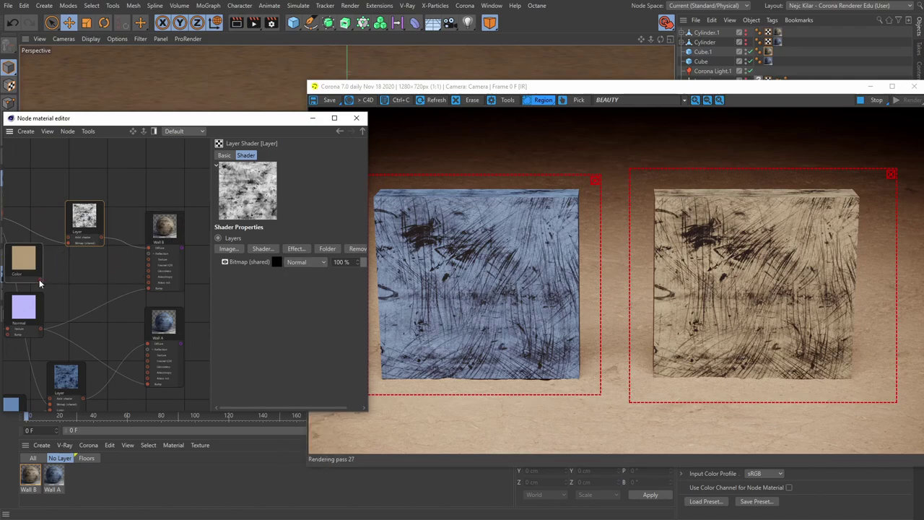
Connect the Color node into Wall B's Layer shader.
mouse_move(39, 279)
left_mouse_down()
mouse_move(62, 242)
mouse_move(48, 273)
left_mouse_up()
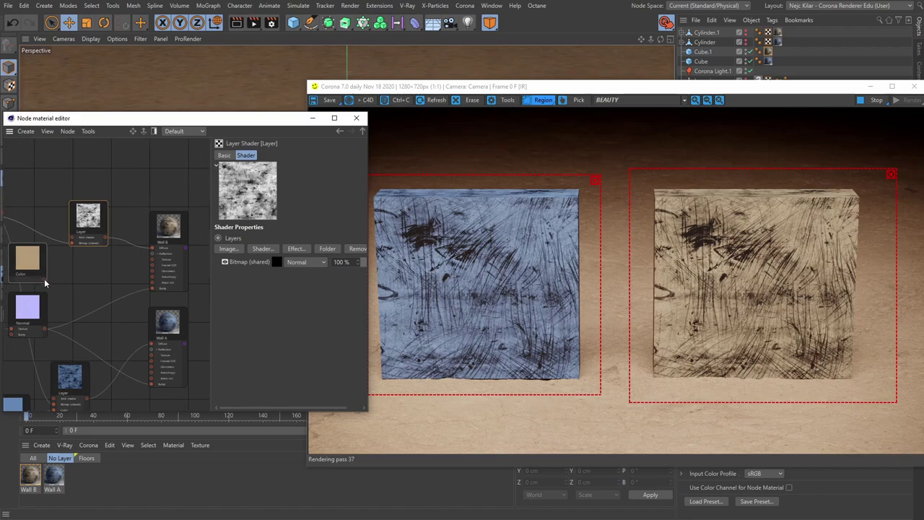
left_click_drag(44, 279, 72, 240)
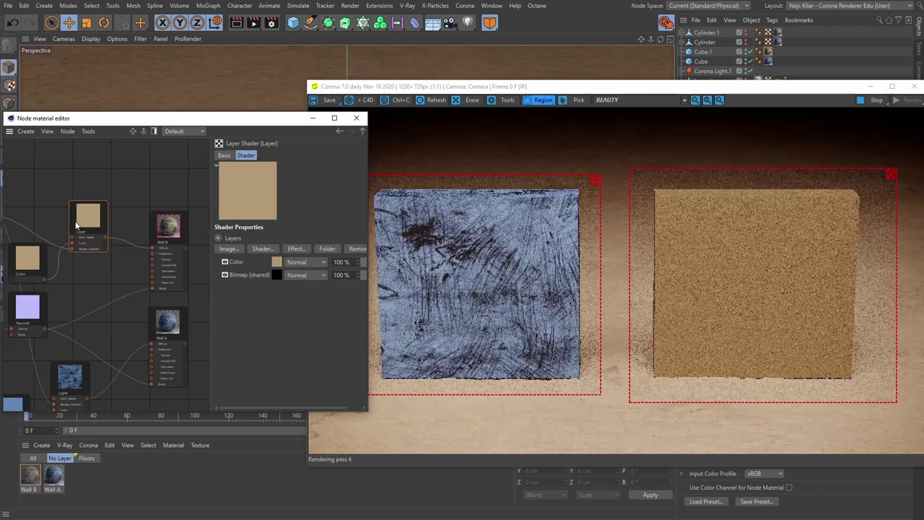
key("s")
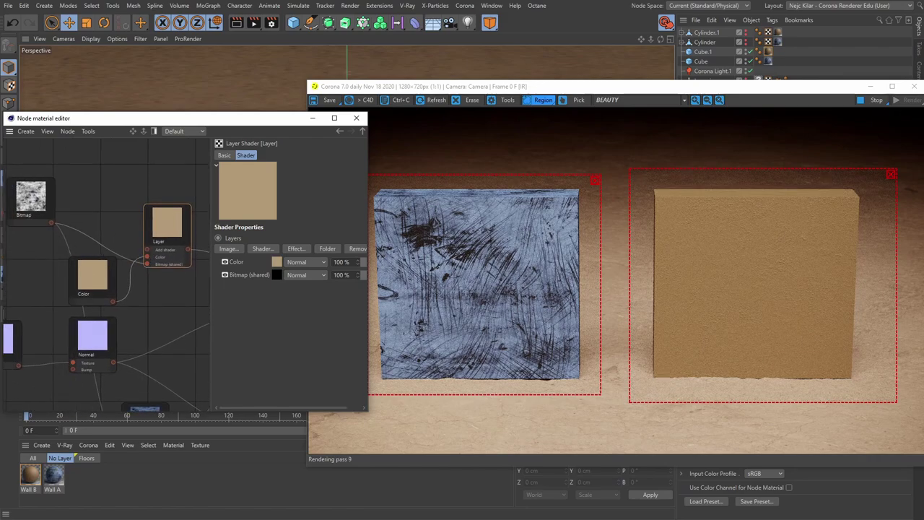
middle_click_drag(148, 254, 141, 262)
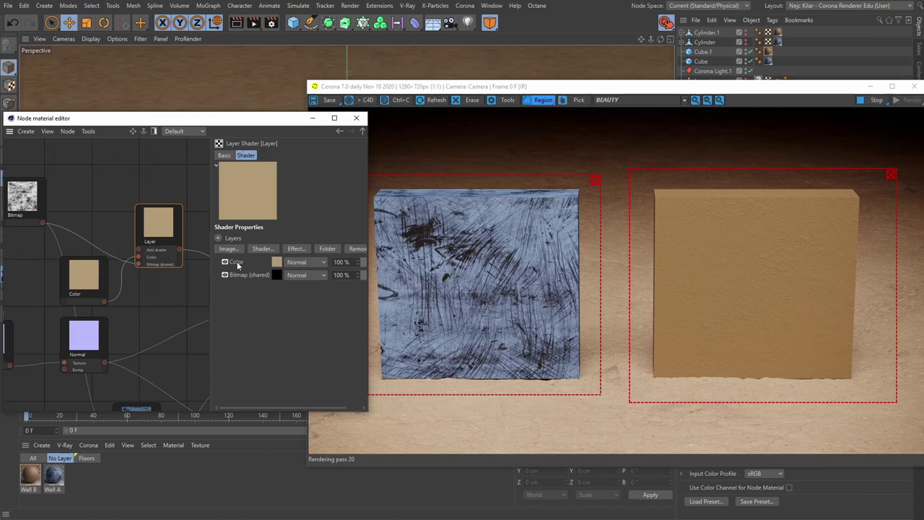
Place the Color layer below the bitmap and set the bitmap layer to Multiply.
left_click_drag(236, 261, 227, 281)
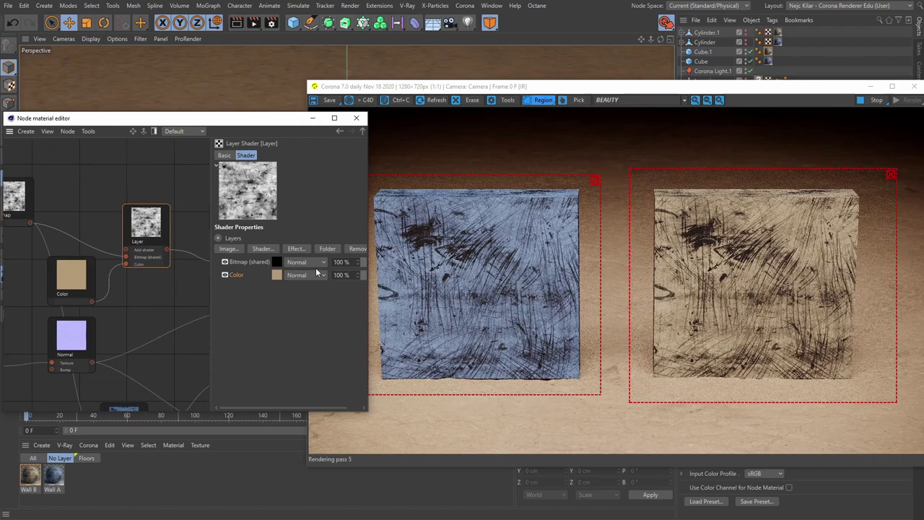
left_click(315, 263)
left_click(313, 291)
scroll(151, 275, "down", 3)
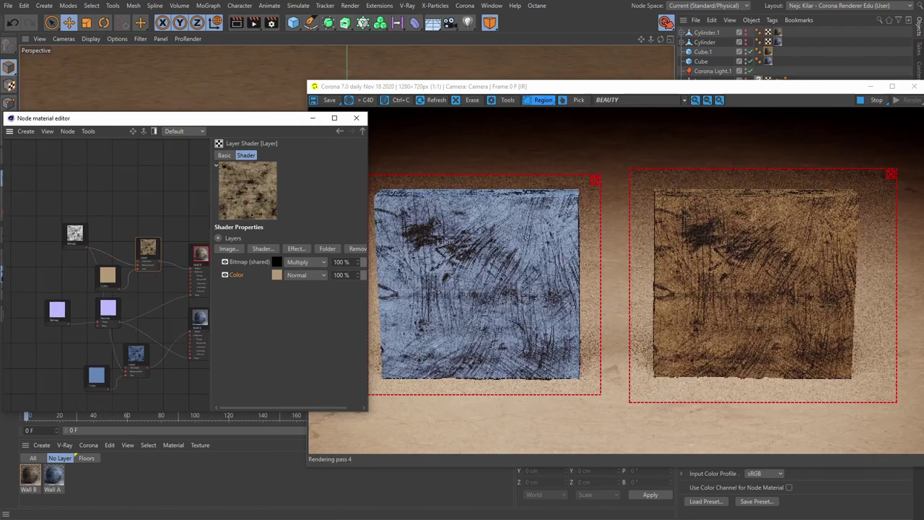
key("h")
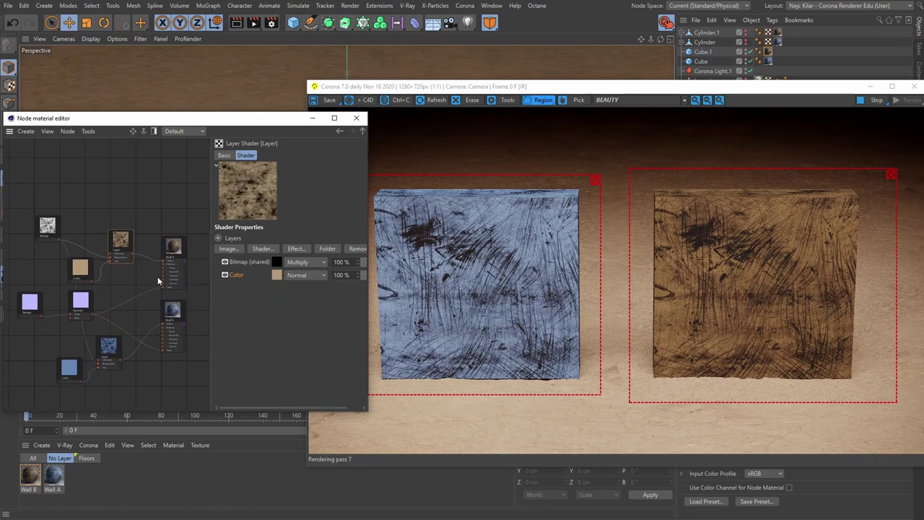
scroll(157, 276, "up", 1)
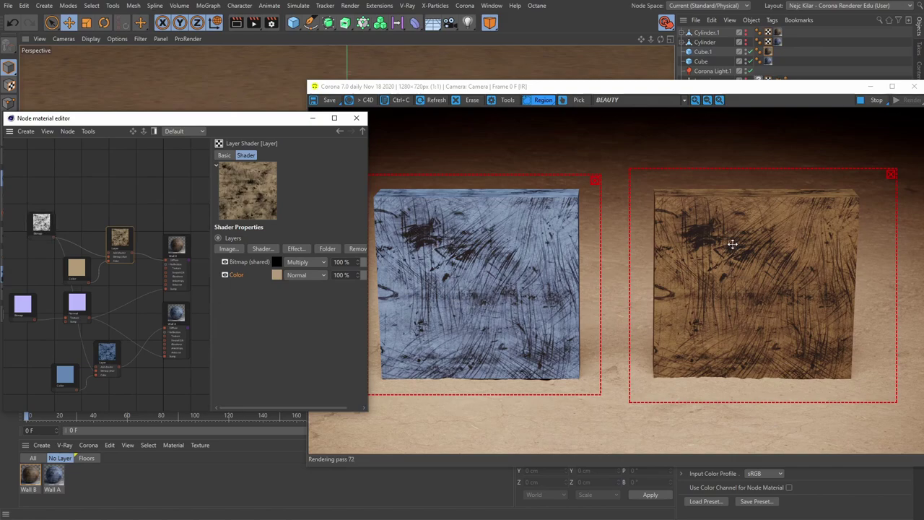
Load the Mask_0002 texture from the texture folder into the Bitmap node.
left_click(42, 226)
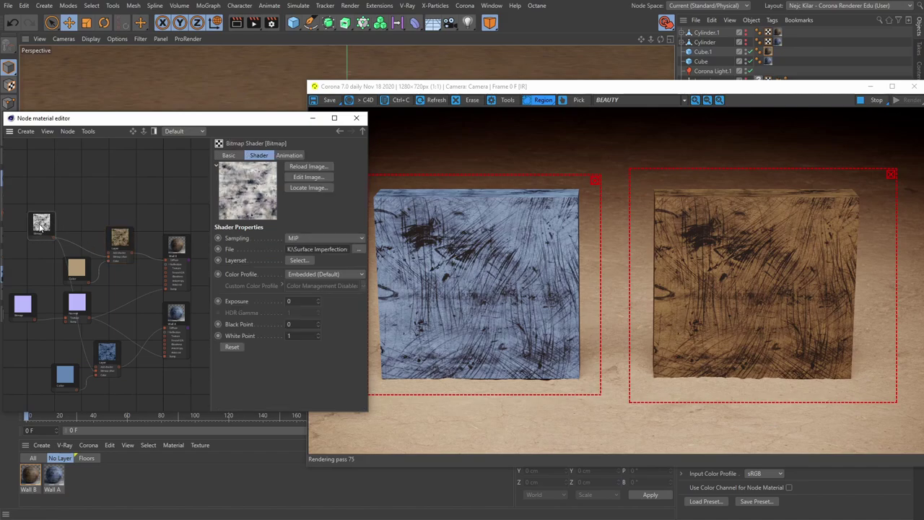
scroll(42, 226, "up", 1)
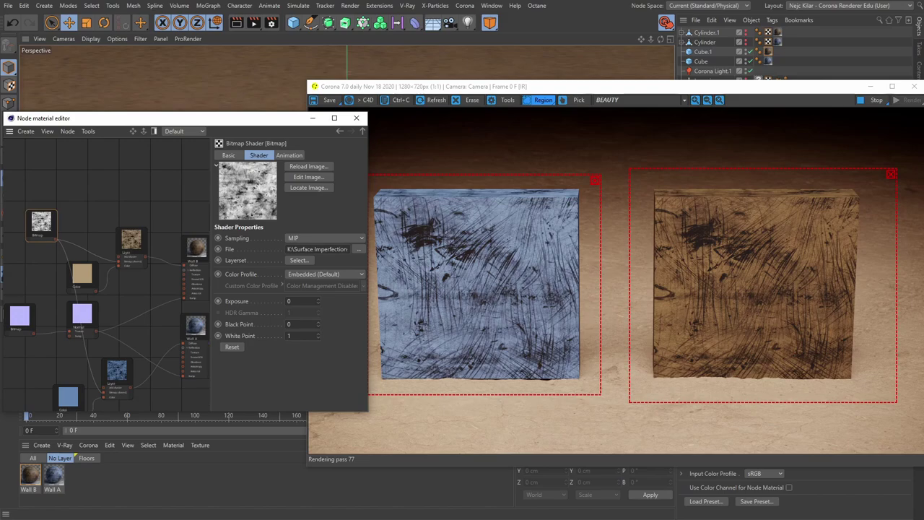
left_click_drag(923, 87, 681, 65)
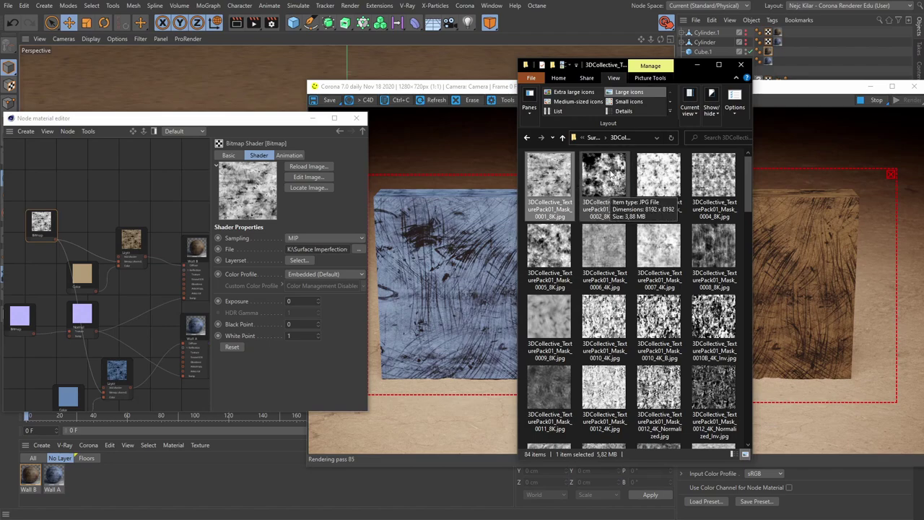
left_click_drag(611, 176, 328, 248)
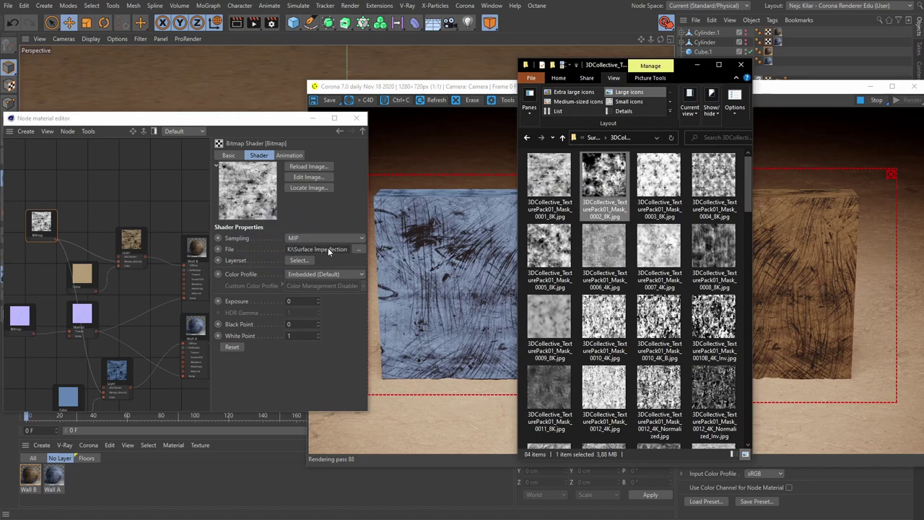
left_click(697, 65)
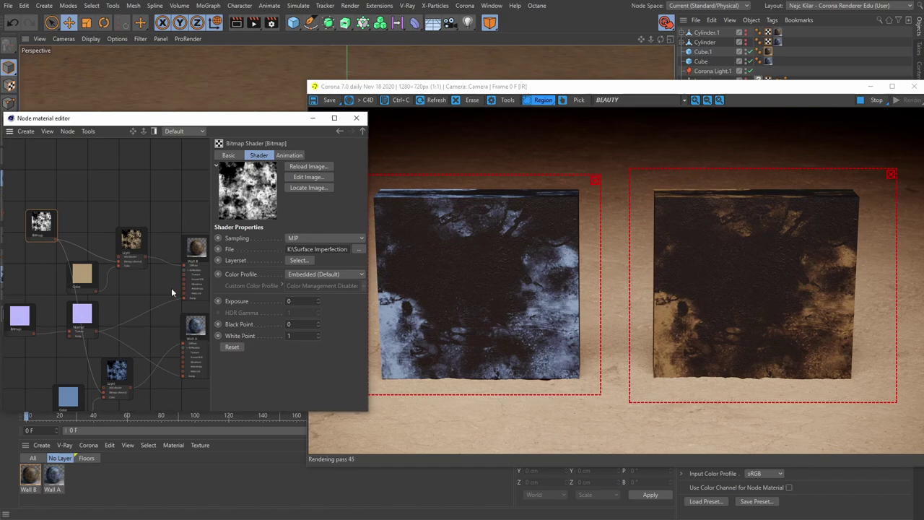
Inspect the bitmap layer in Wall B's diffuse Layer shader.
left_click(29, 475)
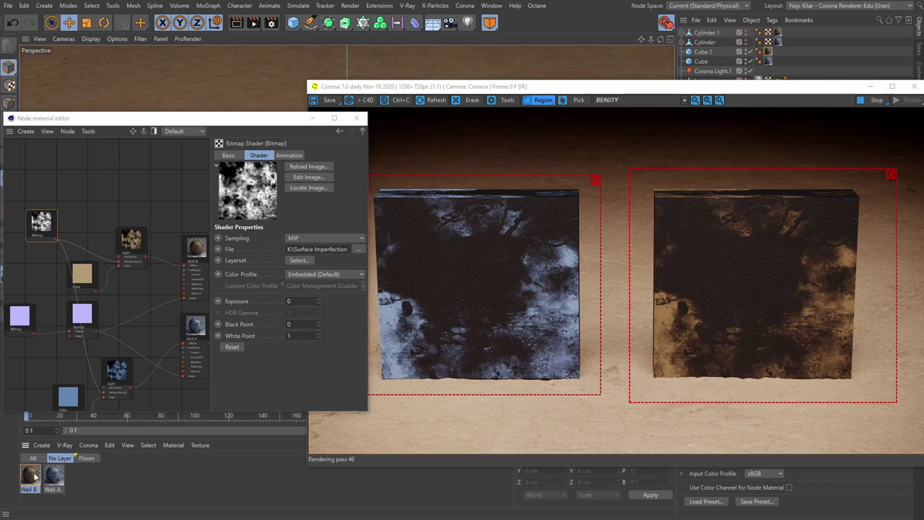
double_click(30, 475)
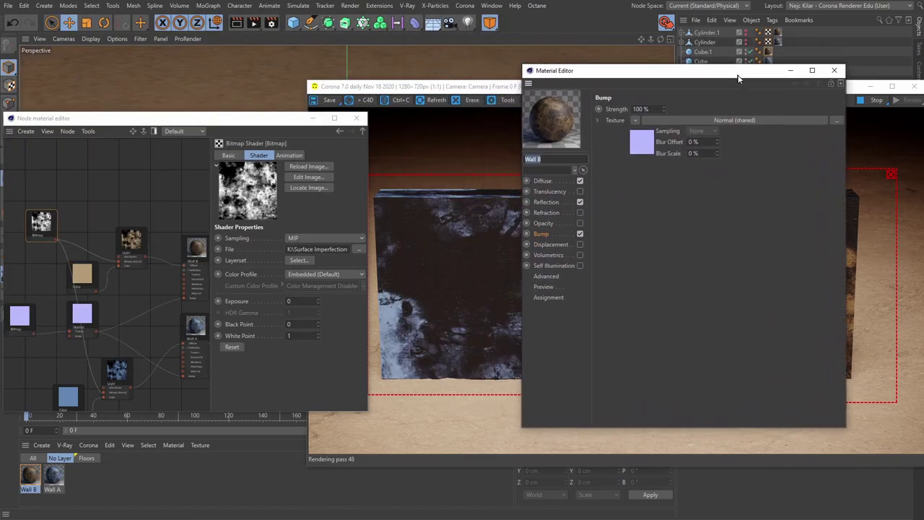
left_click(545, 184)
left_click(652, 198)
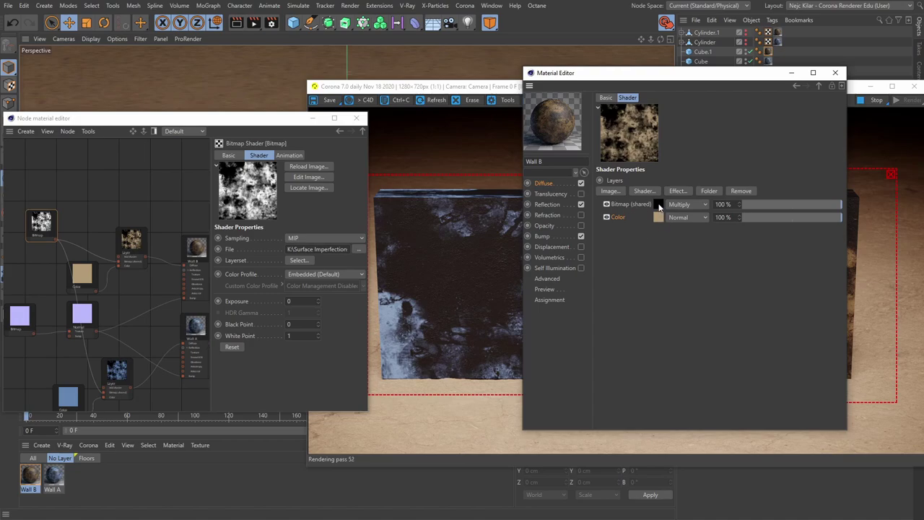
left_click(658, 205)
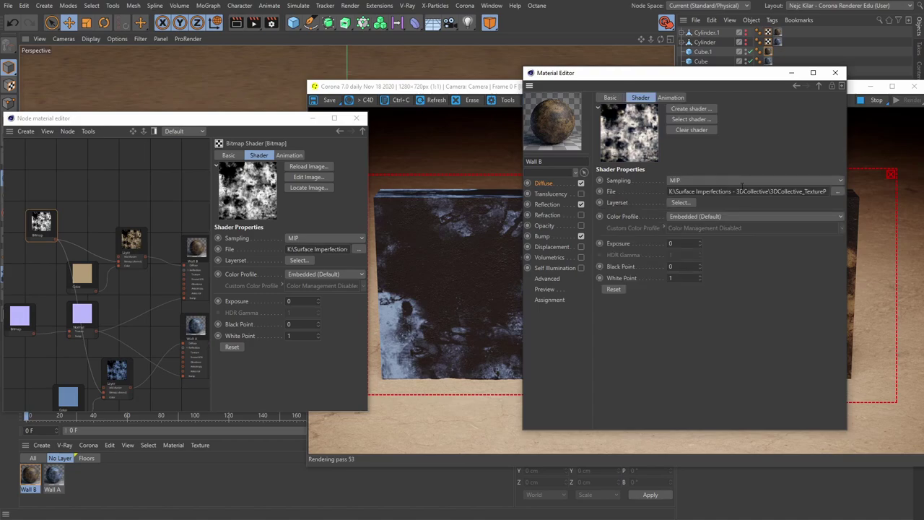
Inspect Wall A's diffuse bitmap layer and check the render.
left_click(56, 477)
left_click(655, 205)
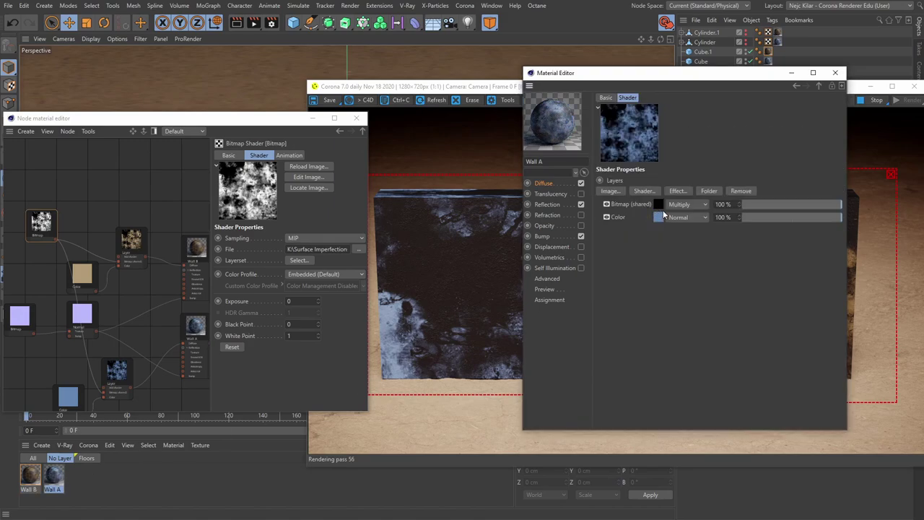
left_click(660, 205)
left_click_drag(729, 73, 625, 98)
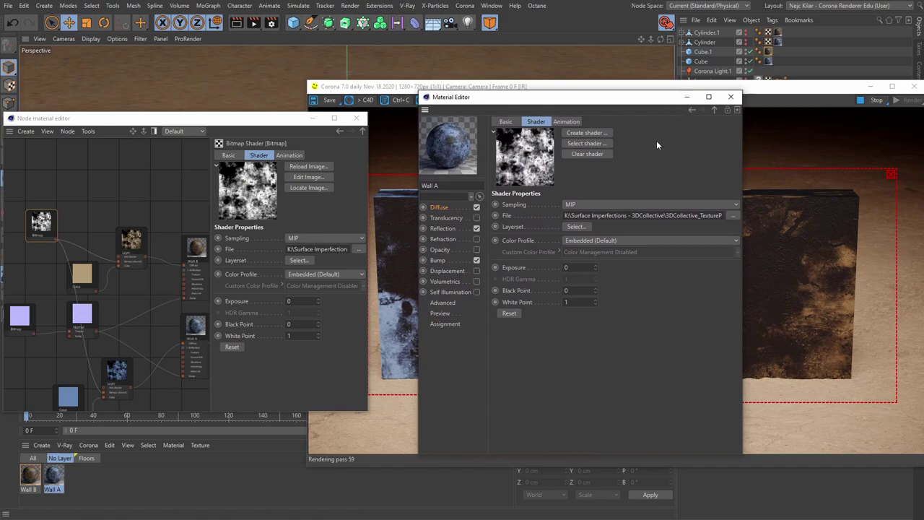
scroll(117, 282, "down", 2)
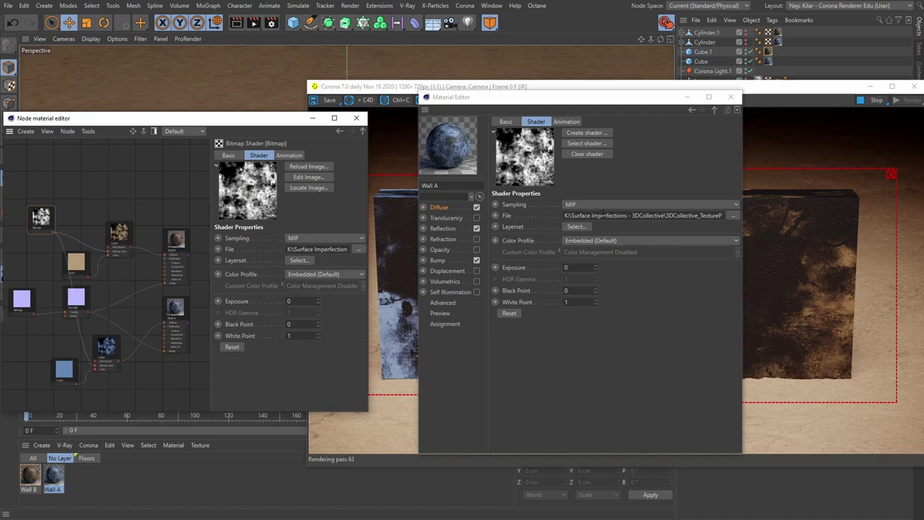
left_click(566, 261)
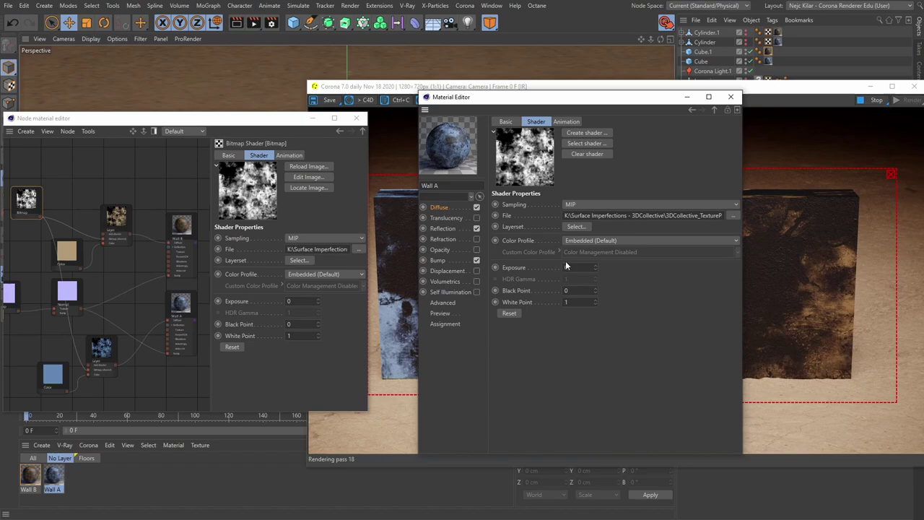
Wire the shared Bitmap into Wall B and Wall A, then check Wall A's diffuse and glossiness textures.
left_click_drag(38, 215, 169, 263)
left_click_drag(39, 217, 166, 345)
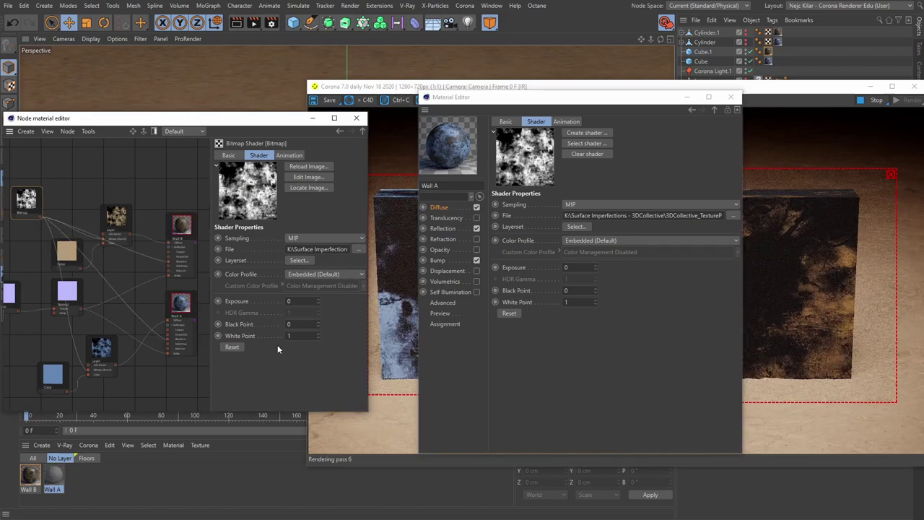
left_click(452, 208)
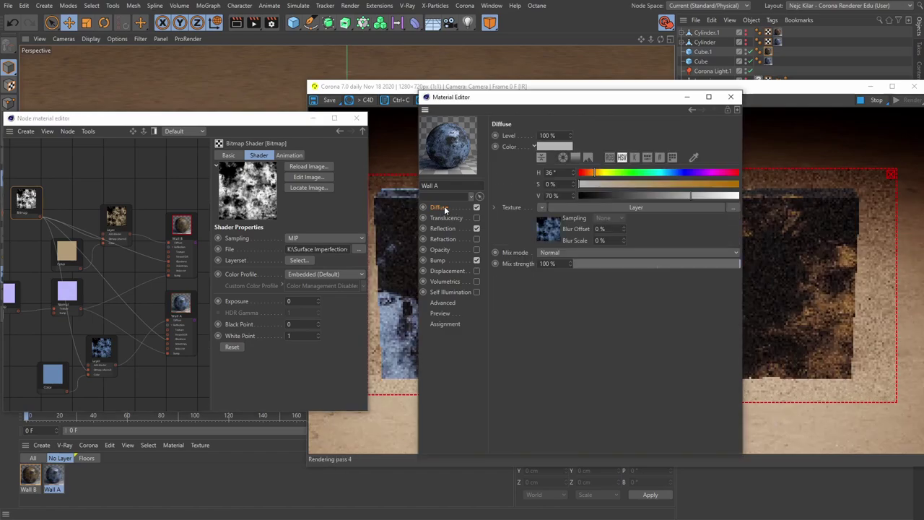
left_click(546, 234)
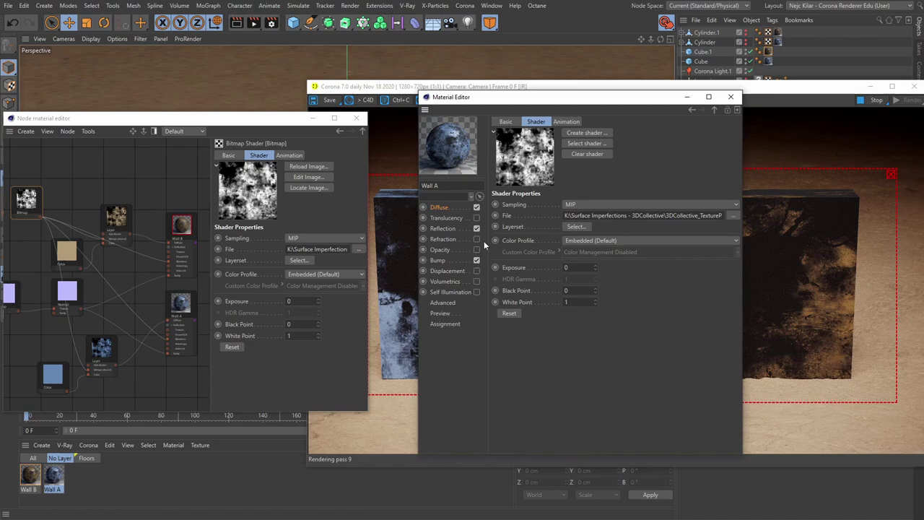
left_click(442, 227)
left_click(535, 328)
Check Wall B's glossiness texture and the bitmap layer in its diffuse.
left_click(30, 475)
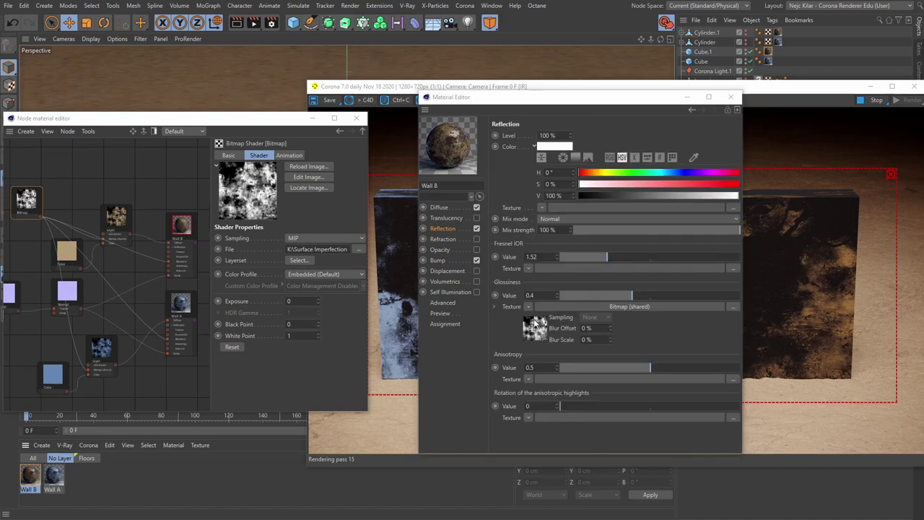
left_click(533, 325)
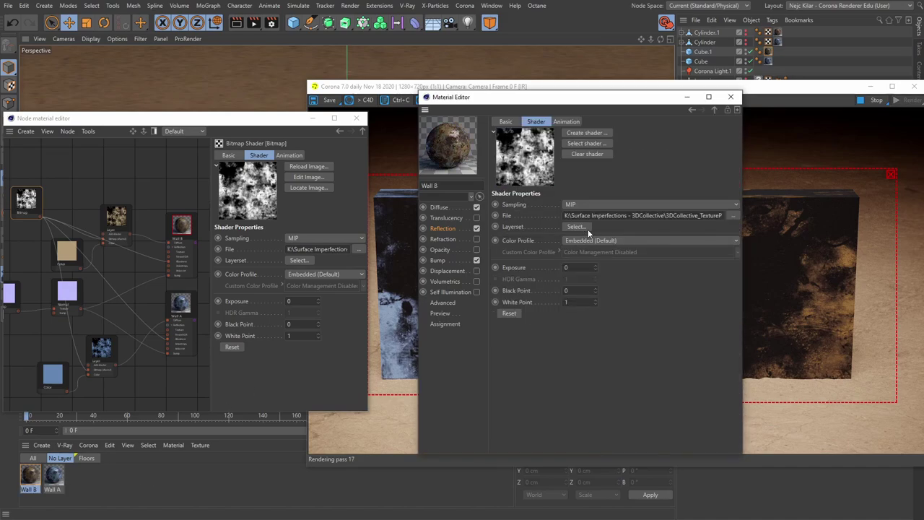
left_click(437, 208)
left_click(546, 232)
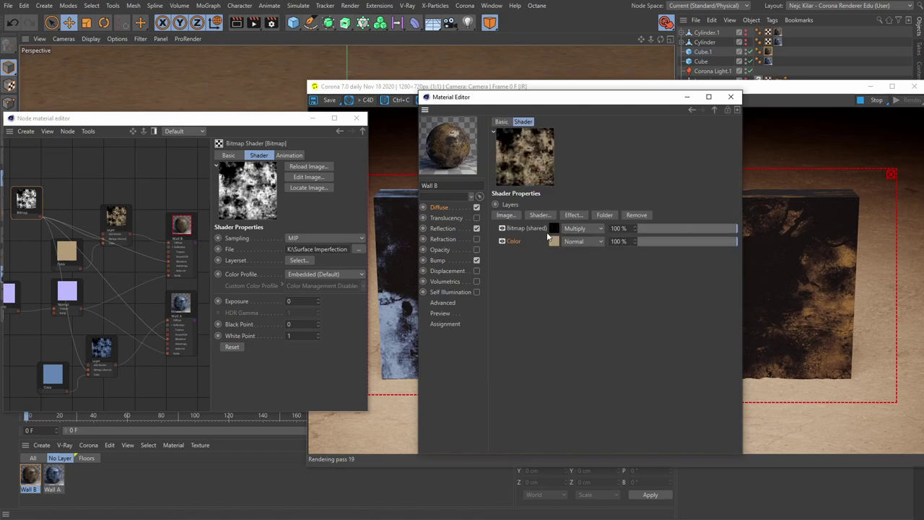
left_click(548, 231)
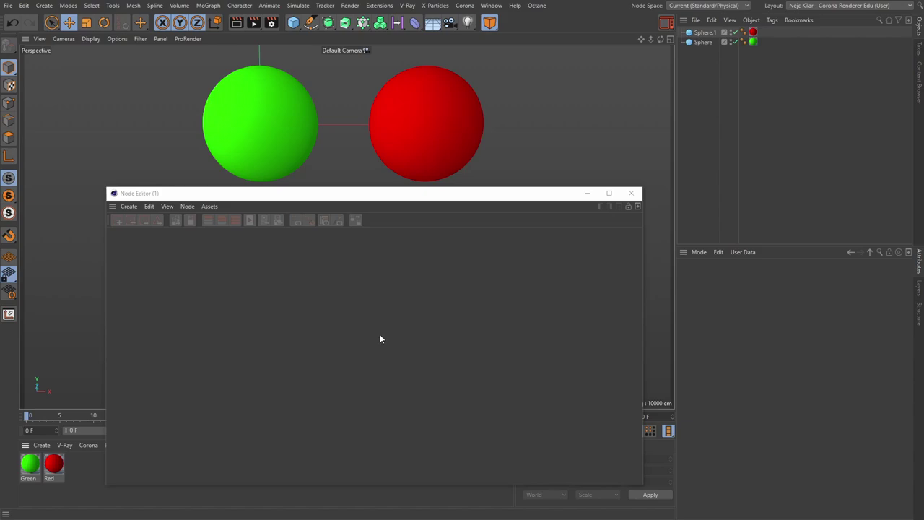
Open the Red material in the node editor, inspect its Diffuse node, then switch to Green.
double_click(59, 473)
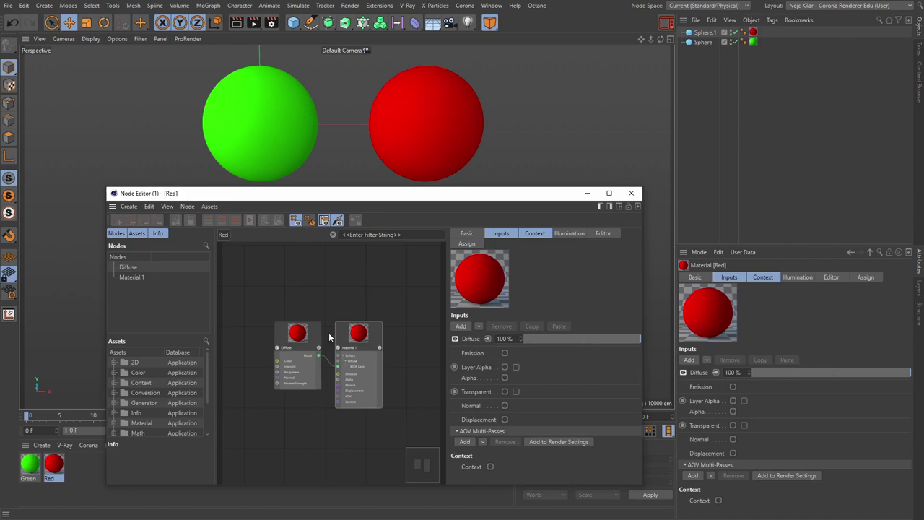
left_click(304, 341)
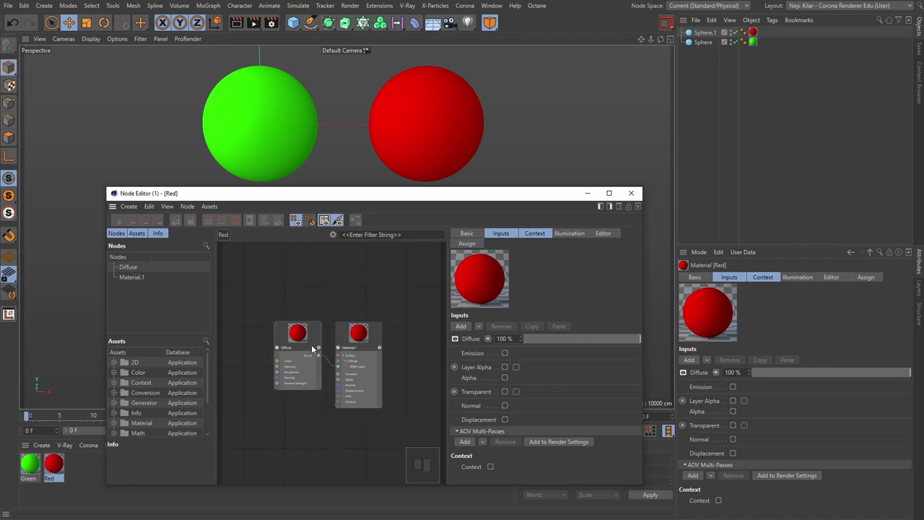
left_click(30, 468)
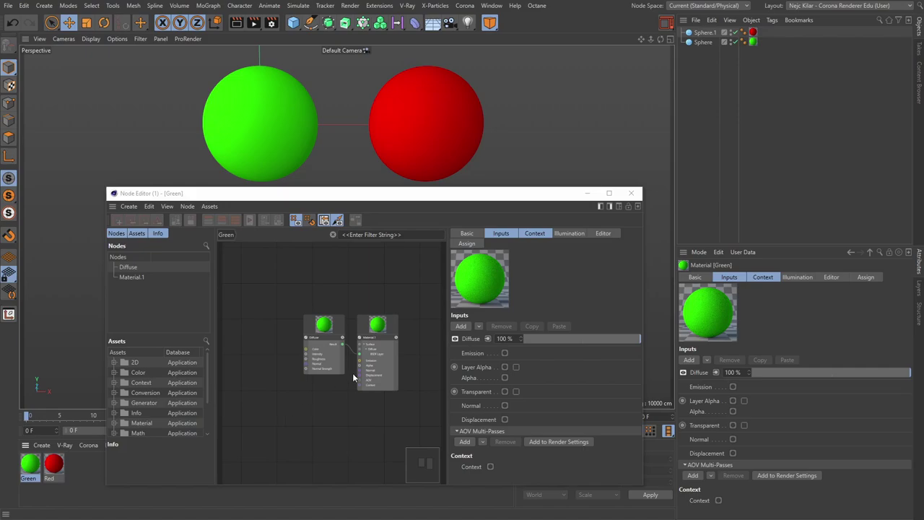
Add a 1_Base_Color.jpg image node to the Green material's graph.
key("alt+Tab")
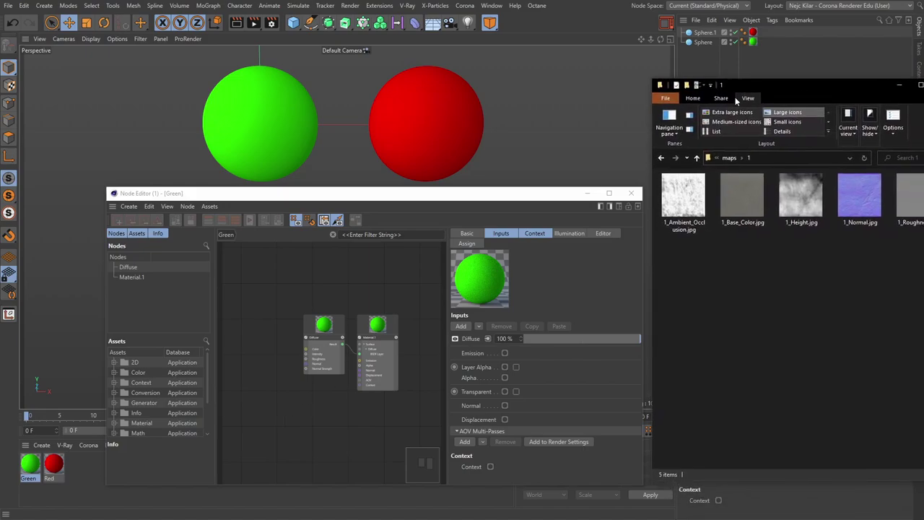
left_click_drag(740, 202, 252, 337)
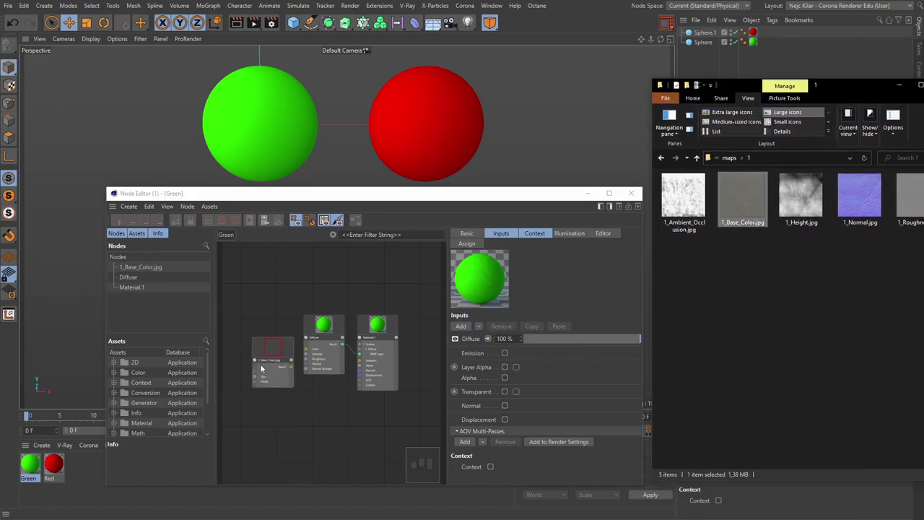
left_click_drag(733, 83, 757, 89)
key("alt+Tab")
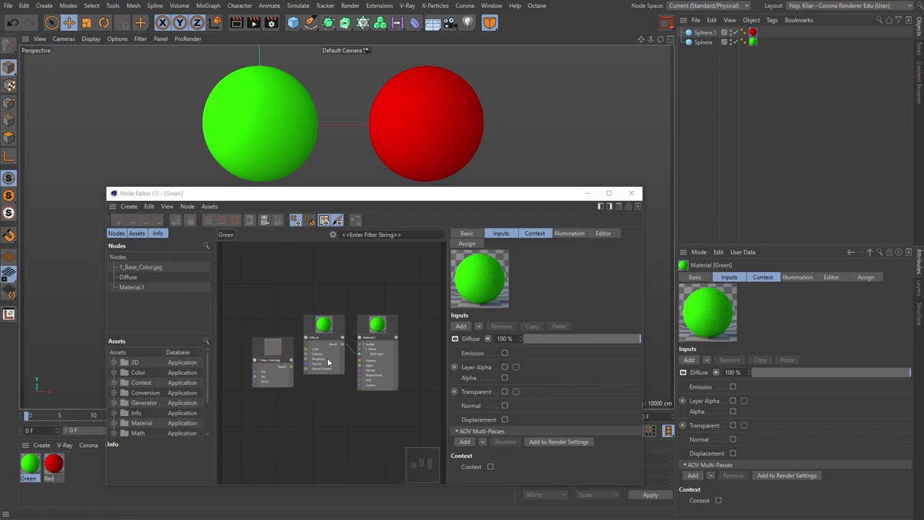
left_click(55, 468)
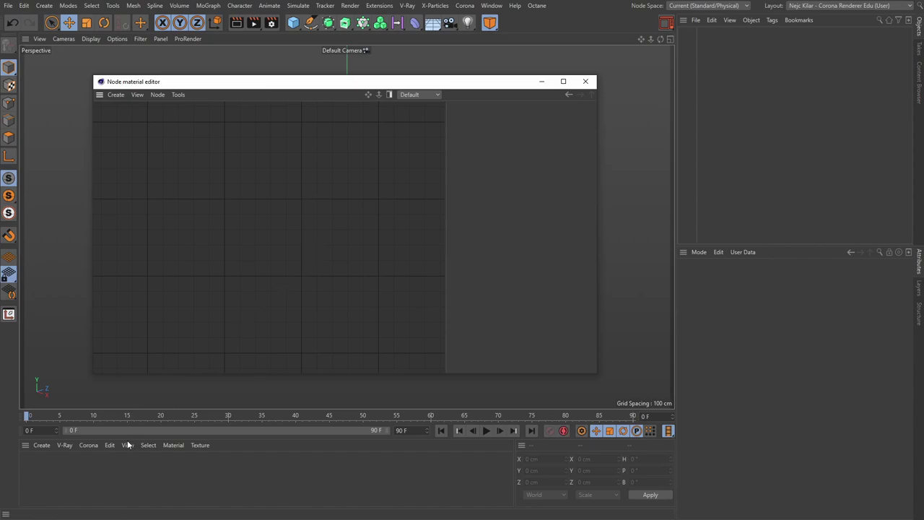
Create a new Corona material and add it to the node editor.
left_click(88, 445)
left_click(102, 461)
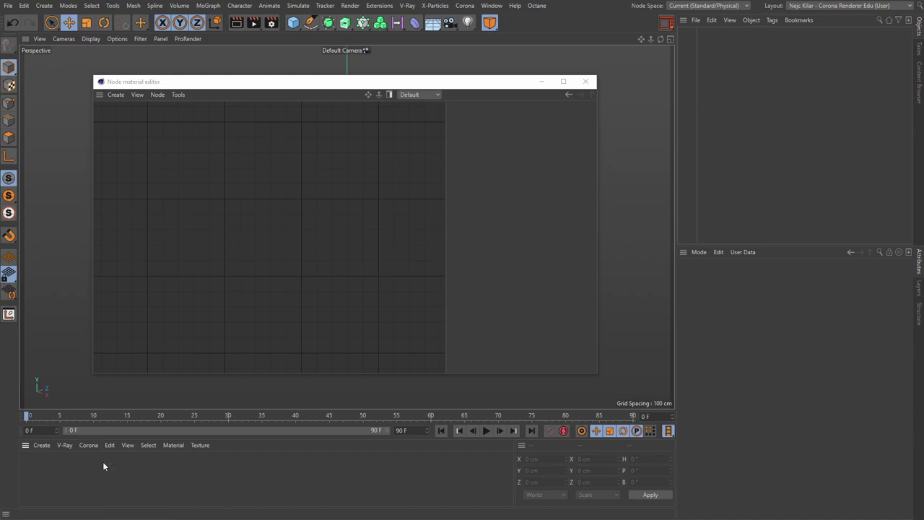
left_click_drag(64, 457, 292, 229)
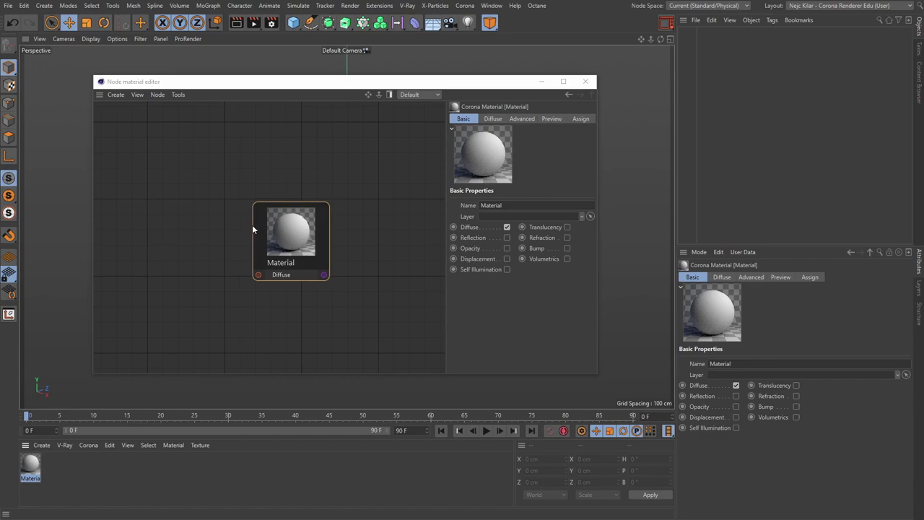
right_click(296, 231)
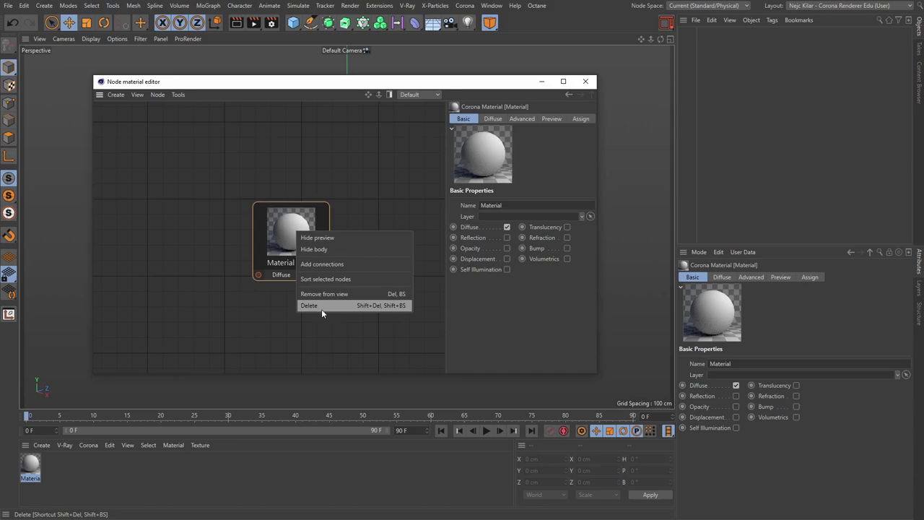
left_click(235, 262)
middle_click_drag(234, 262, 280, 250)
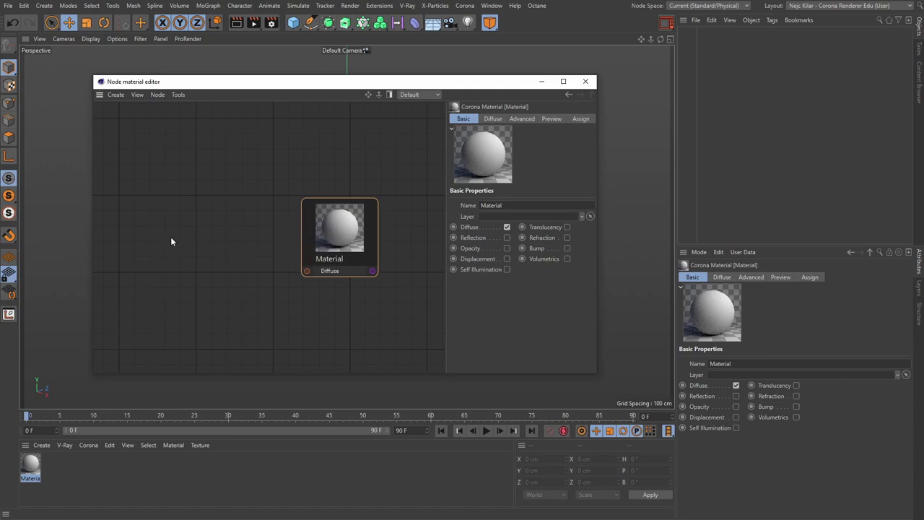
Add a red Color node (S 76%) and wire it into the material's Diffuse.
right_click(169, 214)
mouse_move(196, 239)
left_click(254, 249)
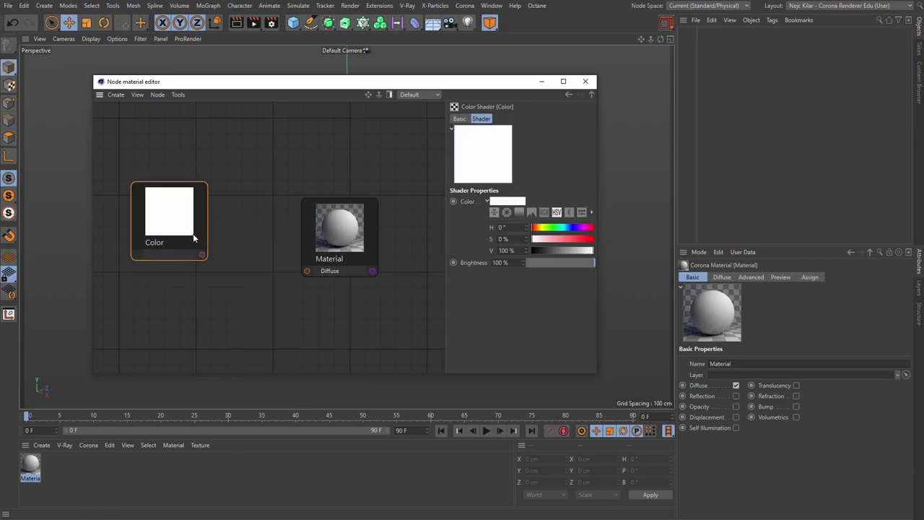
left_click(578, 239)
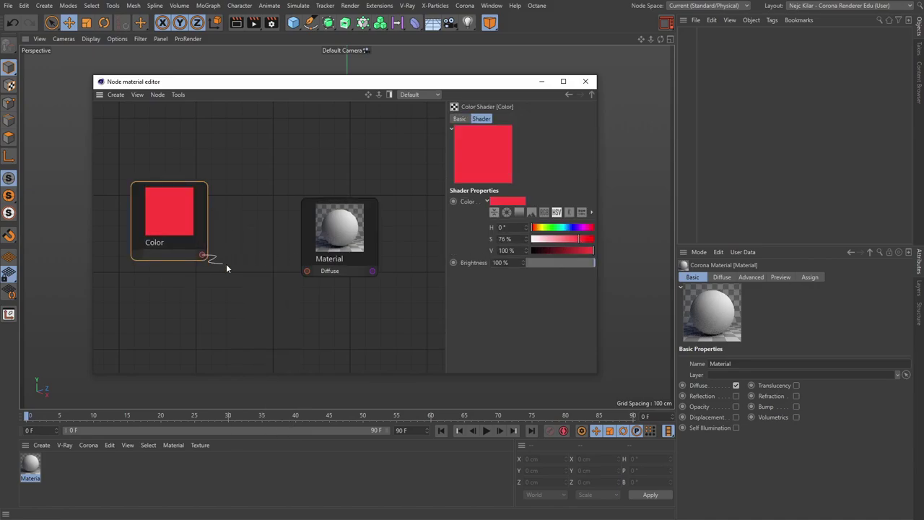
left_click_drag(226, 266, 306, 270)
left_click_drag(200, 226, 221, 218)
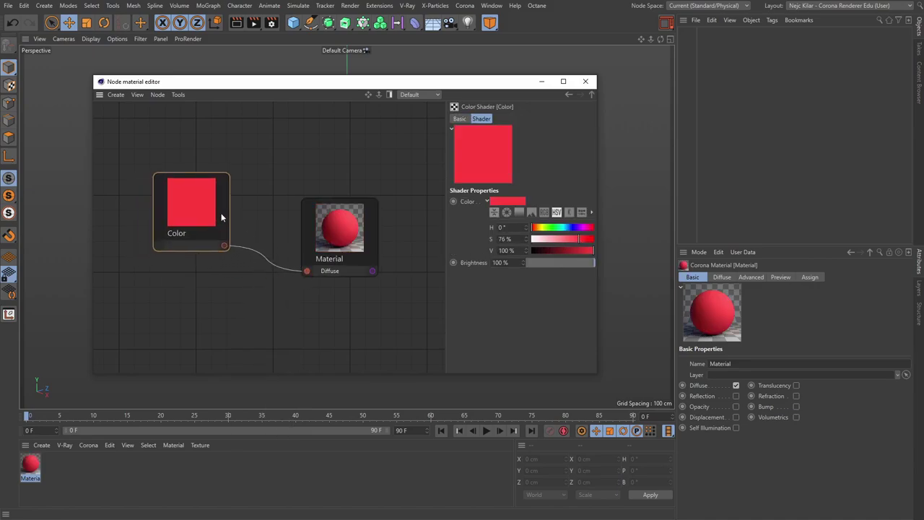
middle_click_drag(257, 299, 236, 276)
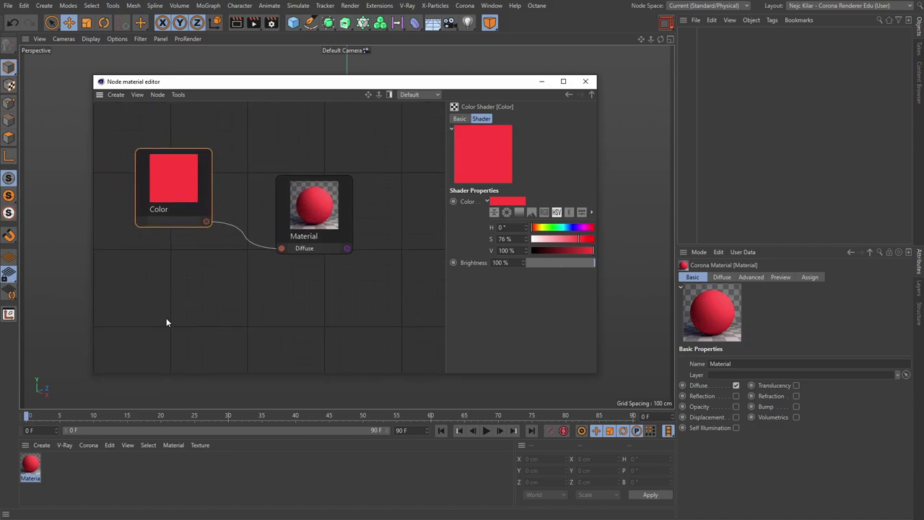
Create a second Corona material, Material.1, and add it to the node editor.
left_click(88, 445)
left_click(94, 460)
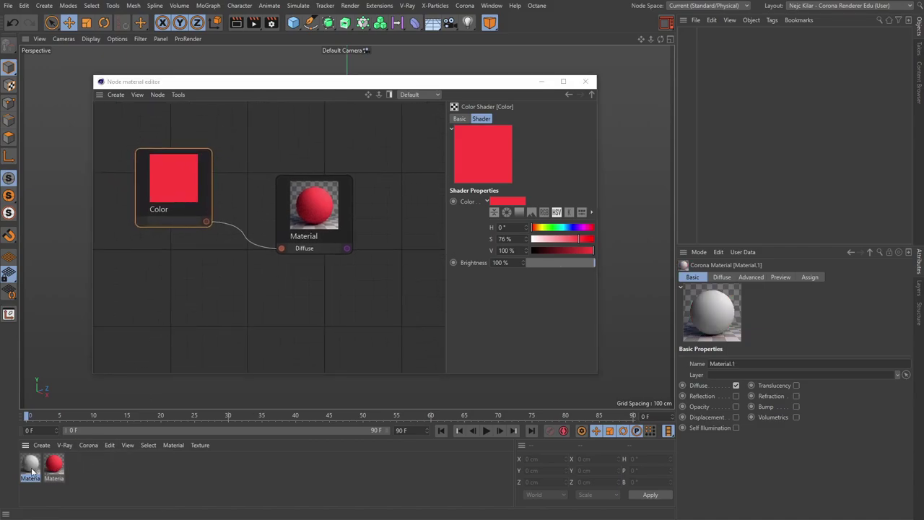
left_click_drag(323, 315, 321, 317)
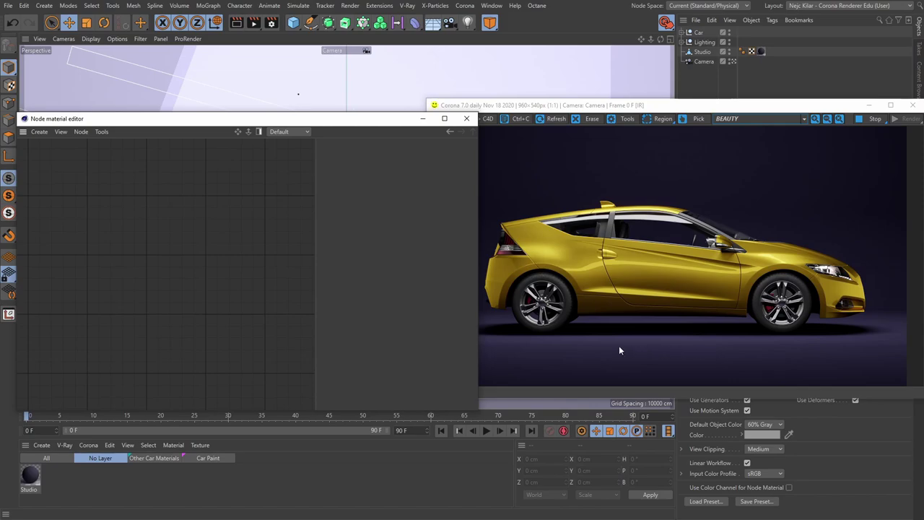
Bring the Studio material into the node editor and view its diffuse settings.
left_click_drag(29, 476, 261, 248)
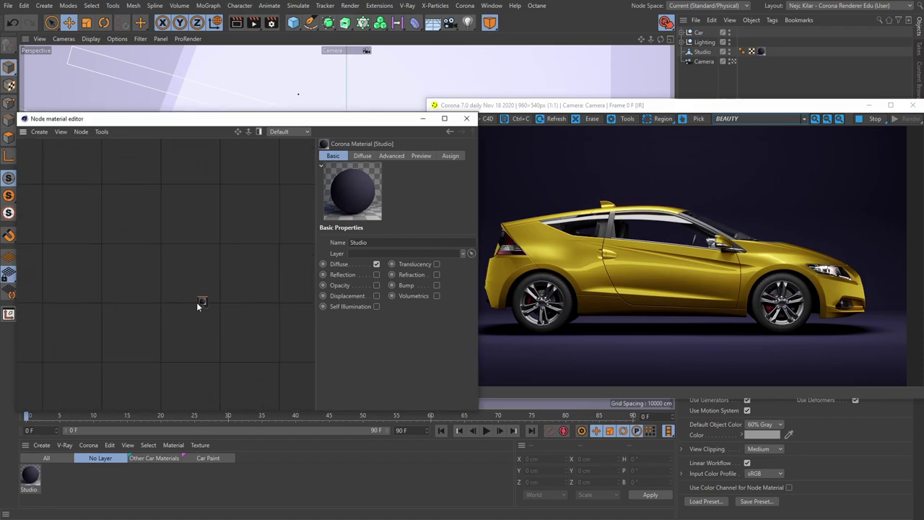
scroll(198, 305, "up", 5)
scroll(199, 310, "up", 5)
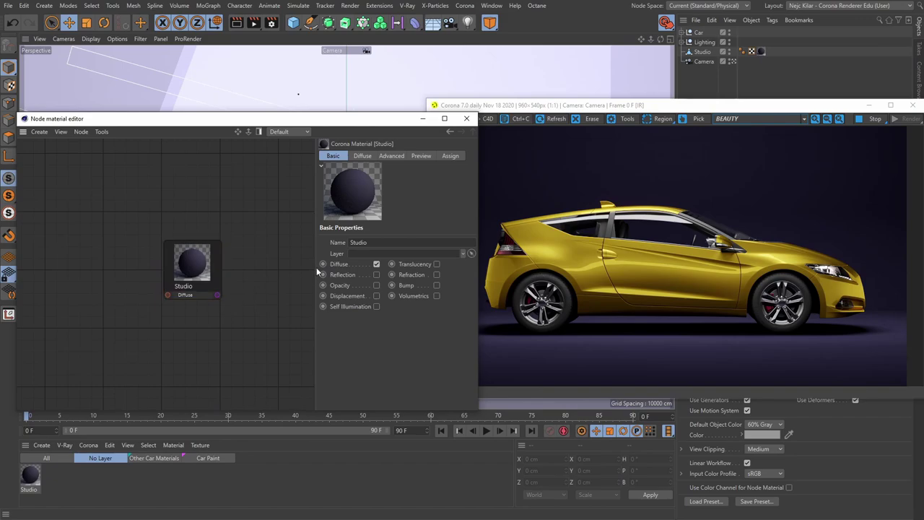
left_click(362, 155)
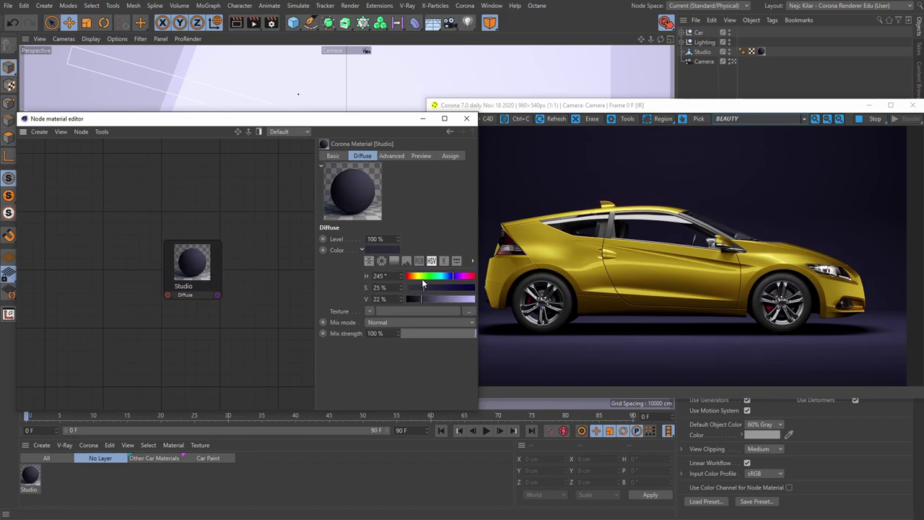
Set the Studio diffuse to yellow (H 50°, S 62%, V 70%) and list the Car Paint materials.
left_click(419, 276)
left_click(434, 286)
left_click(449, 287)
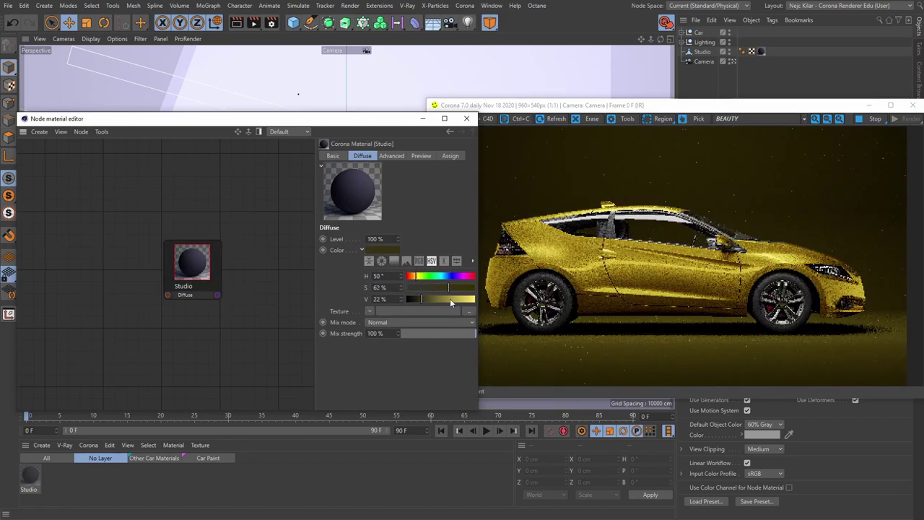
left_click(454, 298)
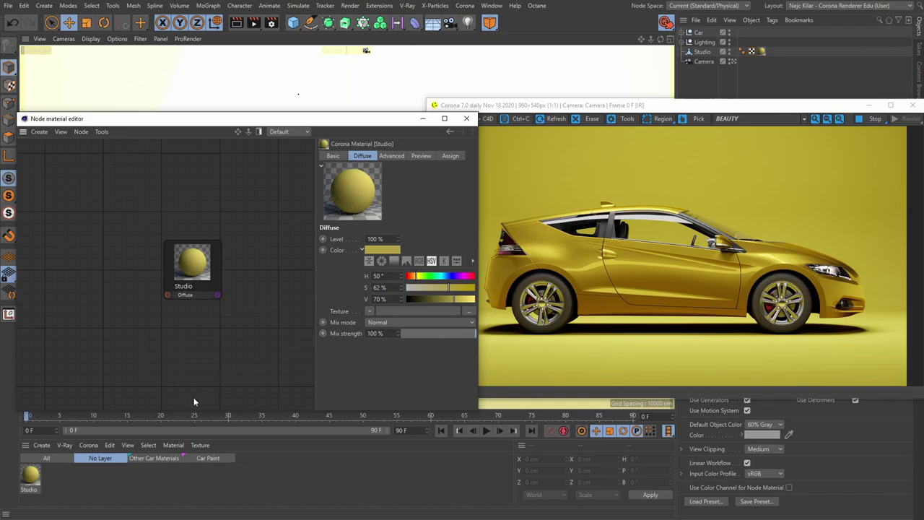
left_click(208, 458)
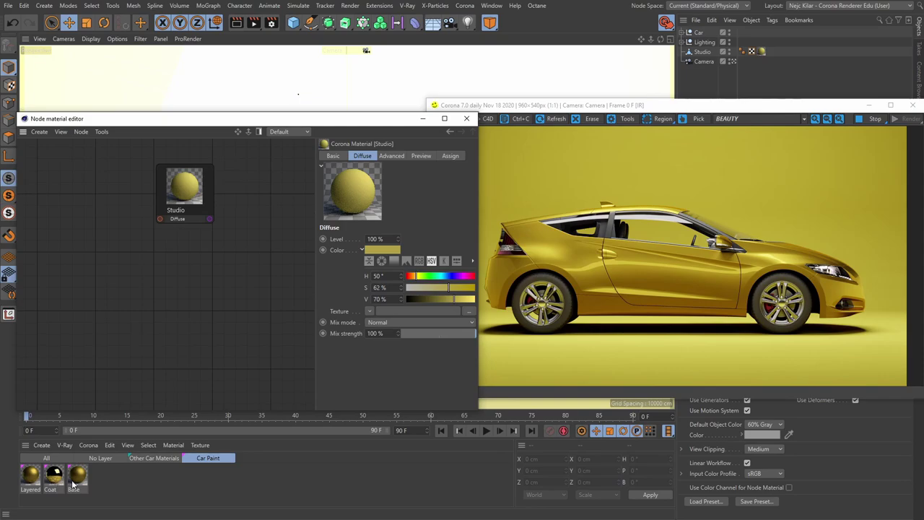
Bring the Layered car paint material into the node editor.
left_click_drag(29, 482, 173, 361)
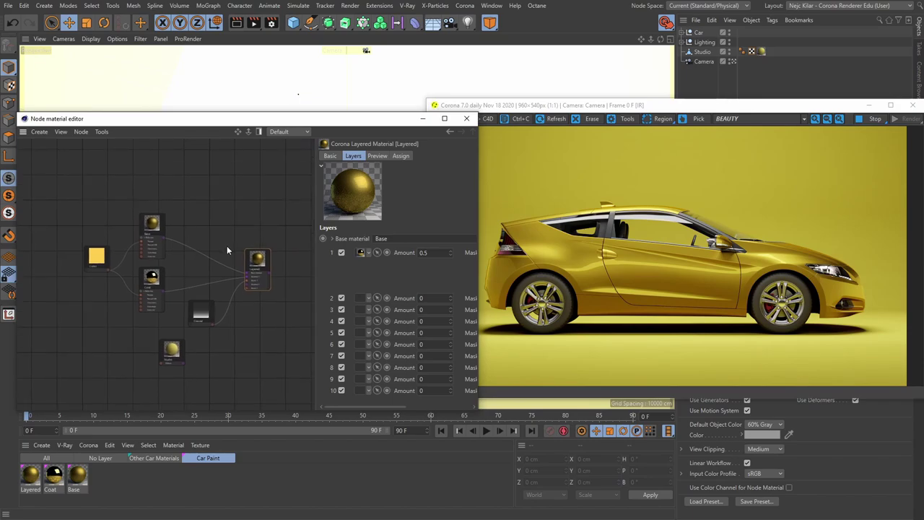
scroll(215, 263, "up", 3)
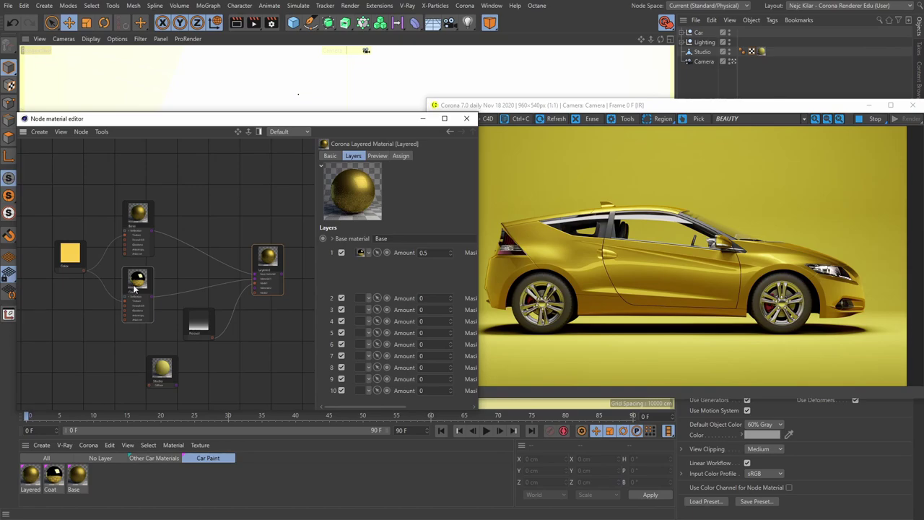
scroll(135, 219, "up", 2)
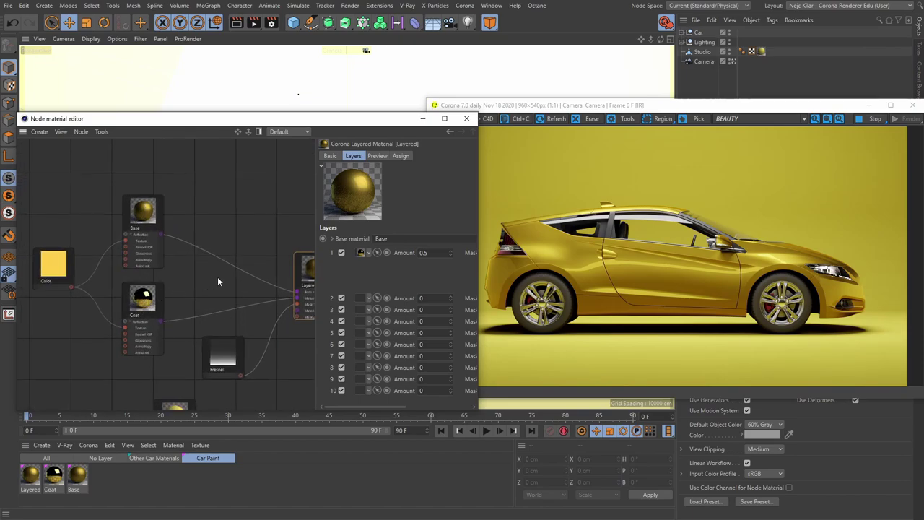
scroll(220, 274, "down", 1)
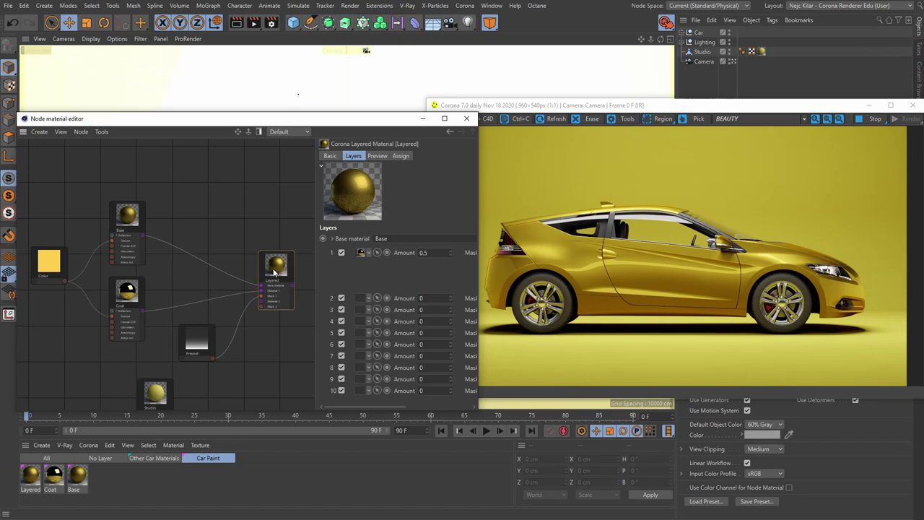
scroll(237, 276, "down", 1)
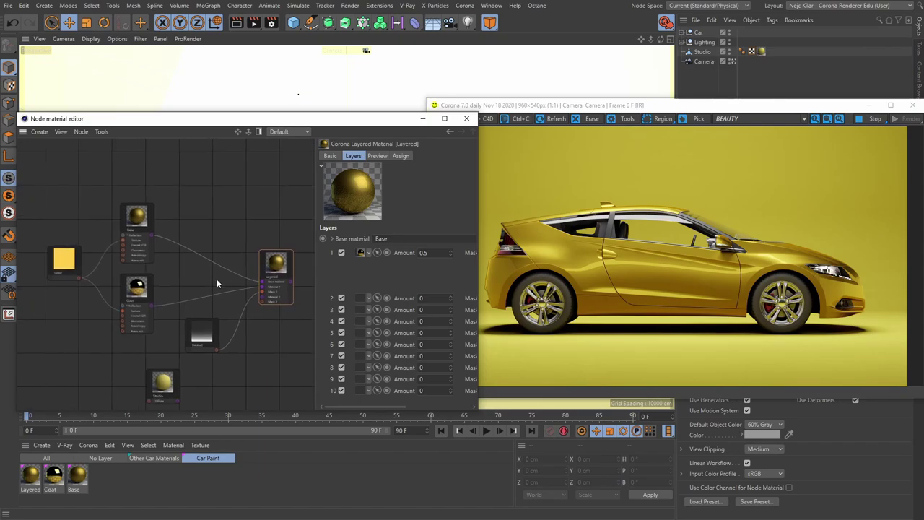
Set the car paint's Color shader to blue, hue 222°.
left_click(66, 265)
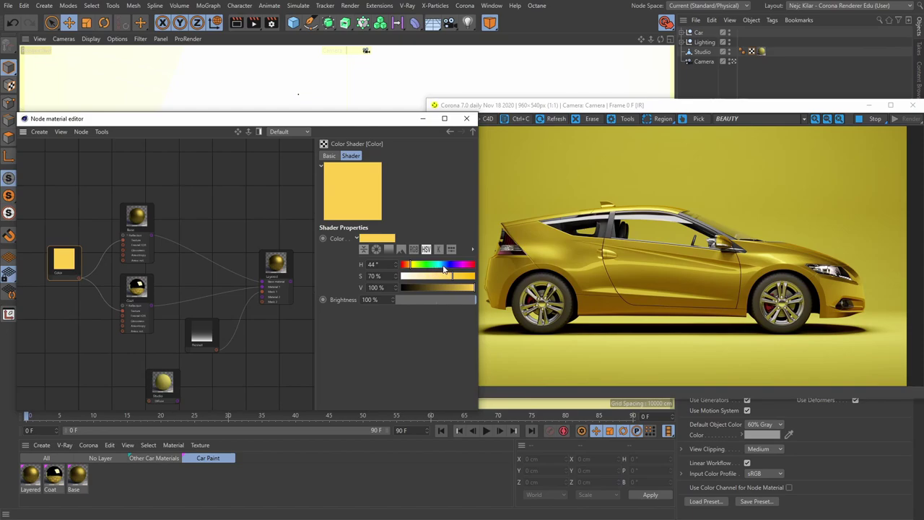
left_click(445, 265)
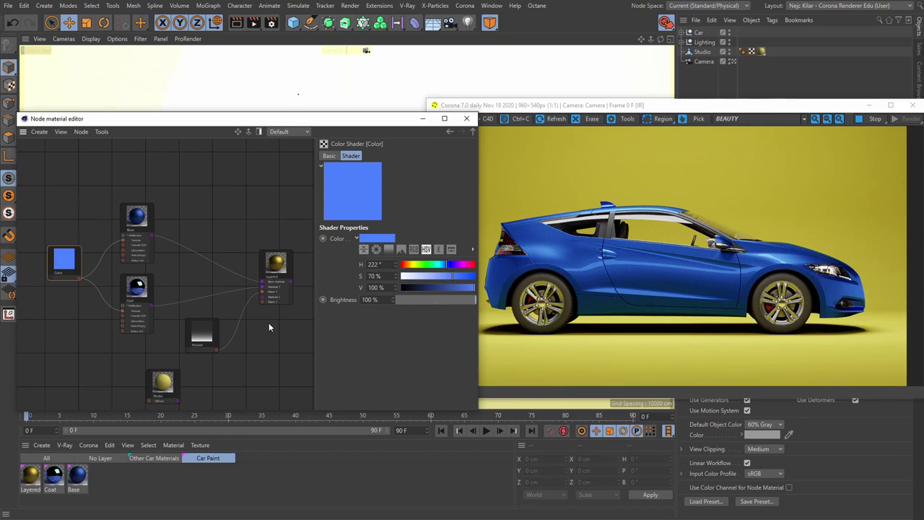
mouse_move(271, 324)
middle_mouse_down()
mouse_move(265, 288)
mouse_move(271, 328)
middle_mouse_up()
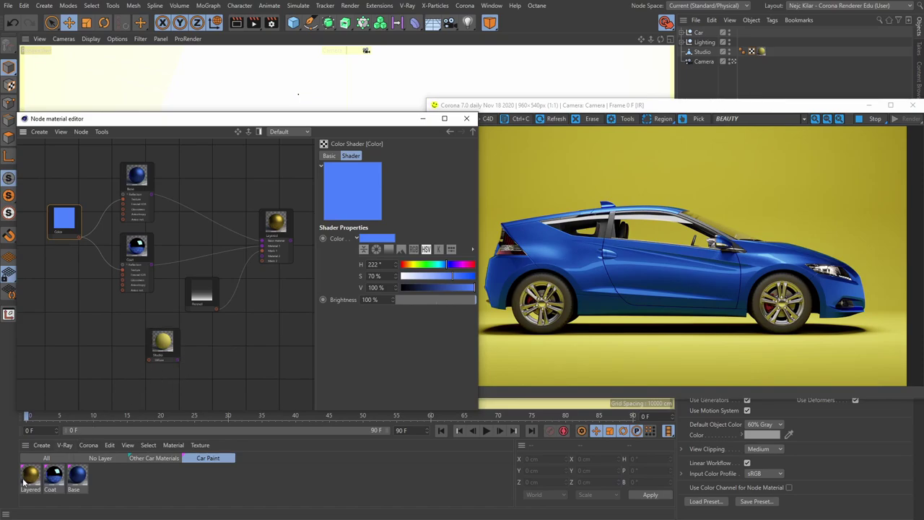
Show No Layer materials and raise the Studio diffuse saturation to 76%.
left_click(102, 458)
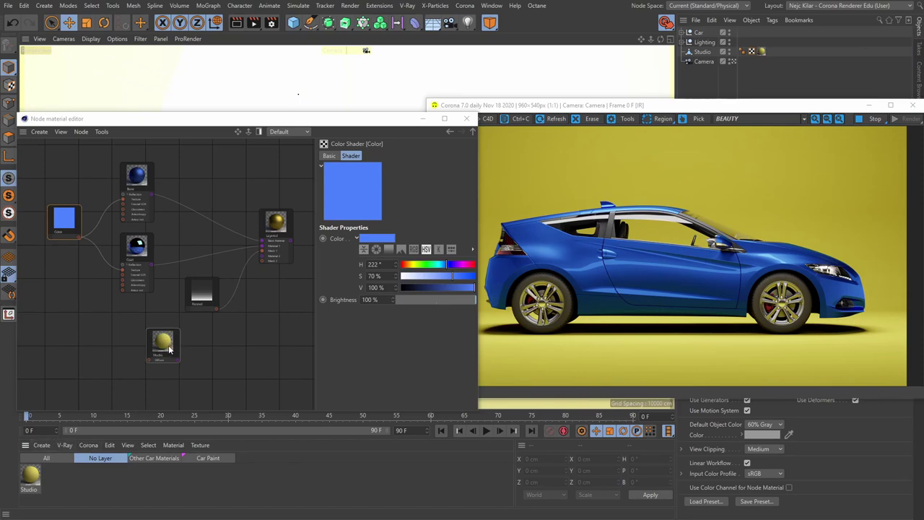
left_click(212, 350)
scroll(211, 353, "down", 2)
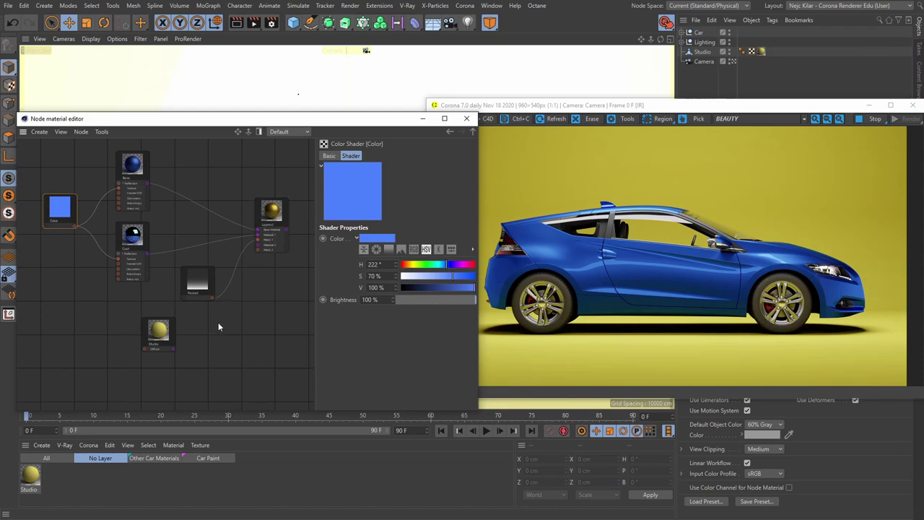
left_click(159, 332)
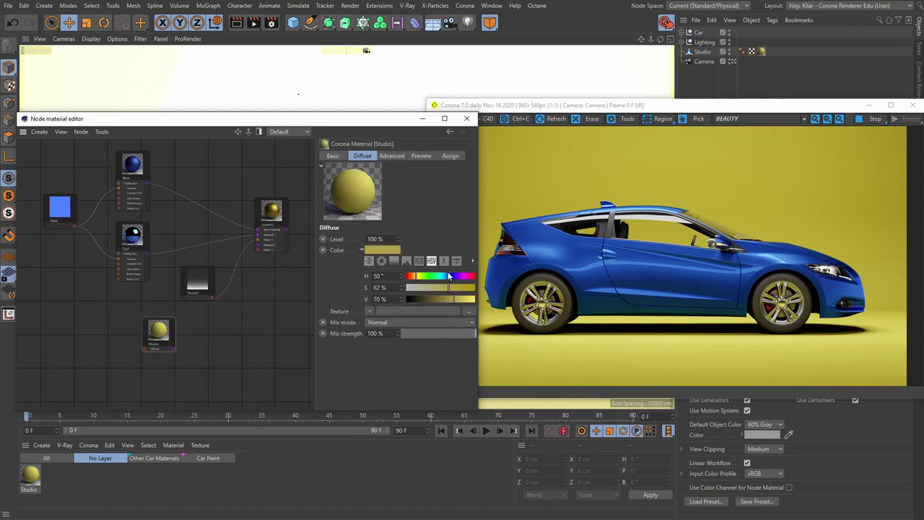
mouse_move(449, 288)
left_mouse_down()
mouse_move(458, 289)
mouse_move(455, 297)
left_mouse_up()
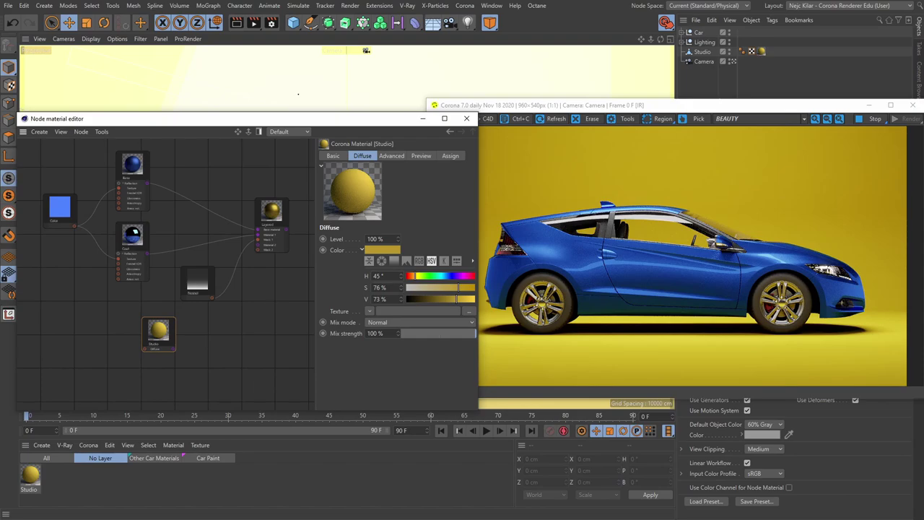
Raise the blue Color shader's saturation to 73%.
middle_click_drag(270, 290, 264, 308)
left_click(267, 235)
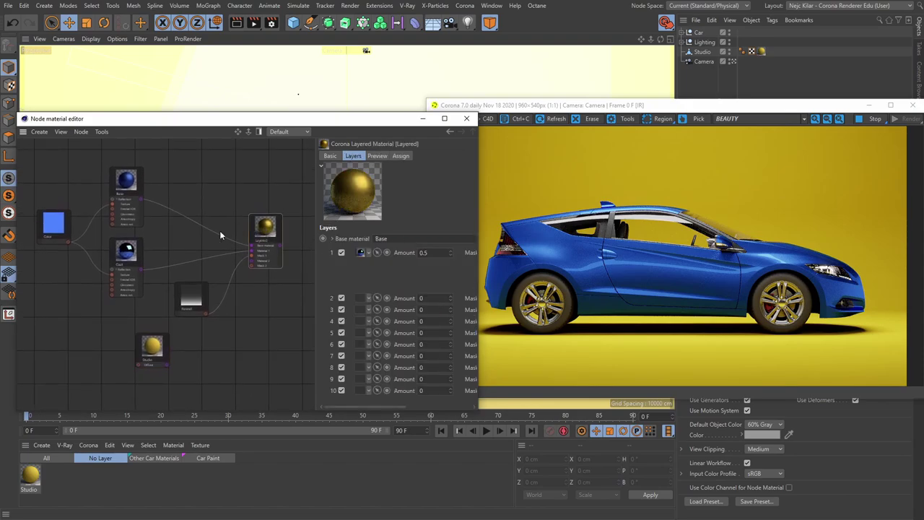
left_click(58, 225)
left_click_drag(453, 276, 455, 277)
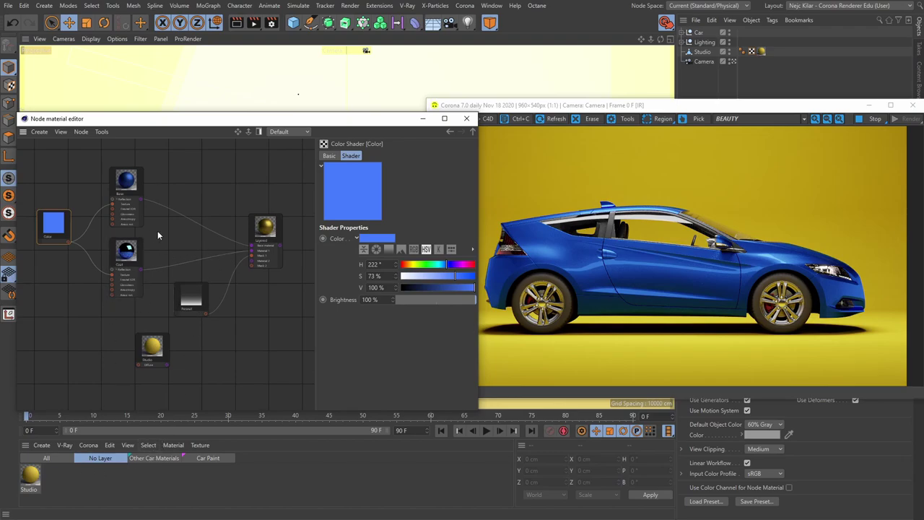
scroll(244, 275, "down", 2)
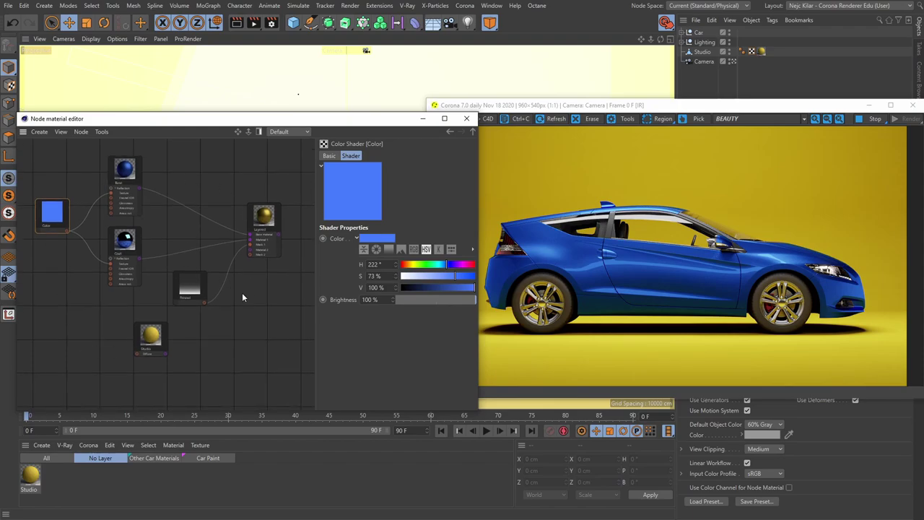
scroll(81, 253, "up", 1)
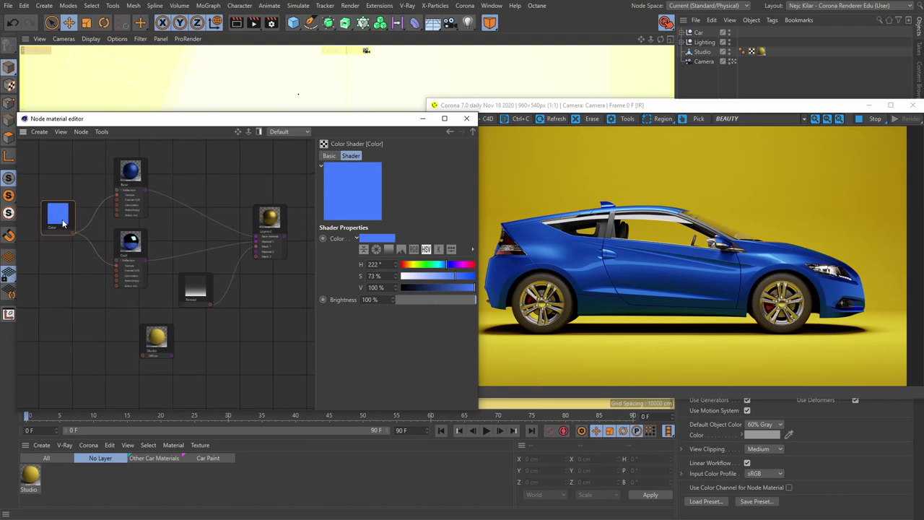
Feed the blue Color shader into Studio's Diffuse and add the sccnbdnp_8K_Albedo.jpg bitmap.
left_click_drag(73, 234, 142, 354)
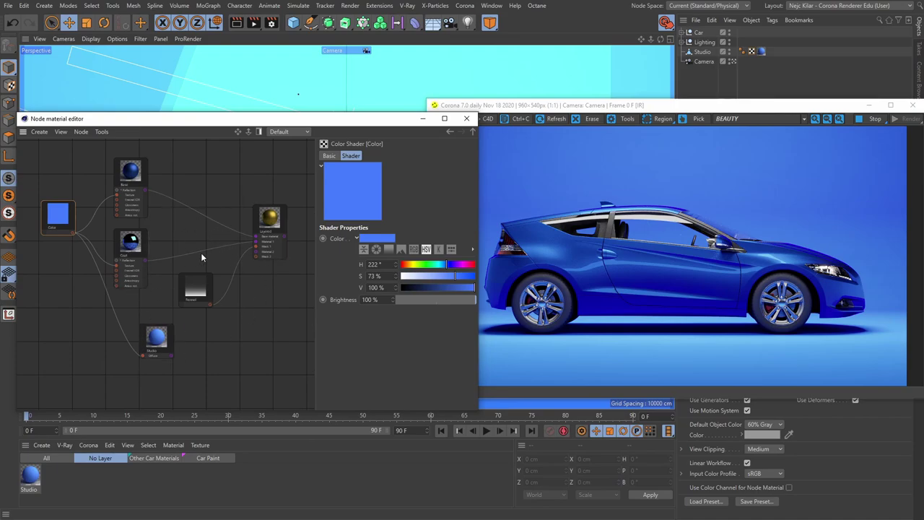
key("h")
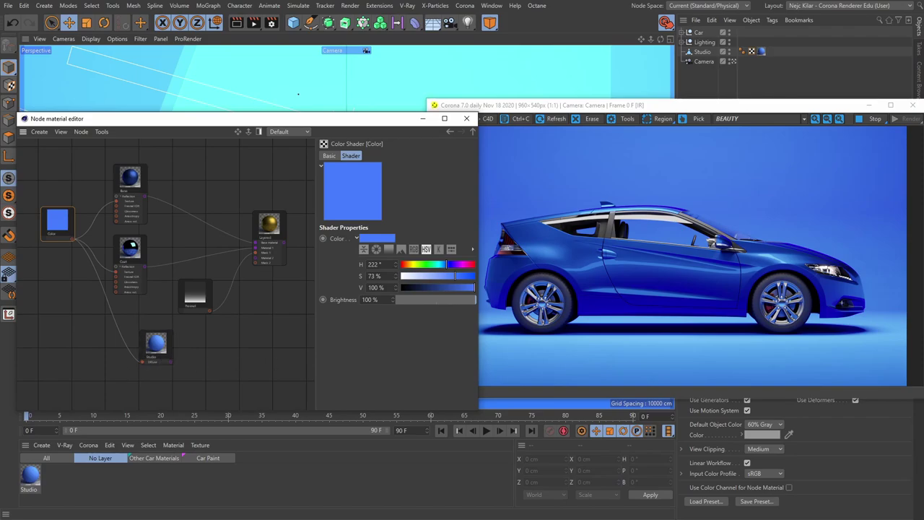
key("alt+Tab")
left_click_drag(706, 202, 44, 289)
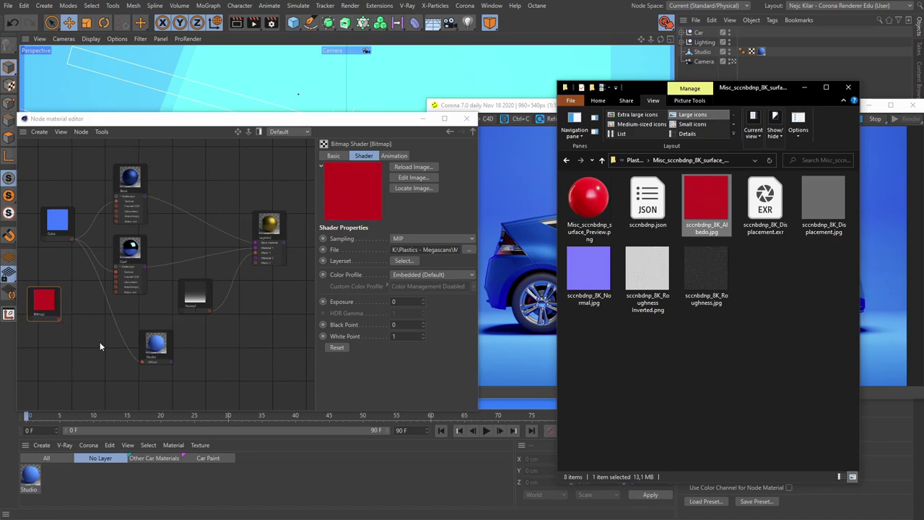
Wire the Albedo bitmap into the car's Base texture and the Studio material's Diffuse input.
left_click_drag(59, 318, 116, 199)
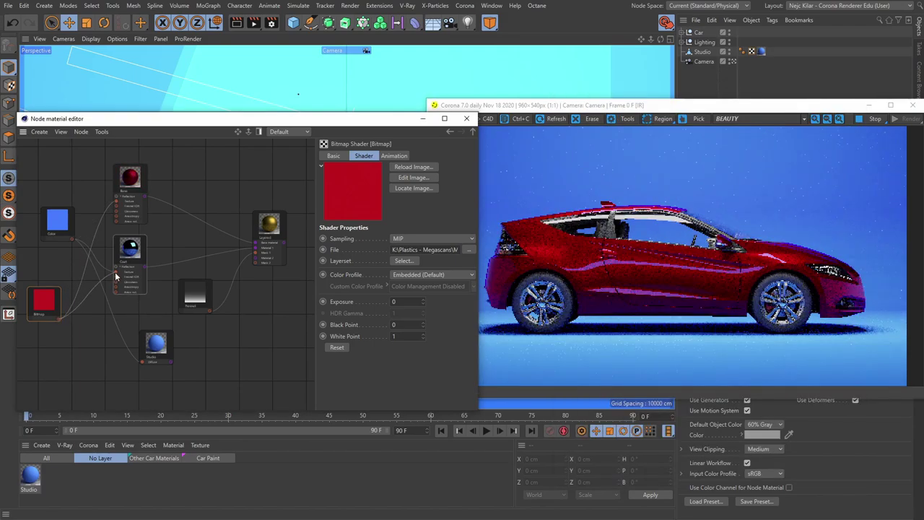
left_click_drag(59, 318, 130, 360)
left_click_drag(142, 361, 142, 361)
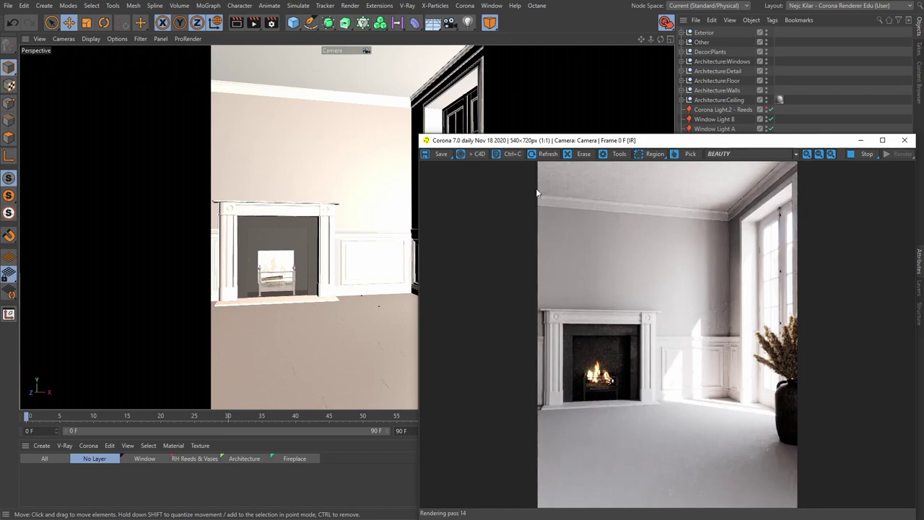
Open the Node Material Editor and create a new Corona material named 'Wall'.
left_click(466, 21)
left_click(490, 116)
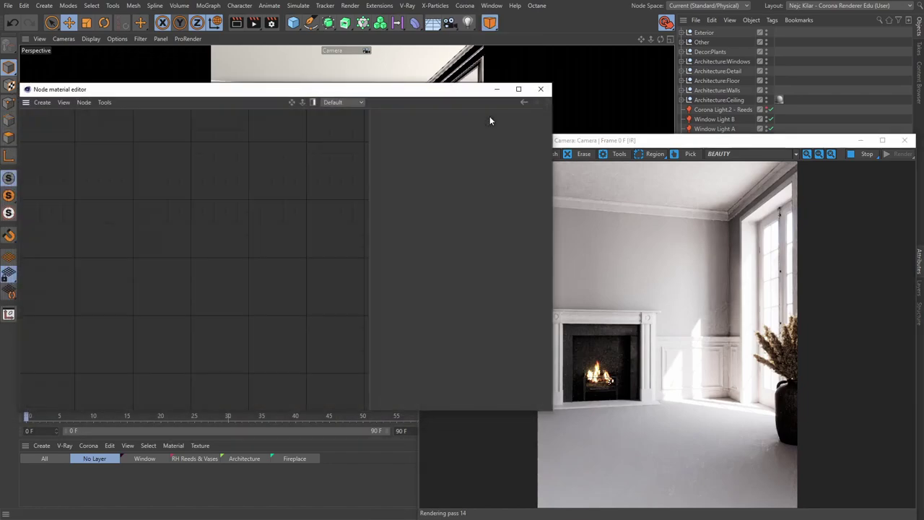
left_click(88, 445)
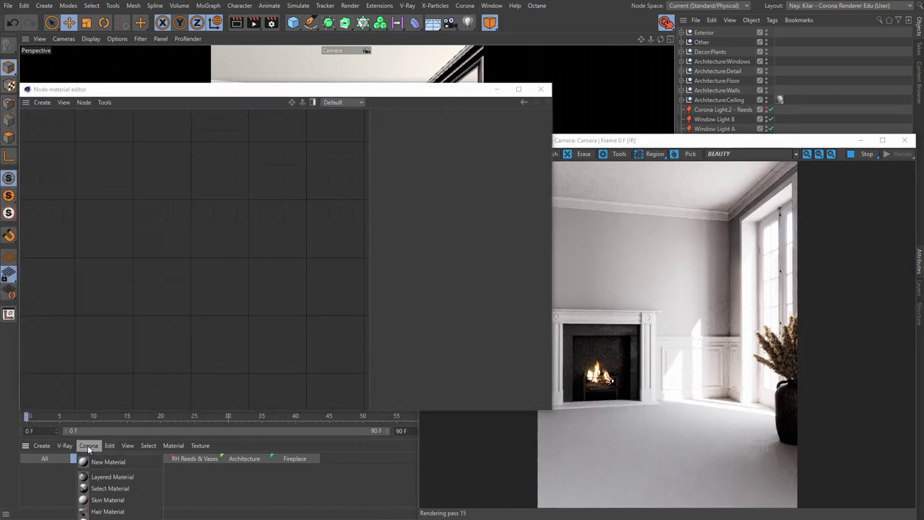
left_click(100, 463)
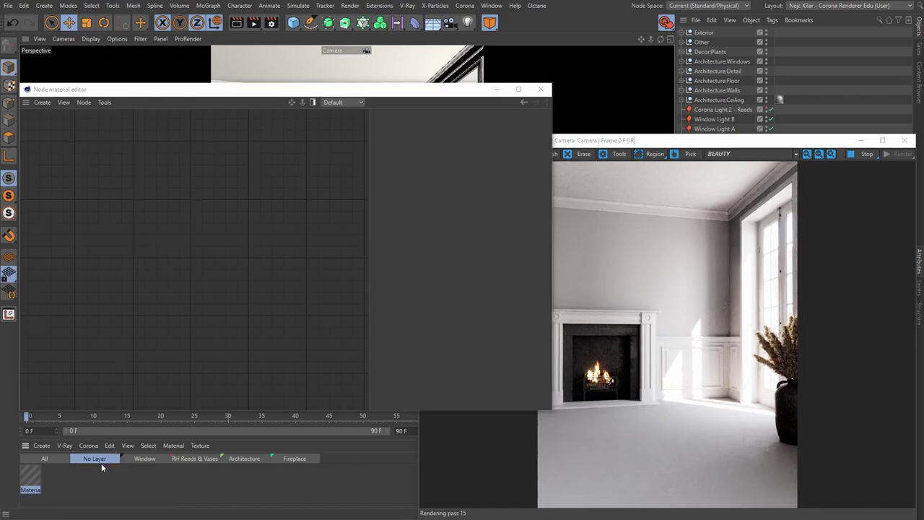
double_click(31, 490)
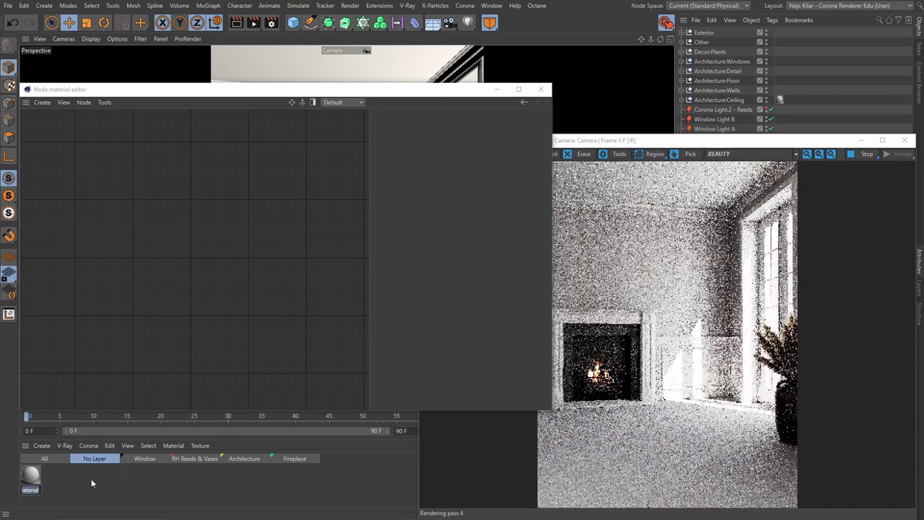
type("Wall")
key("Return")
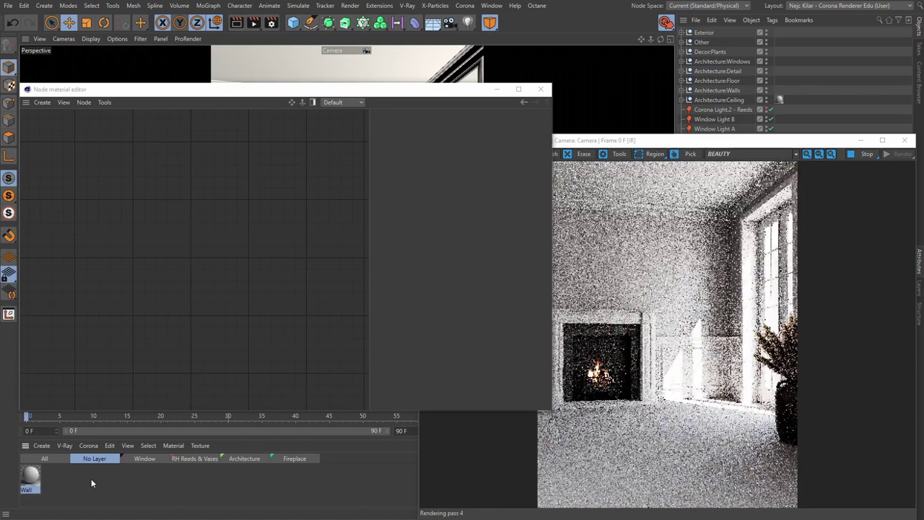
Assign the Wall material to the room's walls and set its tag projection to Cubic.
left_click_drag(33, 481, 739, 91)
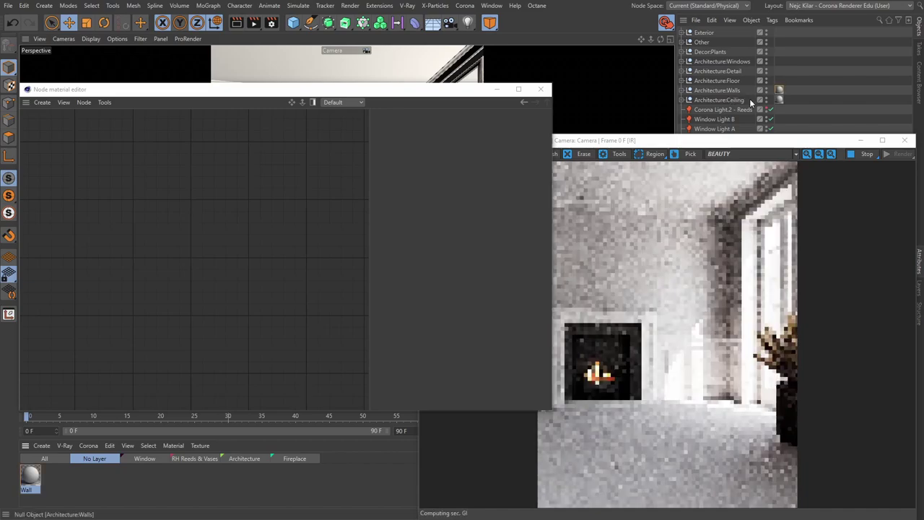
left_click_drag(827, 144, 586, 84)
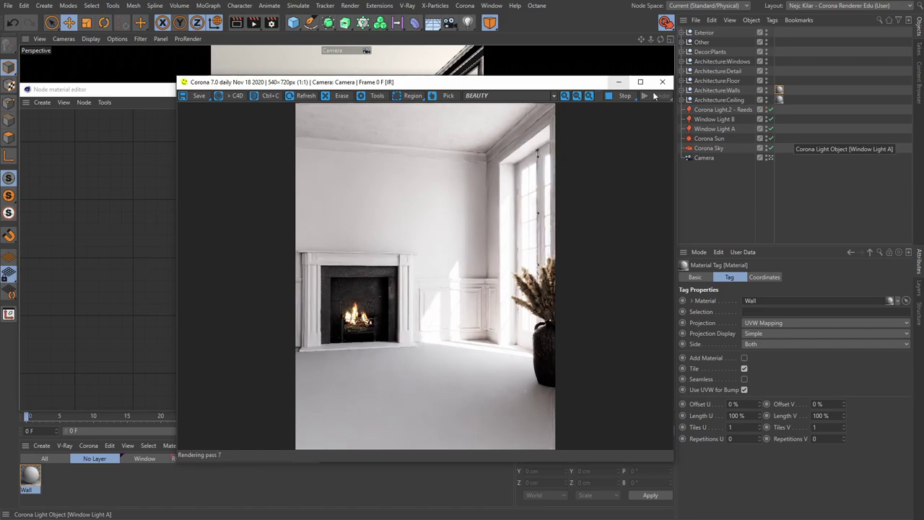
left_click(779, 92)
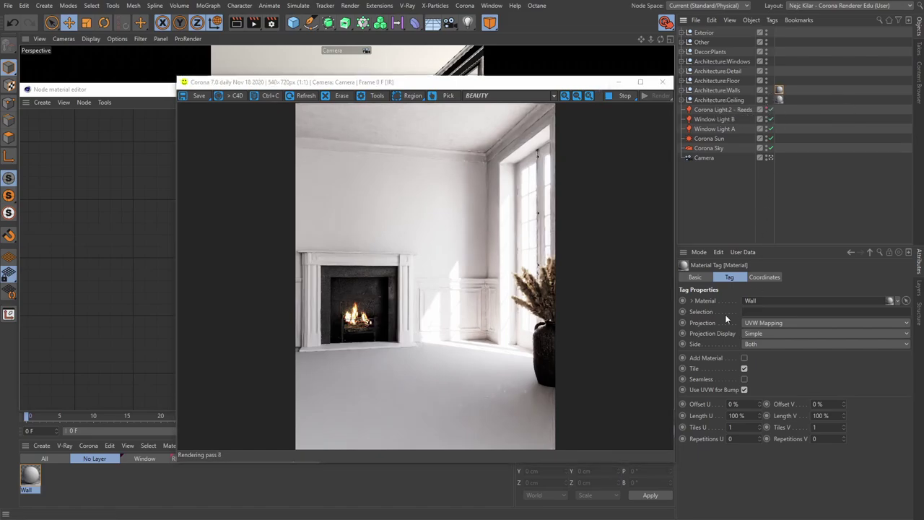
left_click(777, 324)
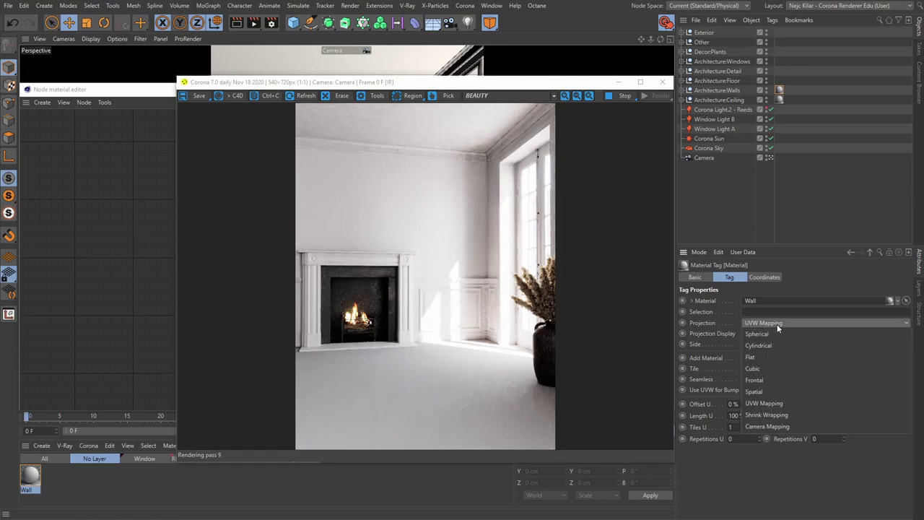
left_click(764, 369)
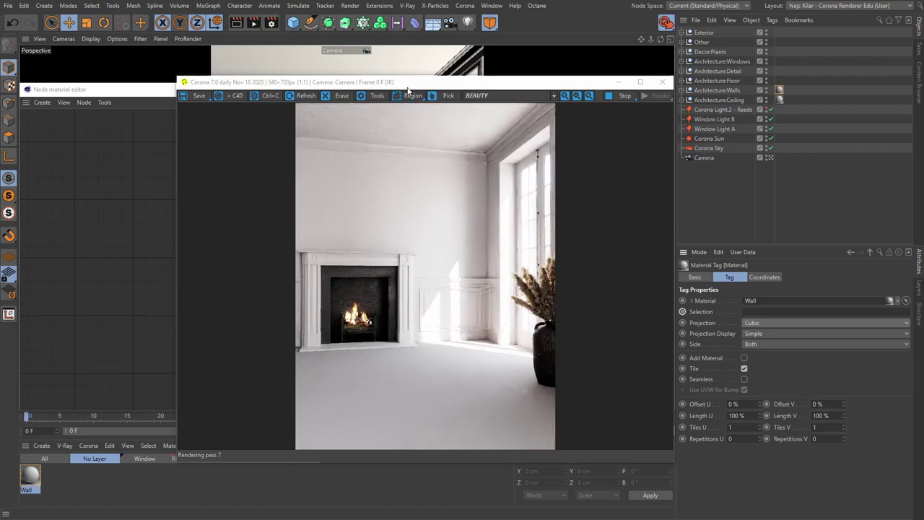
left_click_drag(409, 85, 641, 36)
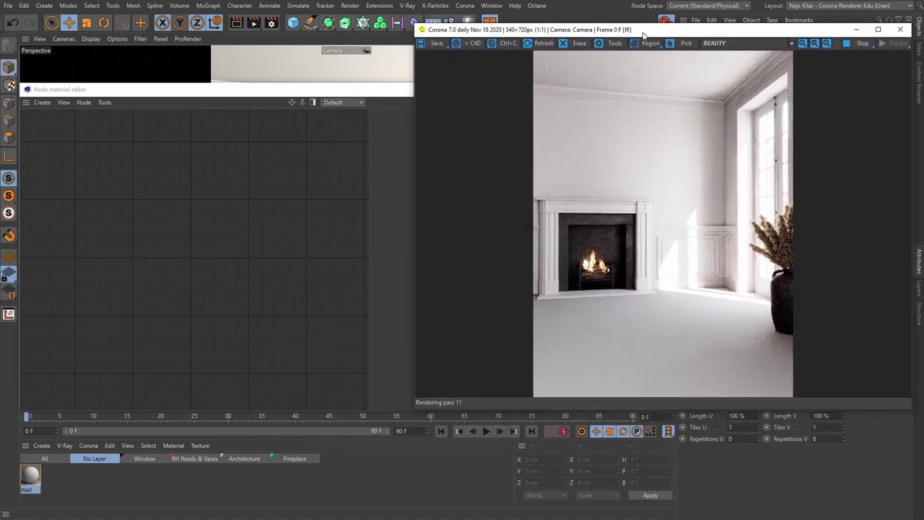
Bring the Wall material into the Node material editor.
left_click(328, 204)
left_click_drag(30, 476, 282, 271)
left_click_drag(224, 256, 221, 258)
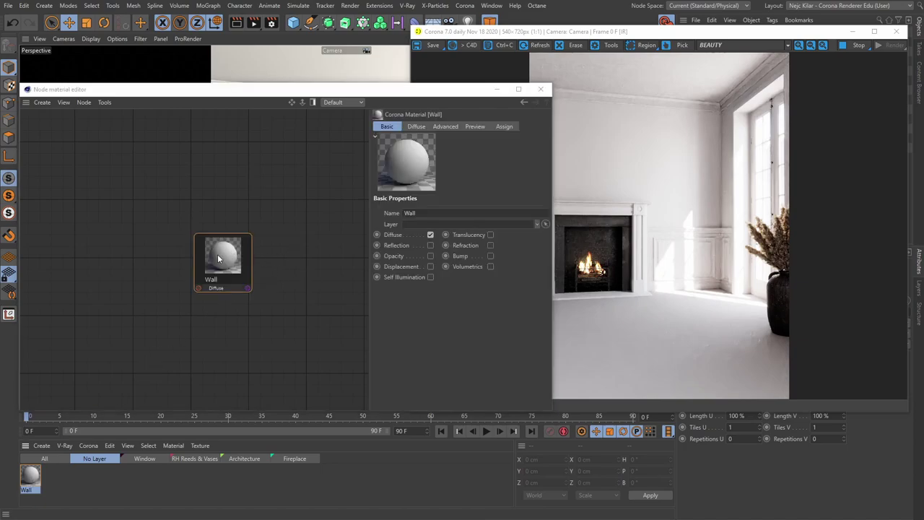
left_click(221, 257)
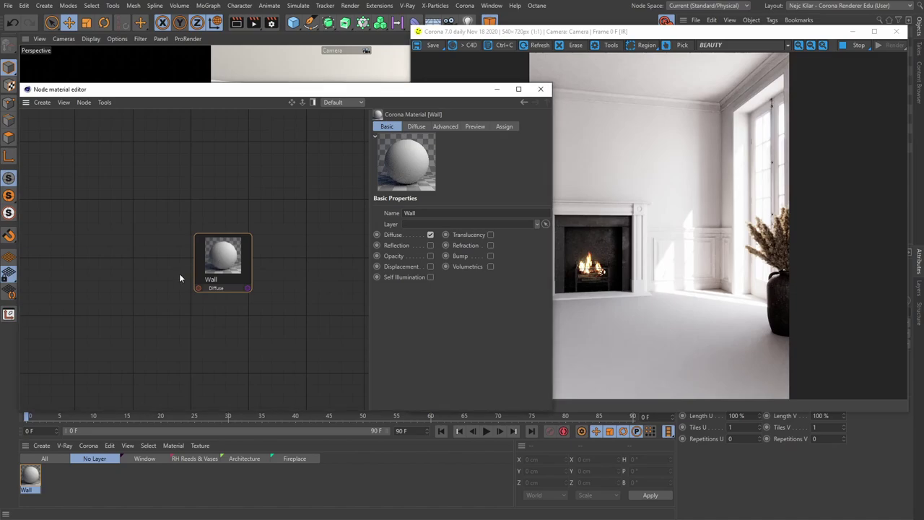
Tint the Wall diffuse colour to H 45°, S 8%, V 70%.
left_click(416, 127)
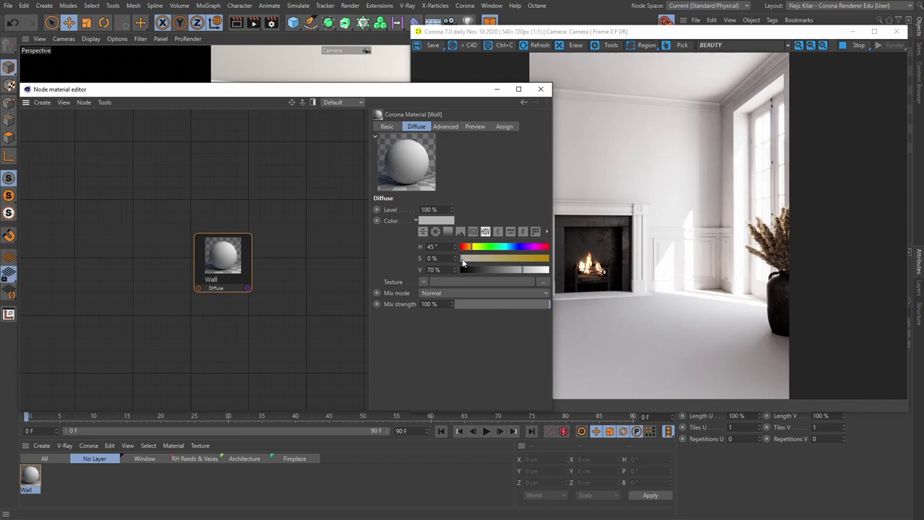
left_click_drag(462, 260, 466, 260)
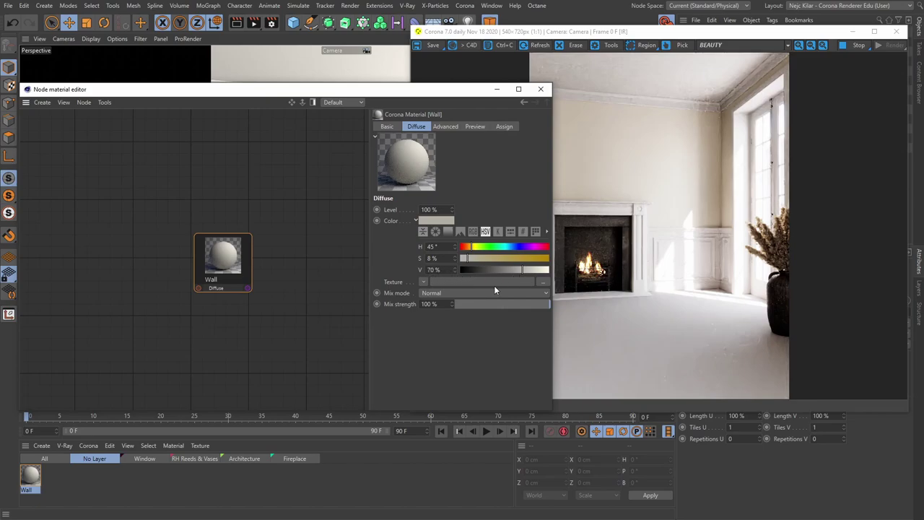
left_click_drag(525, 270, 547, 273)
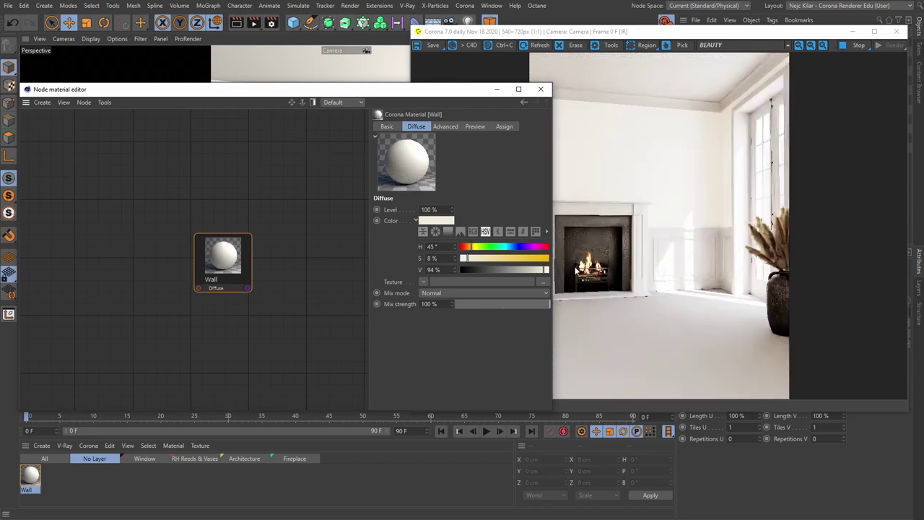
left_click_drag(536, 270, 522, 273)
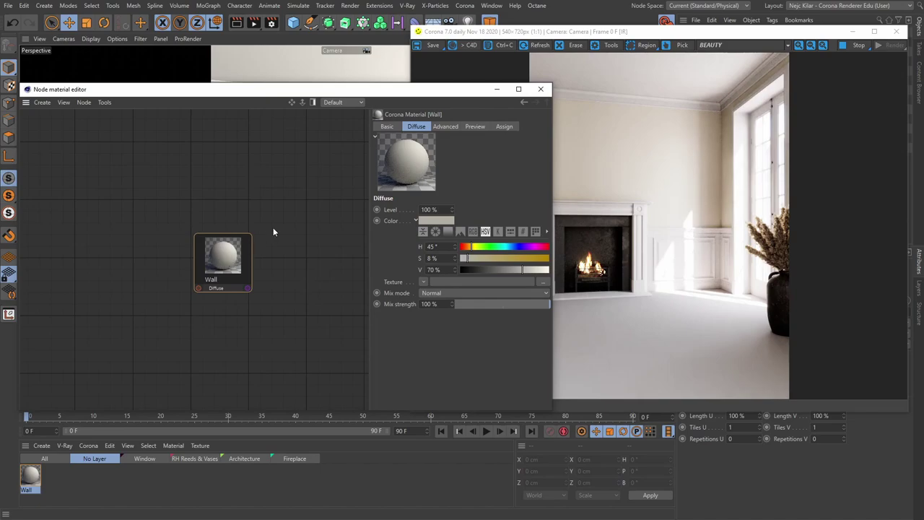
left_click(387, 127)
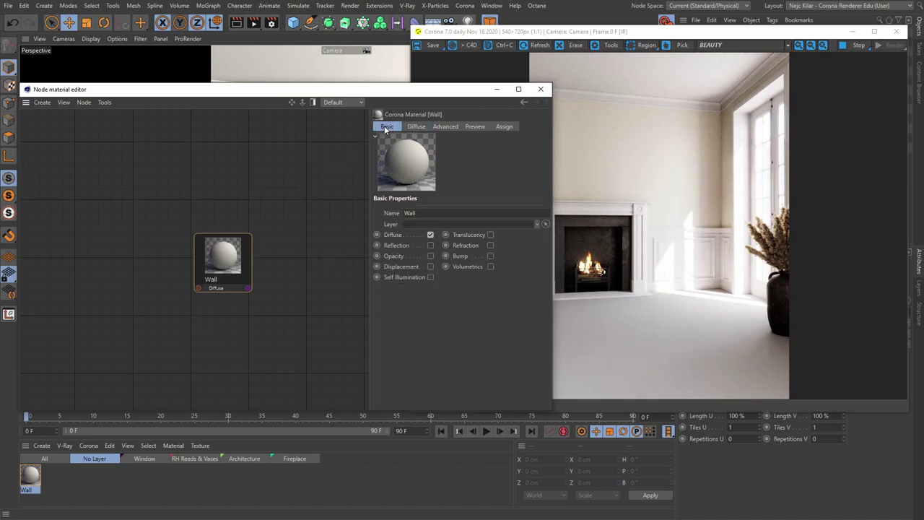
Enable Wall reflection, drive glossiness with the 3DCollective mask bitmap, and view through Default Camera.
left_click(431, 246)
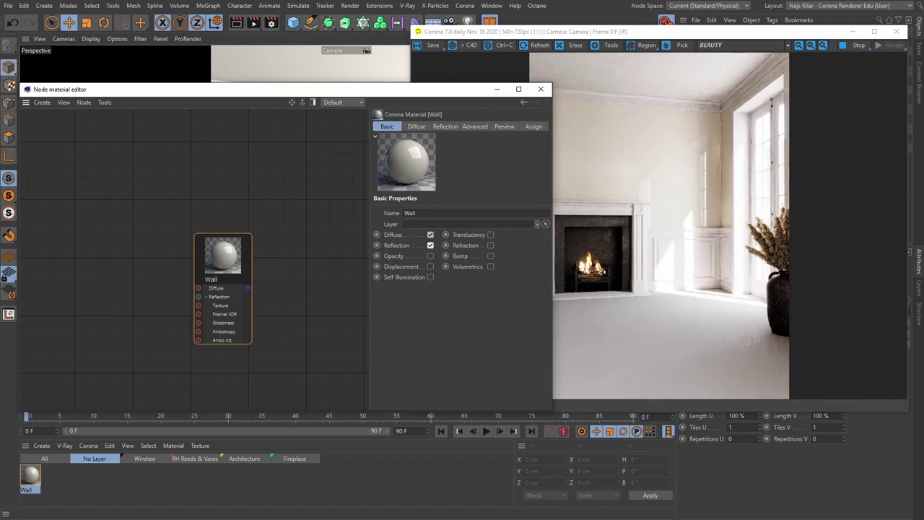
left_click_drag(923, 59, 774, 59)
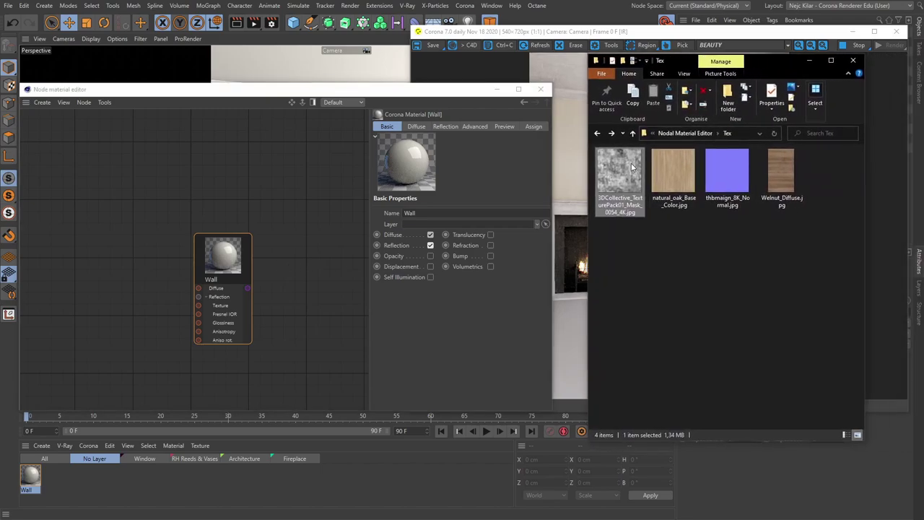
left_click_drag(631, 168, 112, 249)
left_click_drag(762, 62, 923, 65)
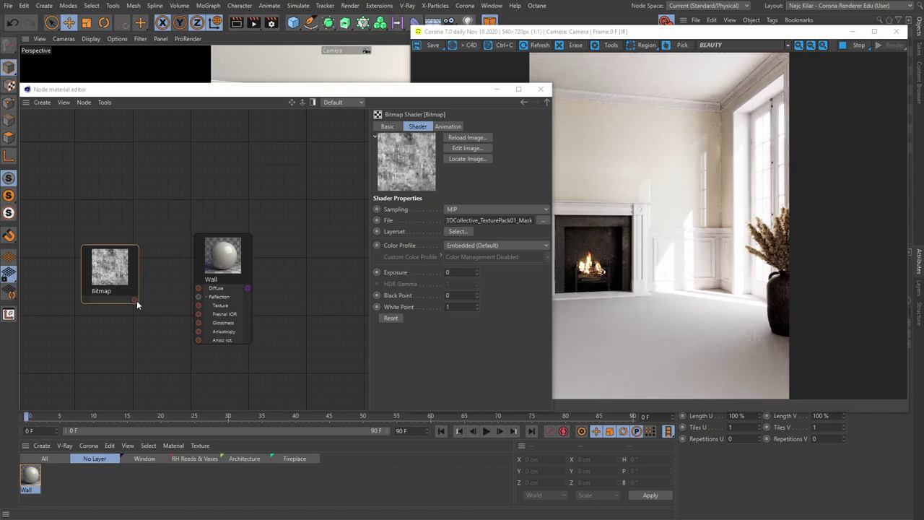
left_click_drag(135, 300, 198, 322)
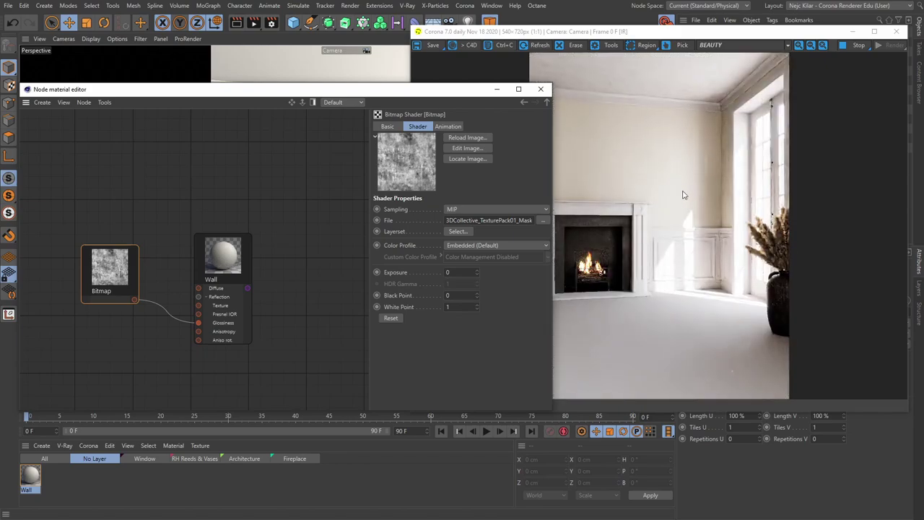
left_click(344, 52)
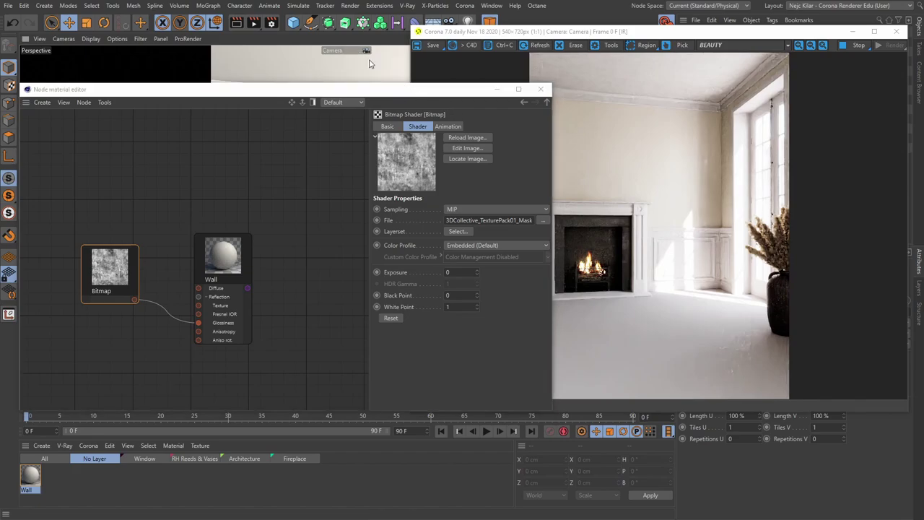
left_click(370, 58)
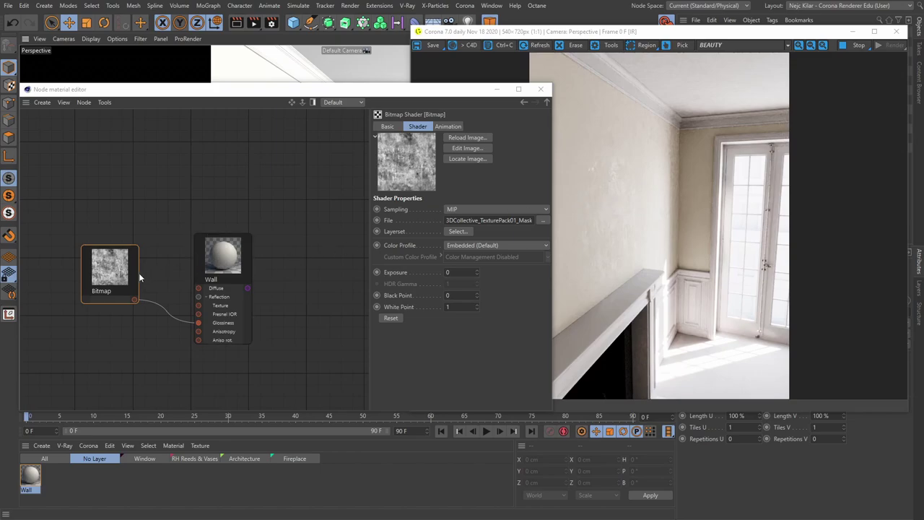
Insert a Color Mix node between the mask bitmap and Wall's Glossiness input.
key("h")
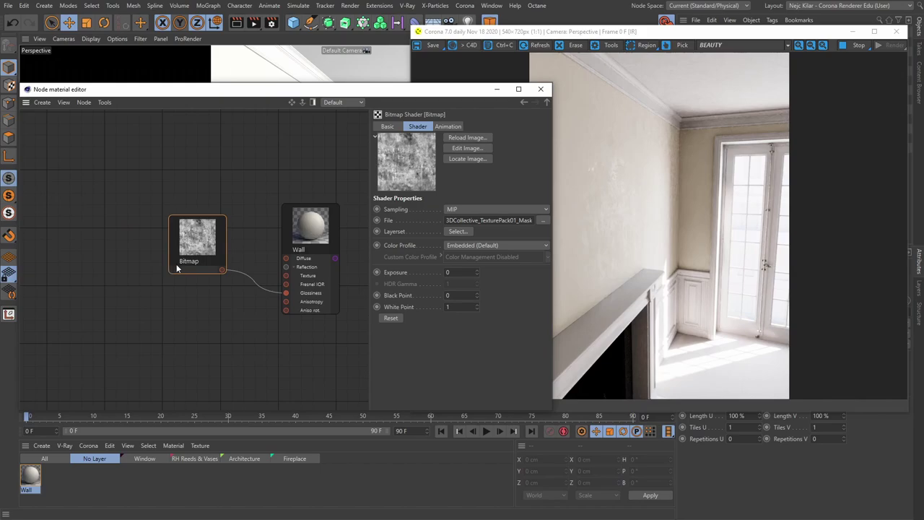
right_click(187, 295)
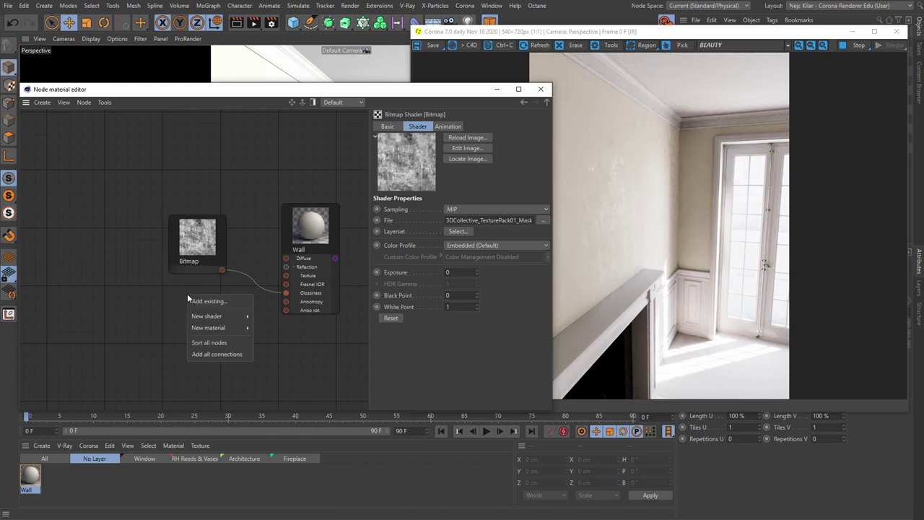
mouse_move(204, 320)
mouse_move(283, 458)
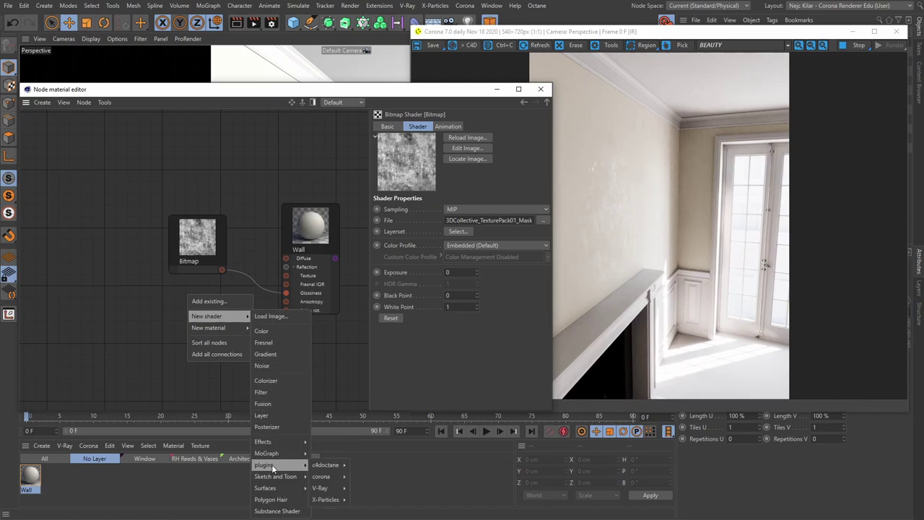
mouse_move(321, 477)
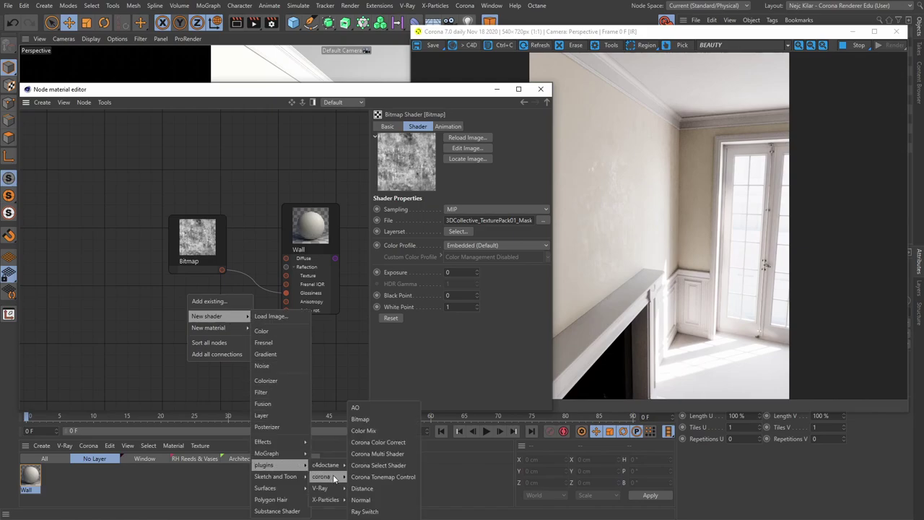
left_click(383, 432)
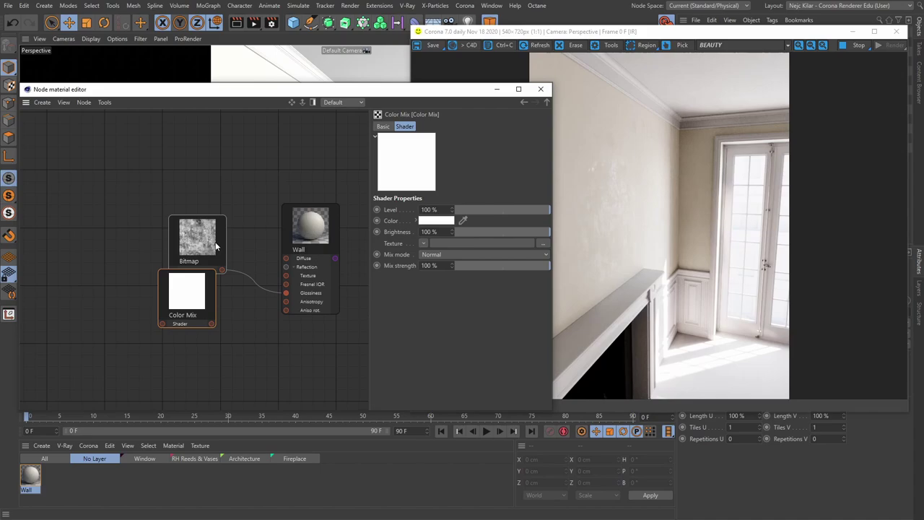
left_click_drag(216, 246, 120, 254)
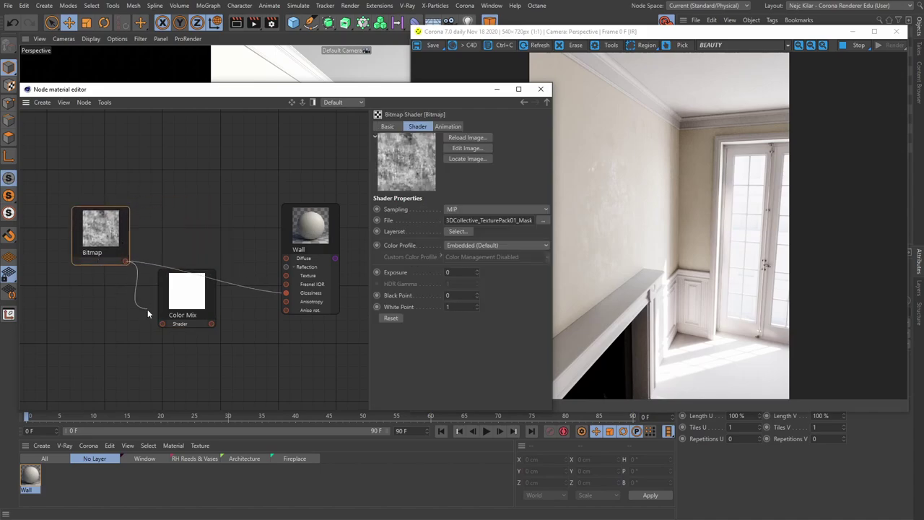
left_click_drag(147, 309, 284, 295)
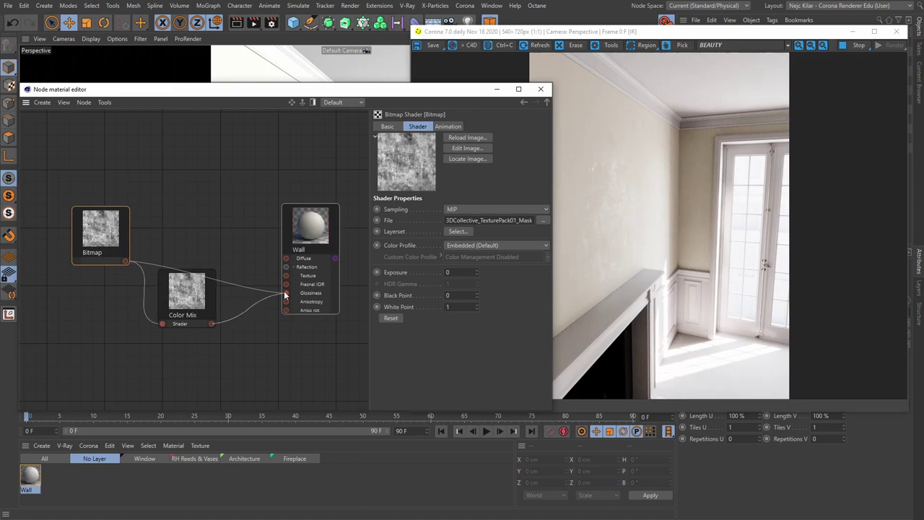
left_click_drag(199, 302, 211, 263)
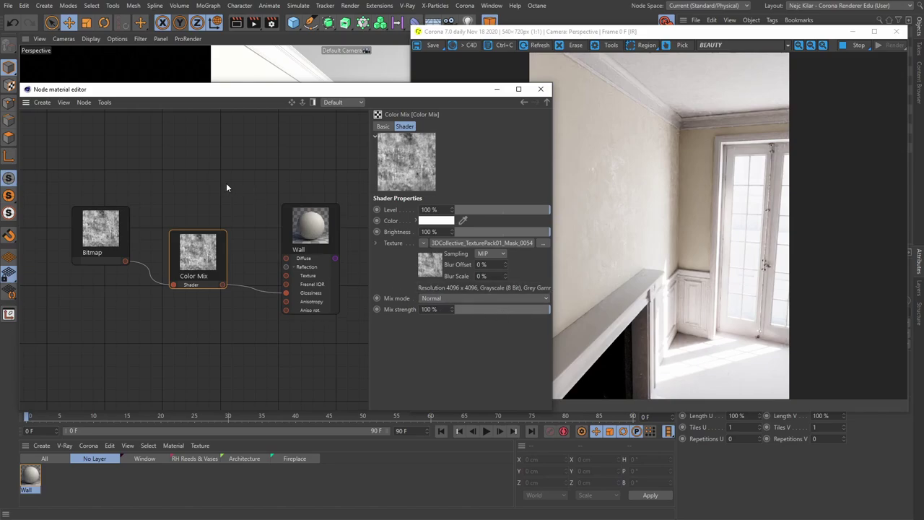
Add an unconnected Filter node and lower the Color Mix mix strength.
right_click(197, 156)
mouse_move(217, 178)
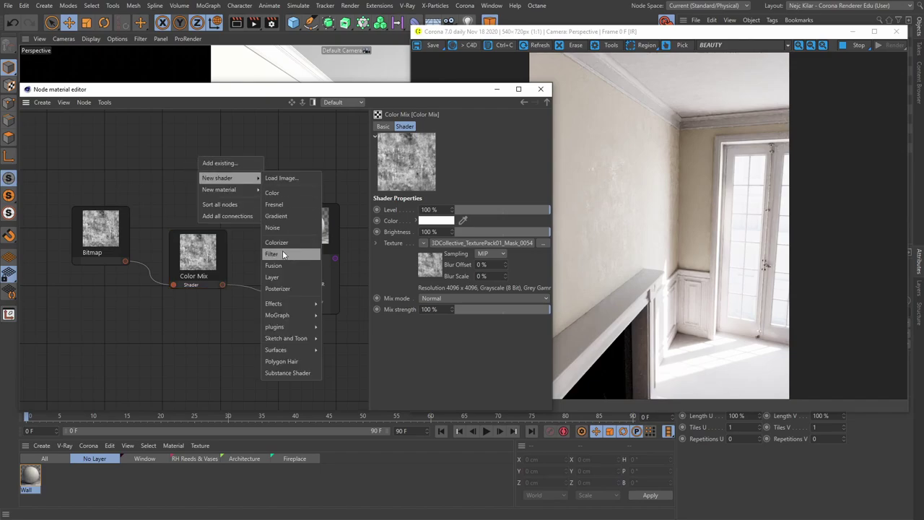
left_click(286, 253)
left_click_drag(213, 161, 226, 154)
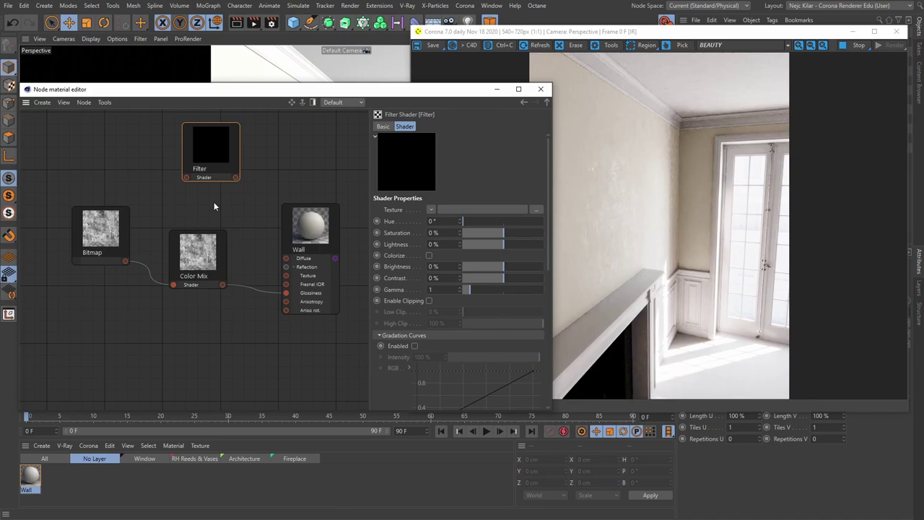
left_click(212, 246)
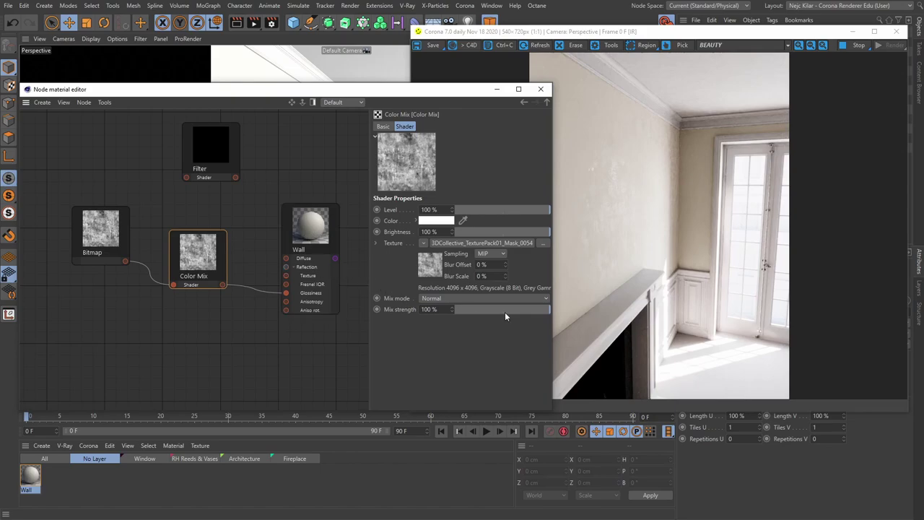
left_click_drag(504, 314, 474, 311)
left_click(587, 252)
left_click(645, 45)
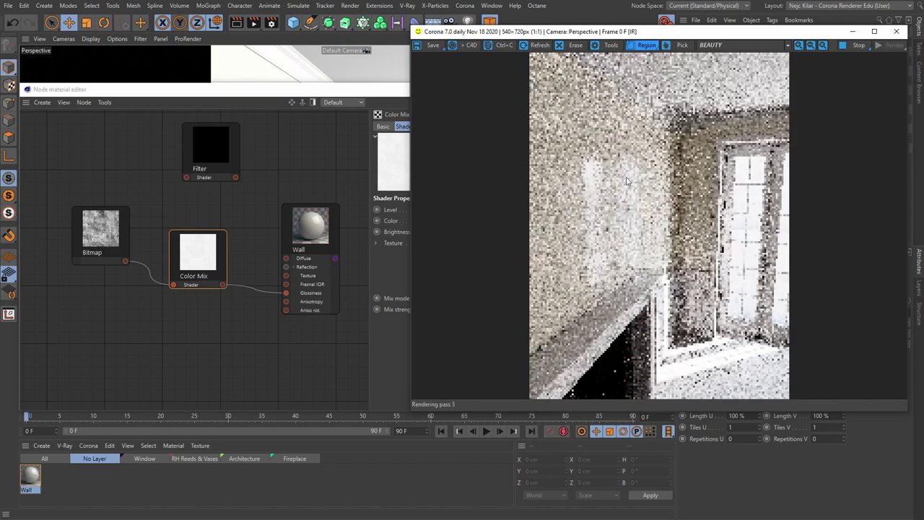
Disable Fast preview denoise during render and limit interactive rendering to a left-wall region.
left_click_drag(575, 140, 659, 286)
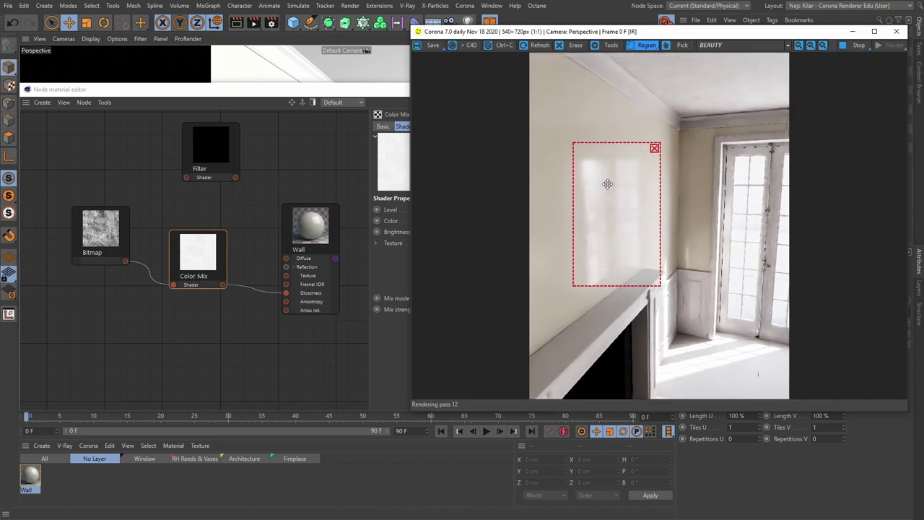
left_click(270, 24)
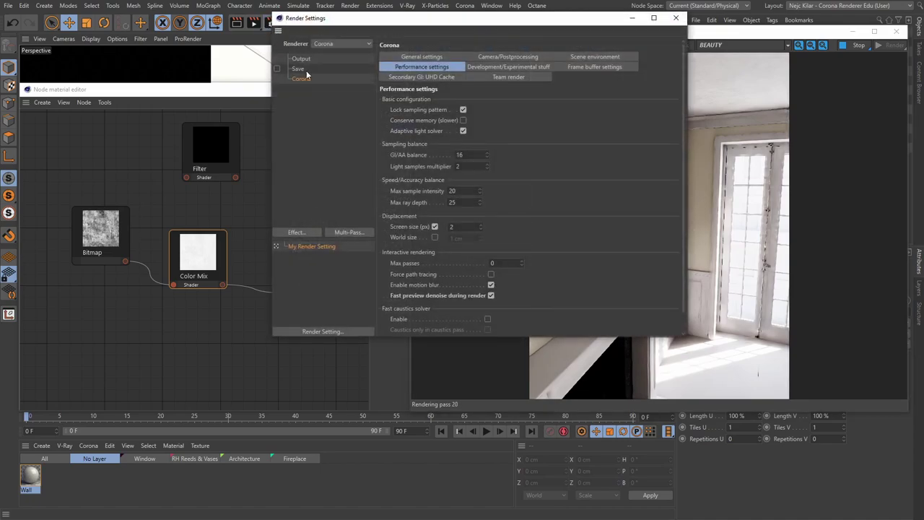
left_click(491, 296)
left_click(632, 17)
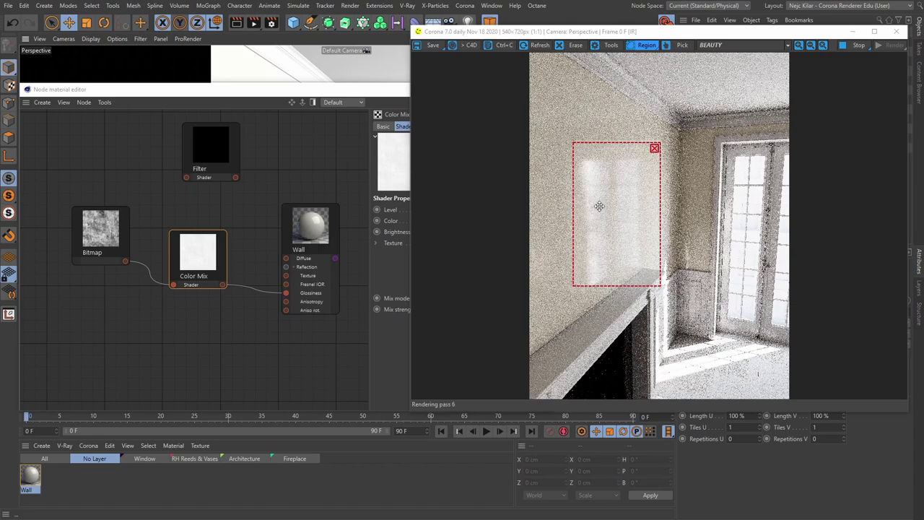
left_click_drag(602, 198, 605, 199)
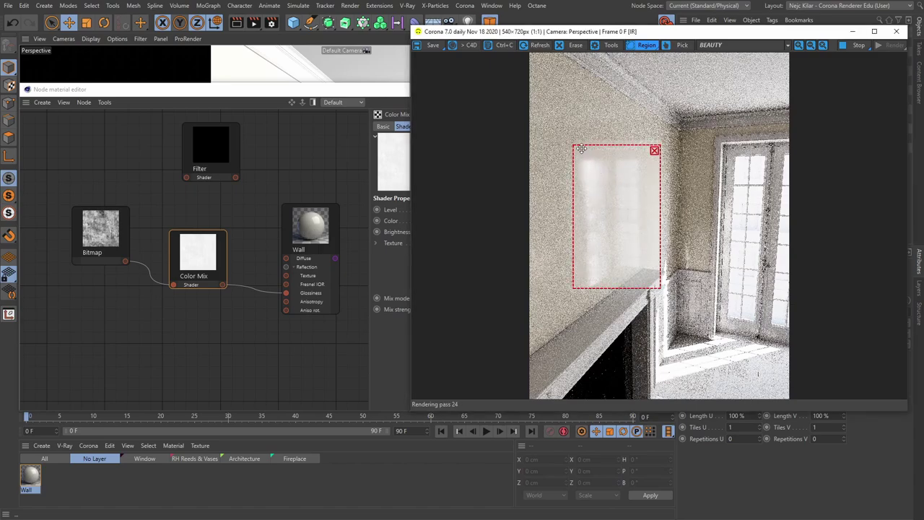
left_click_drag(581, 148, 583, 155)
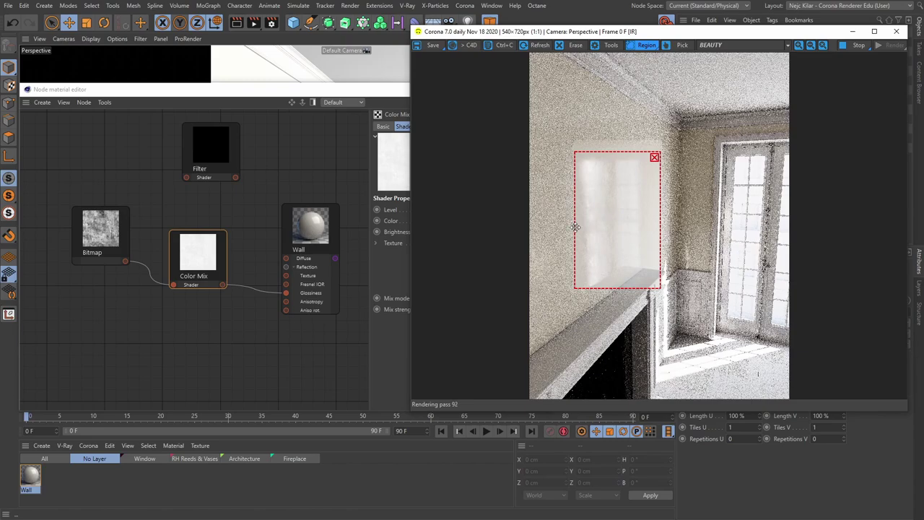
left_click(201, 260)
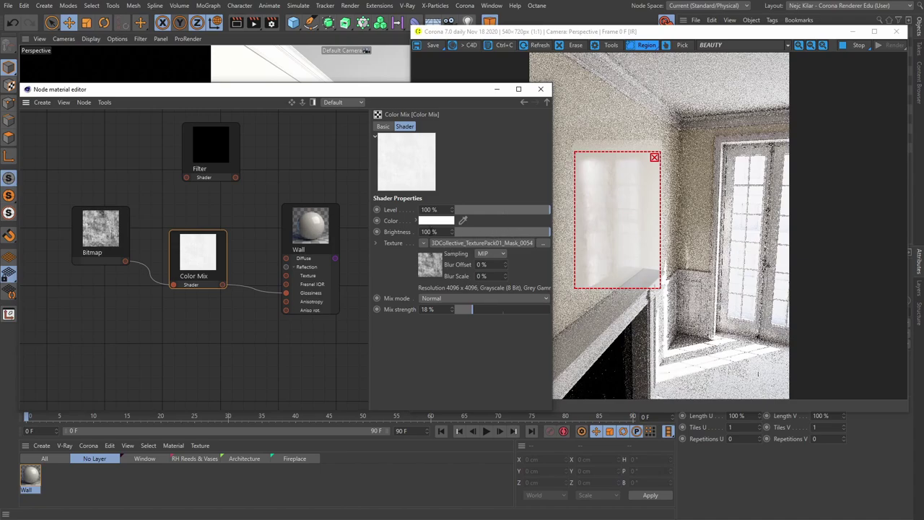
Set the Color Mix brightness to 60% and its mix strength to 25%.
left_click(435, 221)
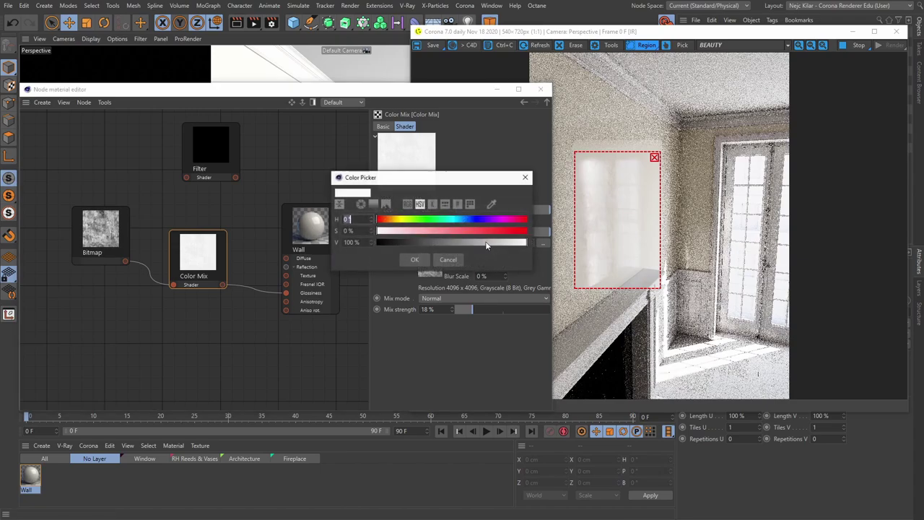
left_click(447, 259)
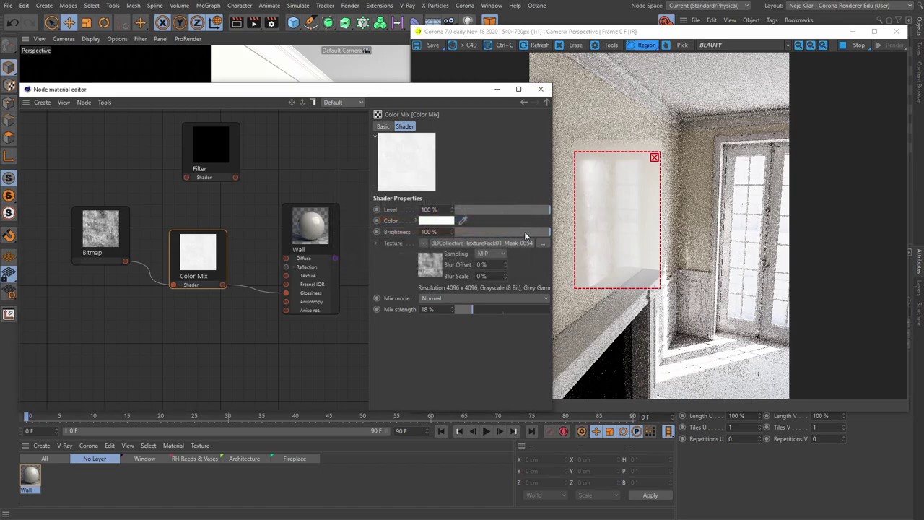
left_click_drag(524, 231, 512, 239)
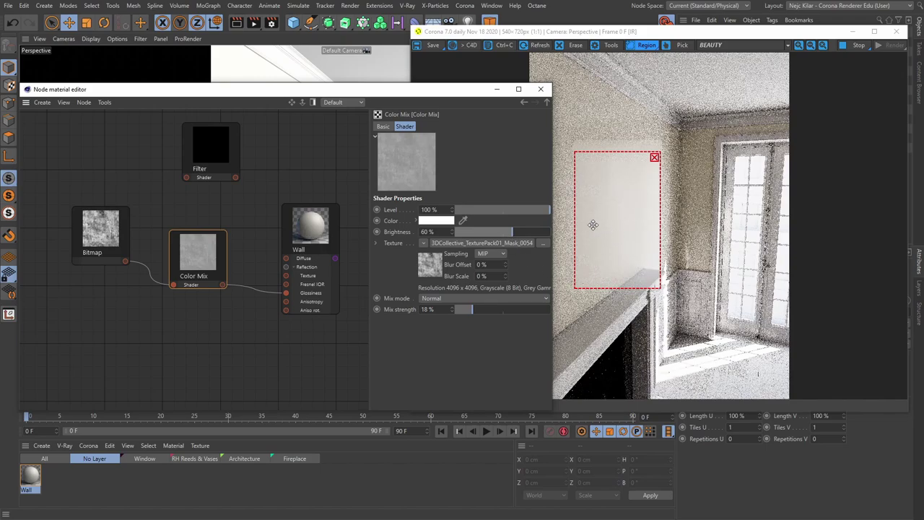
left_click(479, 309)
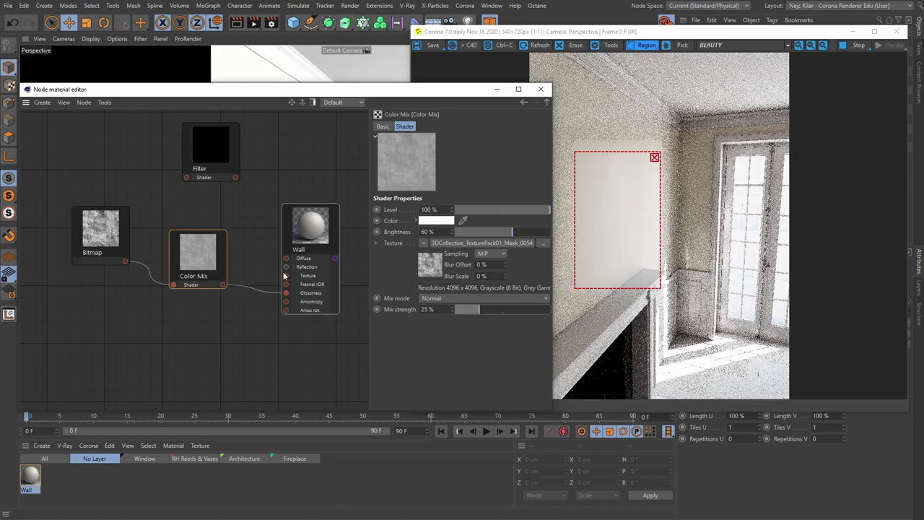
scroll(227, 290, "down", 1)
scroll(227, 288, "down", 1)
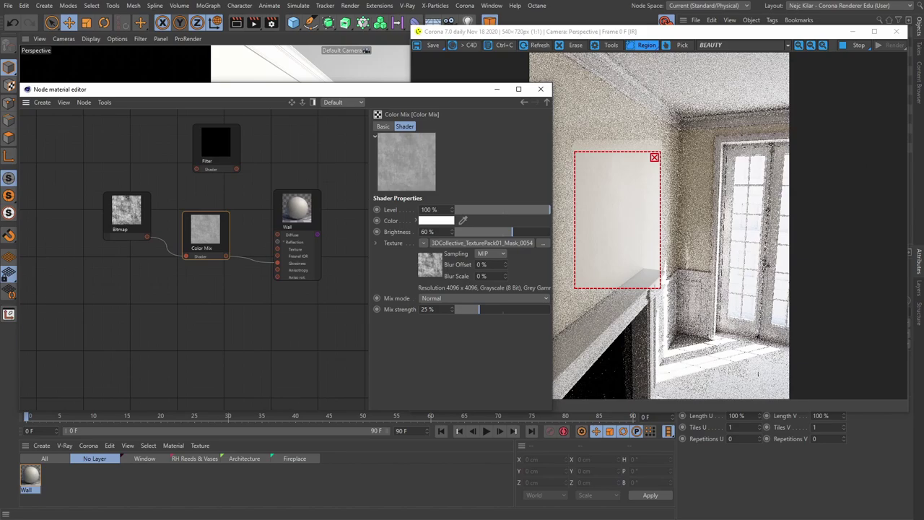
Add thbmaign_8K_Normal.jpg as a Bitmap node in the Wall graph and close Explorer.
left_click_drag(720, 183, 171, 310)
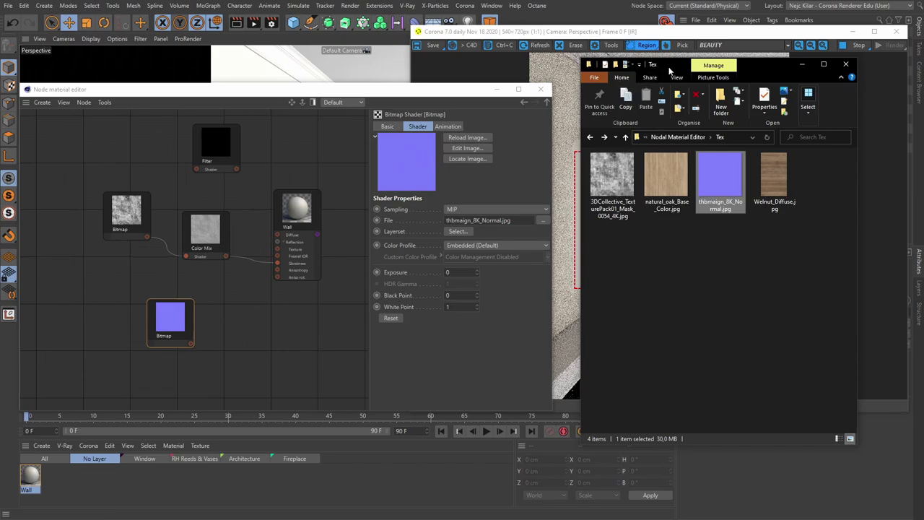
left_click(802, 64)
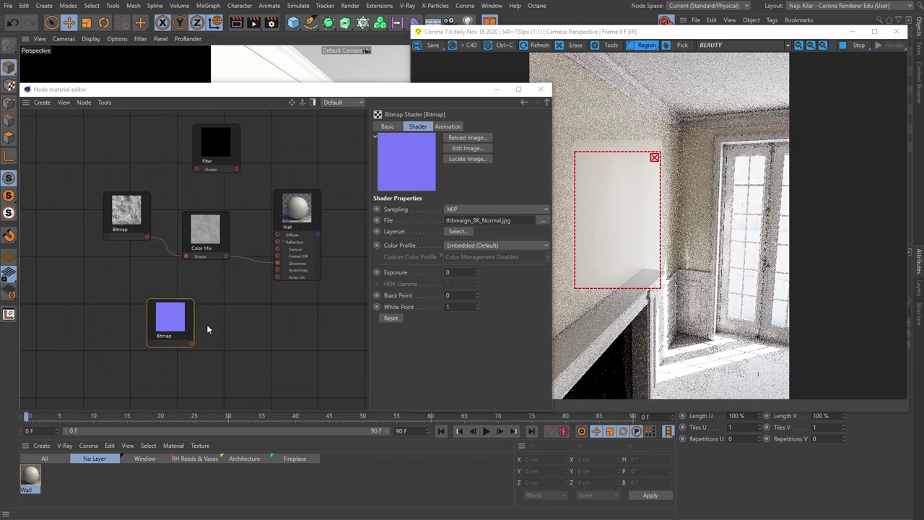
Add a Corona Normal node fed by the normal-map Bitmap, using a Linear colour profile.
left_click_drag(183, 324, 141, 315)
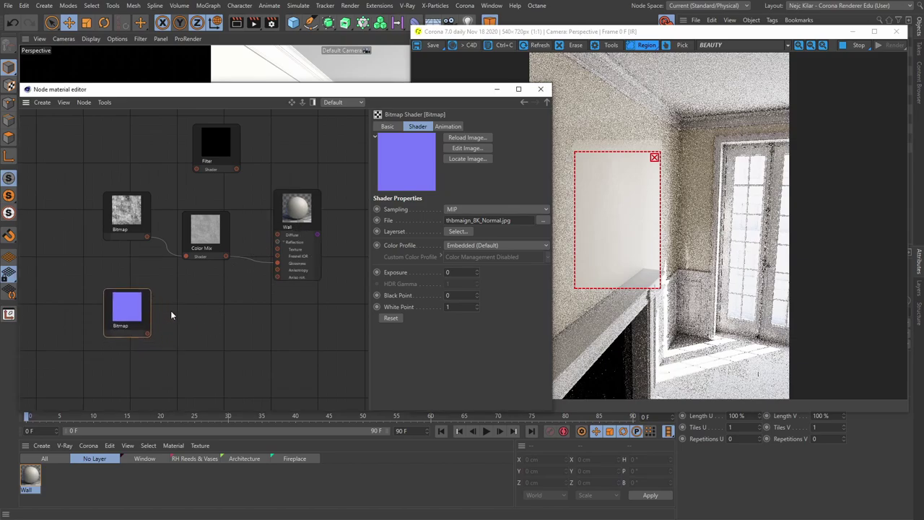
right_click(206, 304)
mouse_move(217, 327)
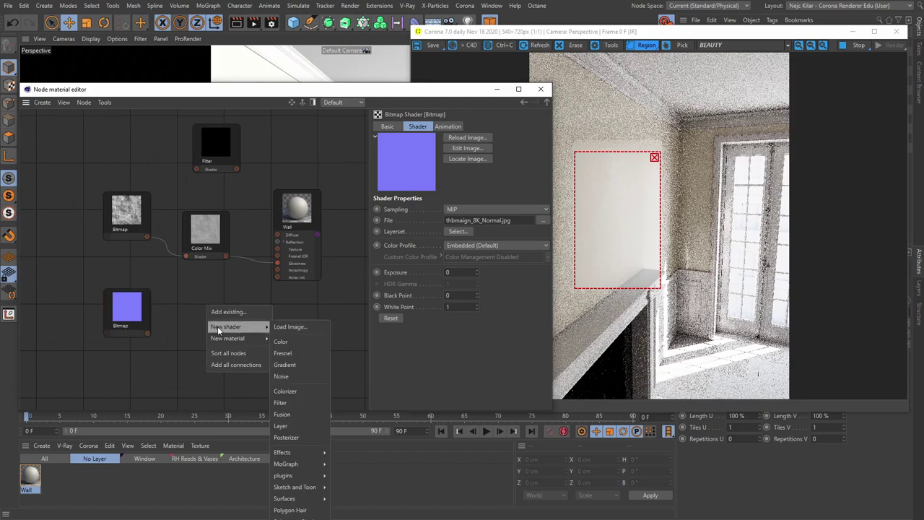
mouse_move(293, 479)
mouse_move(340, 488)
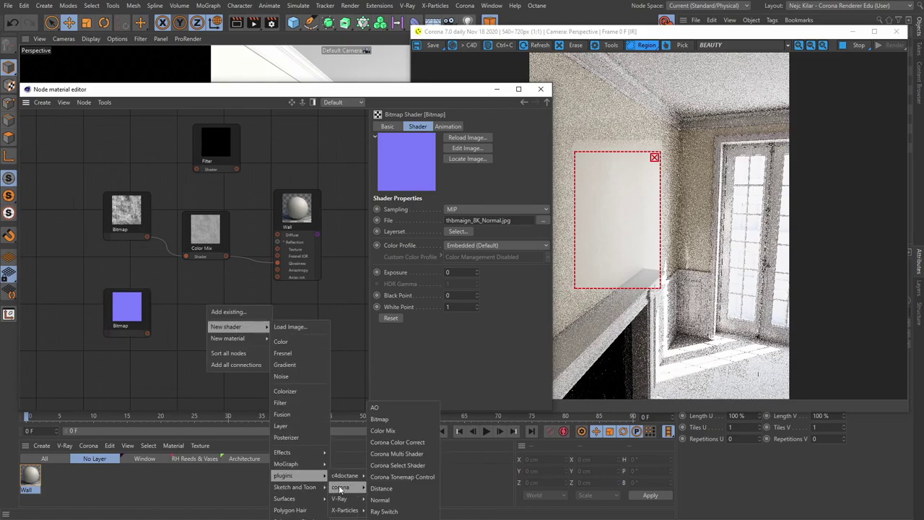
left_click(380, 500)
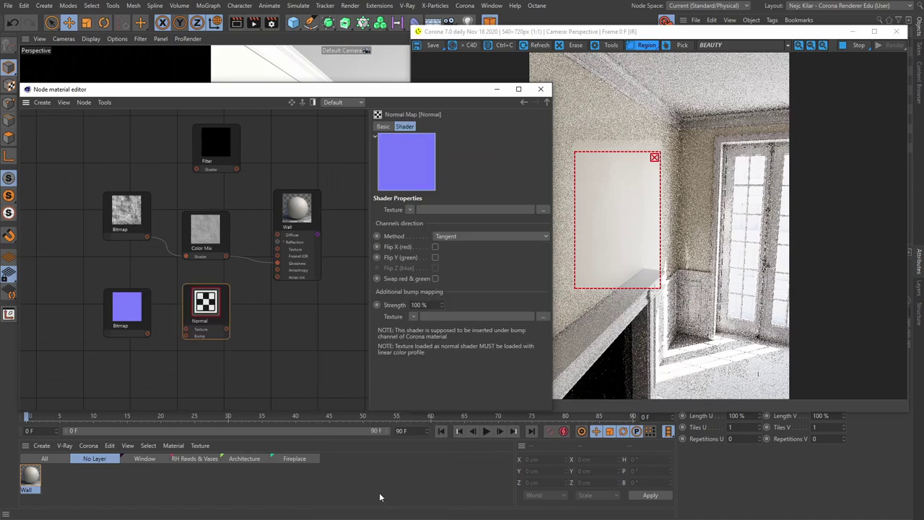
left_click(136, 310)
left_click_drag(137, 311, 182, 334)
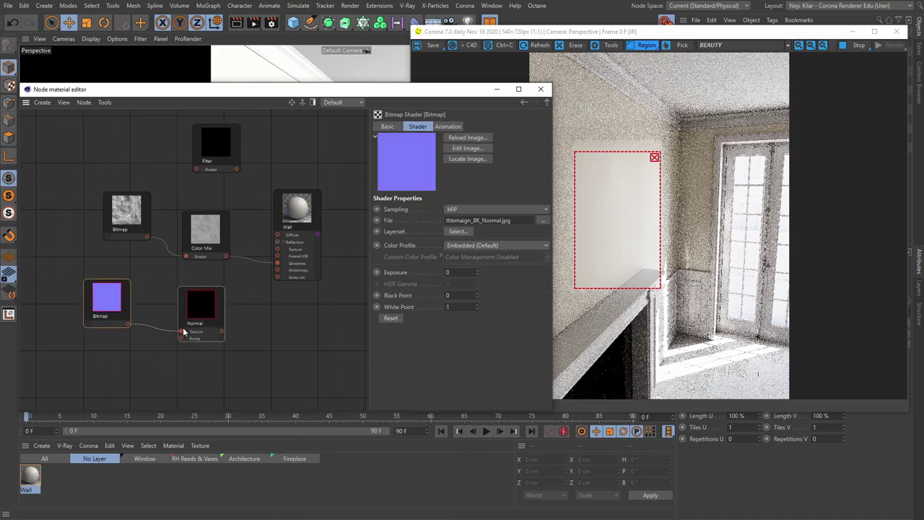
mouse_move(220, 330)
left_mouse_down()
mouse_move(278, 281)
mouse_move(223, 326)
left_mouse_up()
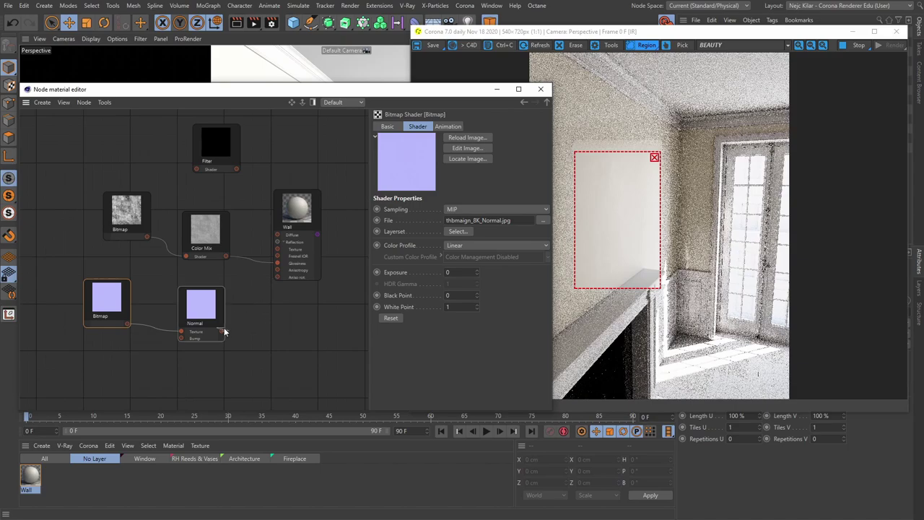
left_click(294, 210)
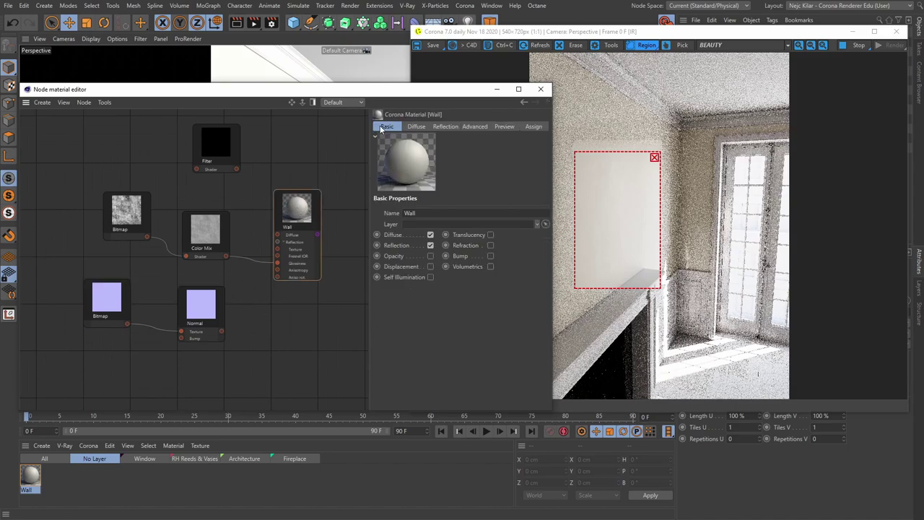
Enable Wall's bump driven by the Normal node at 15% strength, and clear the render region.
left_click(490, 257)
left_click_drag(223, 332, 277, 285)
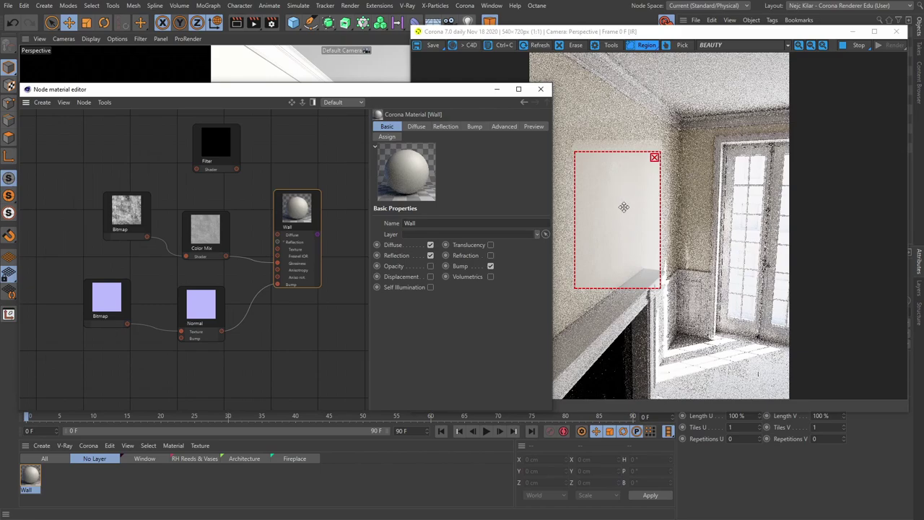
left_click(200, 303)
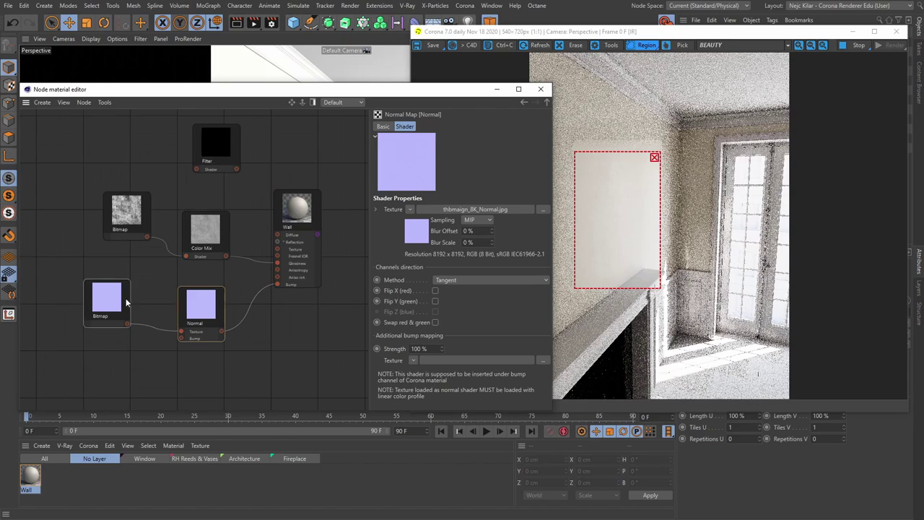
left_click(296, 209)
left_click(474, 127)
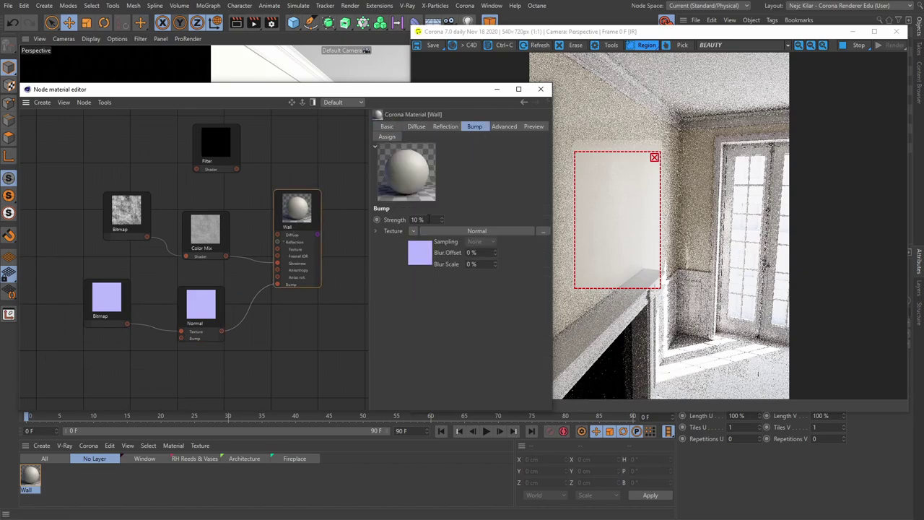
scroll(429, 218, "up", 5)
left_click(655, 157)
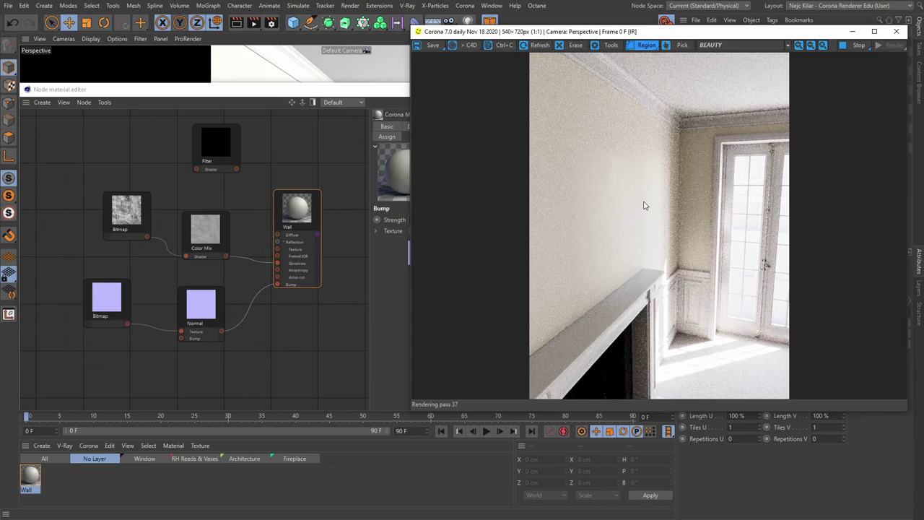
Add a Layer shader and a Color shader node to the graph and arrange them.
left_click(156, 256)
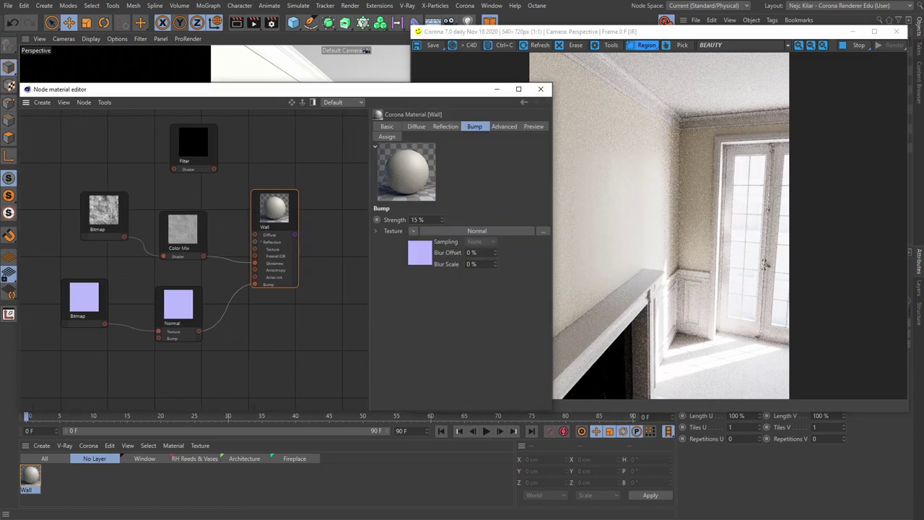
right_click(114, 162)
mouse_move(137, 183)
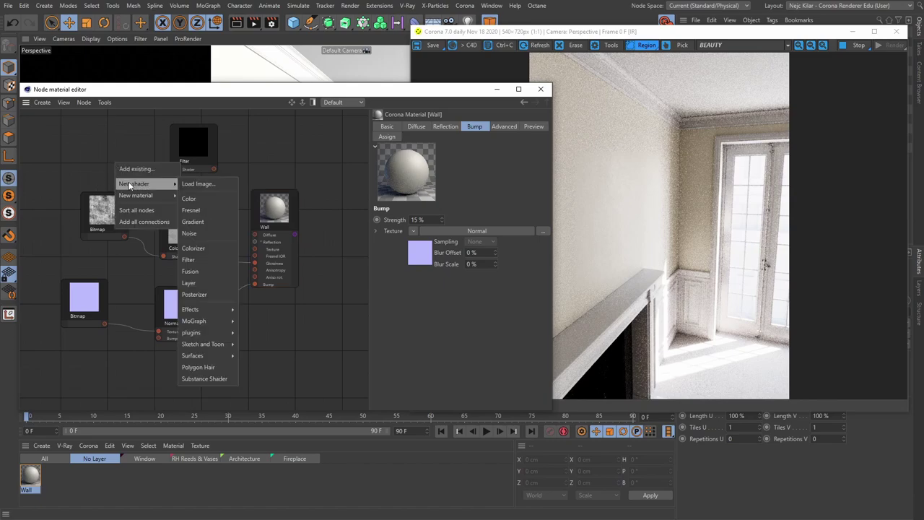
left_click(210, 282)
left_click_drag(121, 154, 130, 157)
right_click(170, 189)
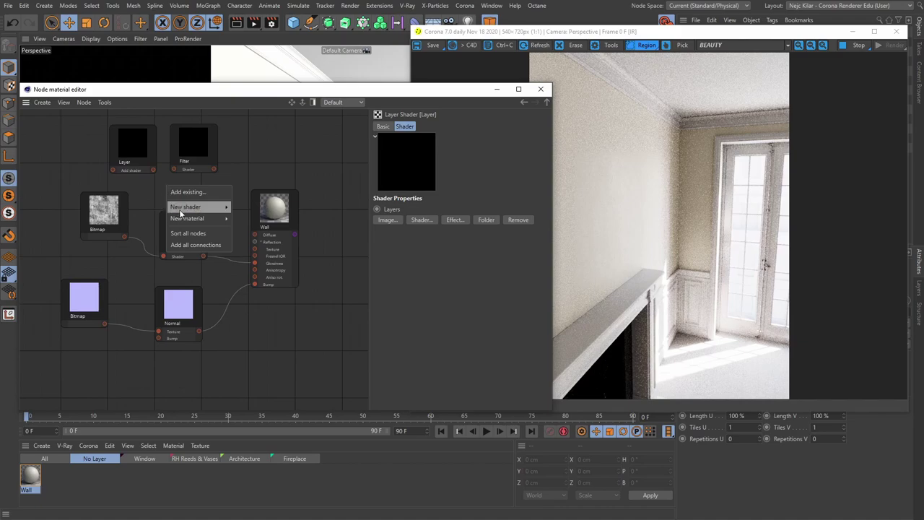
mouse_move(188, 210)
left_click(253, 224)
left_click_drag(174, 192, 74, 164)
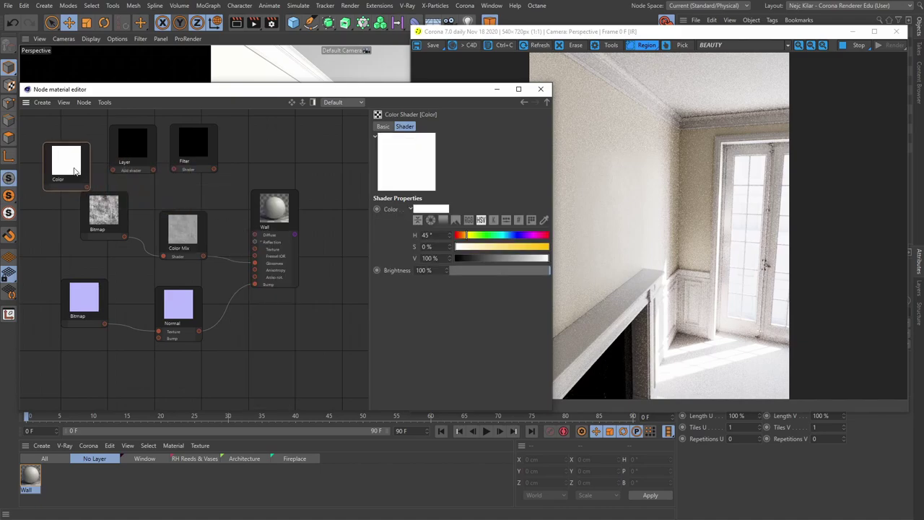
middle_click_drag(169, 168, 188, 200)
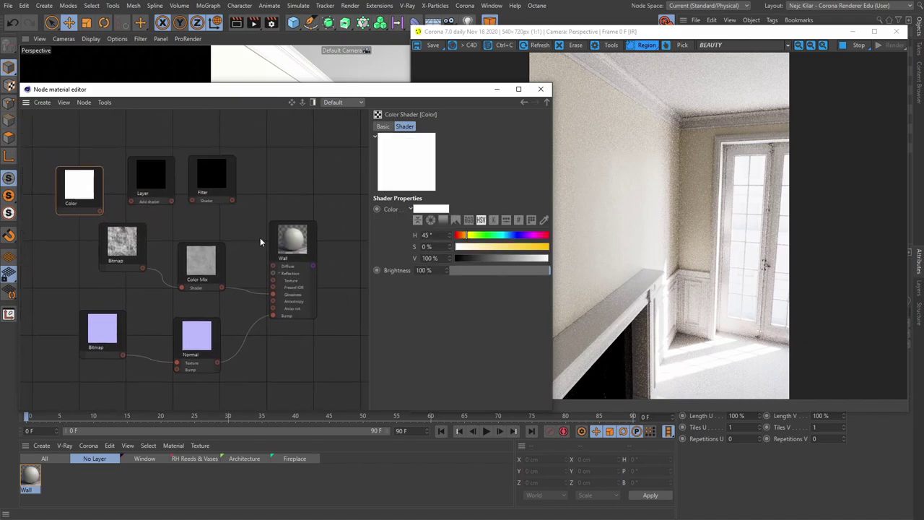
Copy the Wall's light grey diffuse colour into the Color shader.
left_click(293, 242)
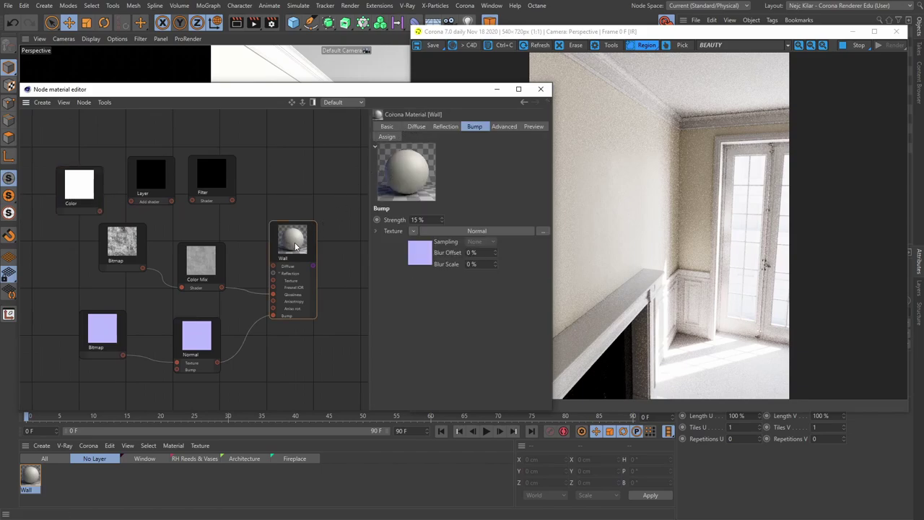
left_click(416, 127)
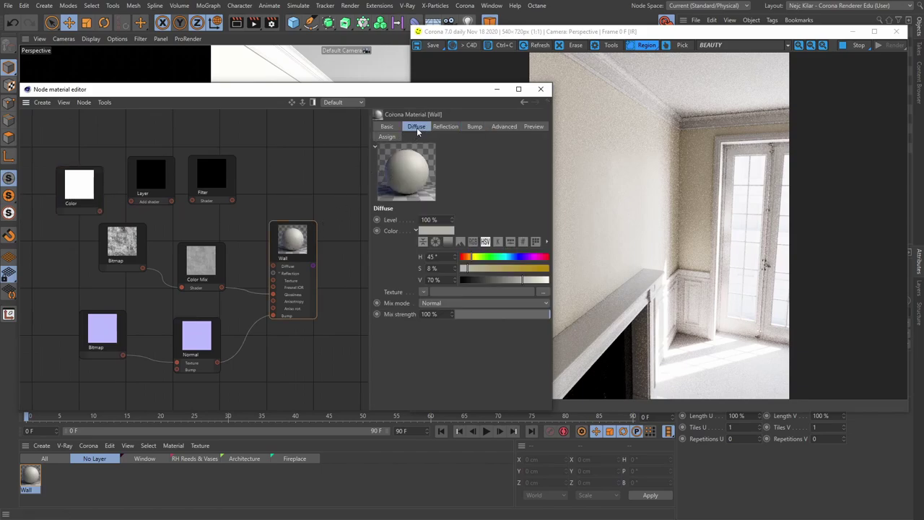
right_click(434, 234)
key("Escape")
left_click(84, 192)
right_click(432, 228)
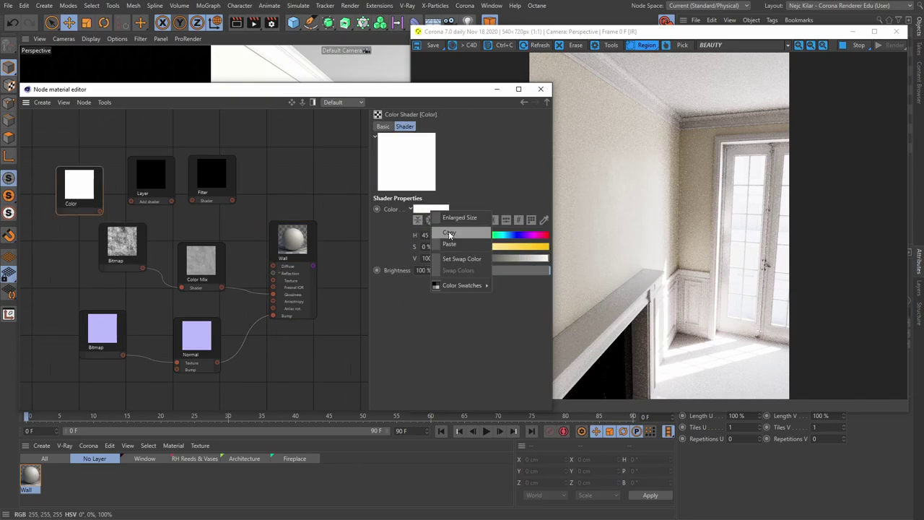
left_click(452, 247)
Wire the Color node and then the Bitmap node into the Layer shader as layers.
left_click_drag(129, 247, 61, 253)
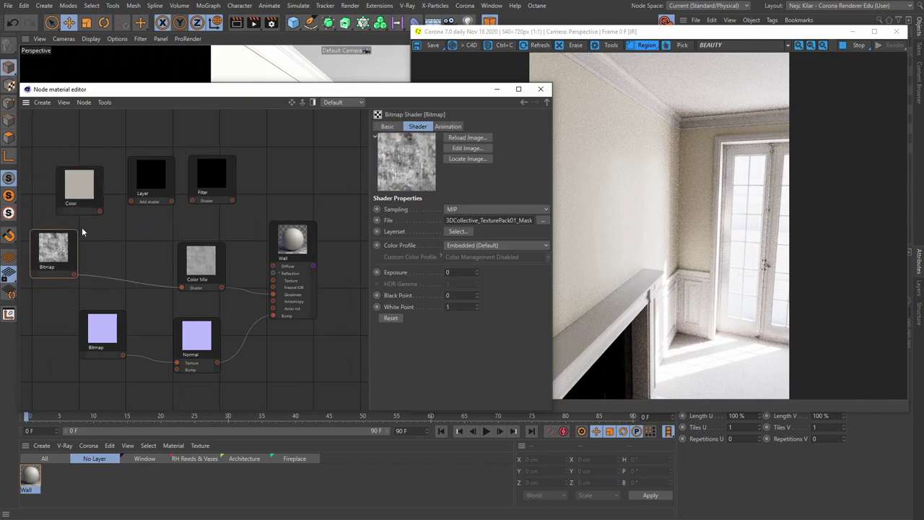
left_click(92, 202)
left_click_drag(100, 215, 130, 206)
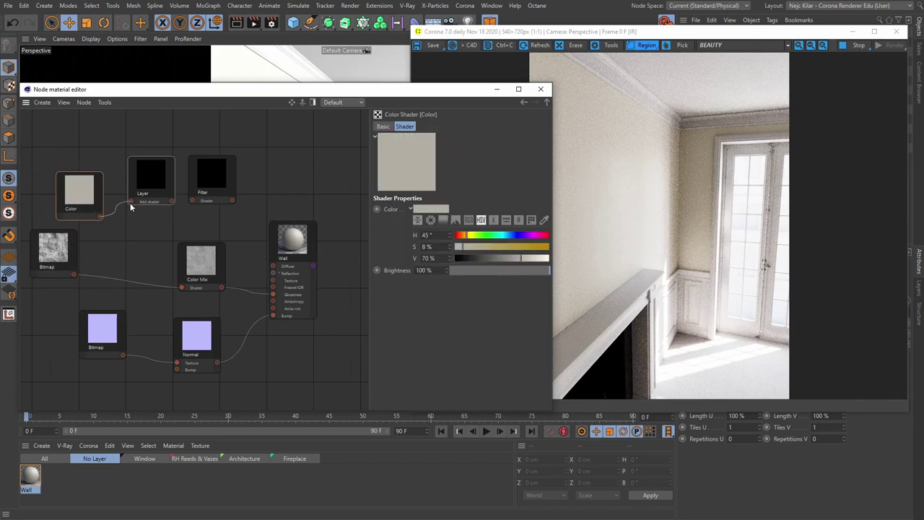
left_click_drag(217, 189, 227, 130)
left_click(150, 188)
middle_click_drag(83, 239, 124, 237)
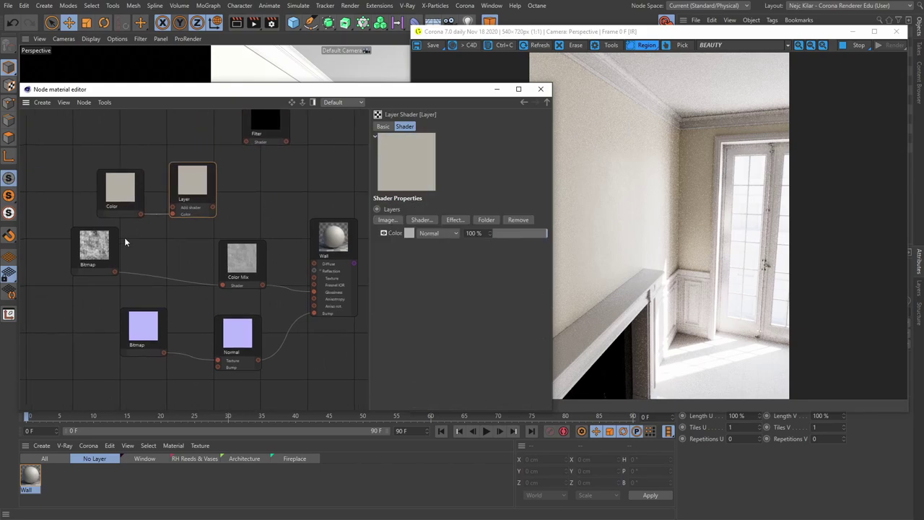
left_click_drag(115, 272, 170, 208)
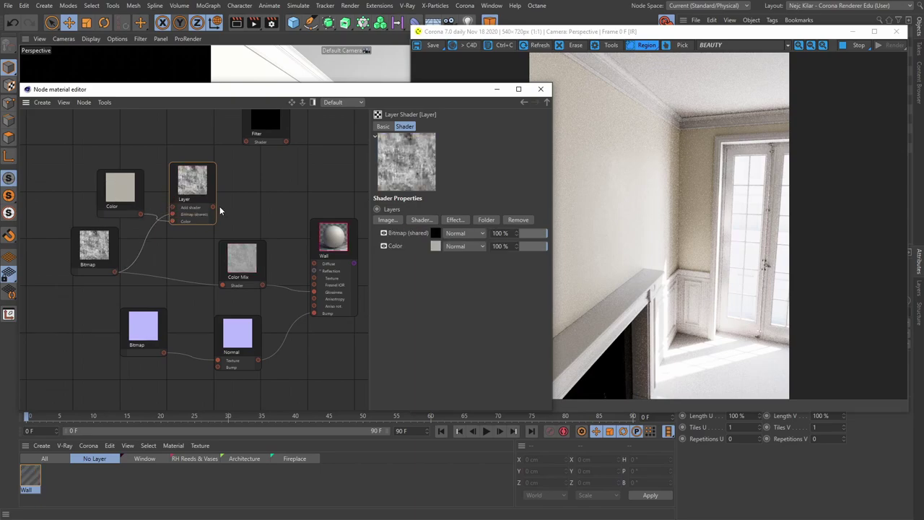
Feed the Layer shader into Wall's Diffuse, with Bitmap set to Multiply at 10% opacity, and draw a render region.
left_click_drag(266, 212, 313, 264)
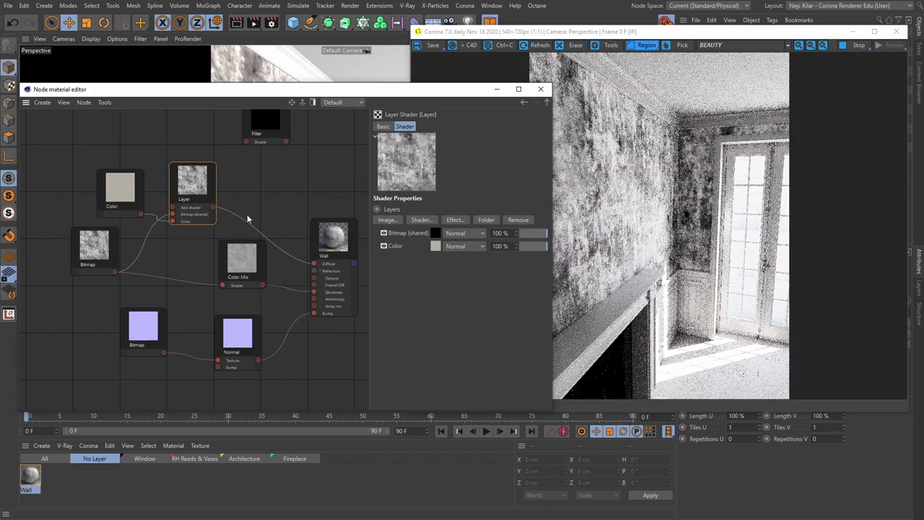
left_click(464, 233)
left_click(465, 260)
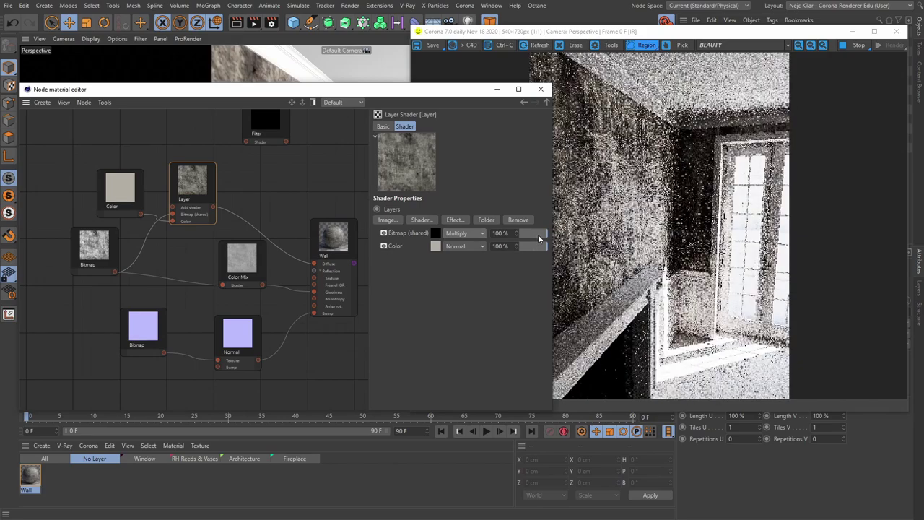
left_click_drag(538, 234, 525, 239)
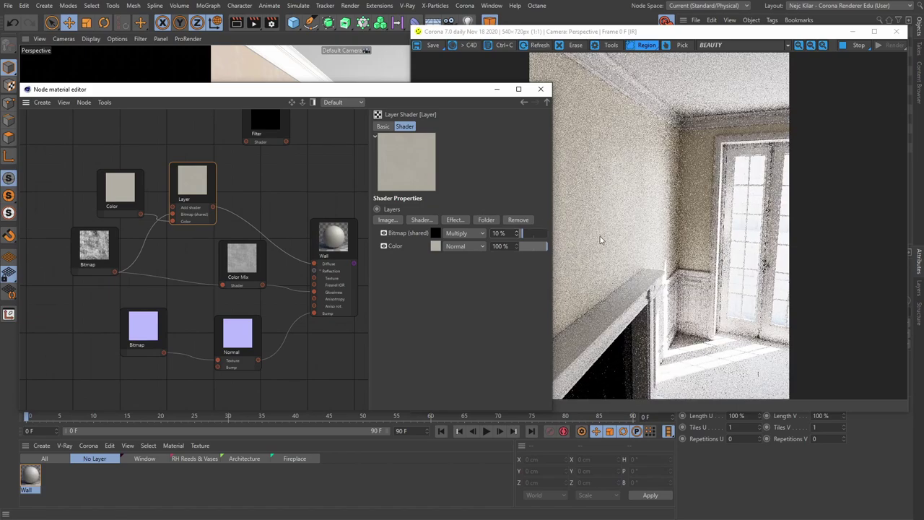
mouse_move(575, 161)
left_mouse_down()
mouse_move(679, 269)
mouse_move(655, 245)
left_mouse_up()
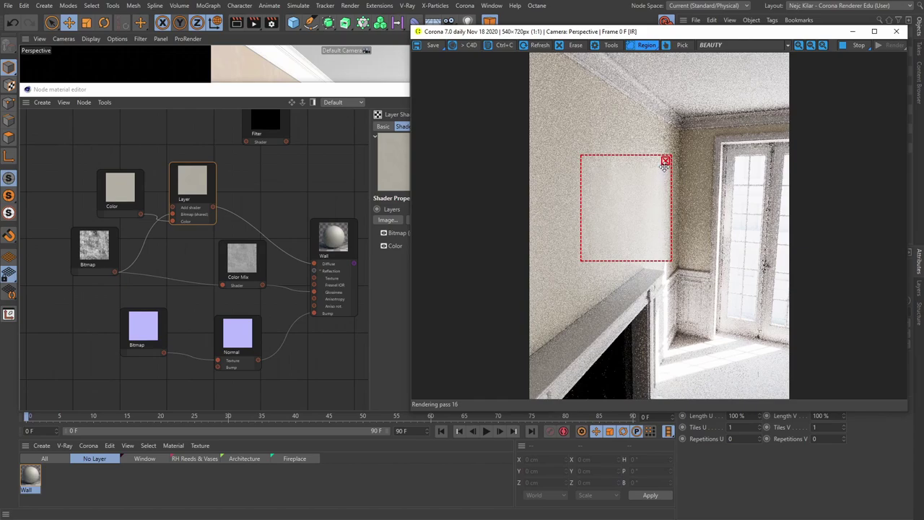
Remove the render region, view through Camera, and draw a new region over the upper wall.
scroll(610, 216, "up", 1)
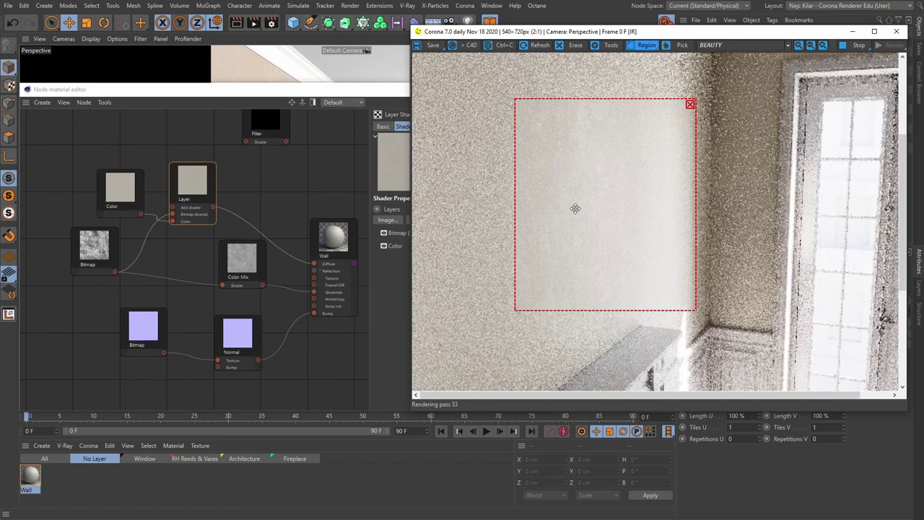
scroll(650, 247, "down", 1)
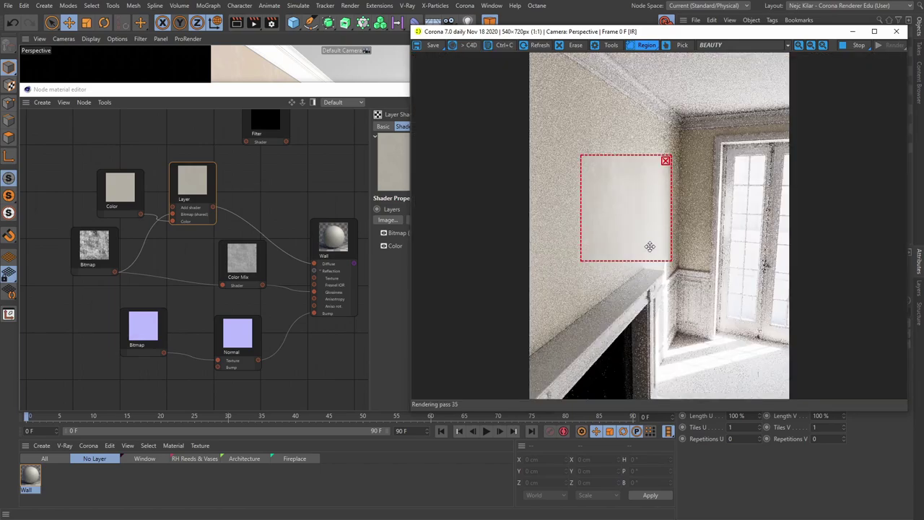
left_click(666, 160)
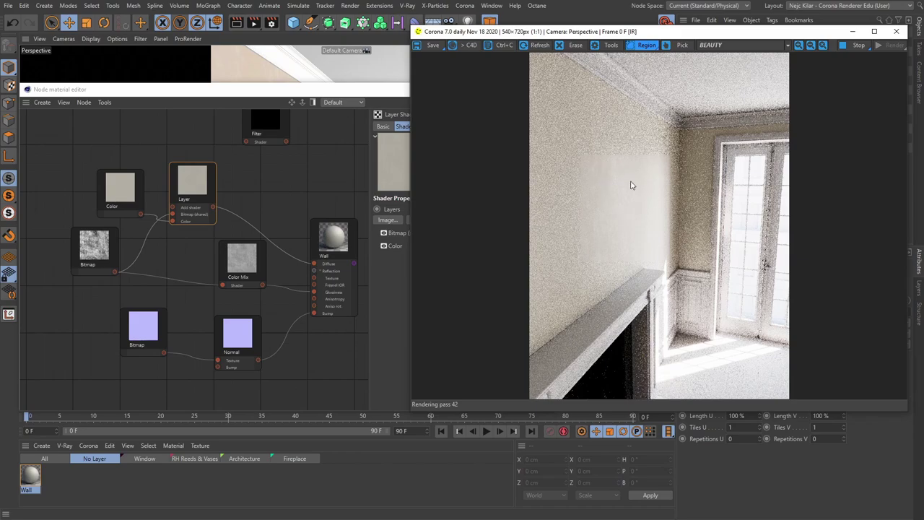
left_click(344, 51)
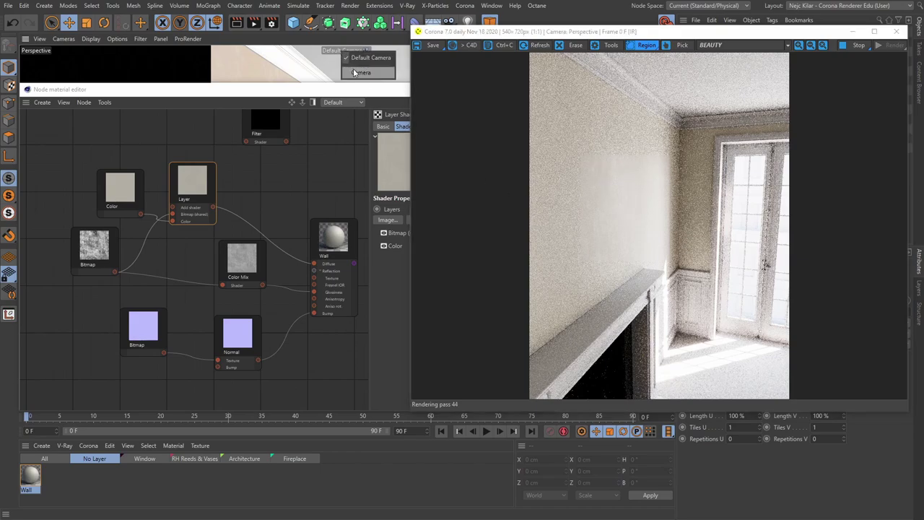
left_click(356, 73)
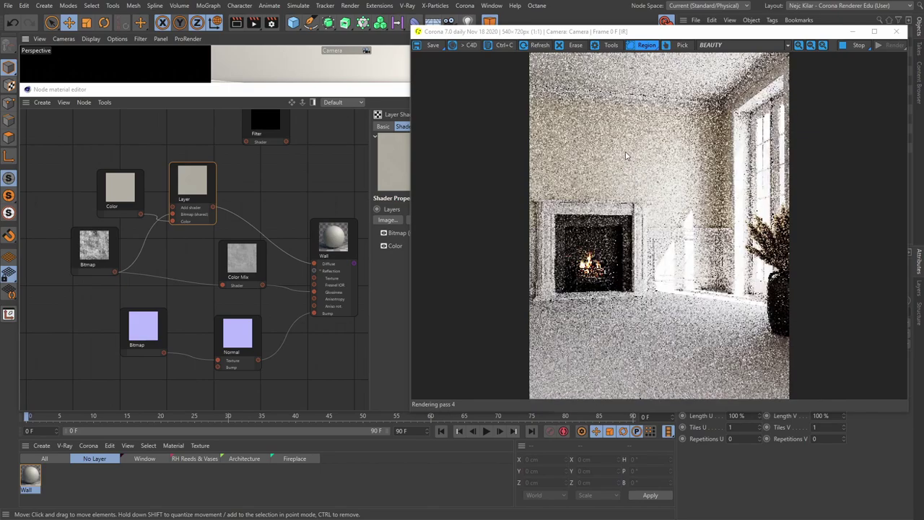
left_click_drag(558, 105, 532, 83)
left_click_drag(629, 160, 745, 220)
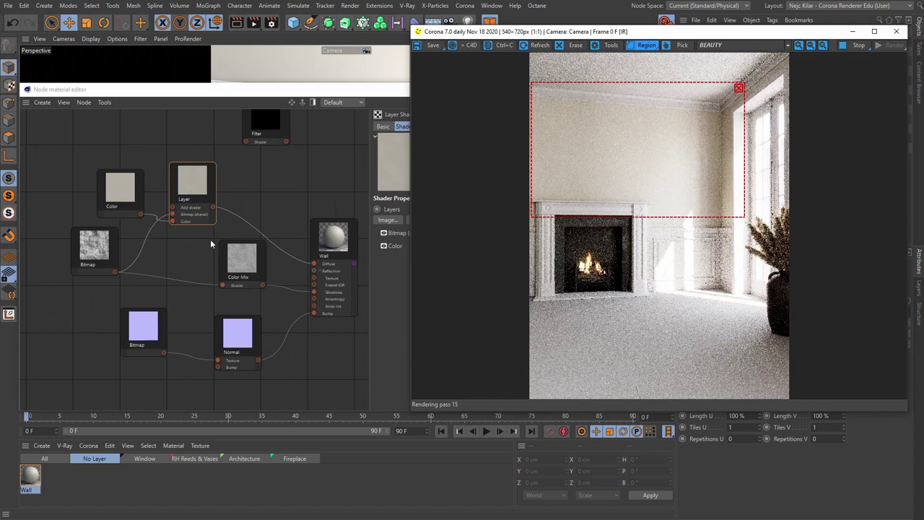
Bring the node material editor forward and adjust the graph view.
left_click(243, 244)
scroll(244, 245, "down", 3)
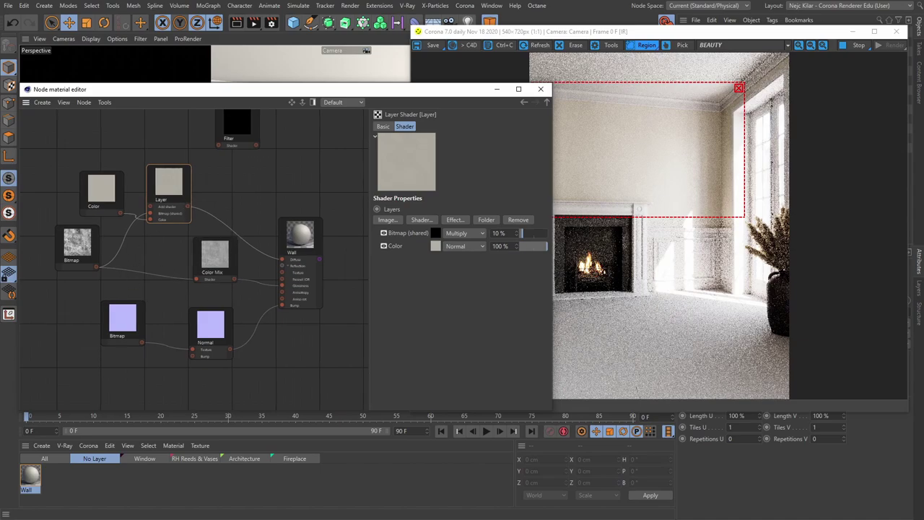
middle_click_drag(153, 255, 158, 256)
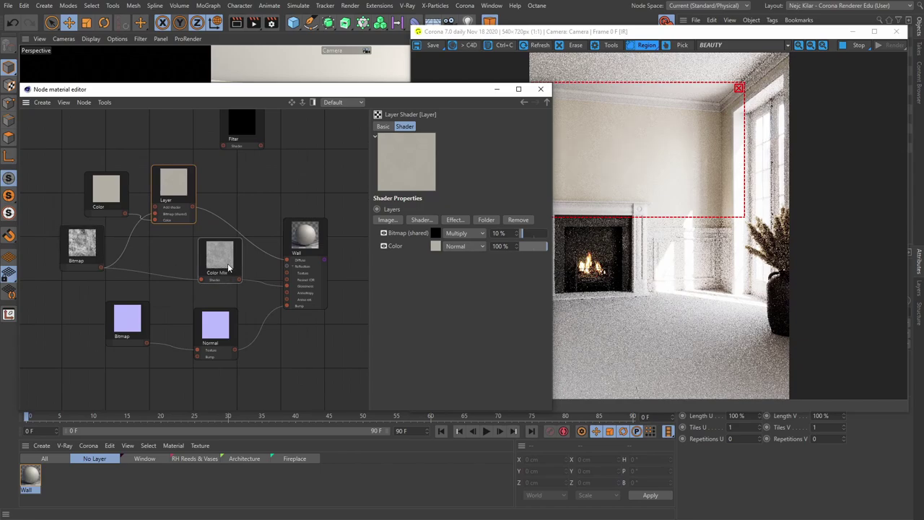
Check the Wall's reflection glossiness texture, then select the Bitmap shader to view its texture file.
left_click(287, 287)
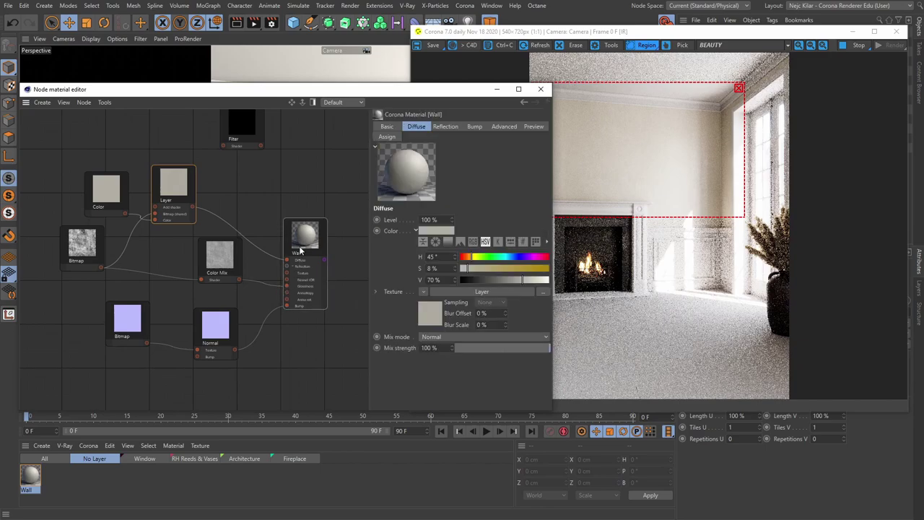
left_click(445, 126)
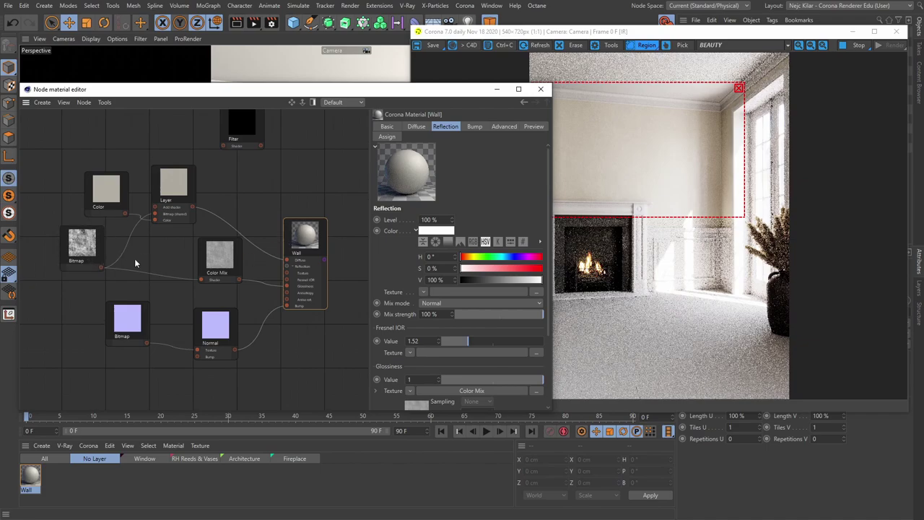
left_click(87, 247)
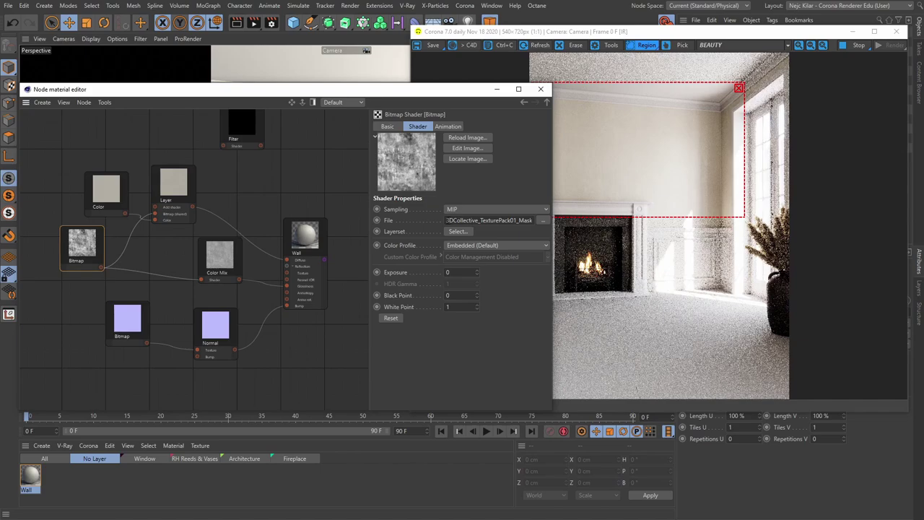
Read the Bitmap's full texture file name, then add a new Layer shader to the graph.
left_click_drag(448, 220, 532, 220)
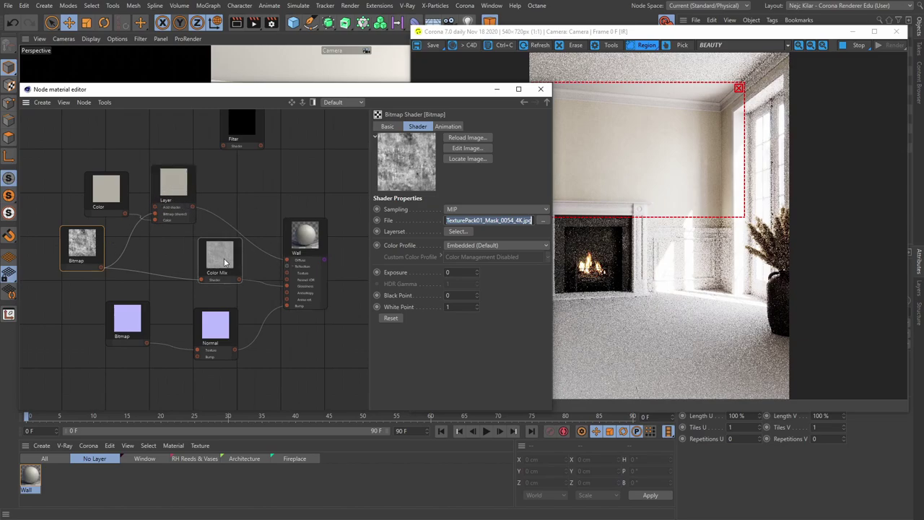
left_click(256, 210)
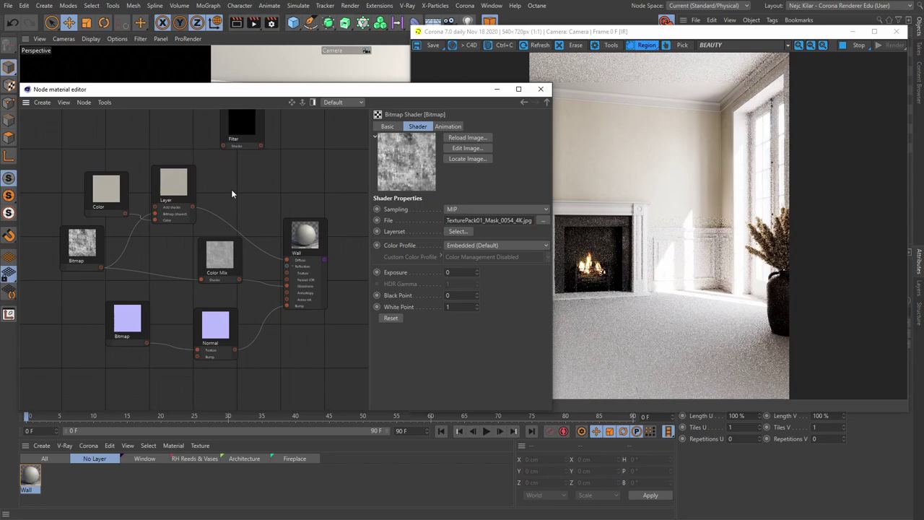
right_click(283, 173)
mouse_move(325, 195)
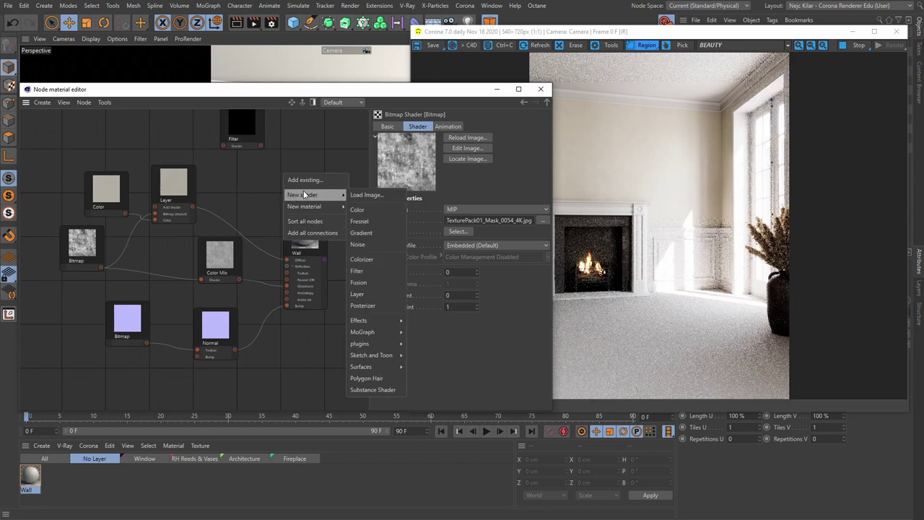
left_click(358, 294)
left_click_drag(285, 172, 235, 184)
Add a Filter shader above the Normal node and place the new Layer beside Color Mix.
right_click(298, 176)
mouse_move(325, 199)
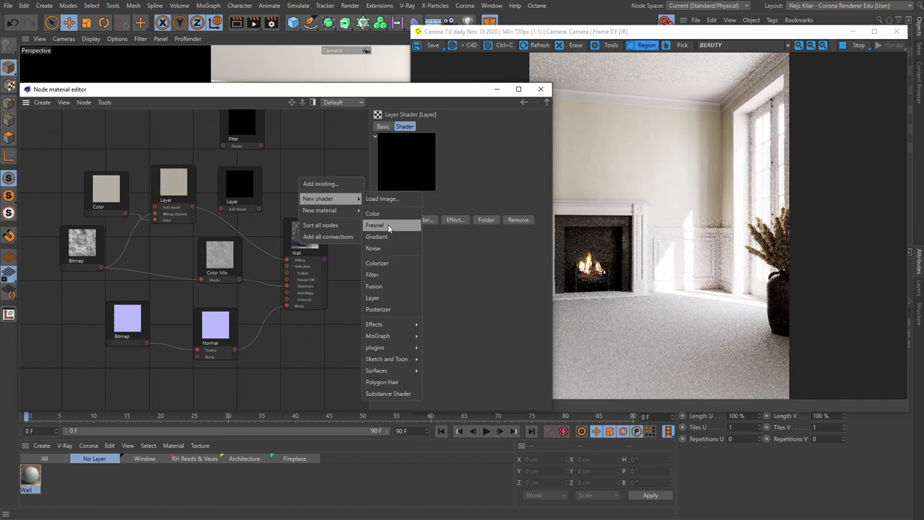
left_click(385, 275)
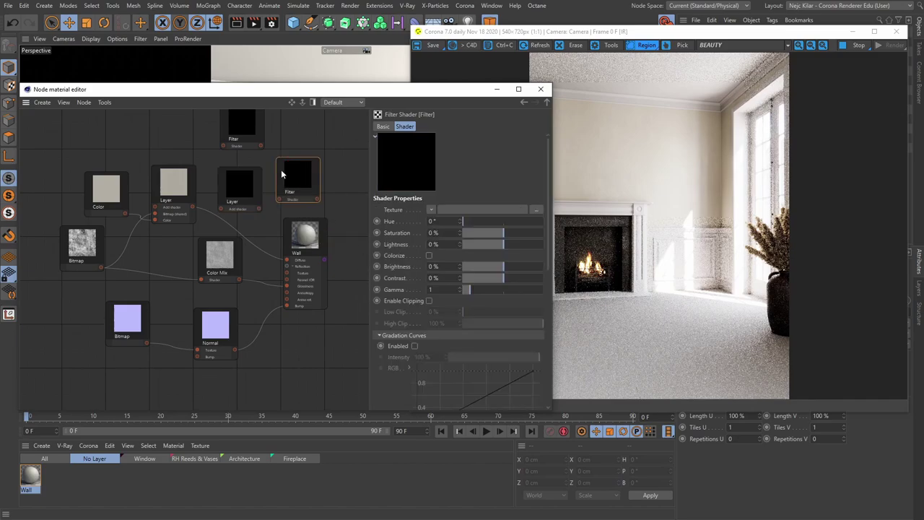
left_click_drag(309, 177, 164, 127)
left_click_drag(173, 140, 227, 309)
left_click_drag(239, 184, 190, 230)
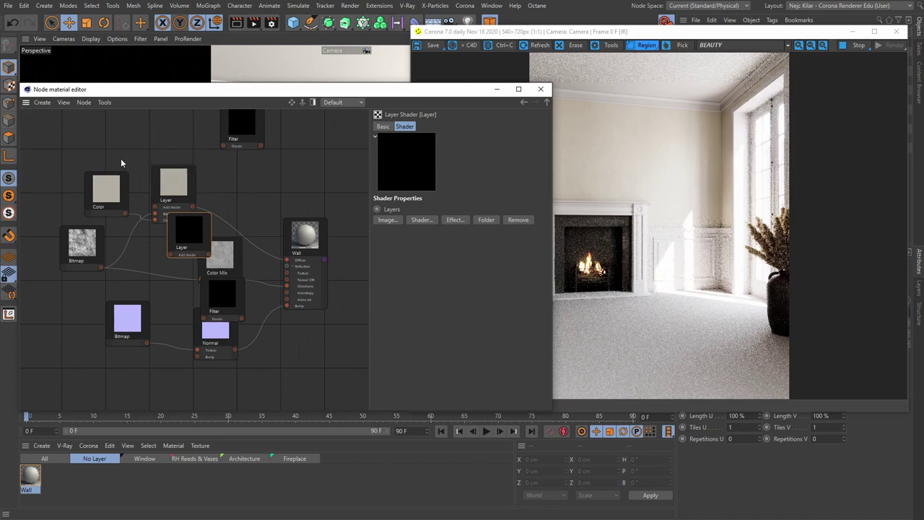
Open the node editor's View menu.
left_click(84, 103)
left_click(84, 103)
left_click(63, 102)
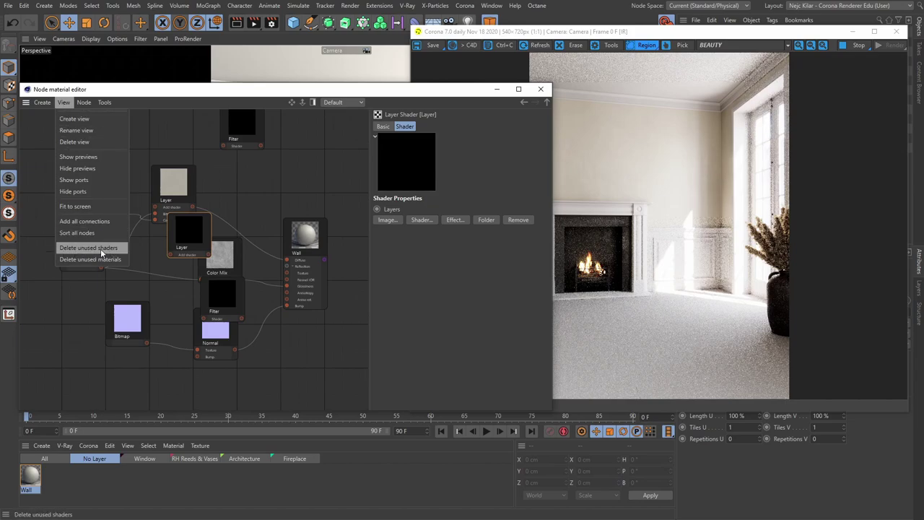
Delete the shaders not connected to anything in the node graph.
left_click(98, 250)
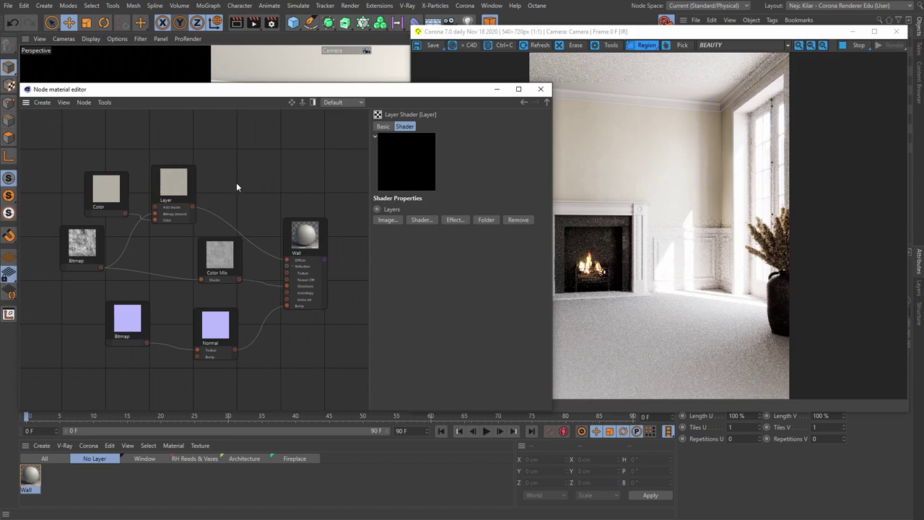
left_click(64, 103)
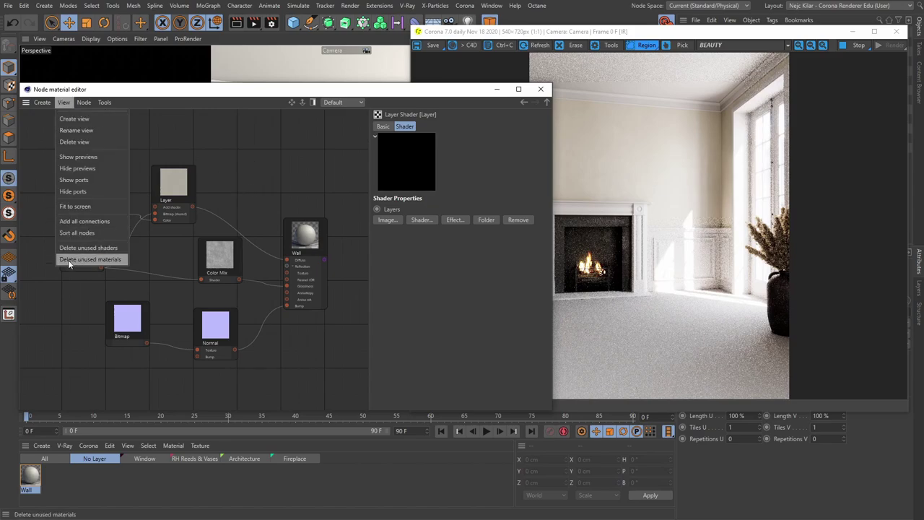
left_click(258, 180)
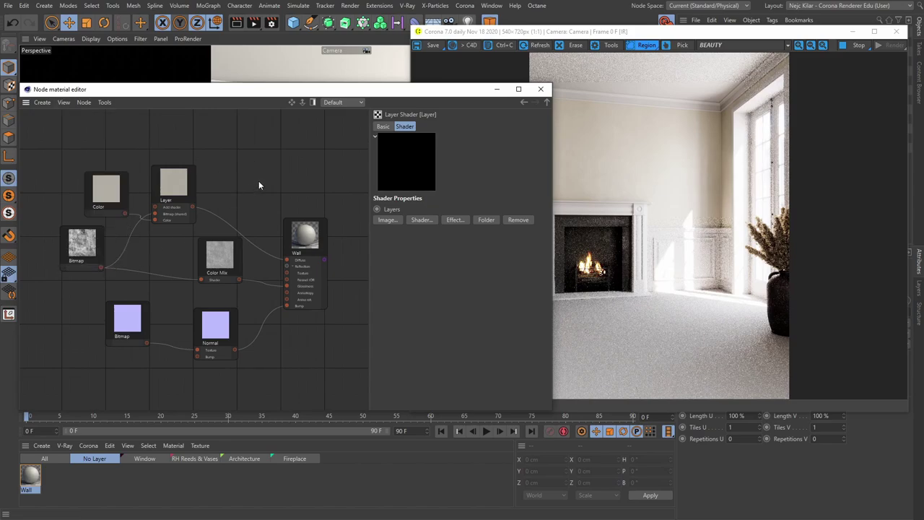
Add a temporary Corona material to the node editor, then delete unused materials, leaving only Wall.
left_click(93, 447)
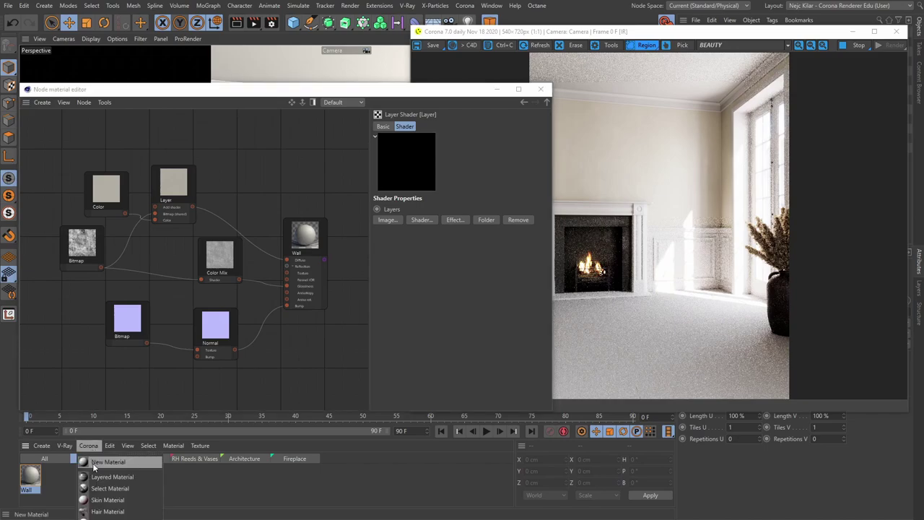
left_click(94, 463)
left_click_drag(31, 475, 263, 145)
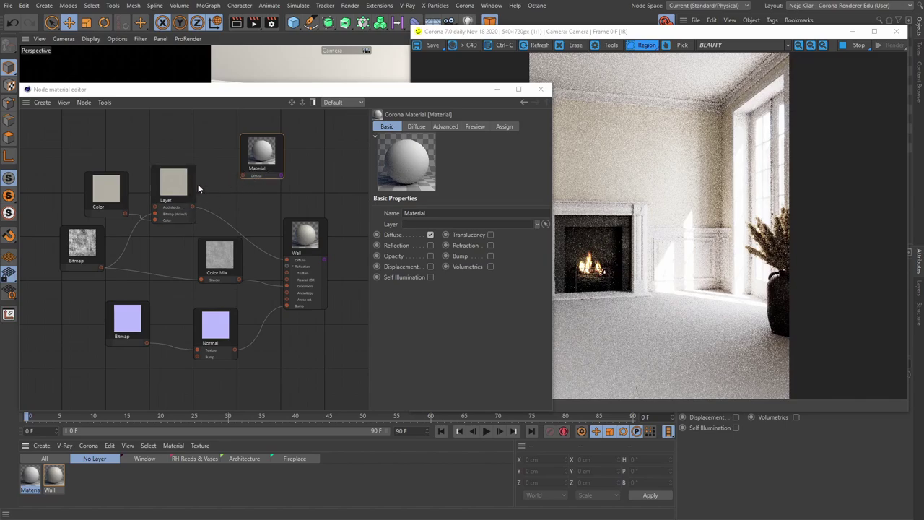
left_click(63, 103)
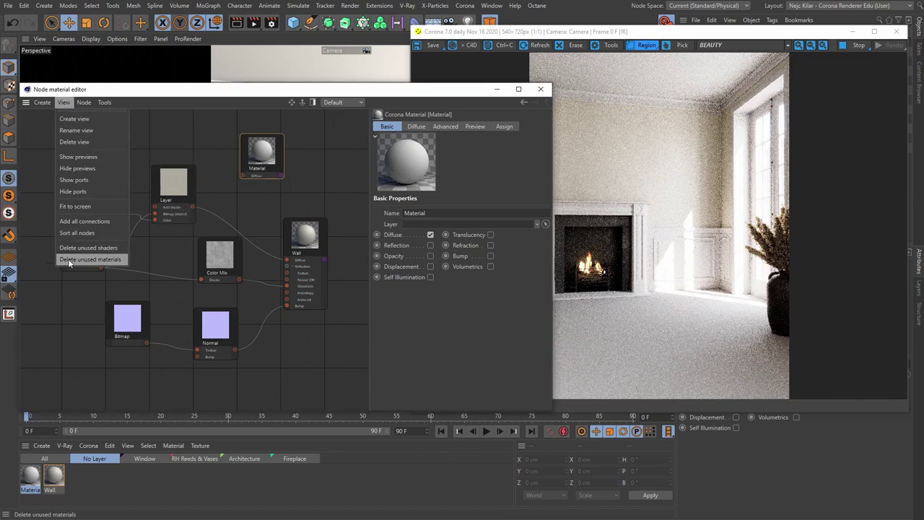
left_click(107, 260)
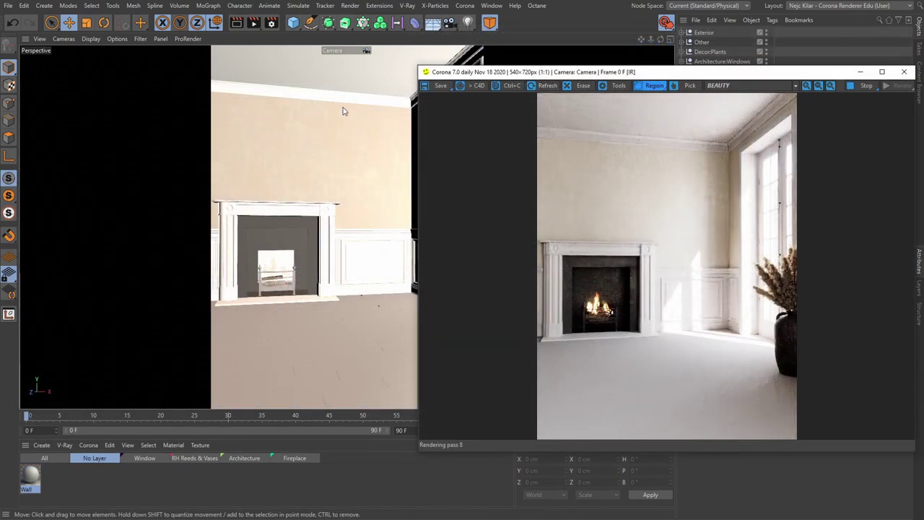
Check the Corona settings in Render Settings, then close the Render Settings window.
left_click(272, 22)
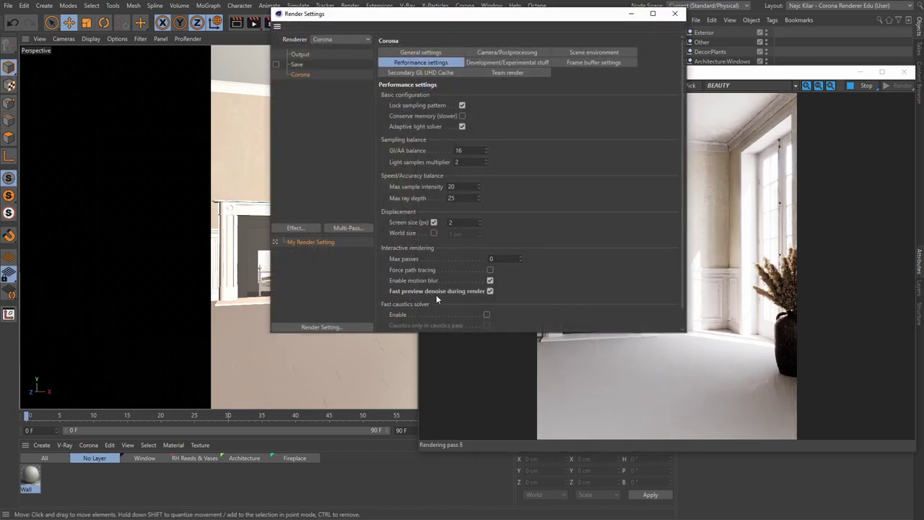
left_click(674, 13)
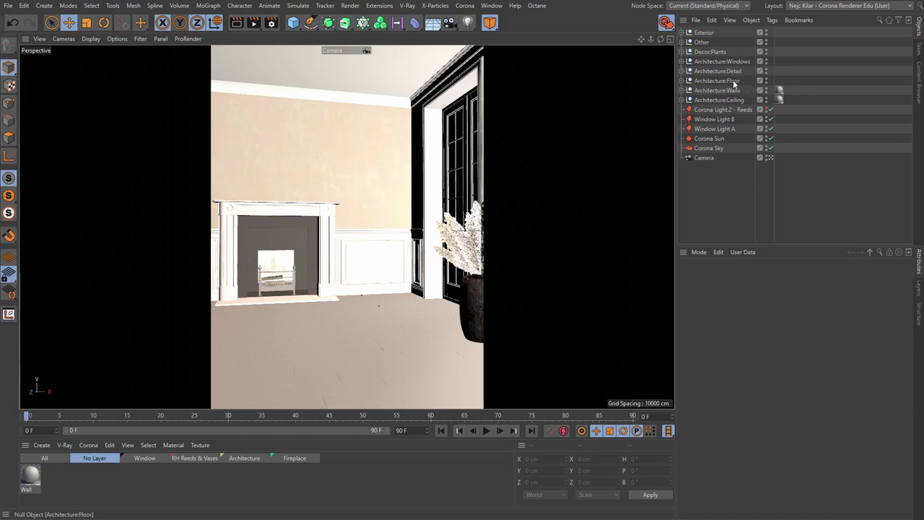
Expand Architecture:Floor > Floor Generator > Boole > Null to list the Tile A objects.
left_click(681, 81)
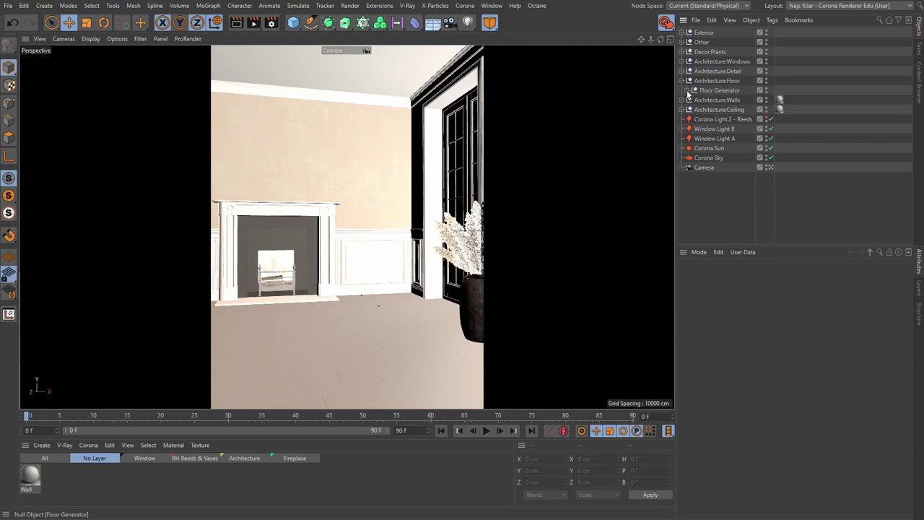
left_click(687, 91)
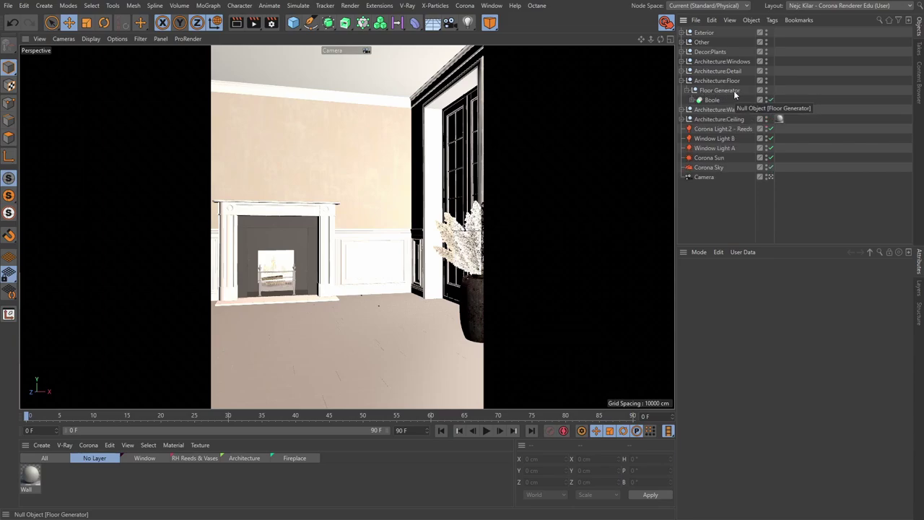
left_click(691, 101)
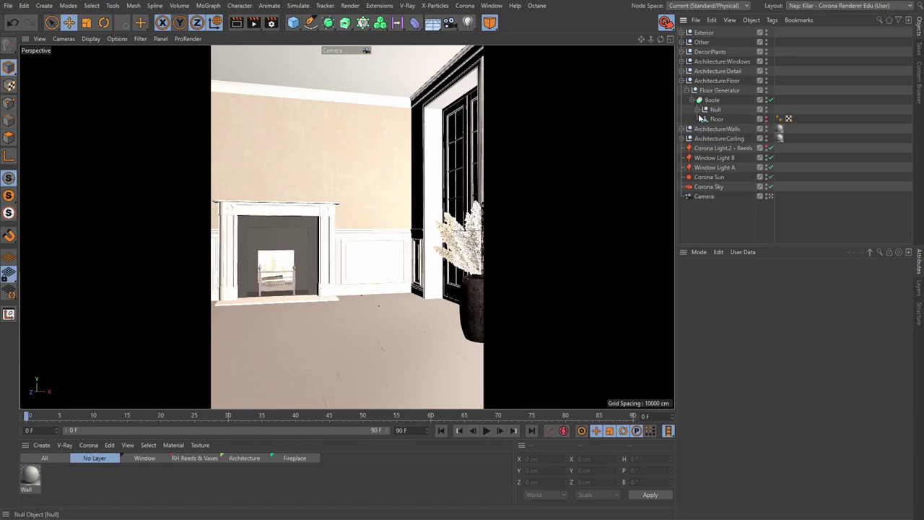
left_click(698, 109)
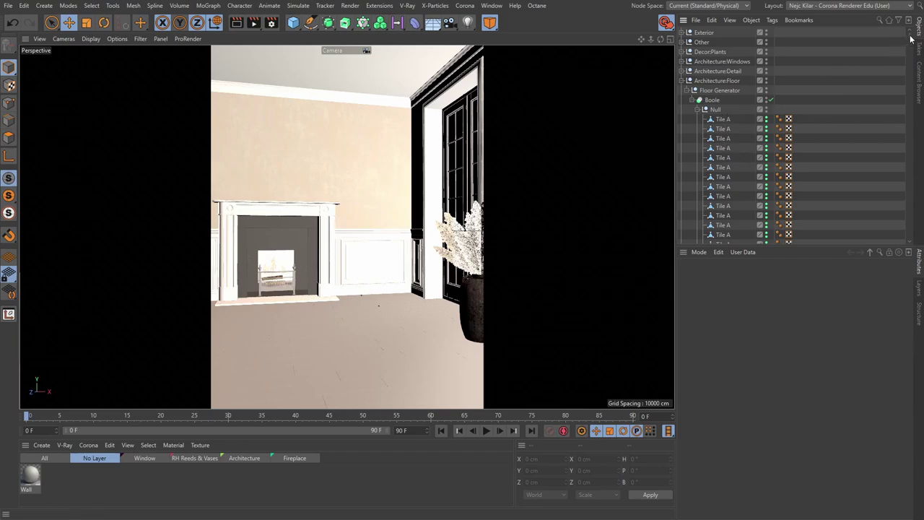
mouse_move(910, 39)
left_mouse_down()
mouse_move(909, 78)
mouse_move(914, 36)
left_mouse_up()
Orbit through the Default Camera to inspect the floor tiles, then return to Camera.
left_click(349, 50)
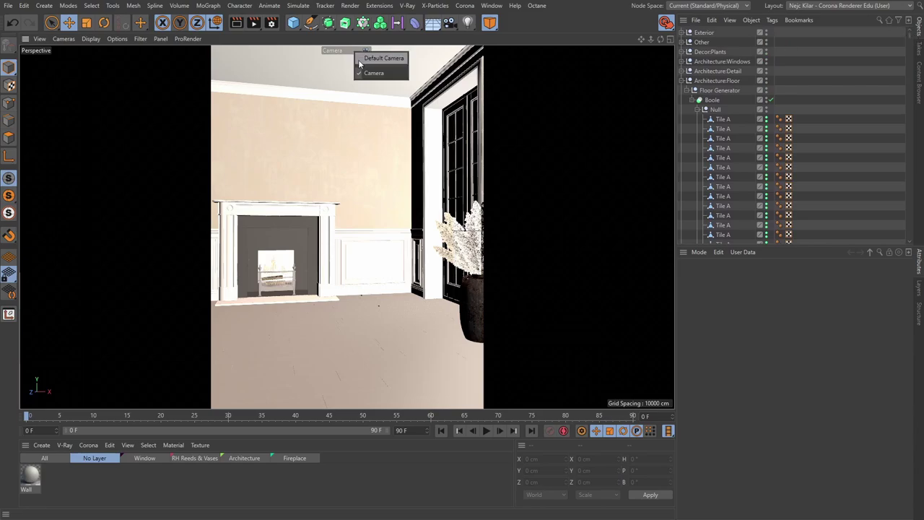
left_click(376, 64)
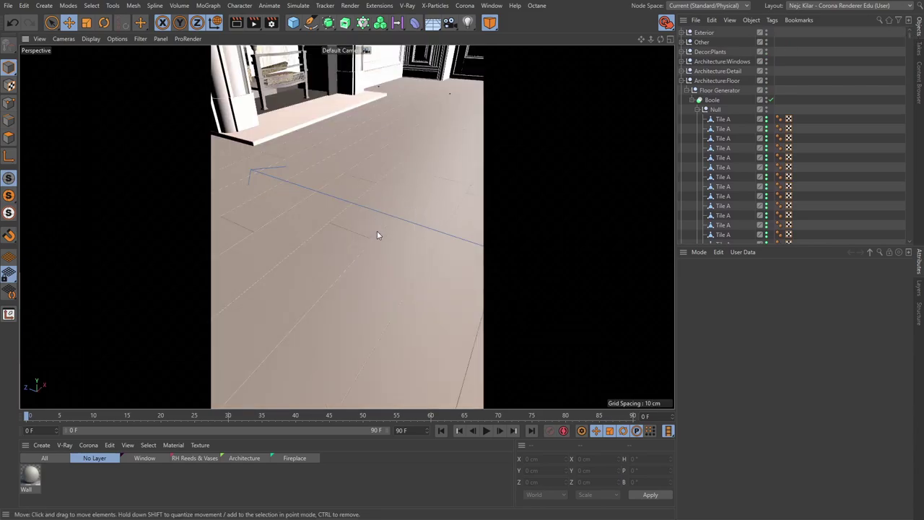
left_click_drag(367, 237, 341, 214, "alt")
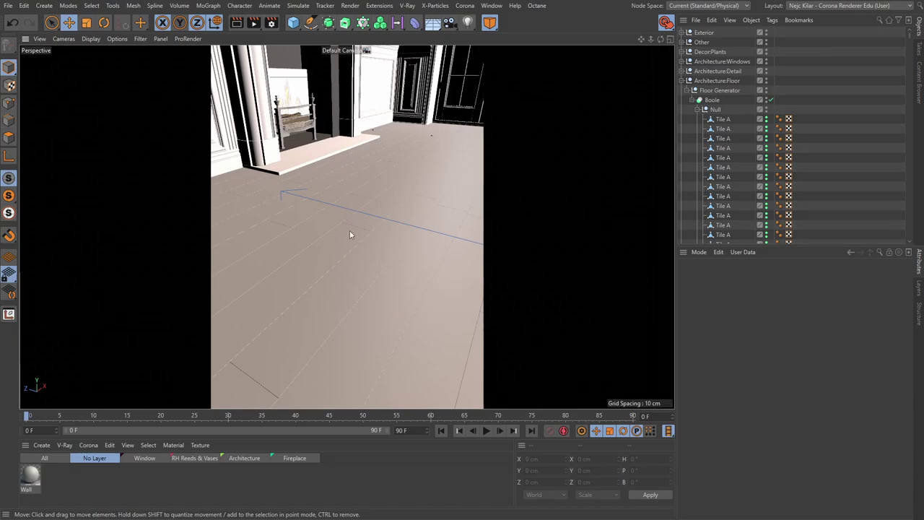
left_click(346, 51)
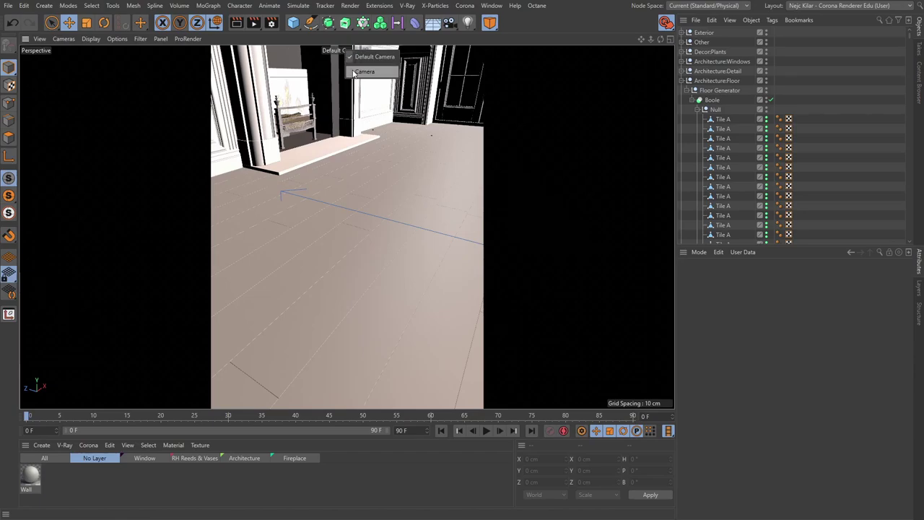
left_click(353, 72)
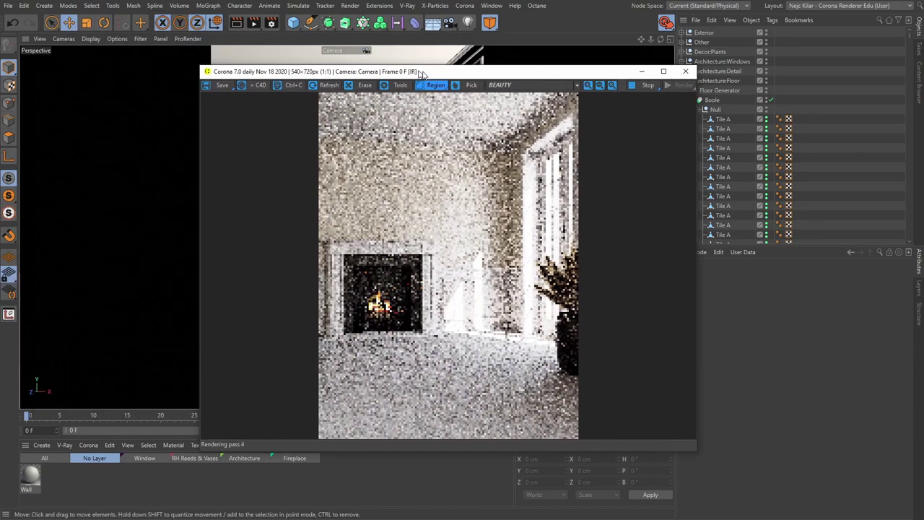
Create a new Corona material and rename it 'Floor'.
left_click_drag(417, 70, 644, 83)
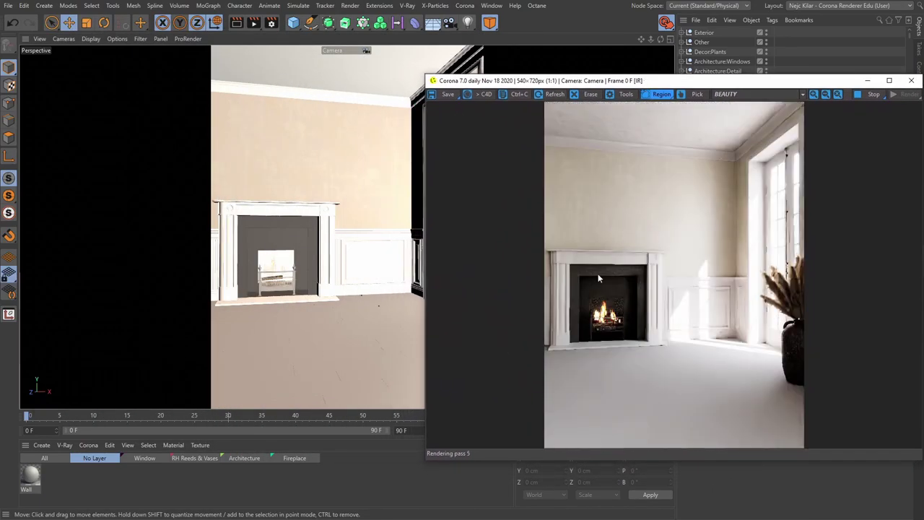
left_click(88, 445)
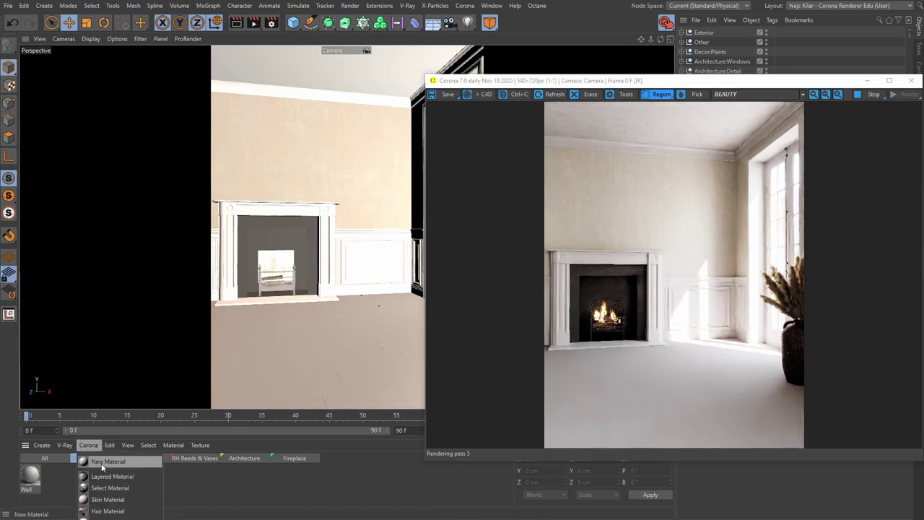
left_click(101, 463)
double_click(33, 491)
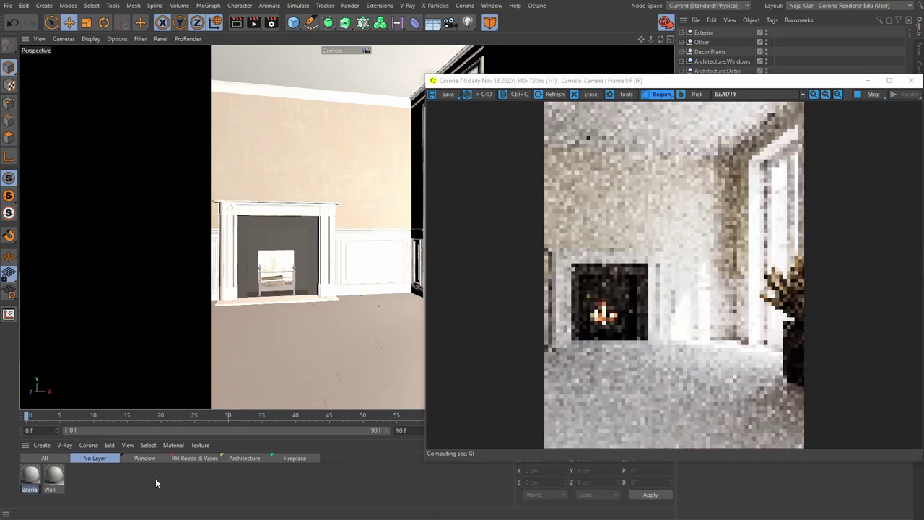
type("Floor")
key("Return")
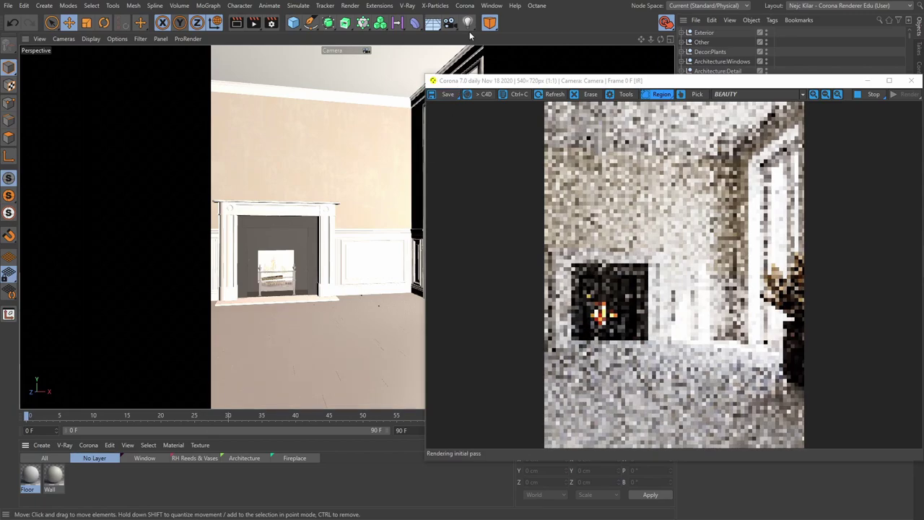
Add the Floor material to the Corona node material editor.
left_click(464, 5)
left_click(483, 118)
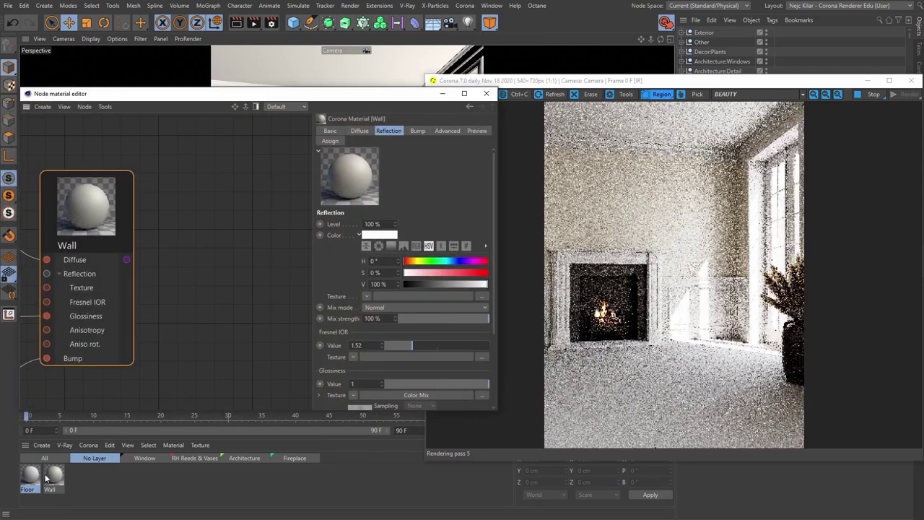
left_click_drag(30, 475, 219, 210)
scroll(219, 209, "down", 6)
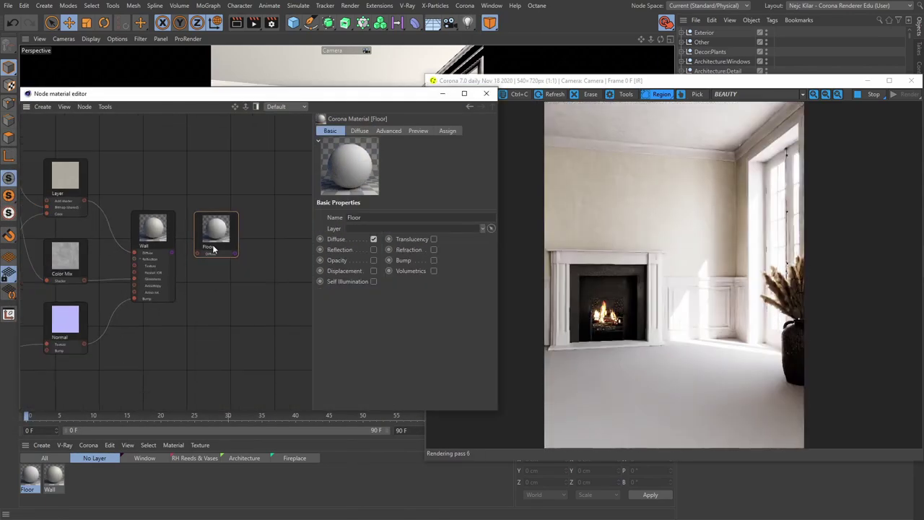
left_click_drag(253, 173, 193, 370)
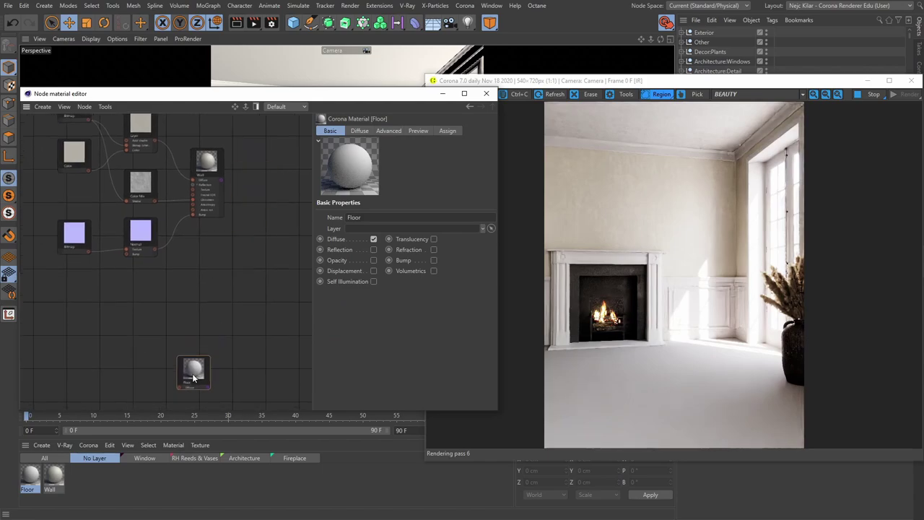
scroll(208, 355, "up", 4)
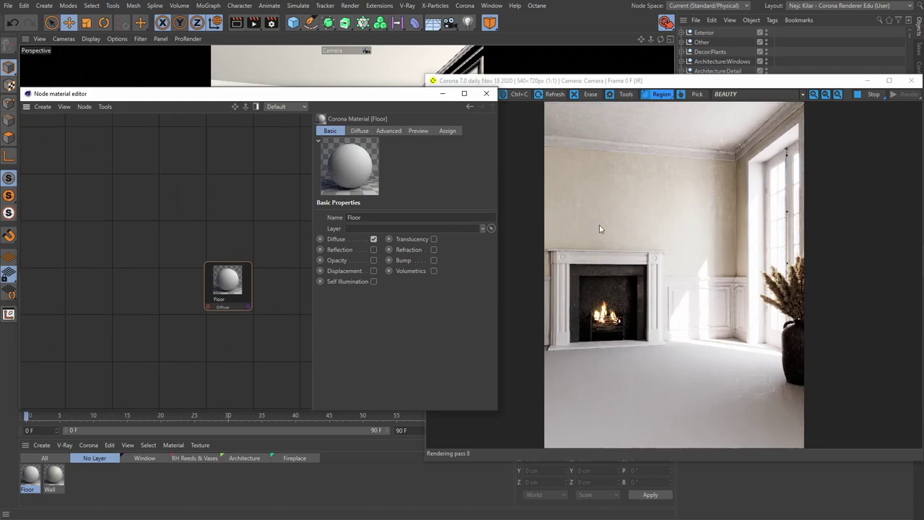
Arrange the render window beside the node editor and collapse the Tile A object list.
left_click_drag(734, 85, 649, 431)
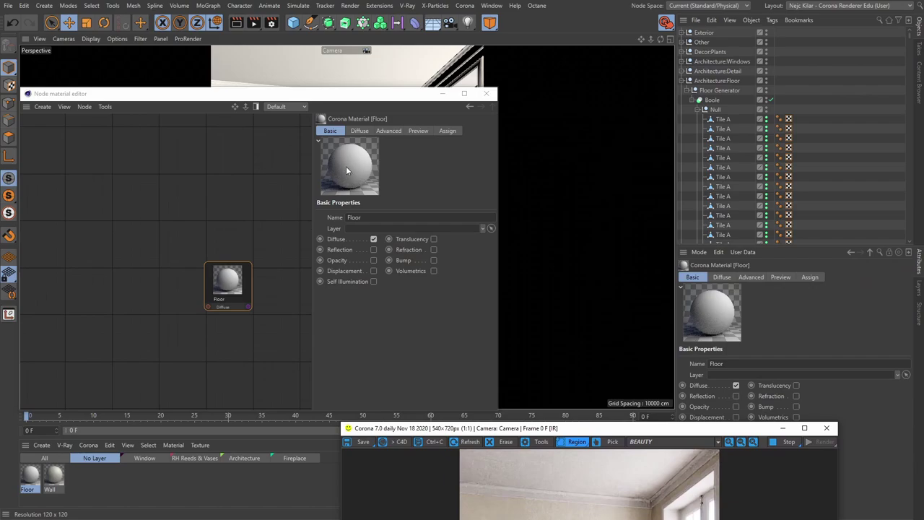
left_click_drag(354, 169, 719, 114)
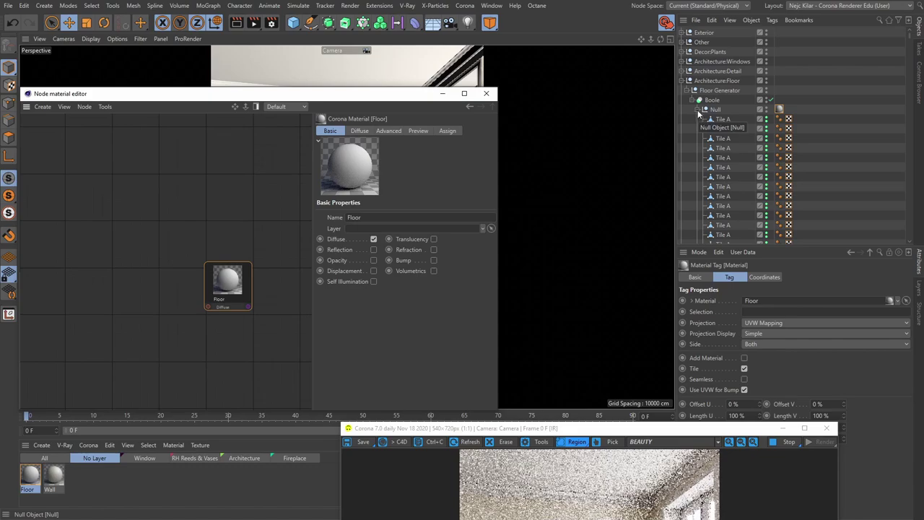
left_click(704, 109)
left_click_drag(358, 427, 424, 88)
left_click(185, 257)
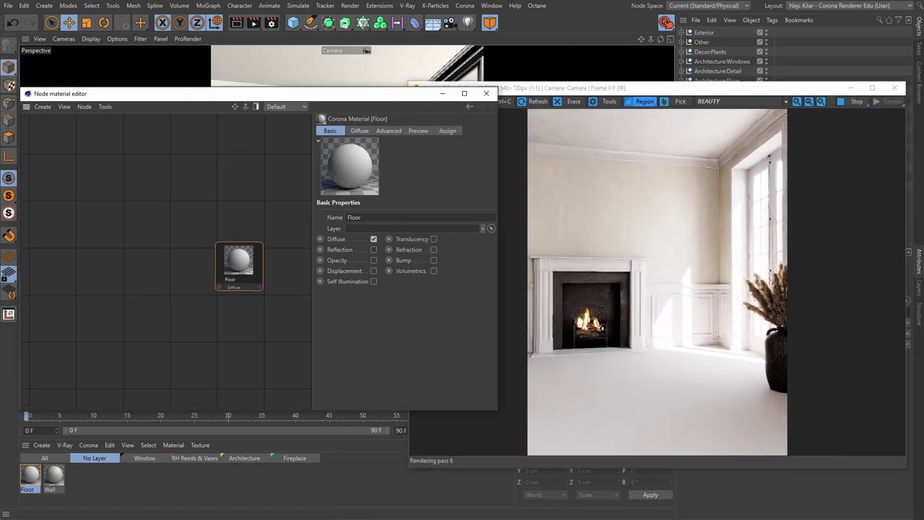
Add a six-layer Corona Multi Shader and wire it into the Floor material's Diffuse input.
right_click(116, 248)
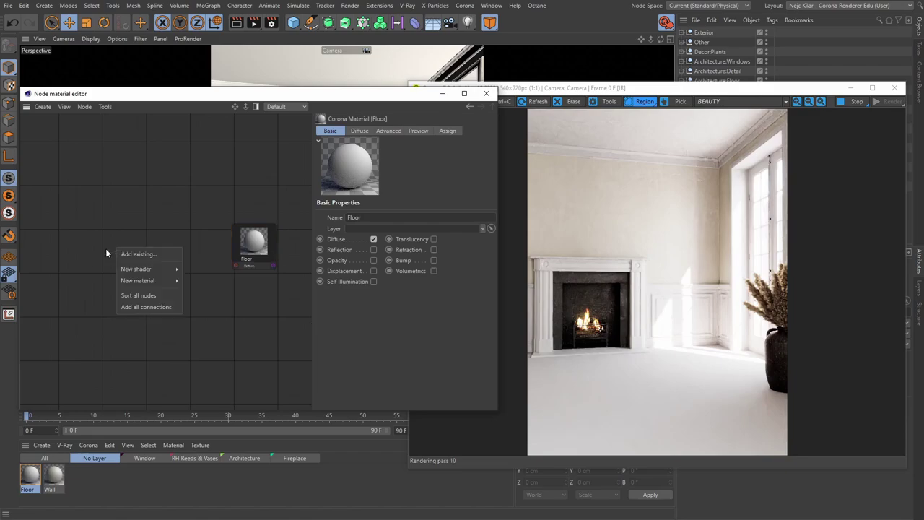
mouse_move(137, 269)
mouse_move(195, 418)
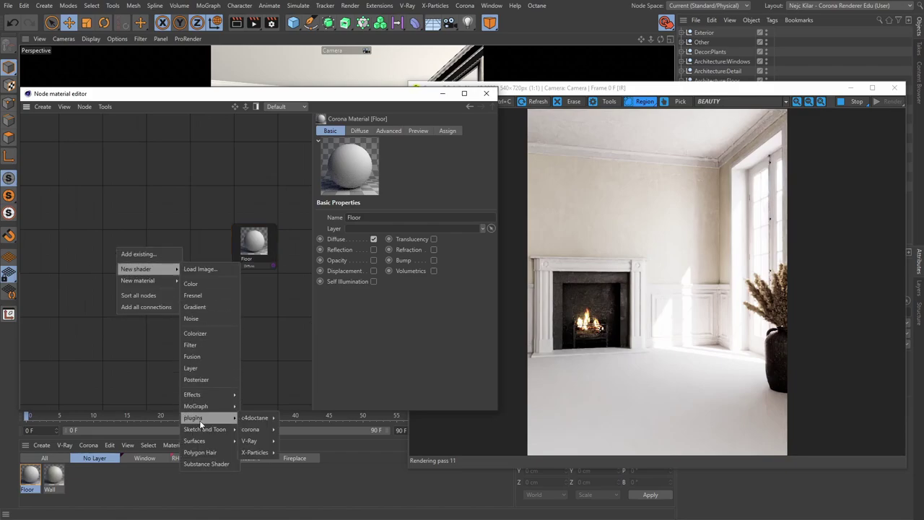
mouse_move(254, 431)
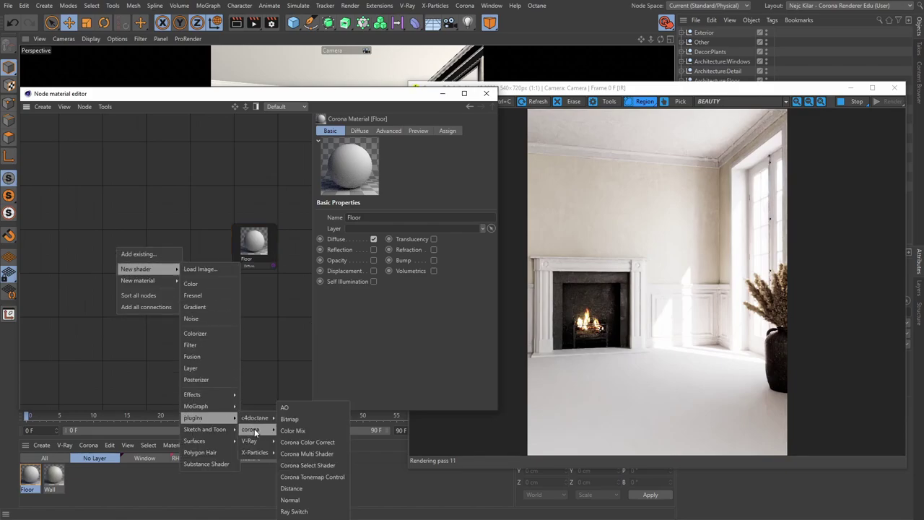
left_click(307, 453)
left_click_drag(124, 257, 207, 278)
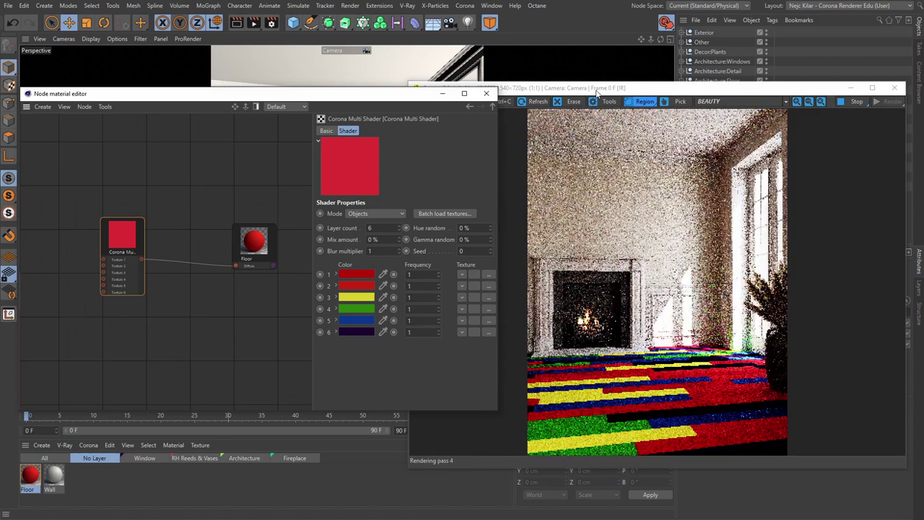
left_click_drag(597, 90, 602, 33)
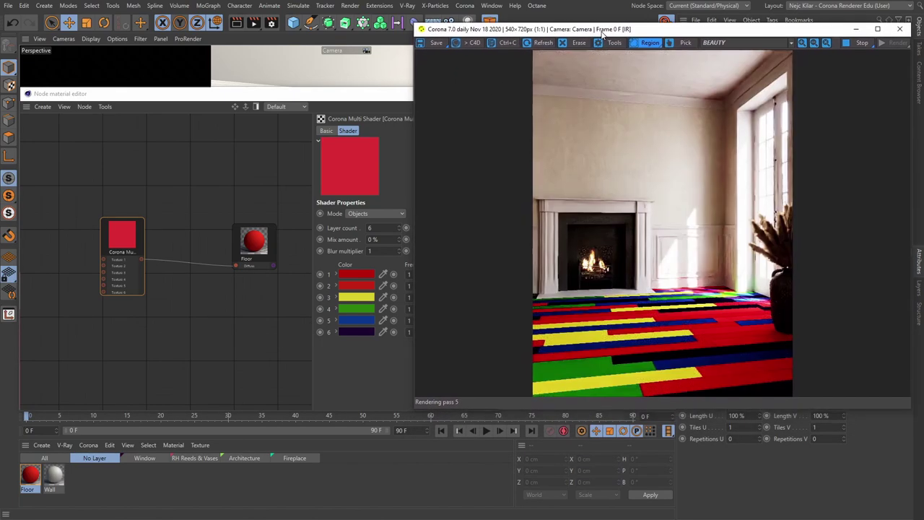
left_click(377, 373)
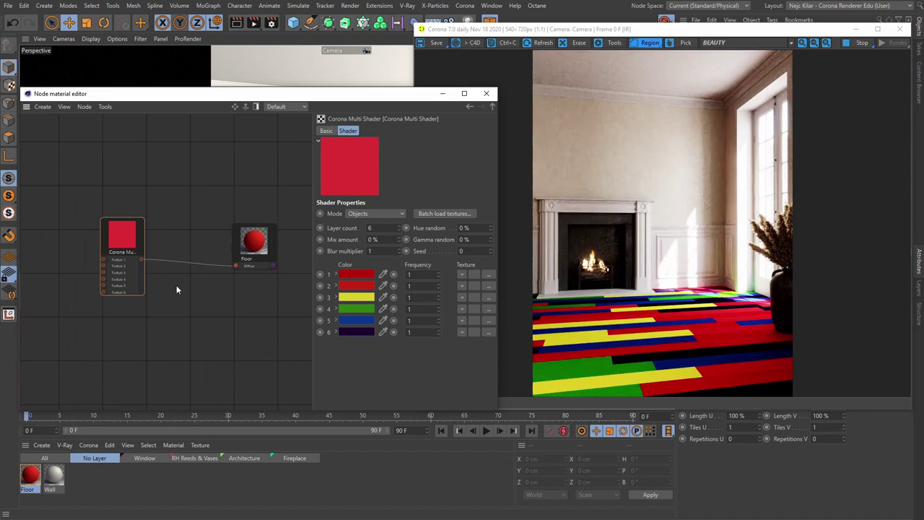
middle_click_drag(177, 298, 186, 295)
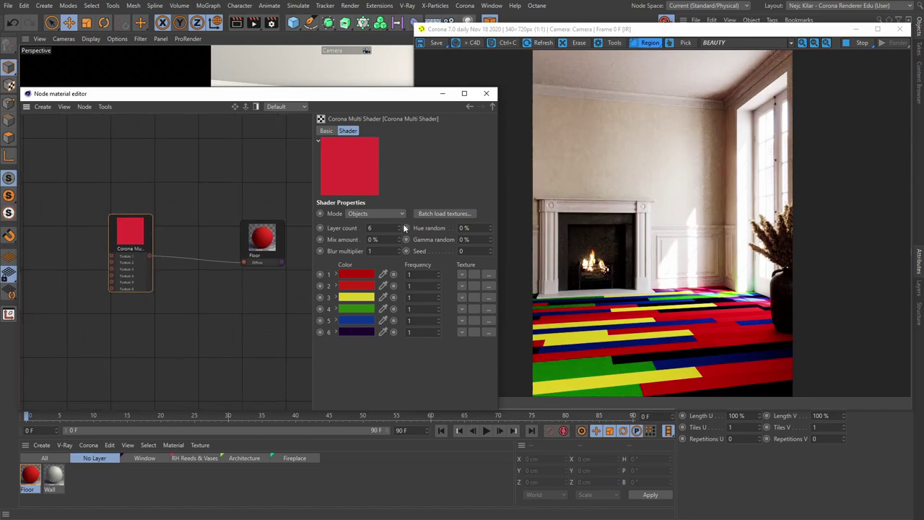
Batch-load the Brauni_1 to Brauni_12 diffuse textures into the multi shader as twelve layers.
left_click(439, 213)
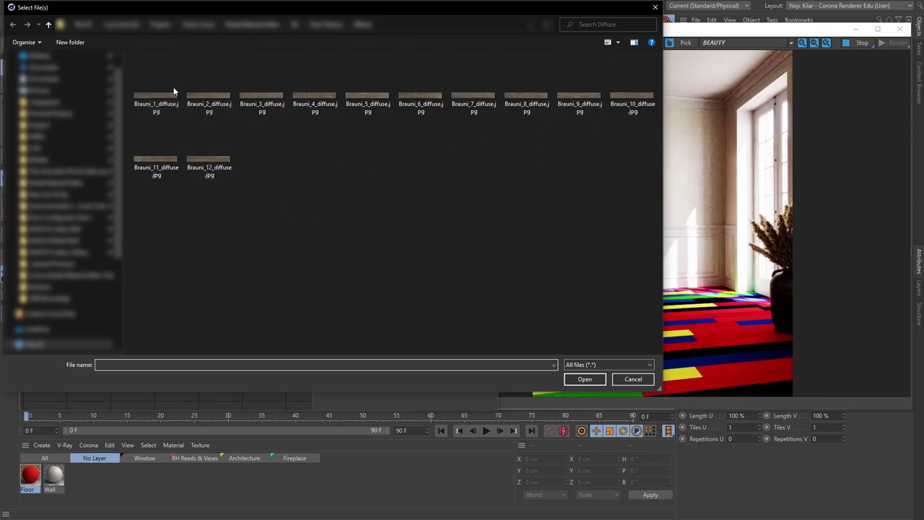
left_click(148, 91)
left_click(210, 158, "shift")
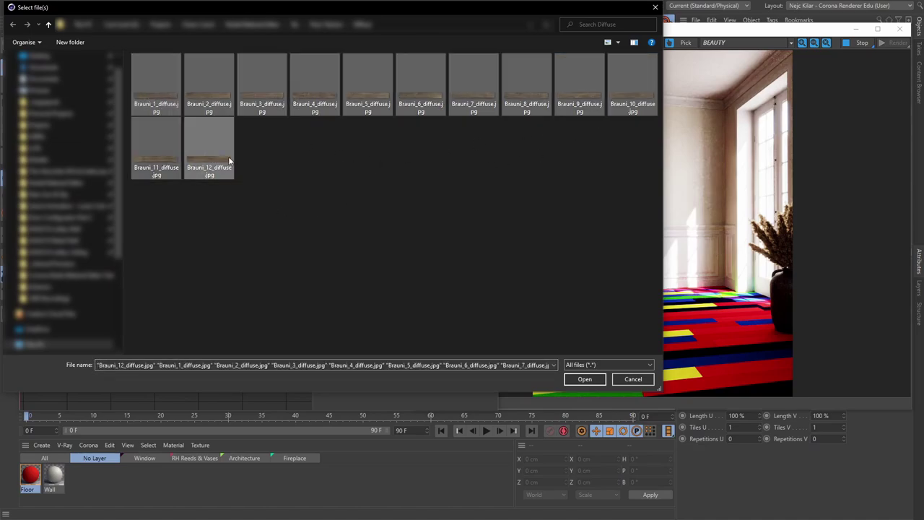
left_click(585, 379)
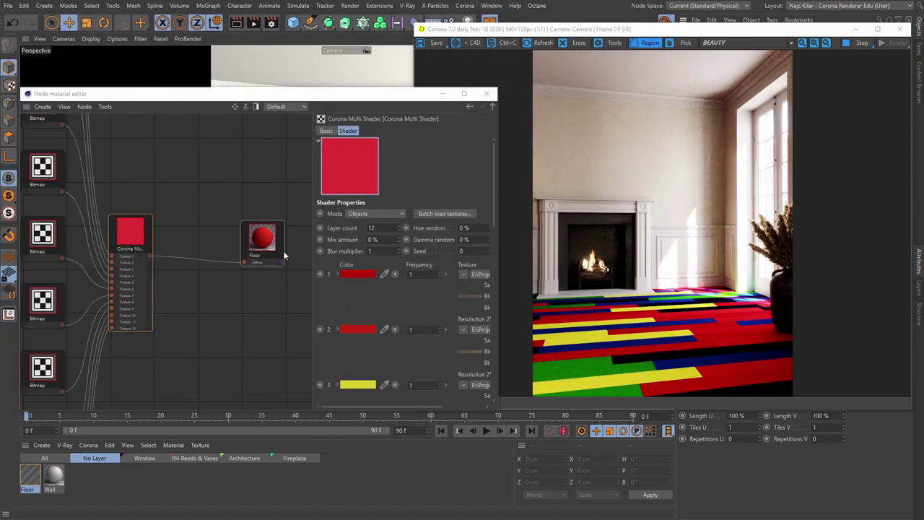
scroll(155, 240, "down", 4)
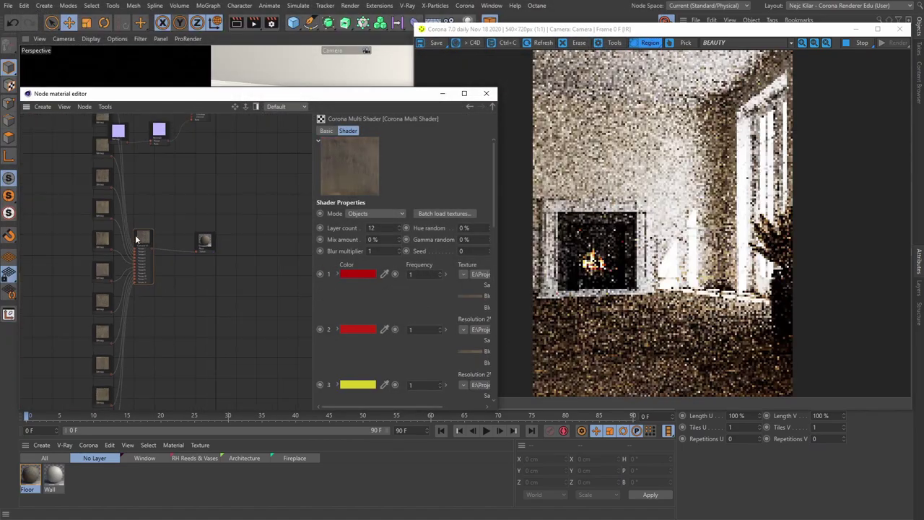
scroll(136, 239, "down", 4)
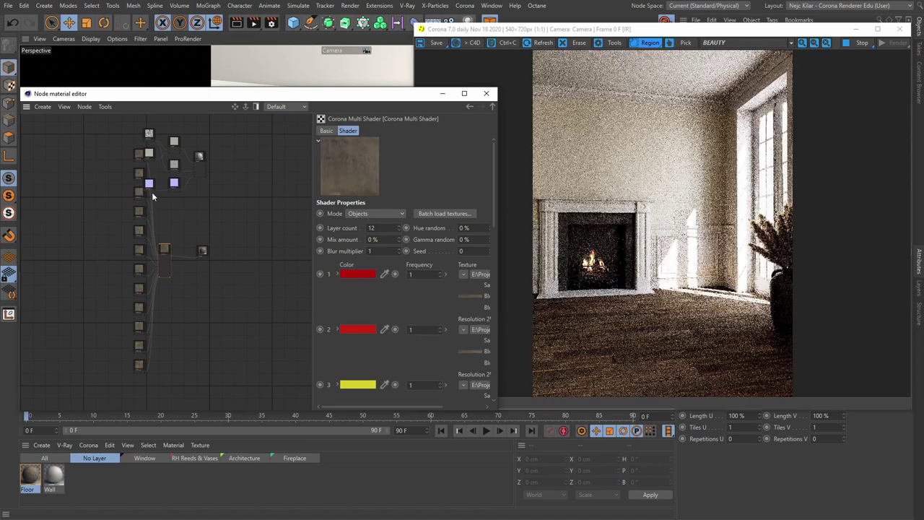
Select all nodes and sort them into a tidy column with Sort all nodes.
scroll(151, 166, "up", 4)
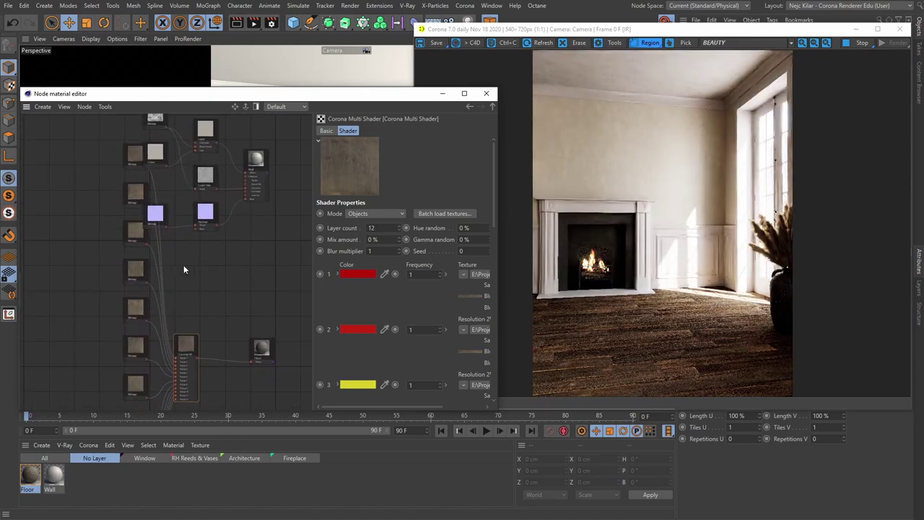
scroll(186, 269, "down", 5)
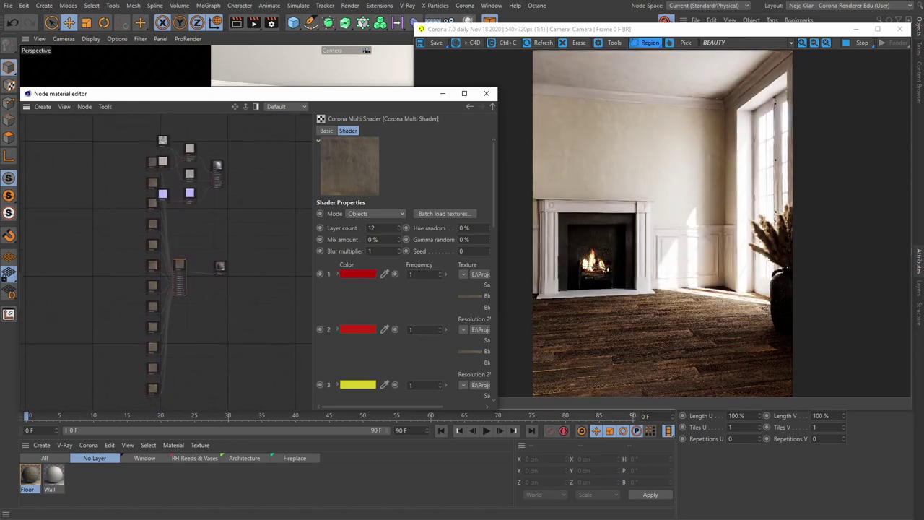
scroll(212, 275, "down", 2)
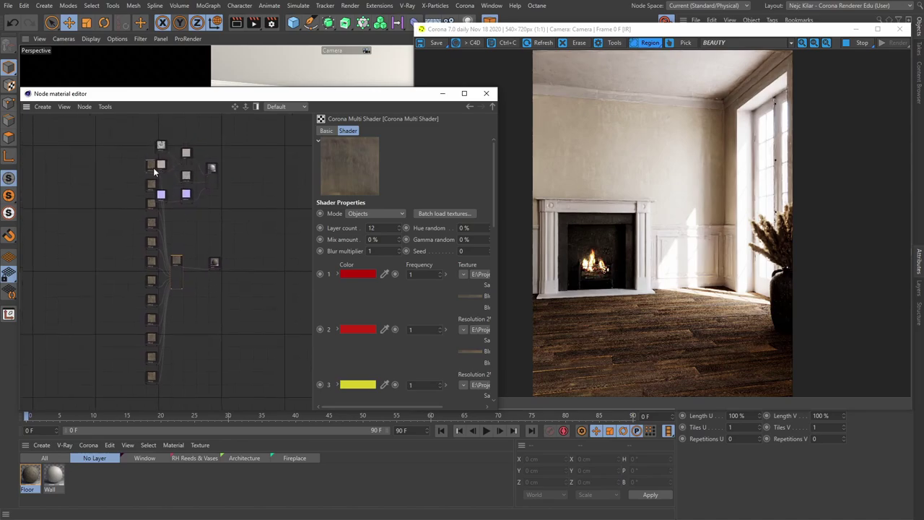
scroll(154, 165, "up", 2)
scroll(191, 235, "down", 1)
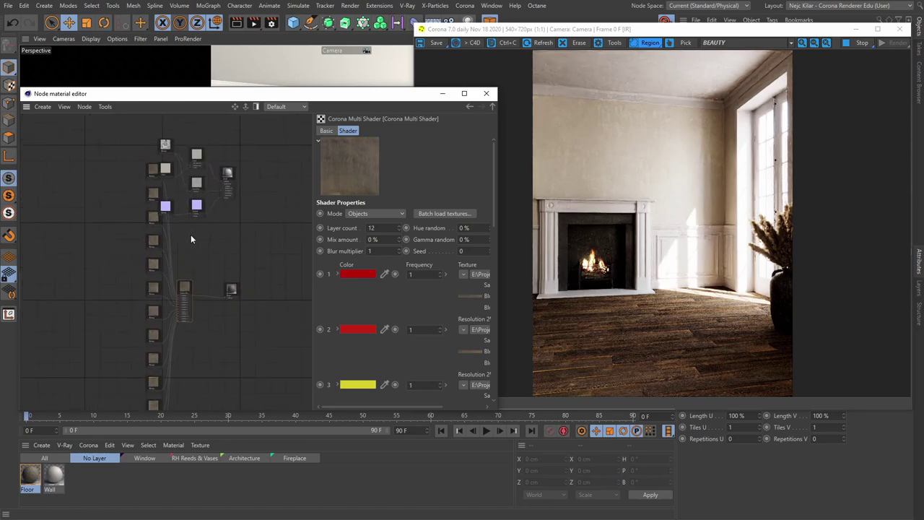
middle_click_drag(190, 234, 158, 195)
scroll(210, 250, "down", 2)
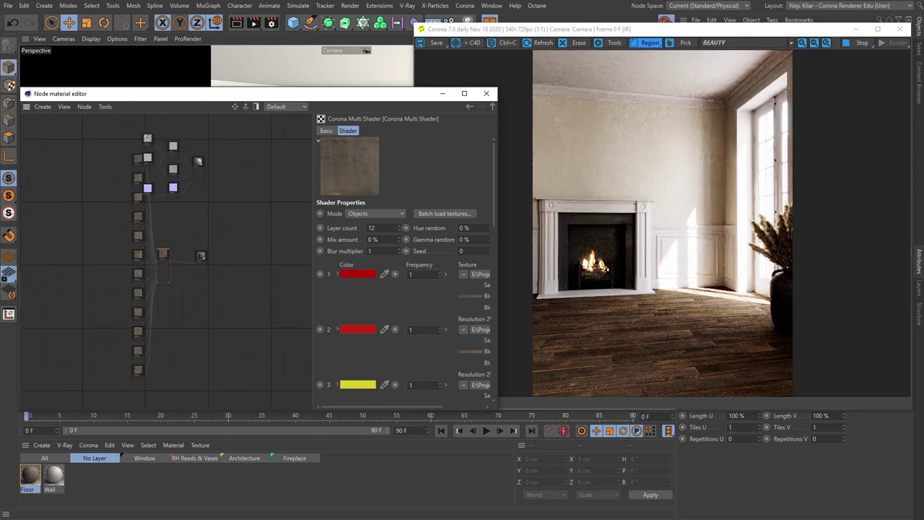
left_click_drag(115, 124, 261, 401)
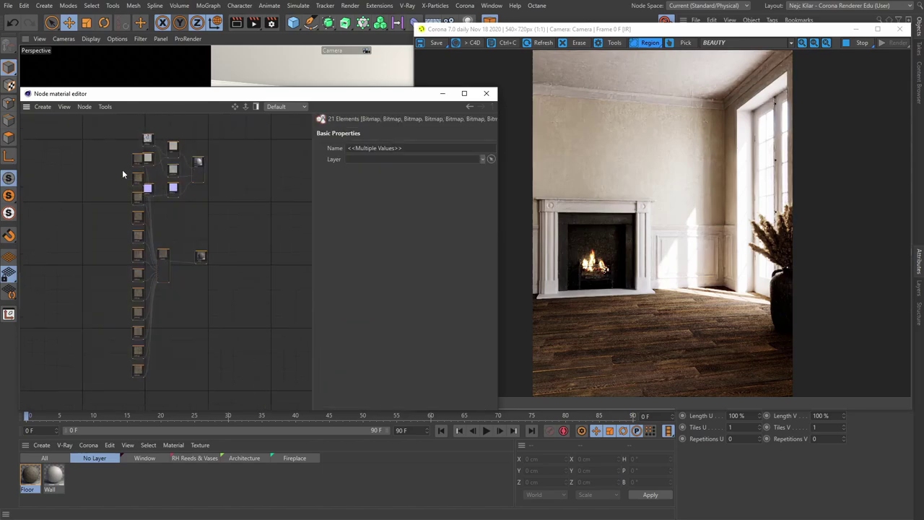
left_click(64, 107)
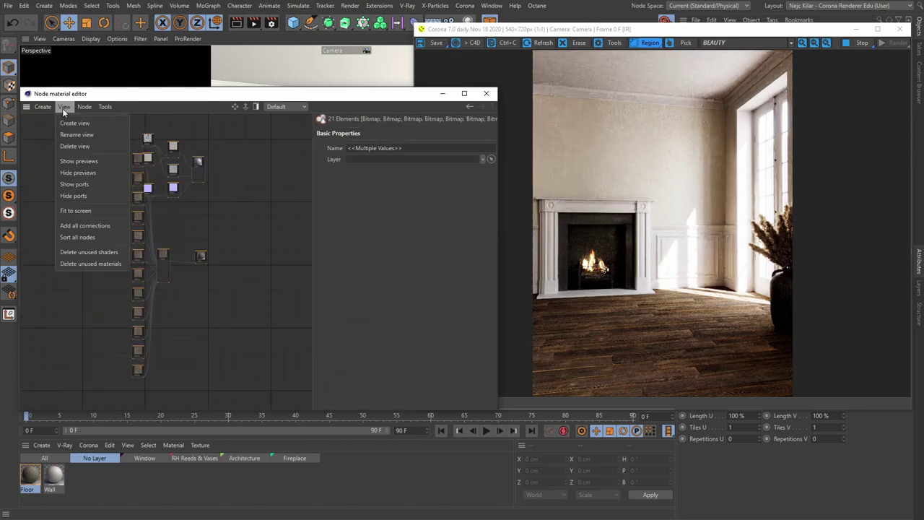
left_click(81, 237)
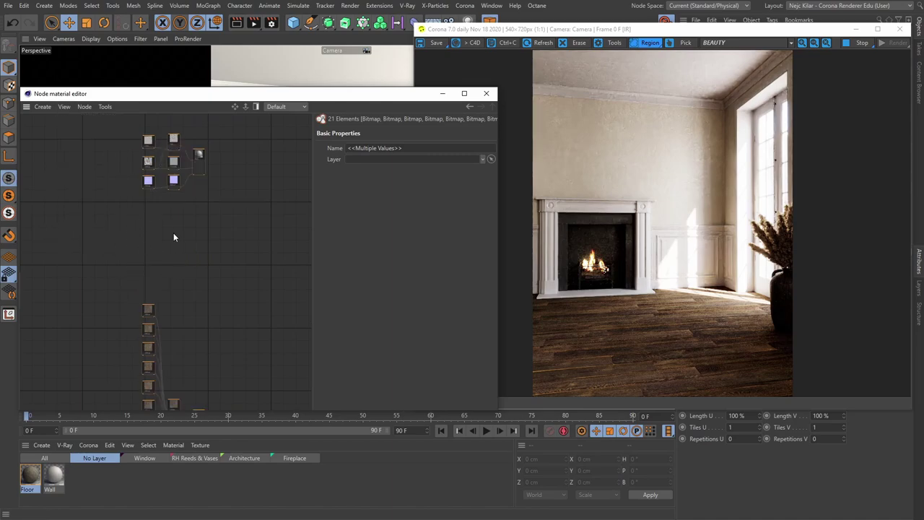
Pull two bitmap nodes out, re-sort the column, and select the whole graph.
left_click(220, 316)
scroll(183, 307, "up", 3)
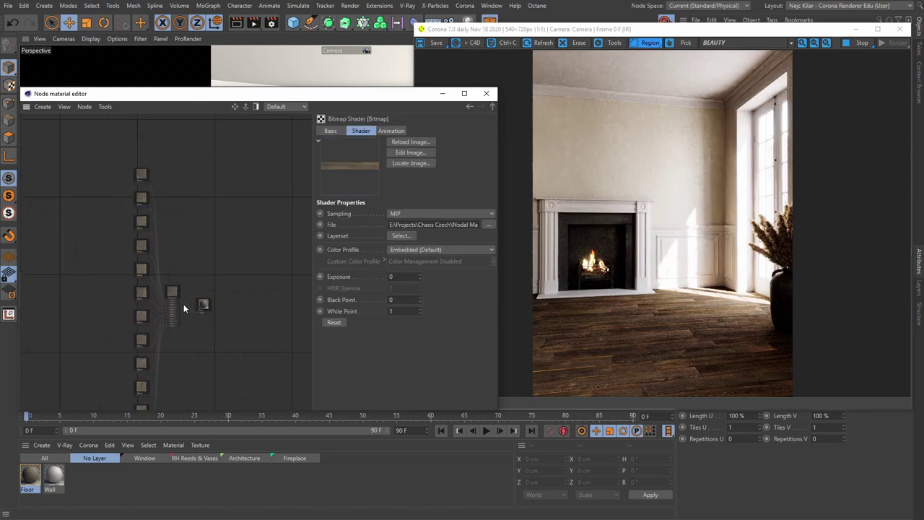
scroll(183, 304, "down", 3)
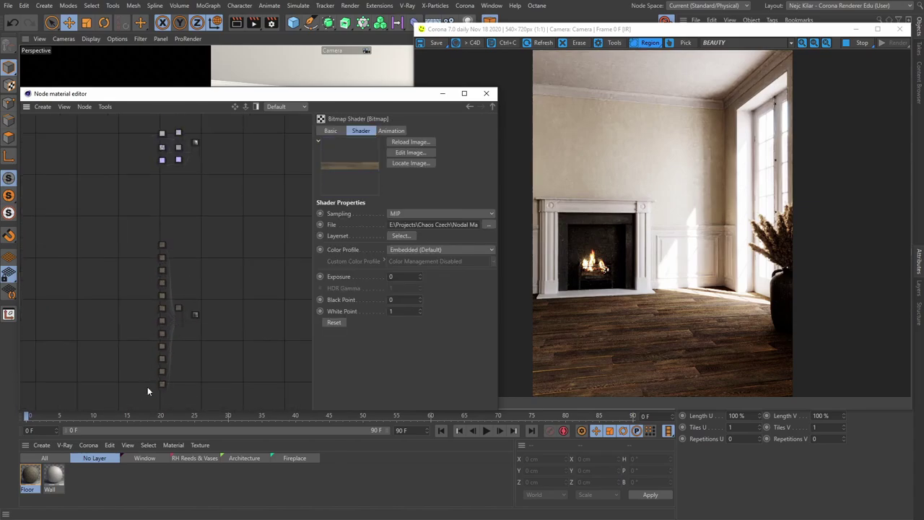
left_click_drag(162, 333, 198, 282)
left_click(64, 107)
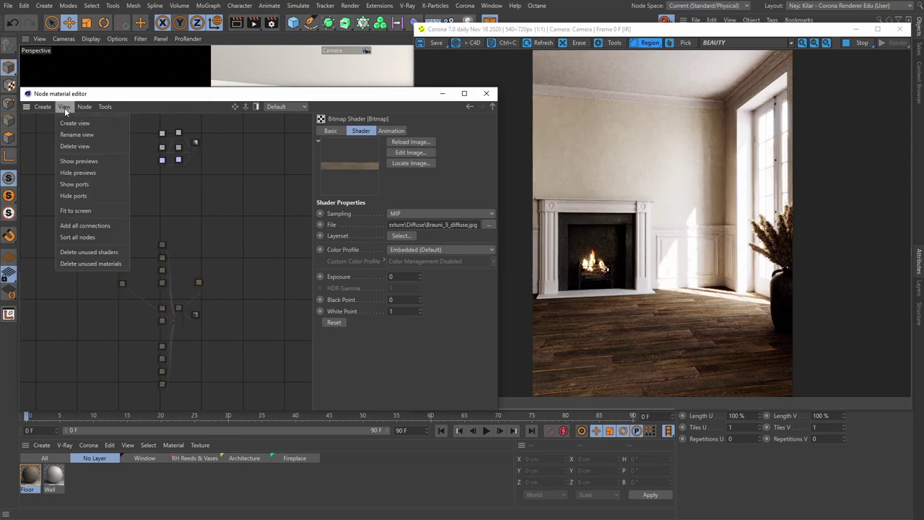
left_click(73, 239)
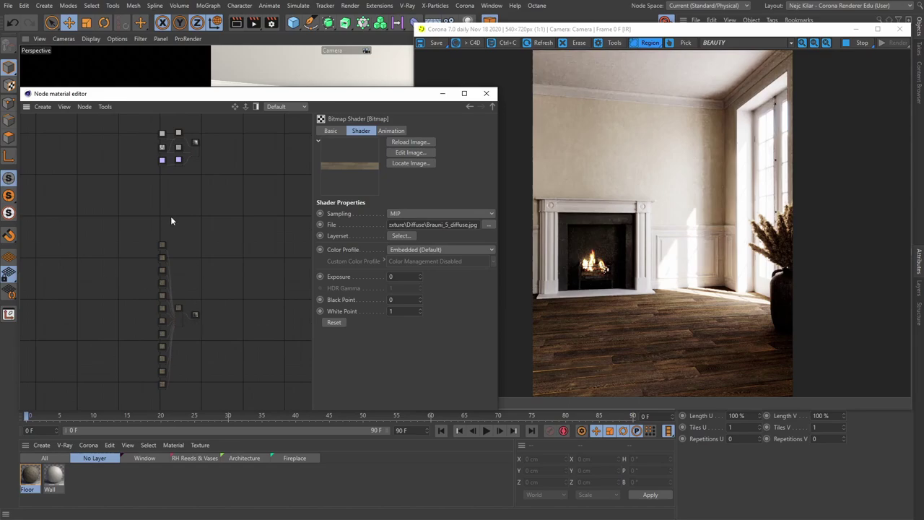
left_click_drag(124, 121, 251, 392)
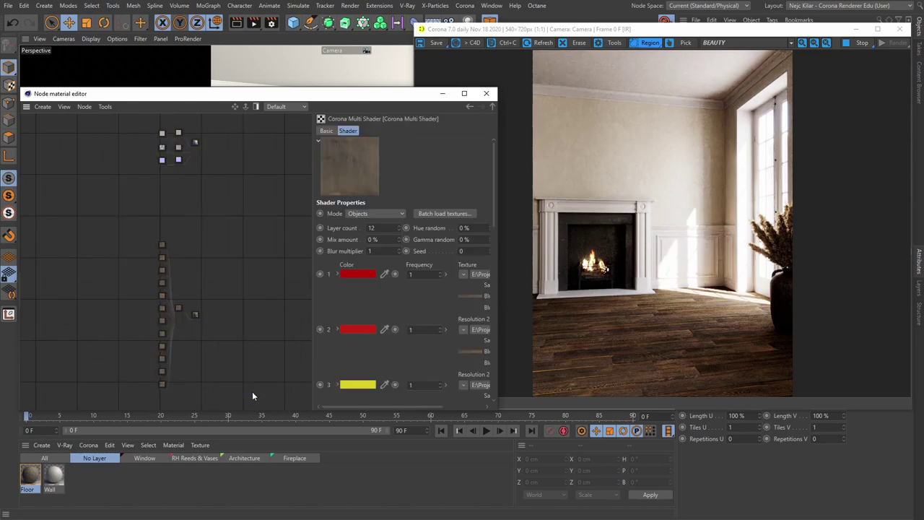
Zoom into the node graph and select the Floor material node to show its Basic properties.
scroll(187, 319, "up", 6)
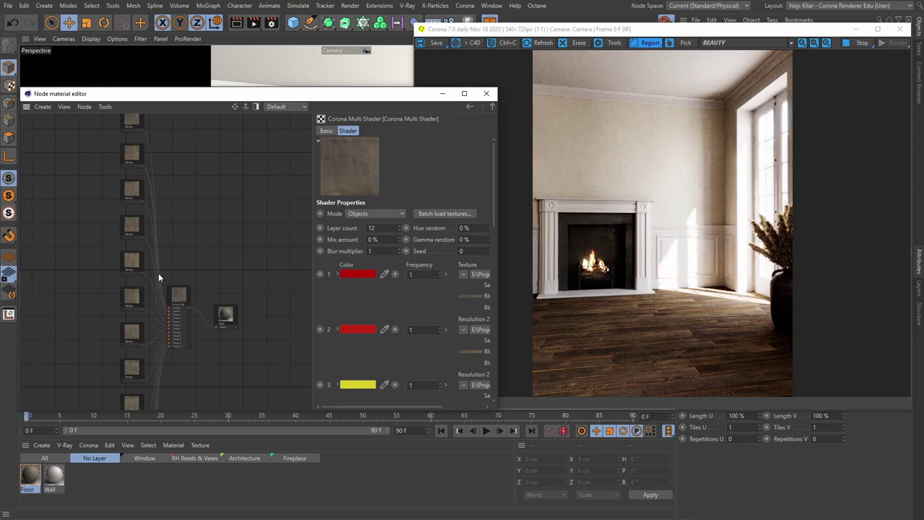
scroll(183, 298, "up", 3)
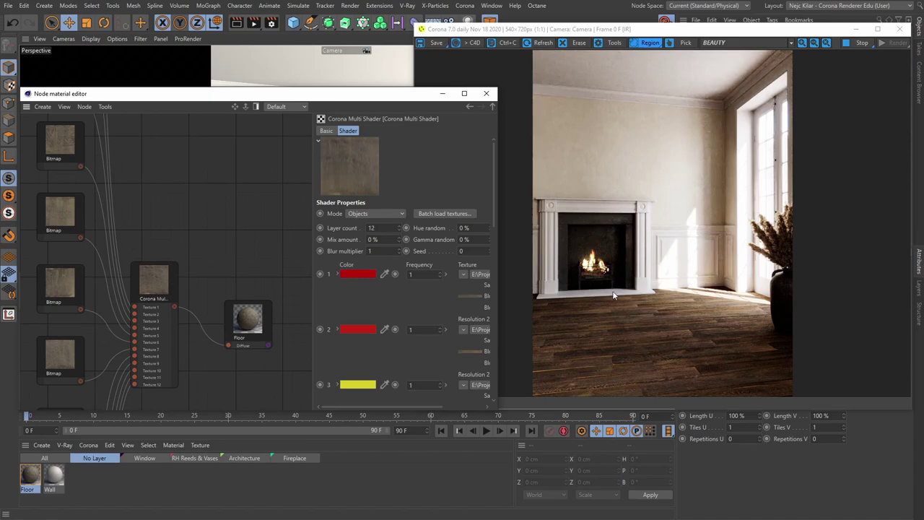
scroll(192, 282, "down", 4)
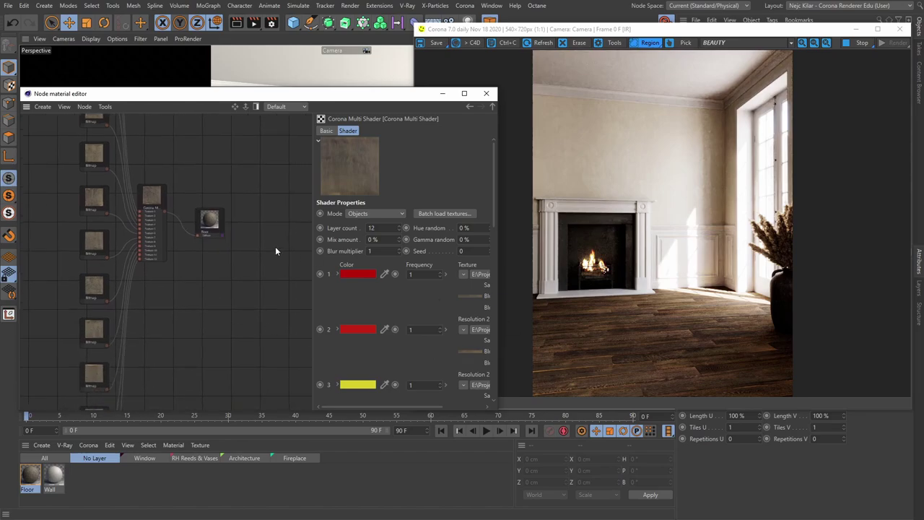
left_click_drag(215, 223, 233, 230)
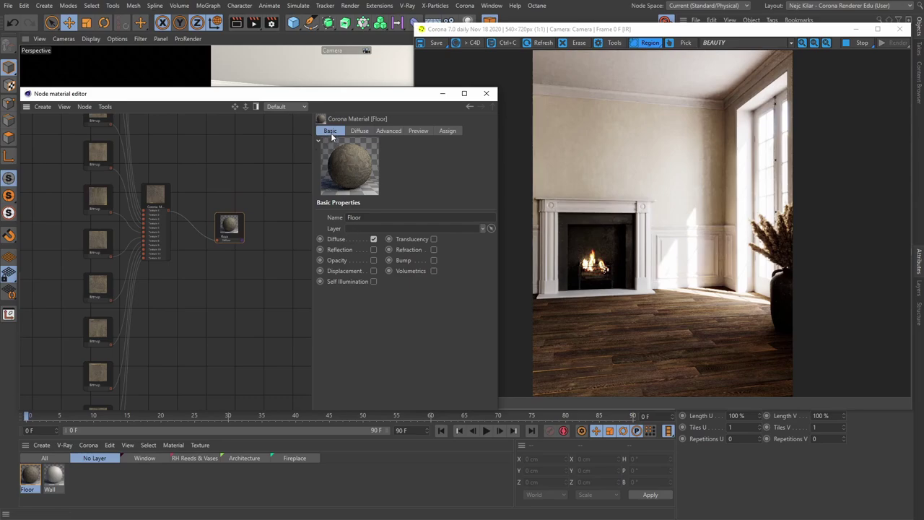
Enable reflection on the Floor material and widen the properties panel.
left_click(373, 249)
scroll(261, 284, "up", 3)
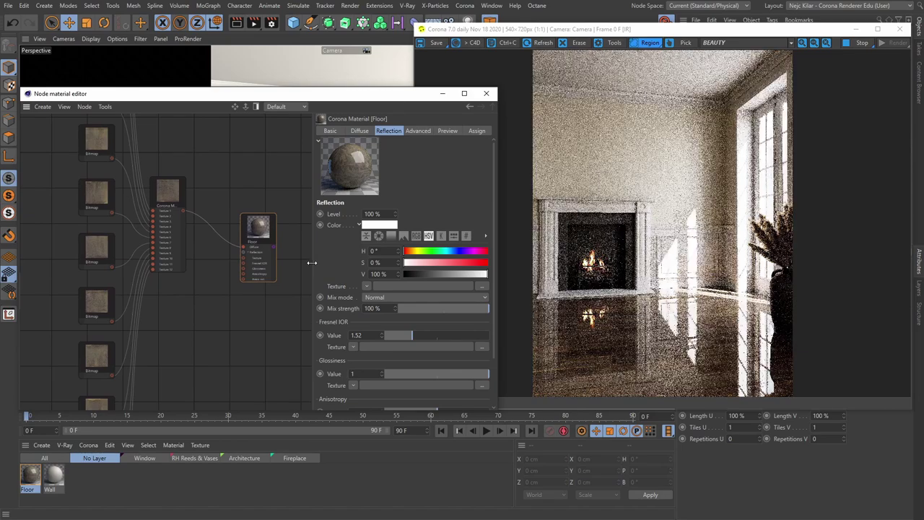
left_click_drag(311, 268, 320, 245)
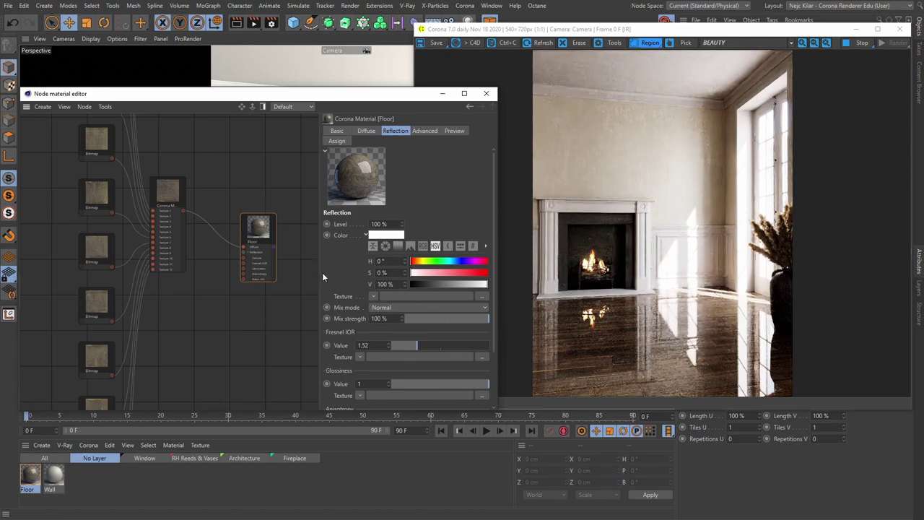
left_click_drag(320, 274, 283, 278)
scroll(242, 281, "down", 2)
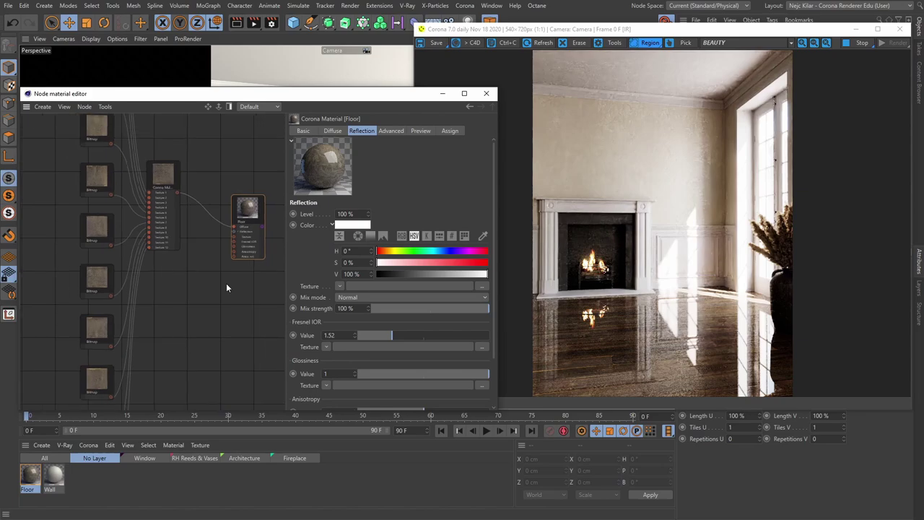
scroll(217, 278, "down", 3)
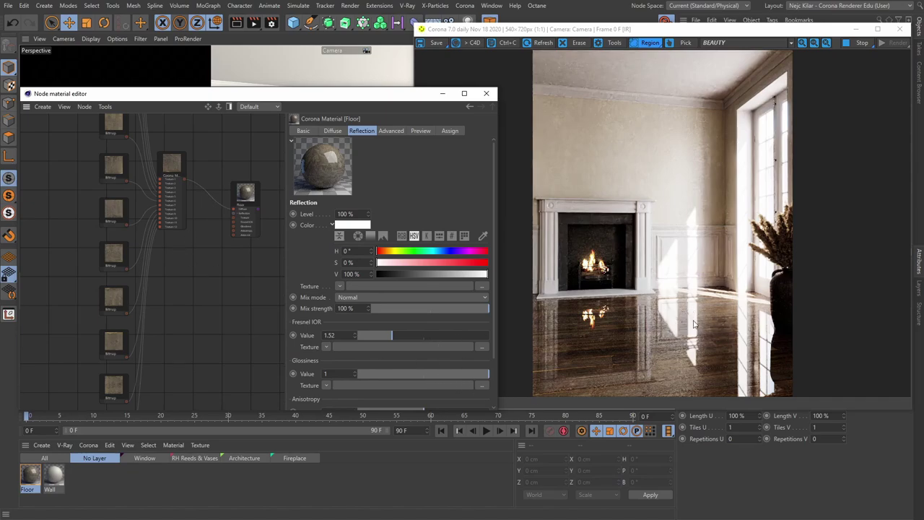
Test reflection glossiness 0.6 in a floor render region, then restore it to 1.
left_click_drag(424, 371, 437, 374)
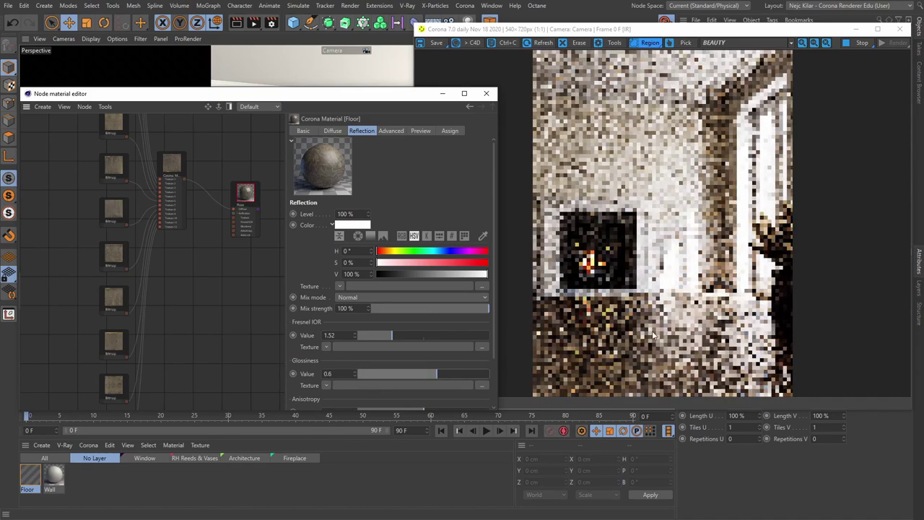
left_click_drag(643, 288, 712, 348)
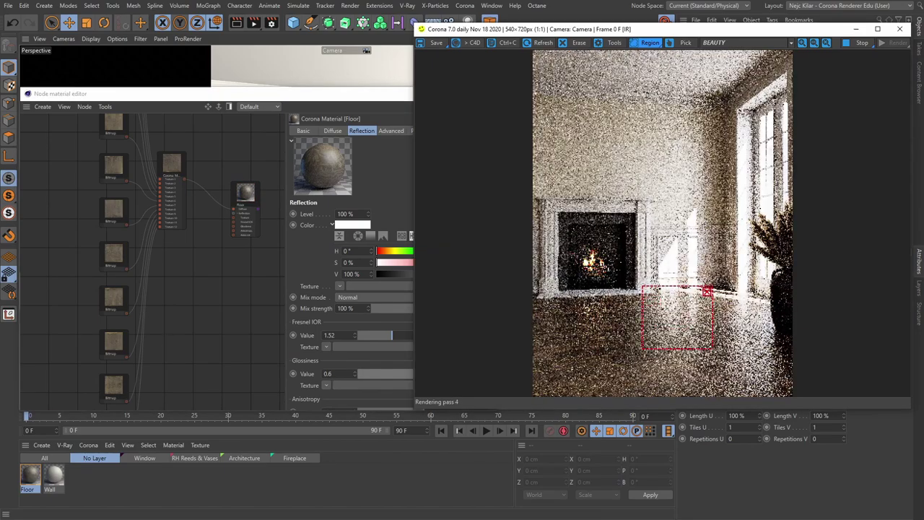
left_click(339, 374)
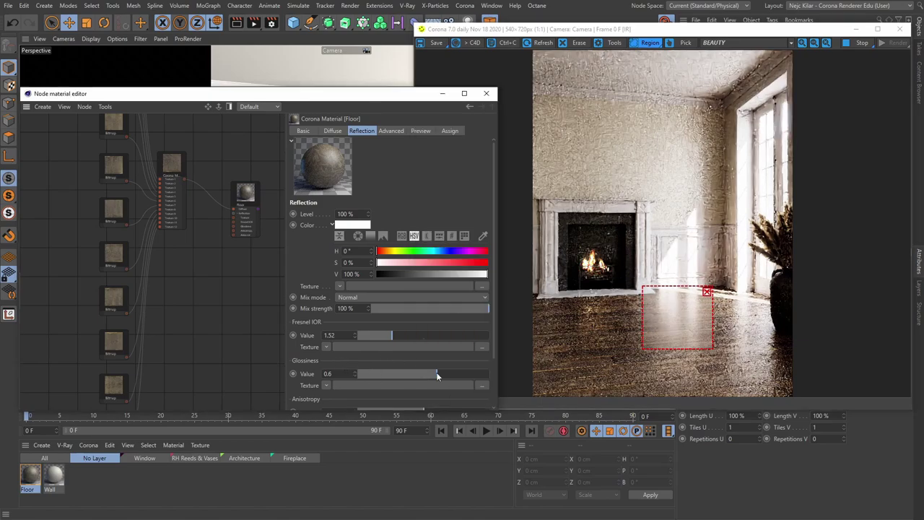
left_click_drag(437, 372, 498, 374)
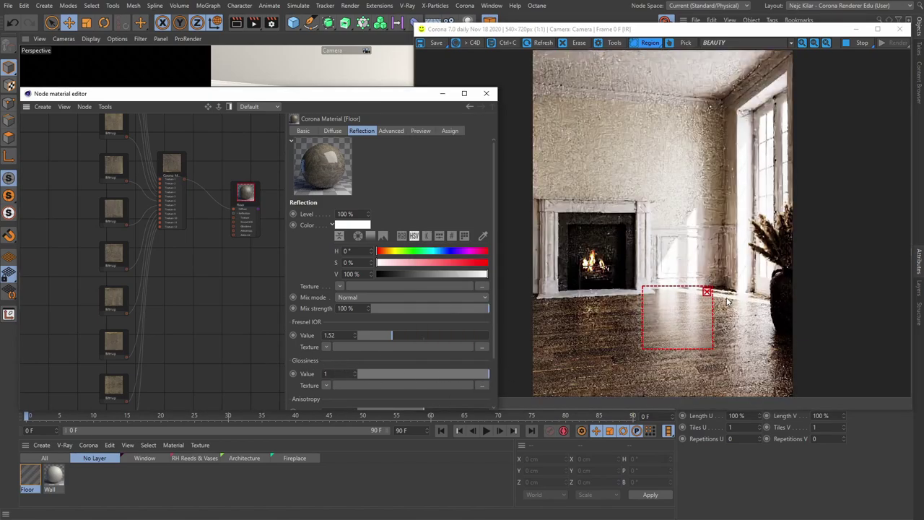
left_click(222, 302)
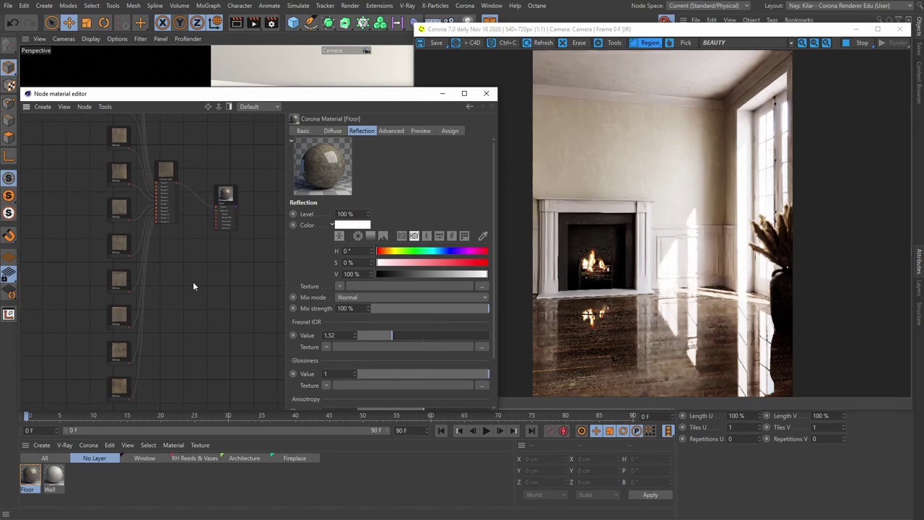
Add a second Corona Multi Shader node to the Floor graph.
right_click(192, 281)
mouse_move(209, 304)
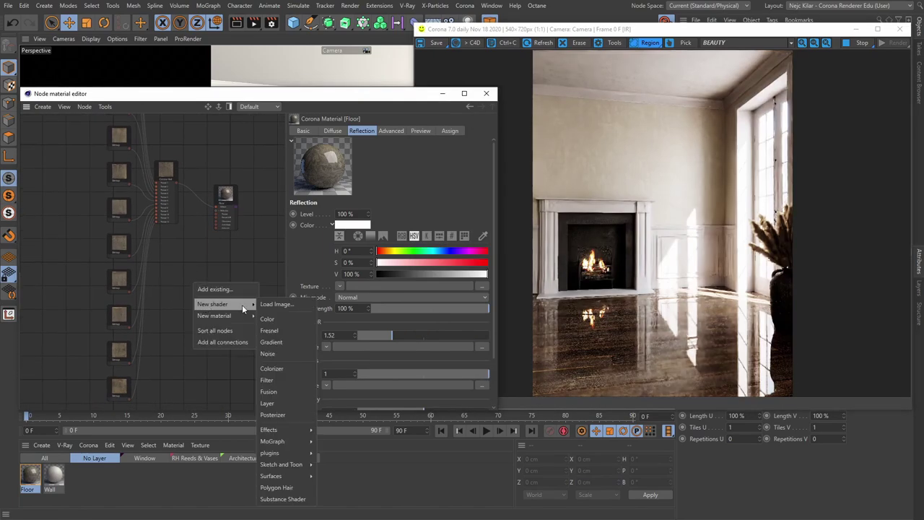
mouse_move(311, 452)
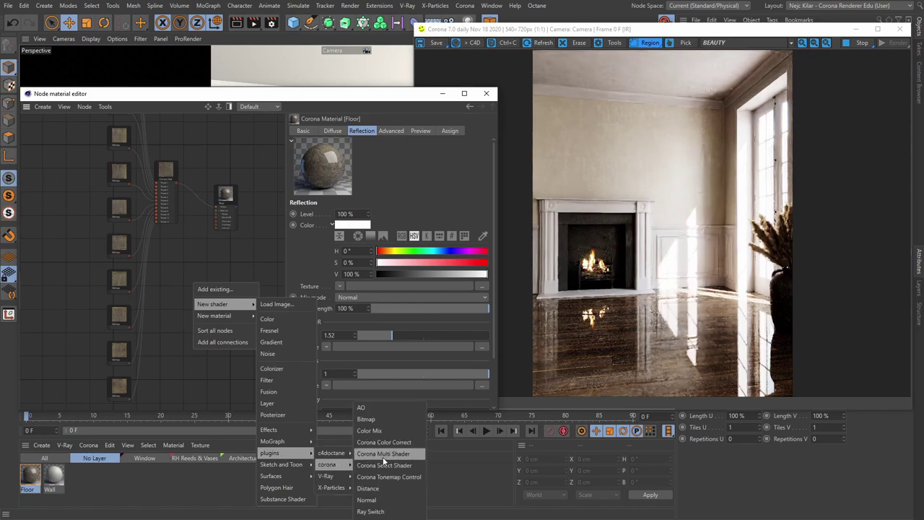
left_click(382, 453)
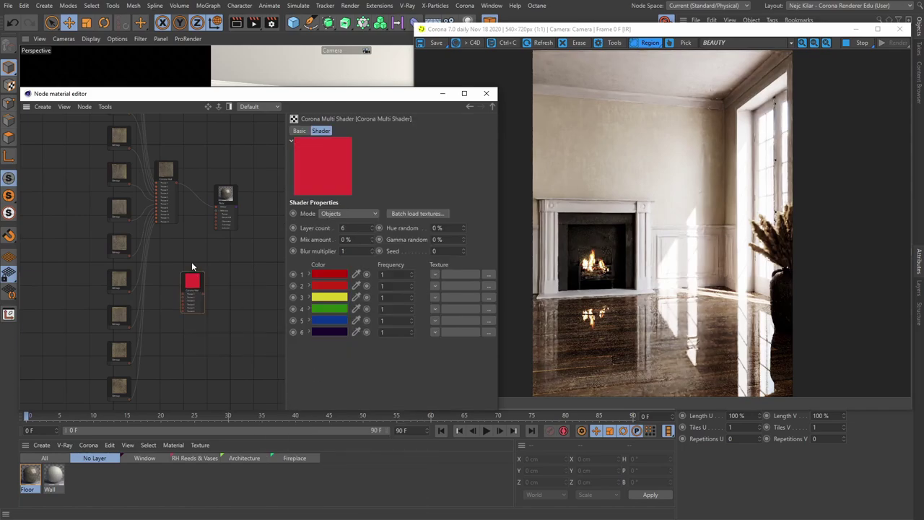
Batch-load Brauni_1_g to Brauni_12_g from the Glossiness folder as twelve layers.
left_click(413, 212)
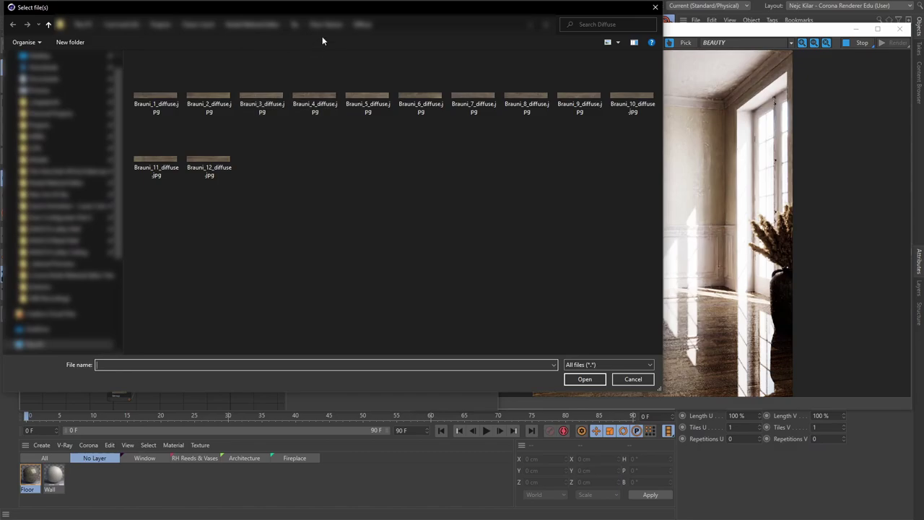
left_click(327, 25)
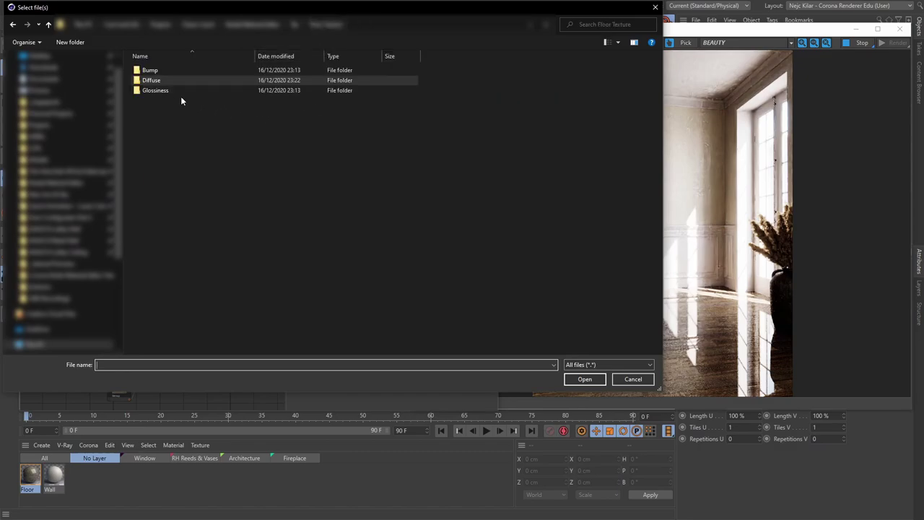
left_click(151, 92)
double_click(152, 92)
left_click(158, 93)
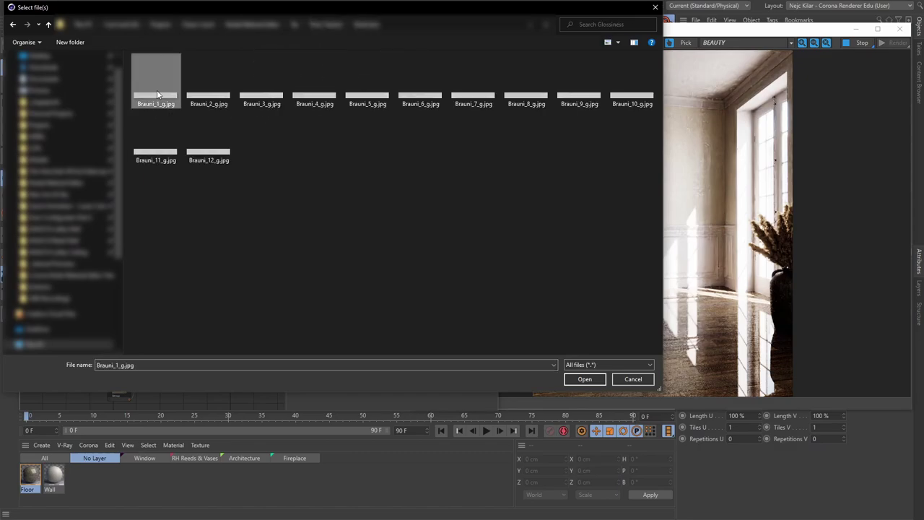
left_click(209, 152, "shift")
left_click(584, 379)
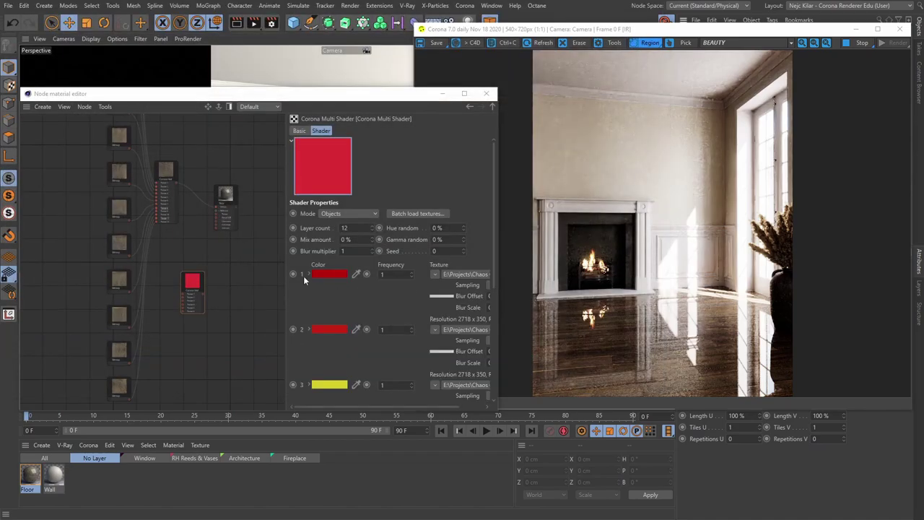
Wire the new multi shader into the Floor material's Glossiness input.
scroll(199, 241, "down", 6)
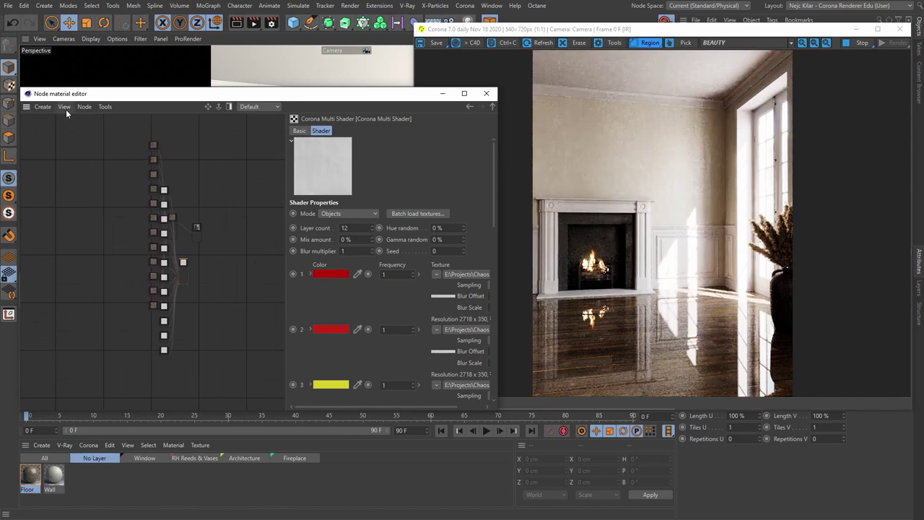
scroll(187, 244, "up", 6)
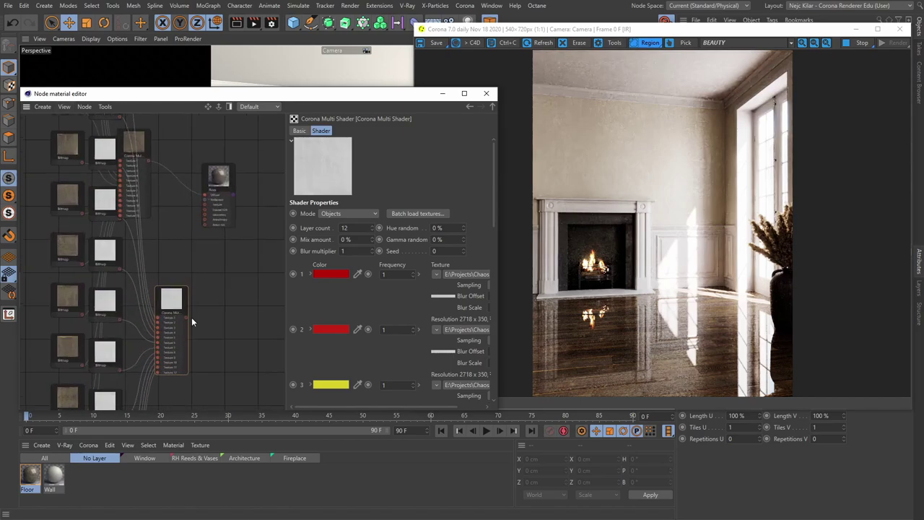
left_click_drag(186, 317, 204, 218)
scroll(205, 218, "up", 2)
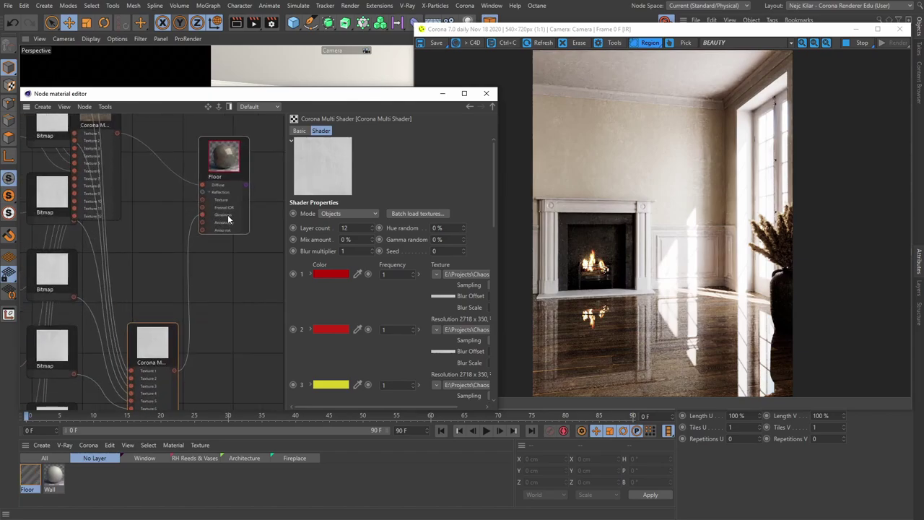
scroll(220, 245, "down", 3)
scroll(211, 300, "down", 3)
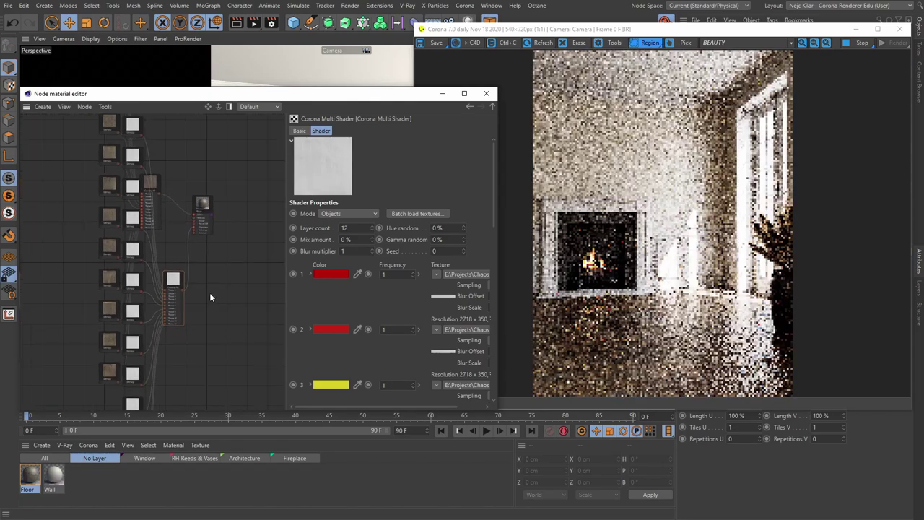
Sort all nodes and reposition two of them to tidy the graph.
left_click(65, 107)
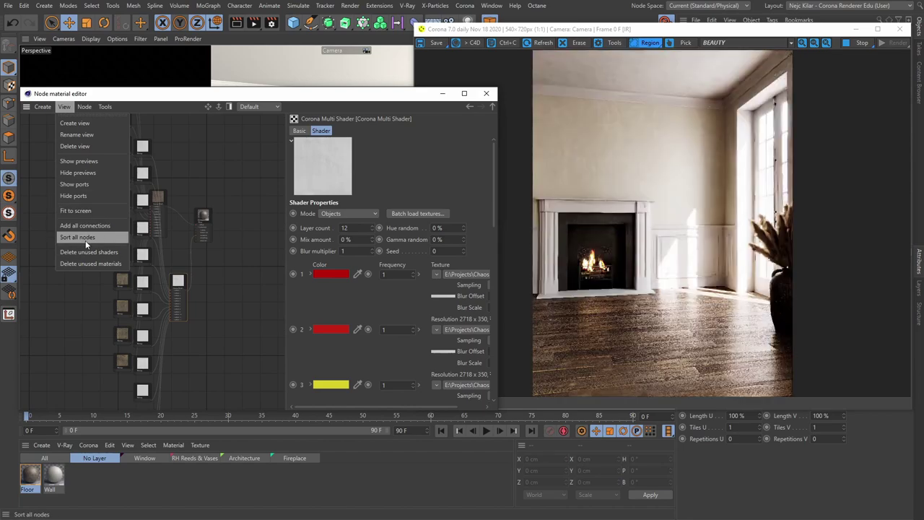
left_click(81, 237)
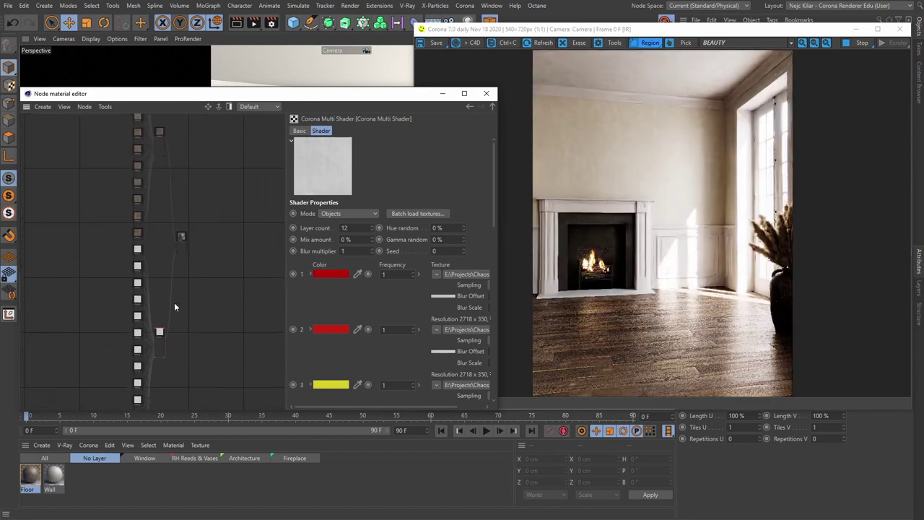
left_click_drag(160, 334, 161, 258)
left_click_drag(159, 132, 162, 215)
scroll(169, 235, "up", 5)
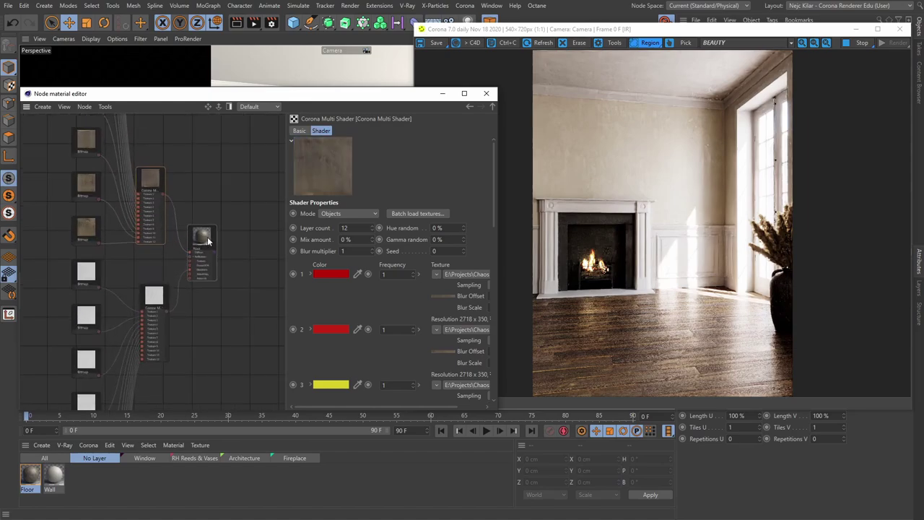
Select the Floor node and confirm Corona Multi Shader is its reflection glossiness texture.
left_click(237, 238)
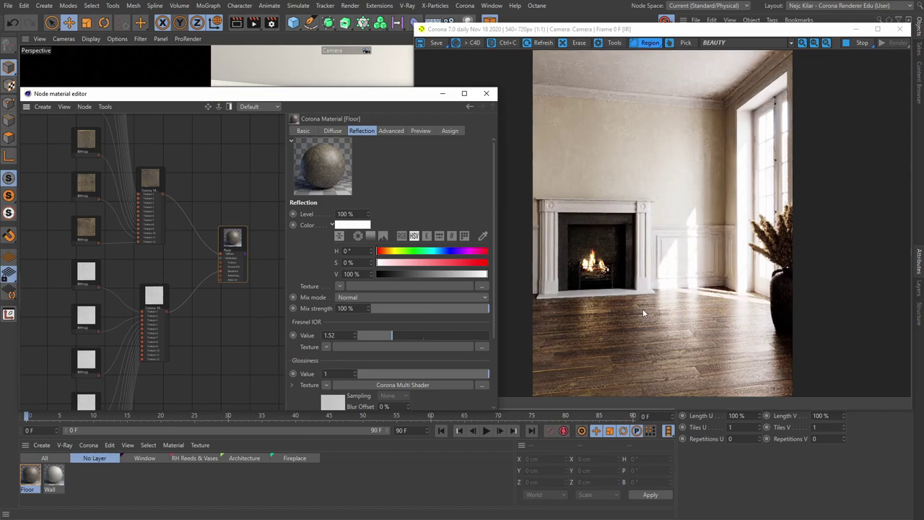
scroll(189, 309, "down", 1)
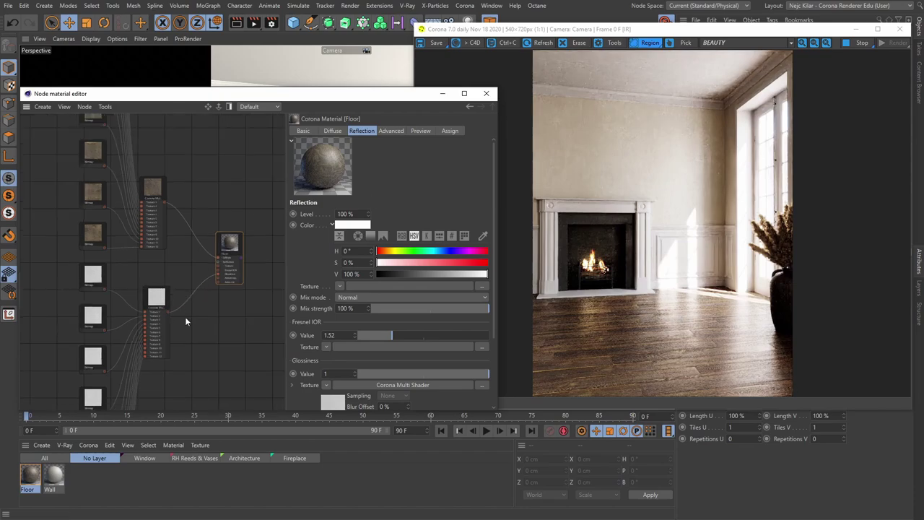
scroll(163, 302, "up", 2)
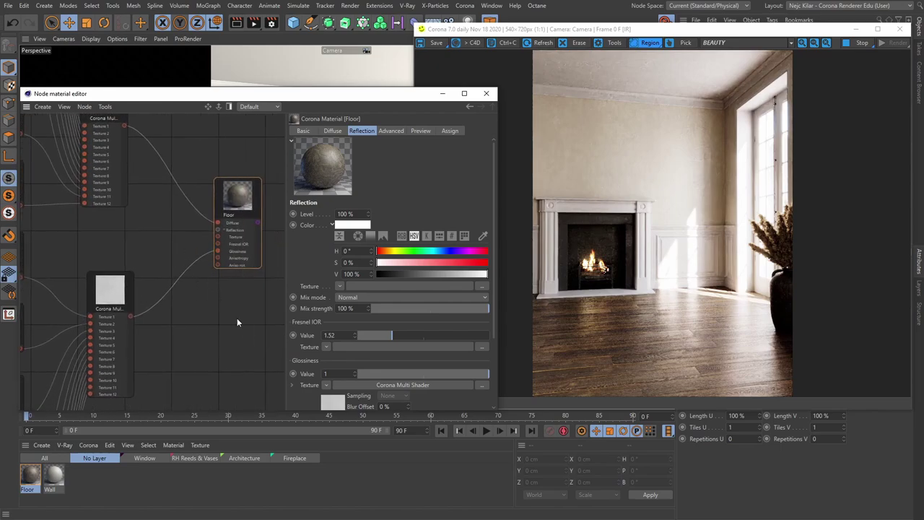
scroll(173, 279, "down", 2)
scroll(171, 270, "up", 2)
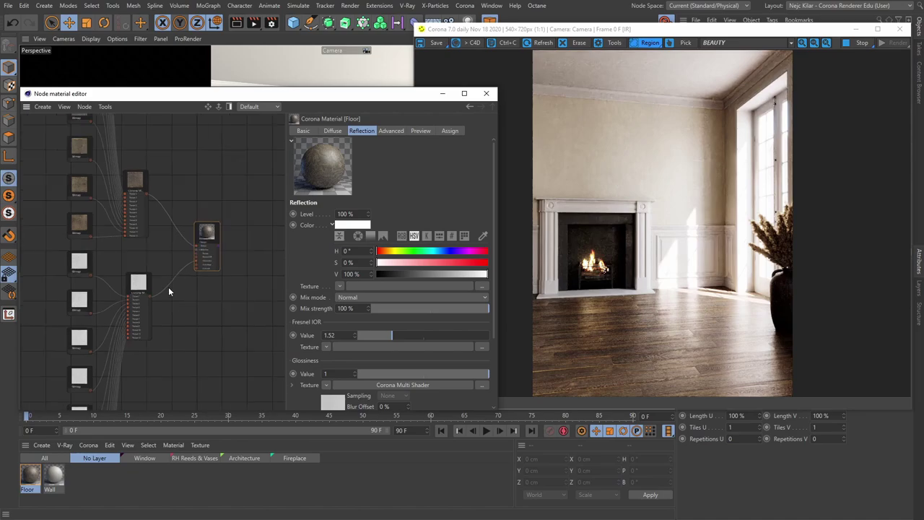
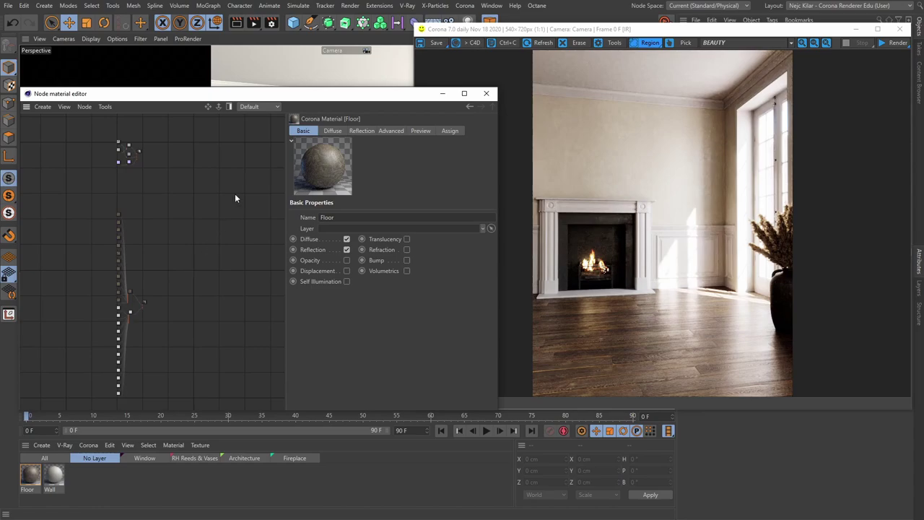
Create a second node editor view with the default name 'New view'.
left_click(277, 107)
left_click(64, 107)
left_click(78, 125)
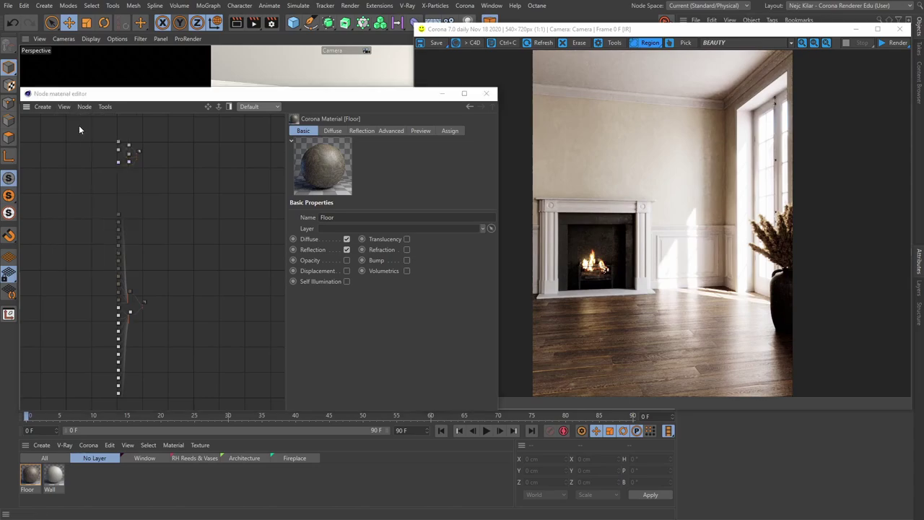
left_click(62, 137)
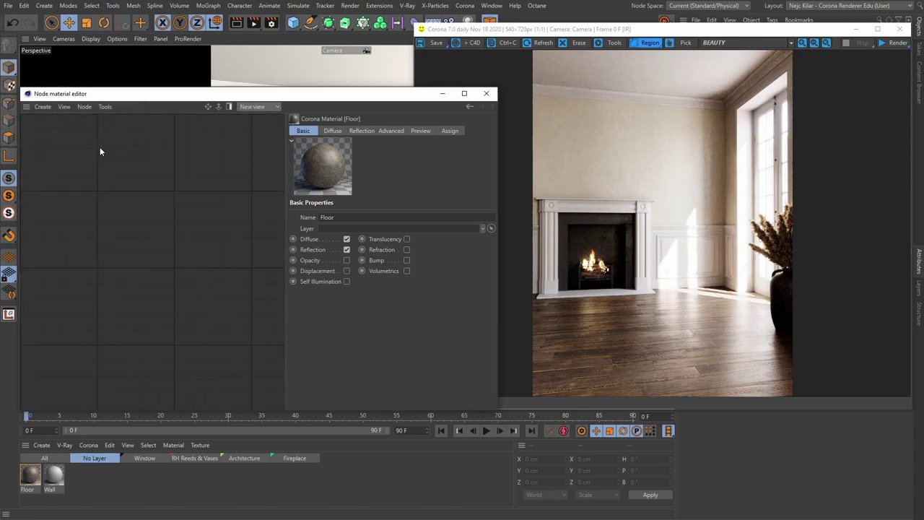
Switch between the Default view and the empty New view, ending on New view.
left_click(277, 107)
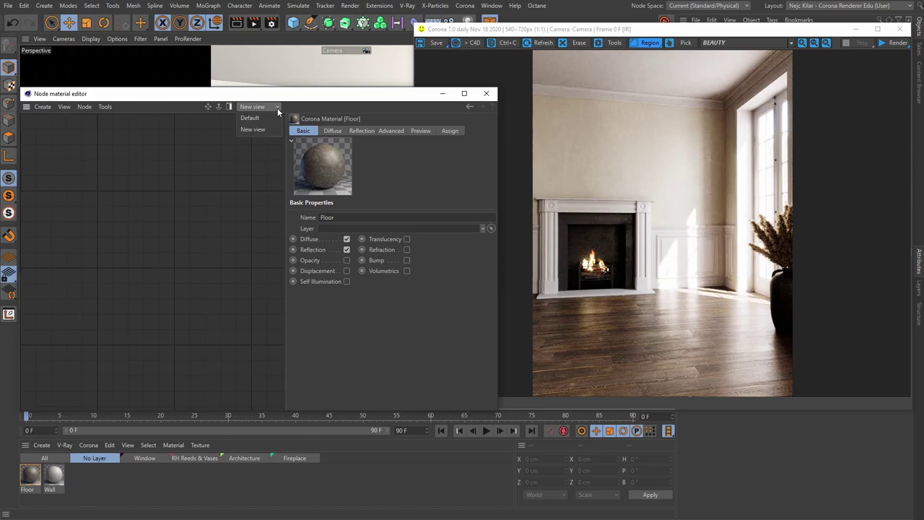
left_click(267, 117)
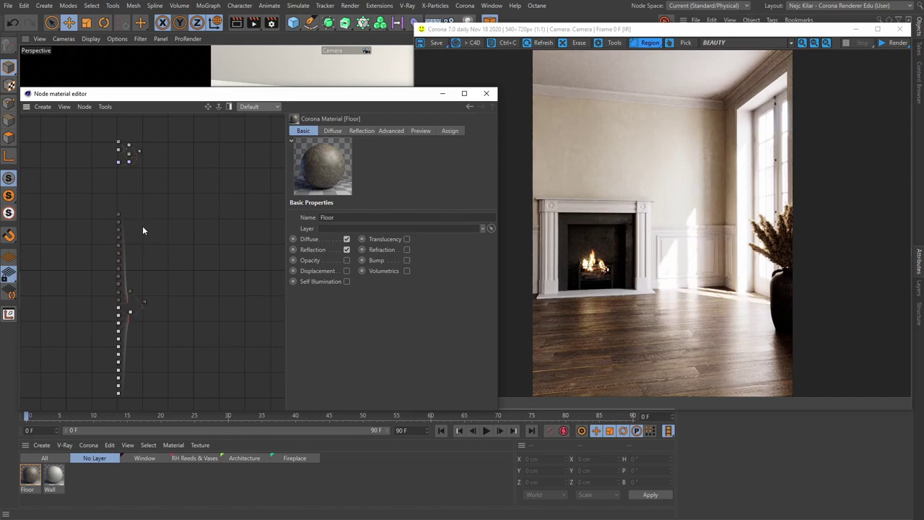
left_click(270, 107)
left_click(261, 130)
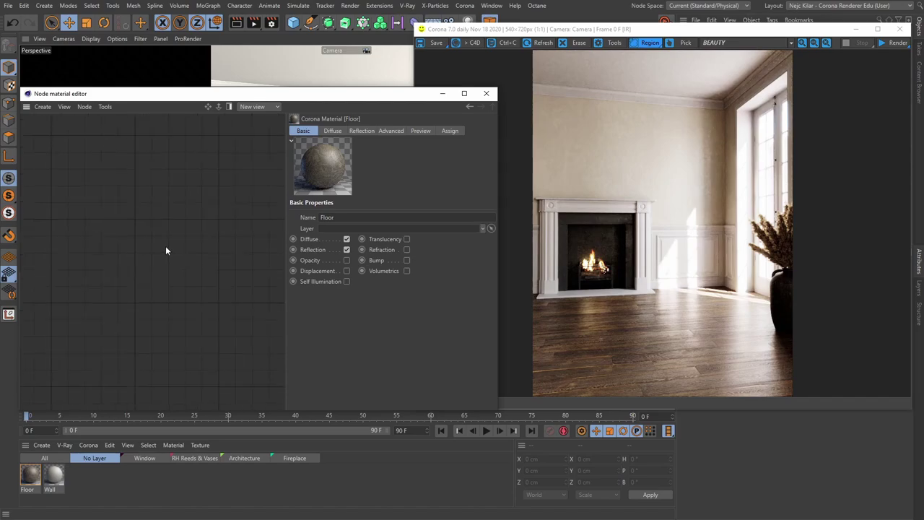
scroll(165, 250, "up", 5)
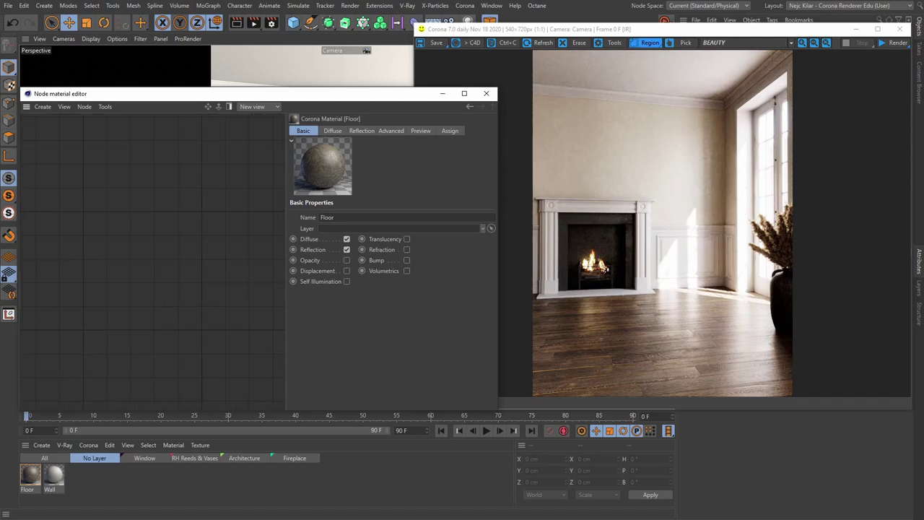
scroll(200, 239, "down", 3)
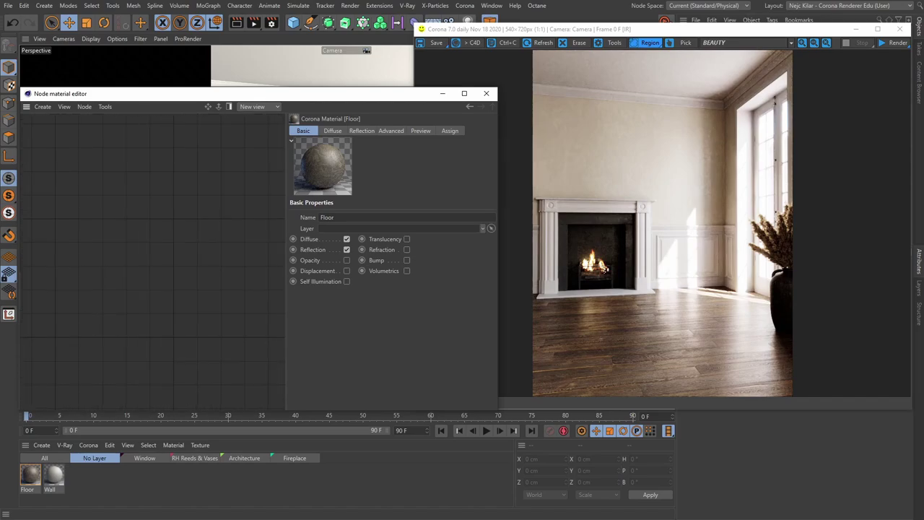
left_click(277, 106)
left_click(268, 119)
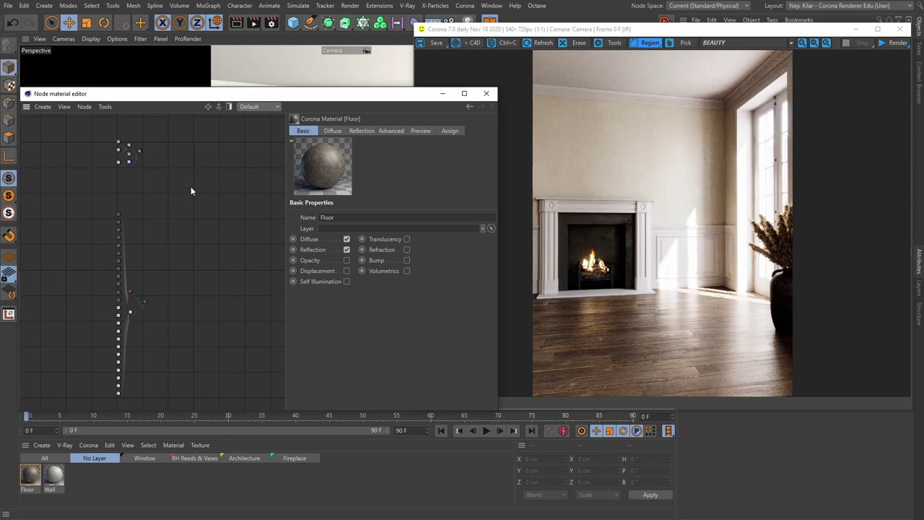
left_click(275, 107)
left_click(257, 130)
Rename the current view to 'Walls' and bring the Wall material's nodes into it.
left_click(65, 107)
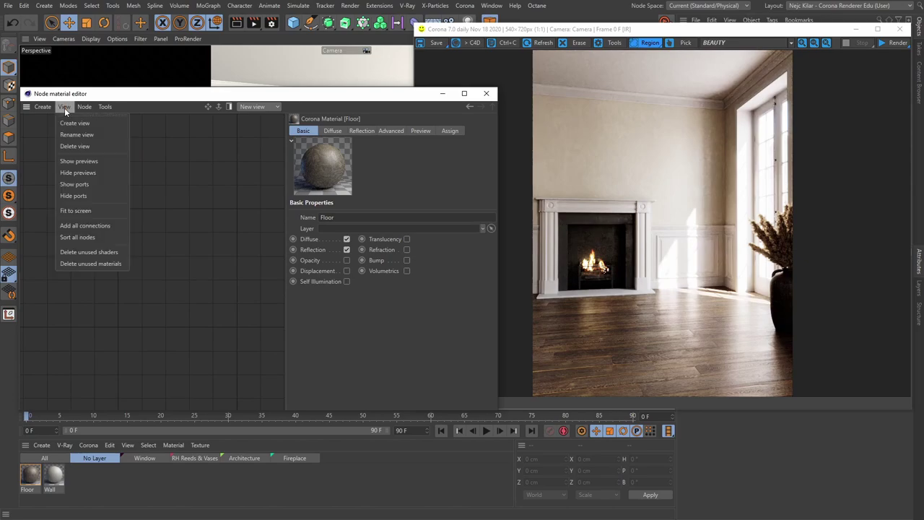
left_click(70, 137)
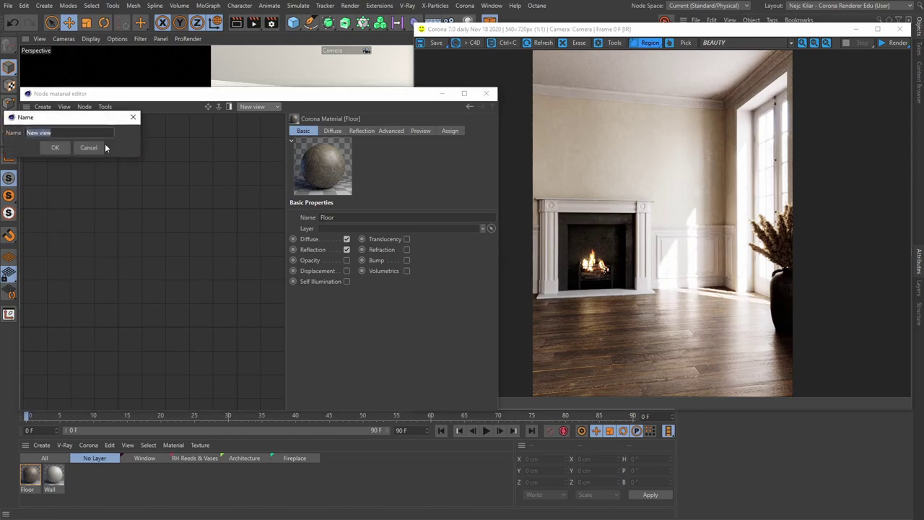
type("Walls")
key("Return")
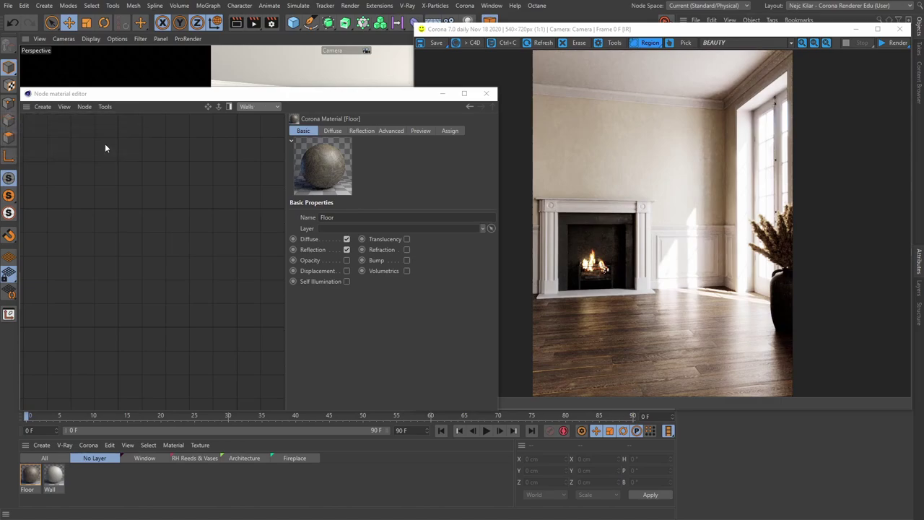
left_click(267, 107)
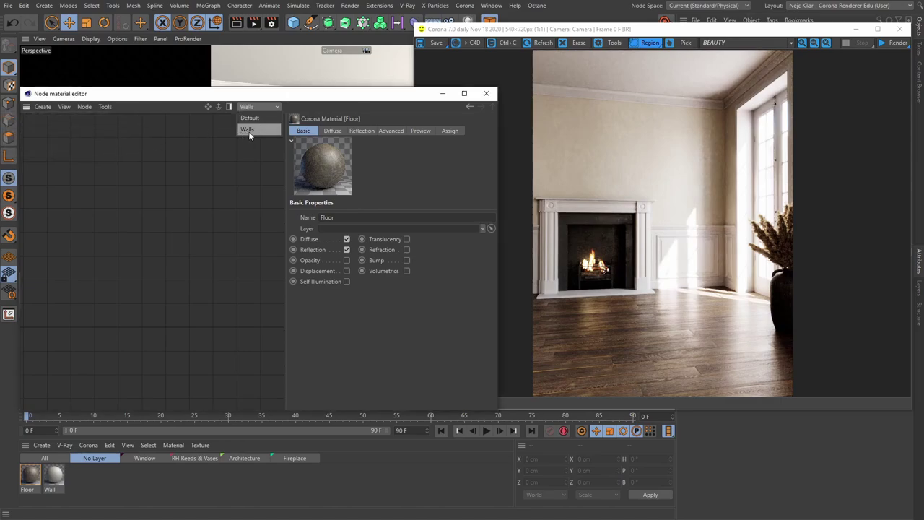
left_click(203, 195)
left_click_drag(50, 474, 192, 165)
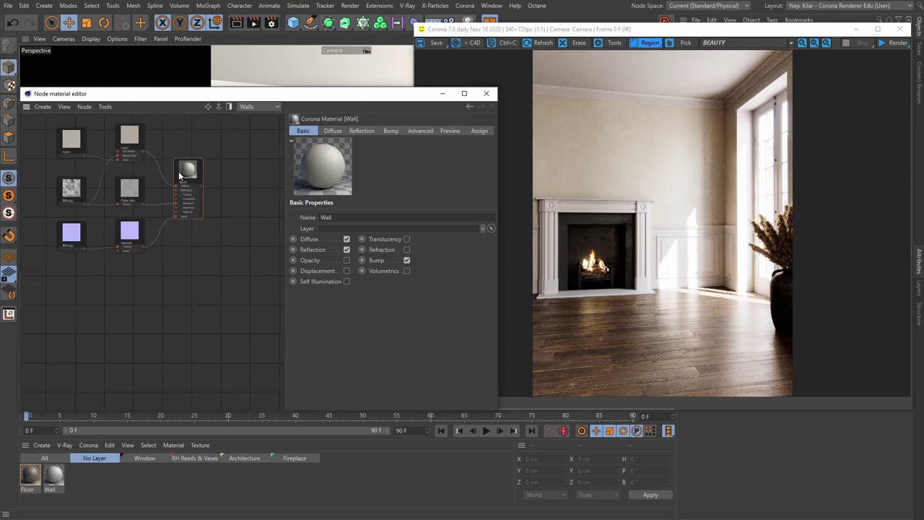
Create a Corona material named Wall B and duplicate it as Wall C.
left_click(87, 446)
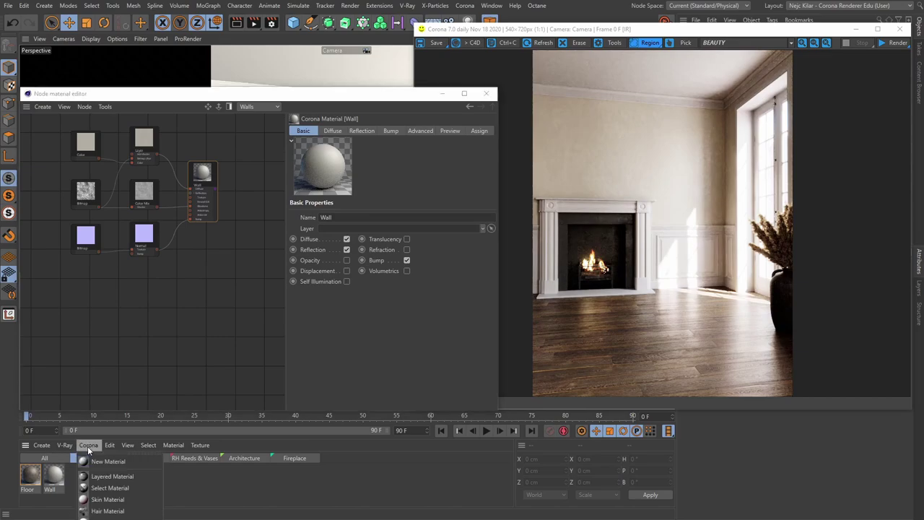
left_click(94, 461)
double_click(30, 488)
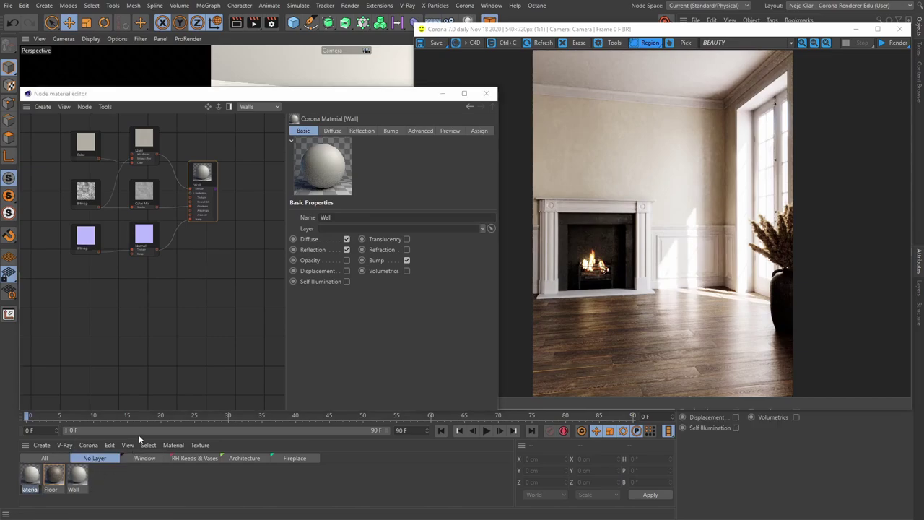
type("Wall 8")
key("Return")
key("ctrl+c")
key("ctrl+v")
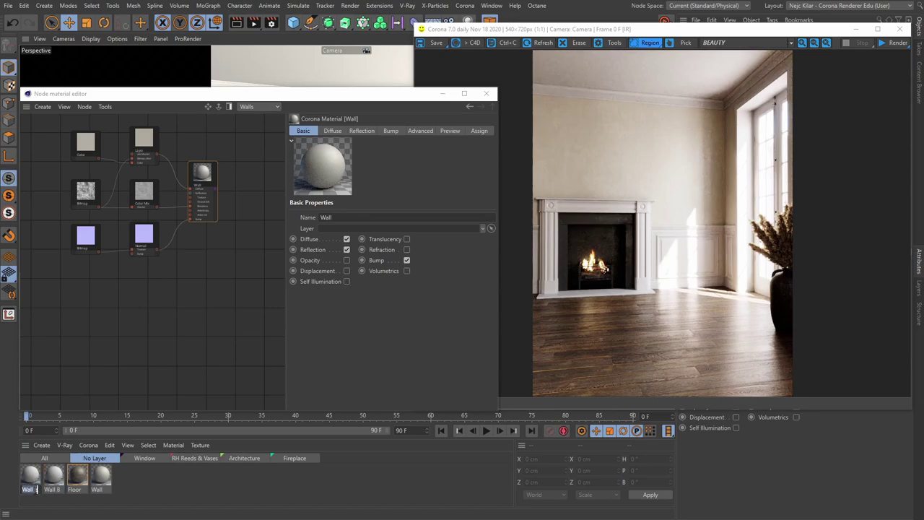
double_click(29, 489)
type("Wall C")
key("Return")
Add Wall B and Wall C to the Walls view and wire an upper node into a material node.
left_click_drag(52, 477, 208, 319)
left_click_drag(173, 381, 177, 386)
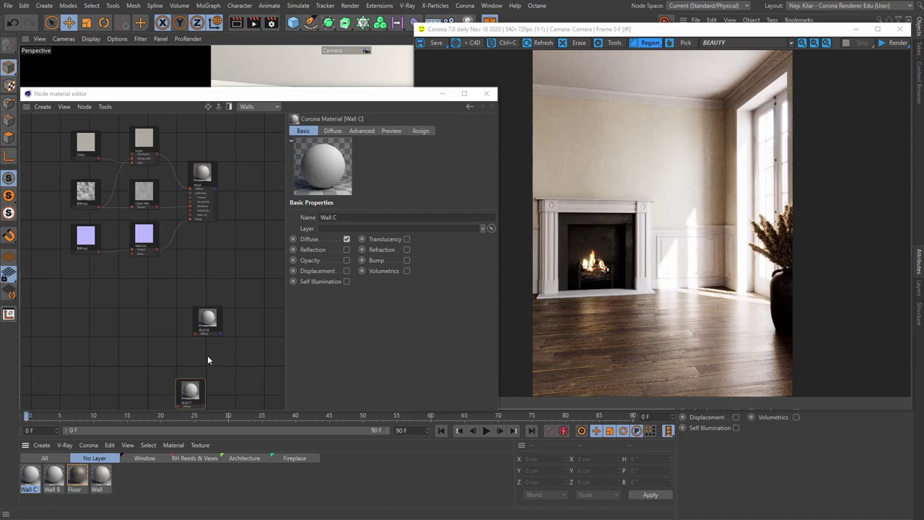
key("h")
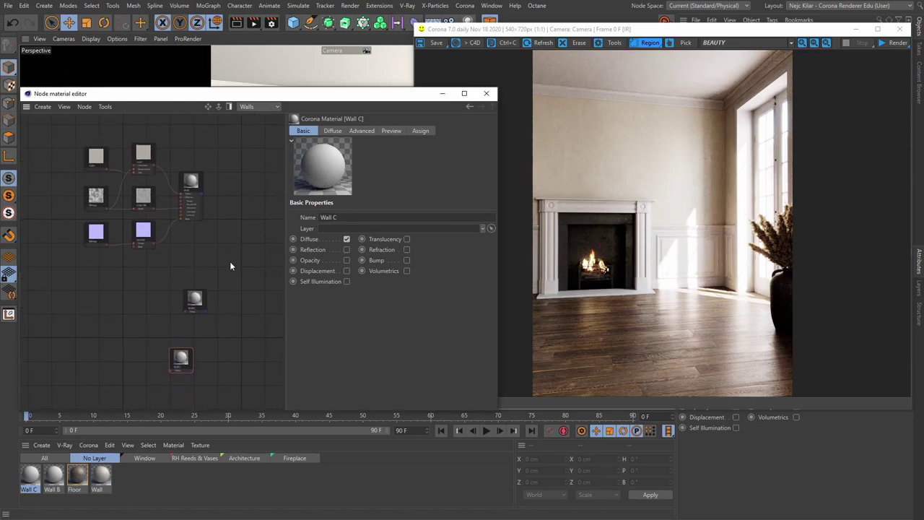
scroll(203, 268, "down", 3)
scroll(204, 264, "up", 3)
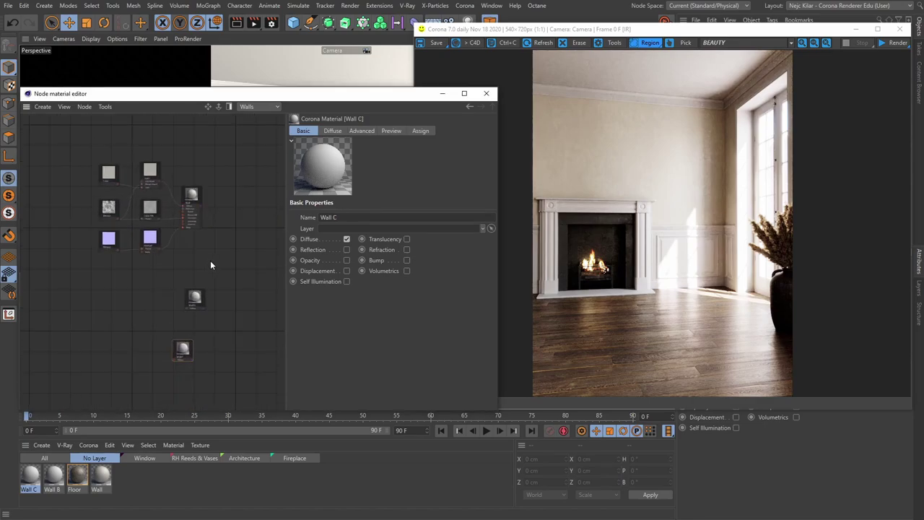
scroll(199, 263, "up", 1)
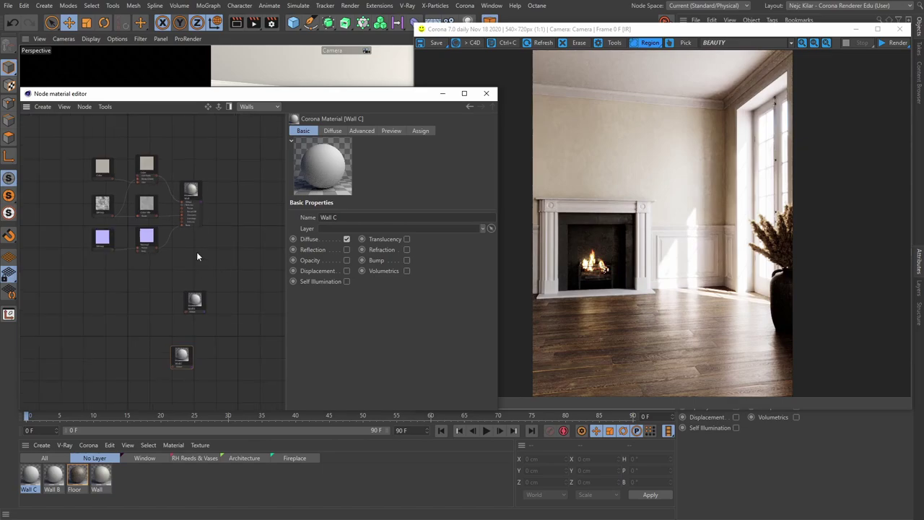
left_click_drag(154, 180, 185, 311)
scroll(199, 278, "down", 2)
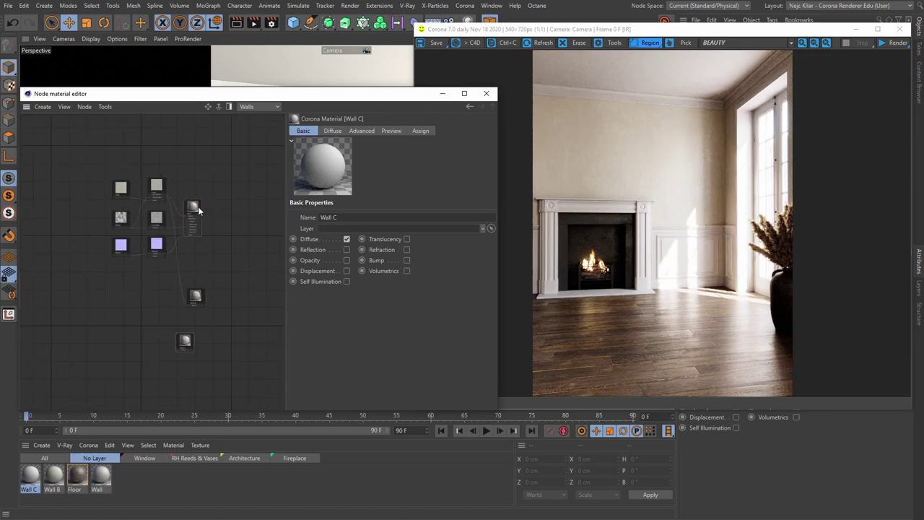
scroll(208, 233, "up", 2)
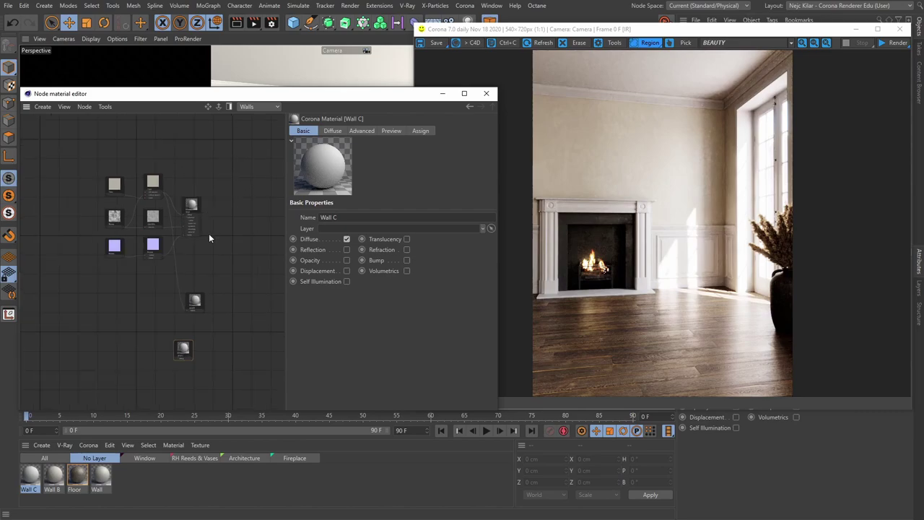
scroll(214, 268, "down", 1)
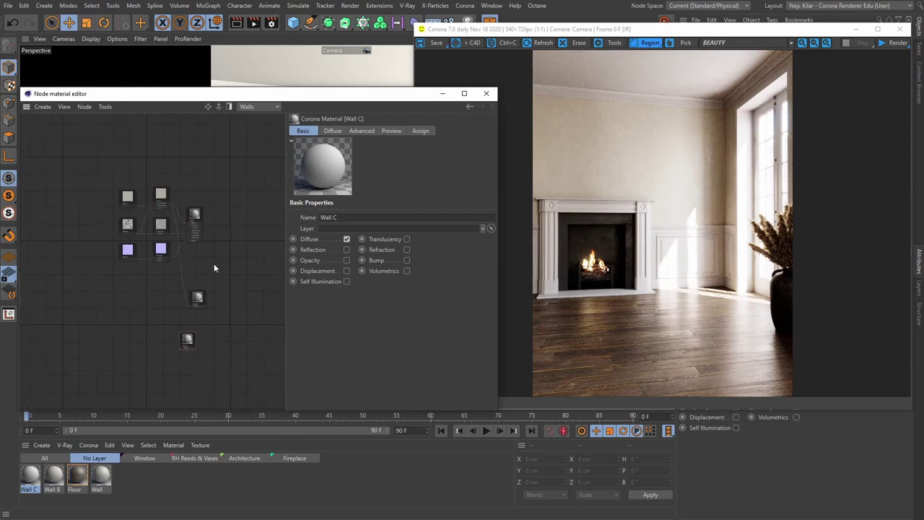
middle_click_drag(237, 258, 222, 266)
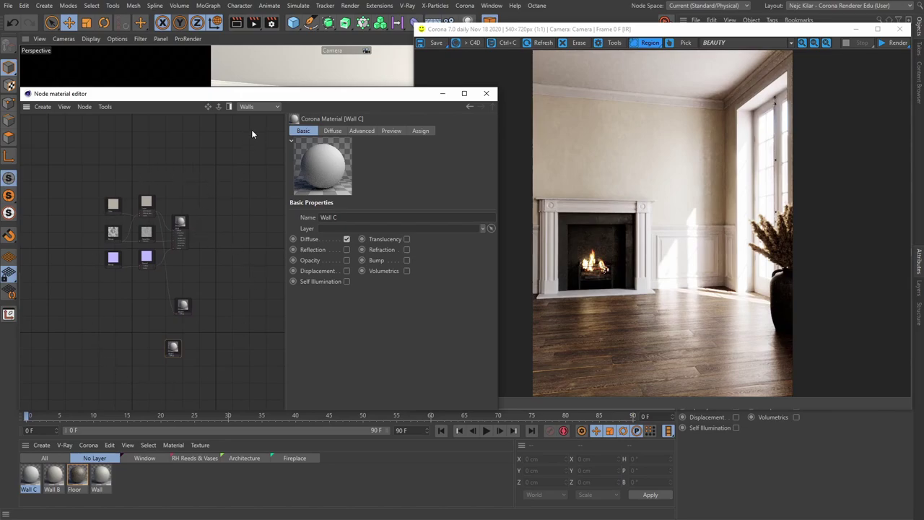
Switch the node editor back to the Default view.
left_click(276, 107)
left_click(252, 117)
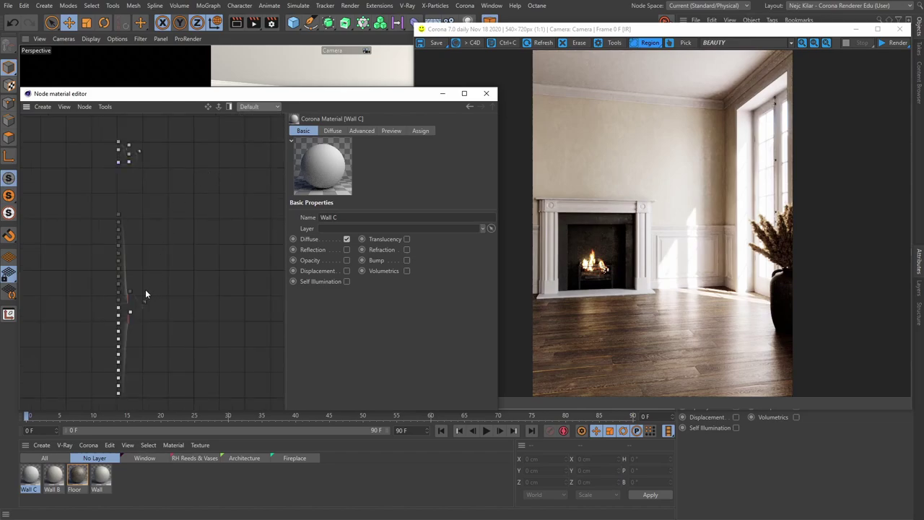
middle_click_drag(145, 294, 153, 291)
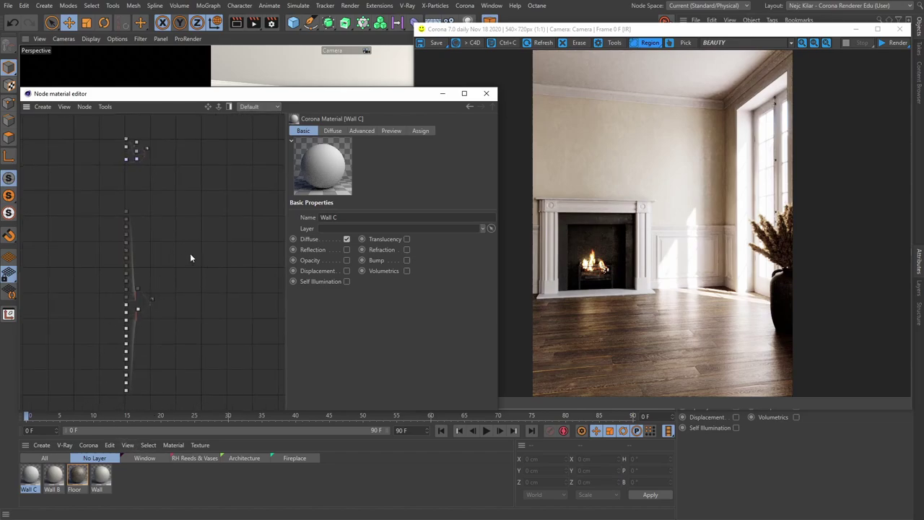
Select Wood, Metal and Glass in the Window layer, then list the Fireplace layer's materials.
left_click(159, 457)
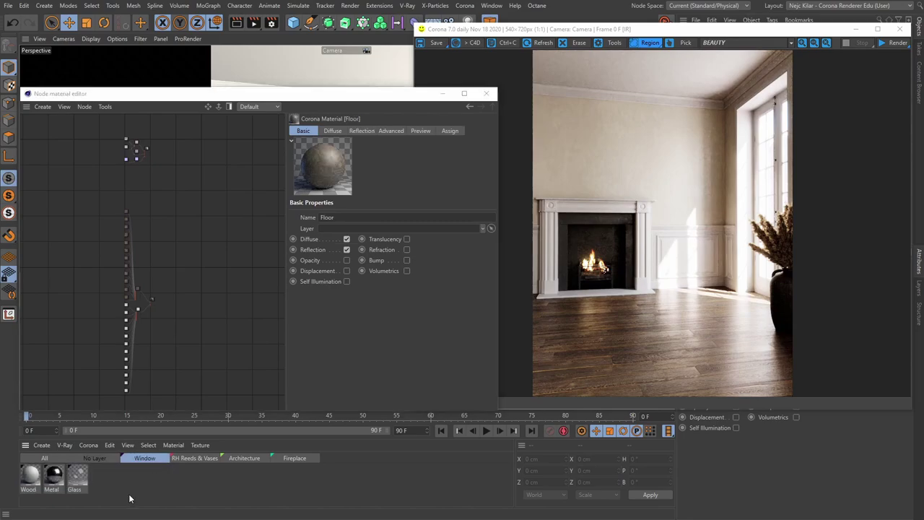
left_click_drag(126, 495, 22, 471)
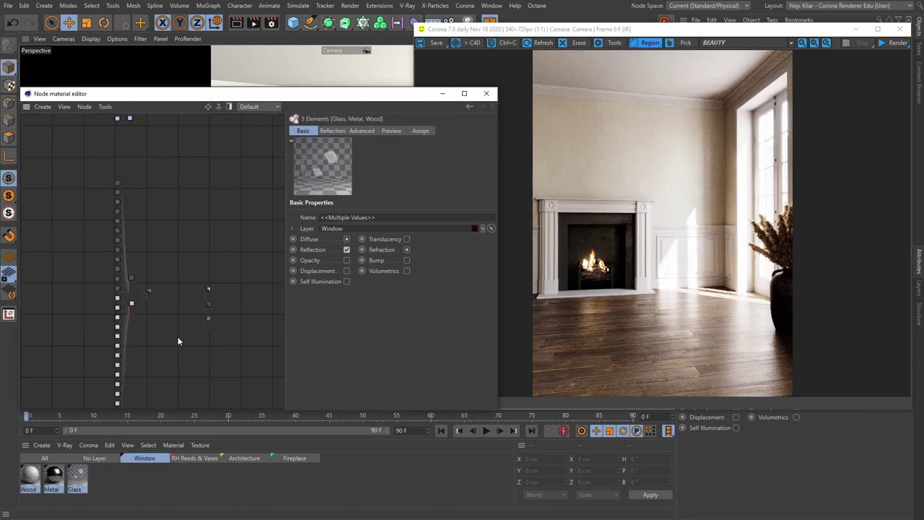
left_click(292, 457)
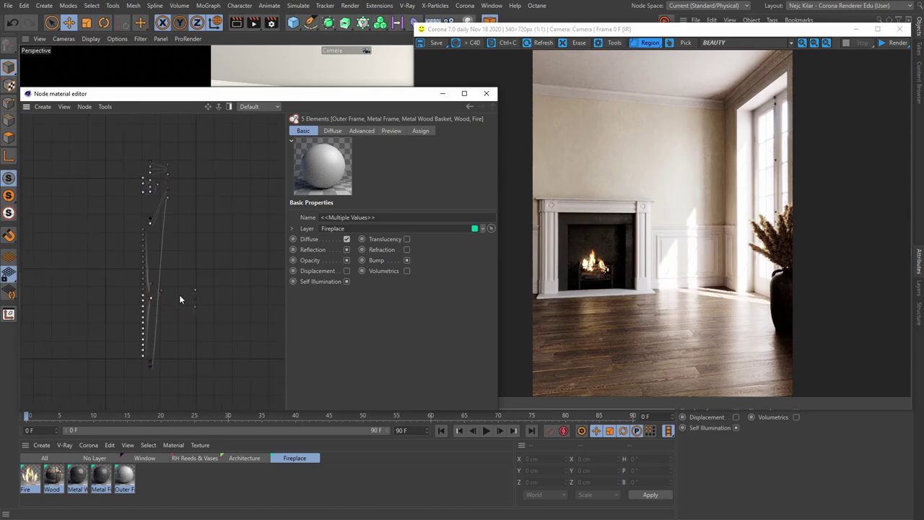
Sort all nodes in the Default view into columns.
left_click(64, 108)
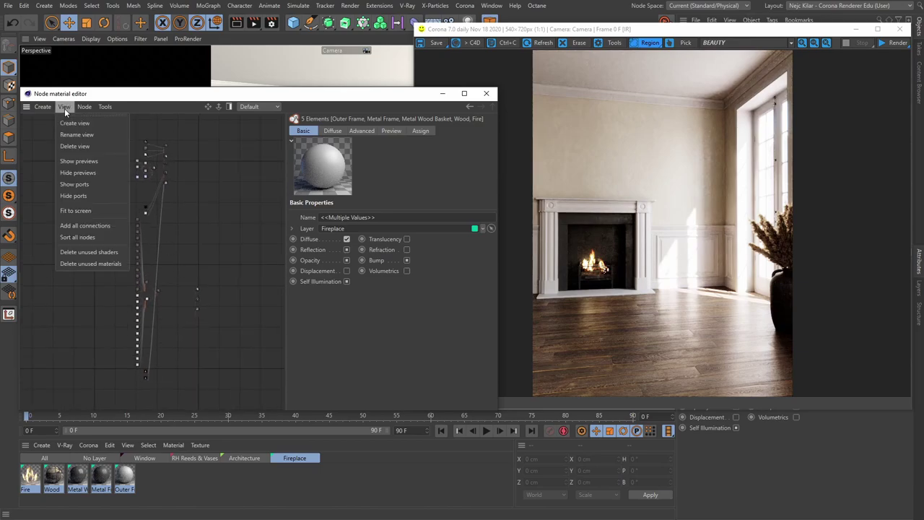
left_click(83, 238)
scroll(167, 275, "up", 5)
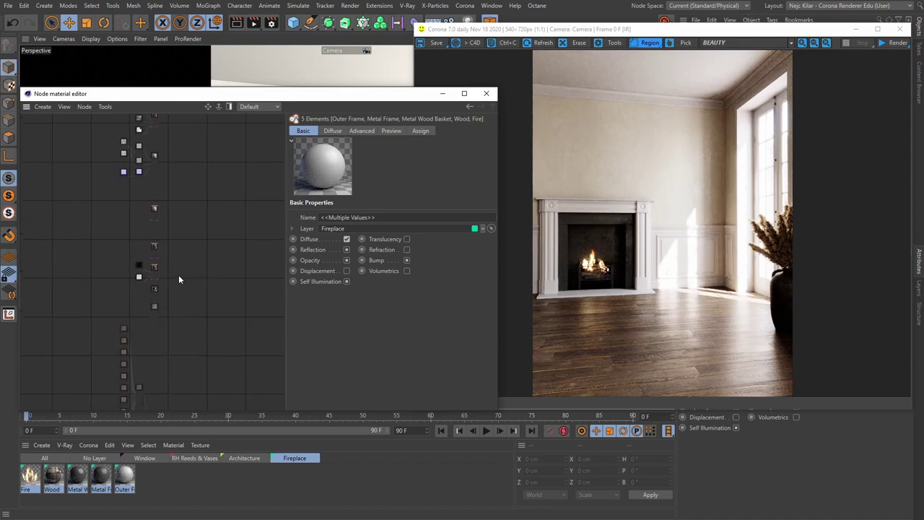
scroll(137, 260, "up", 5)
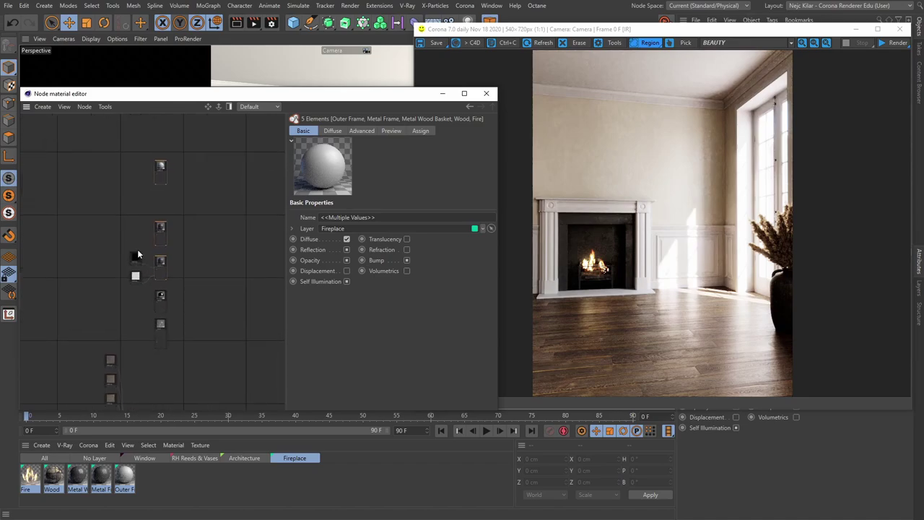
Remove the top node group from the view and delete four other selected nodes.
left_click(165, 224)
right_click(165, 223)
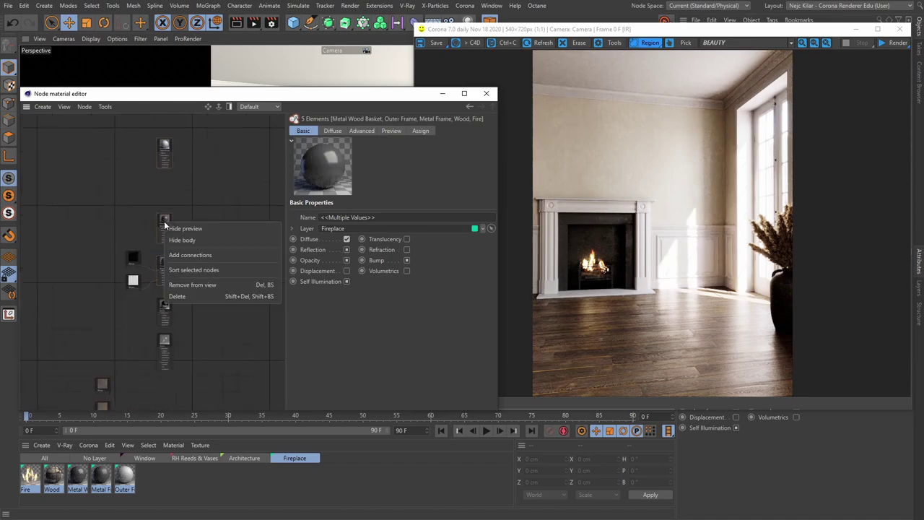
left_click(176, 284)
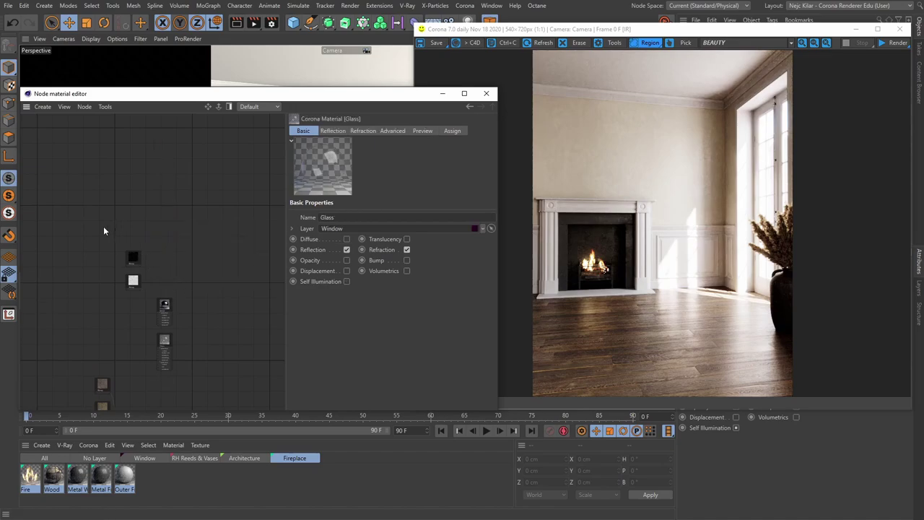
left_click_drag(104, 227, 174, 374)
right_click(174, 374)
left_click(196, 364)
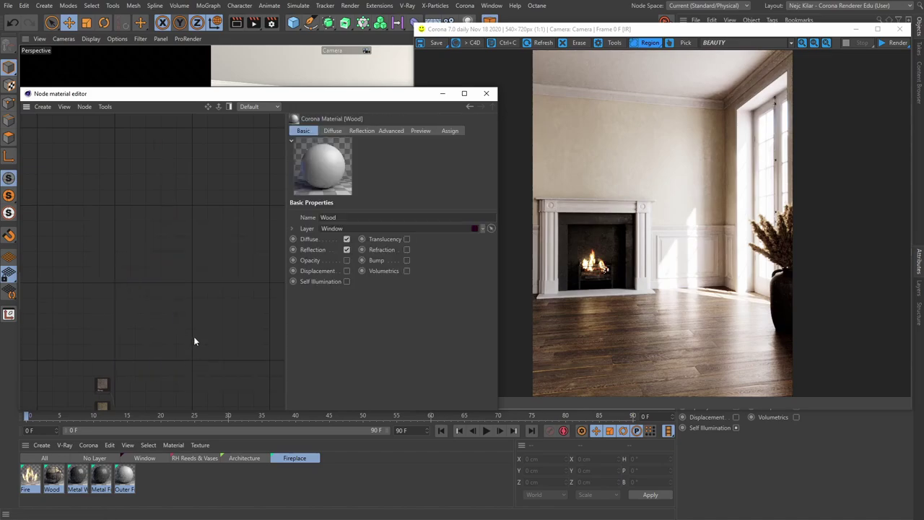
scroll(207, 295, "down", 2)
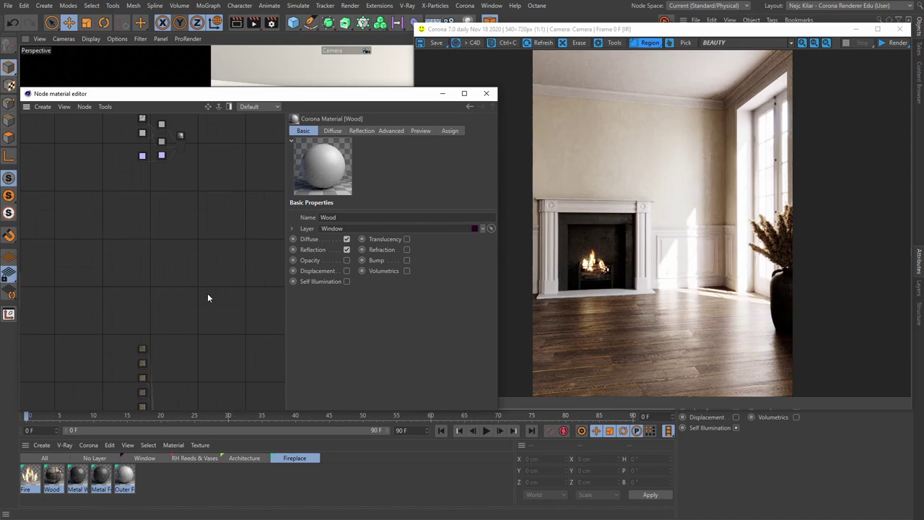
scroll(208, 295, "down", 5)
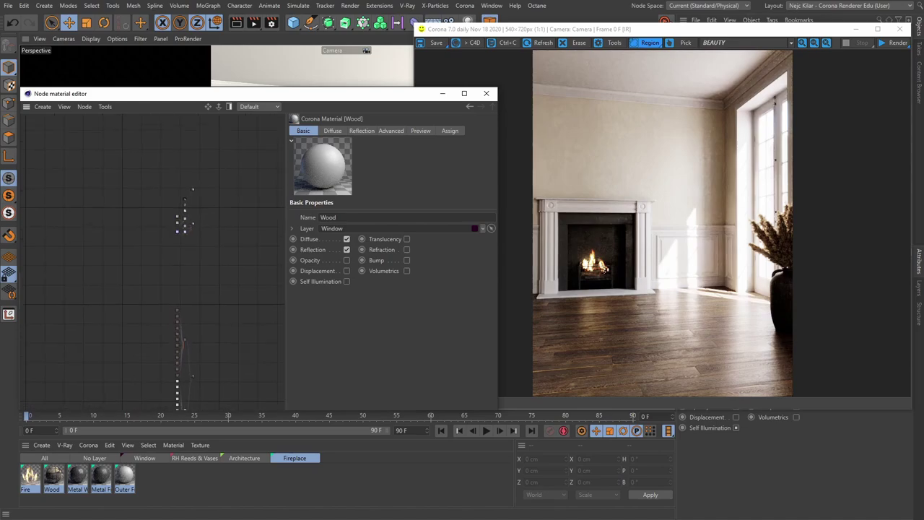
scroll(237, 332, "up", 3)
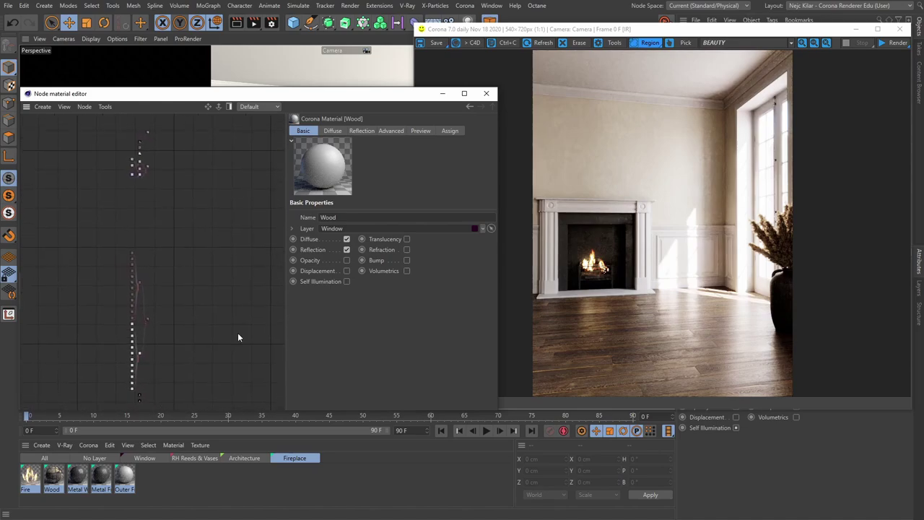
left_click(275, 107)
Switch to the Walls view, check the kitchen scene's Render Settings, and inspect the Onion layer material.
left_click(266, 129)
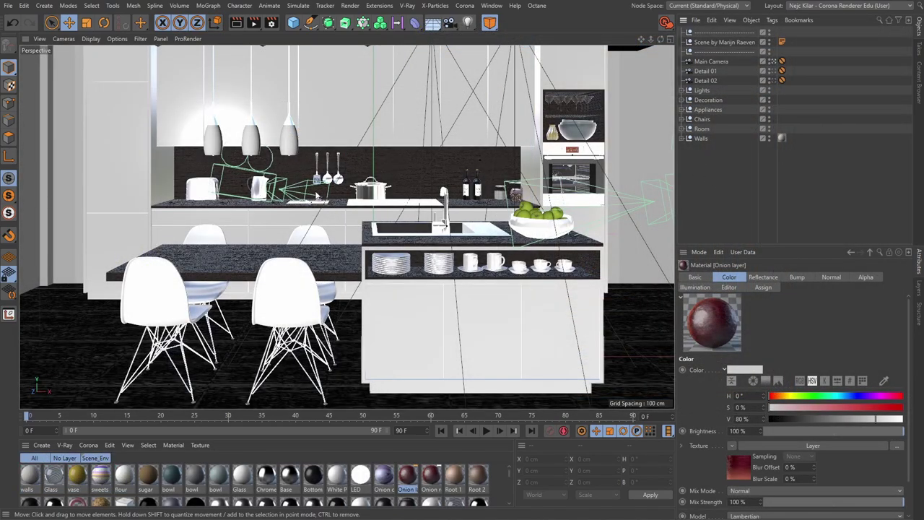
left_click(272, 22)
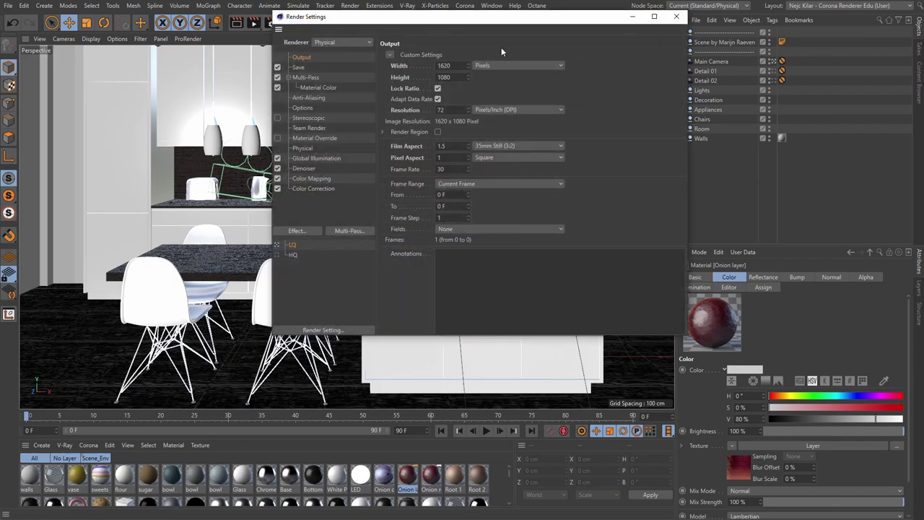
left_click(676, 16)
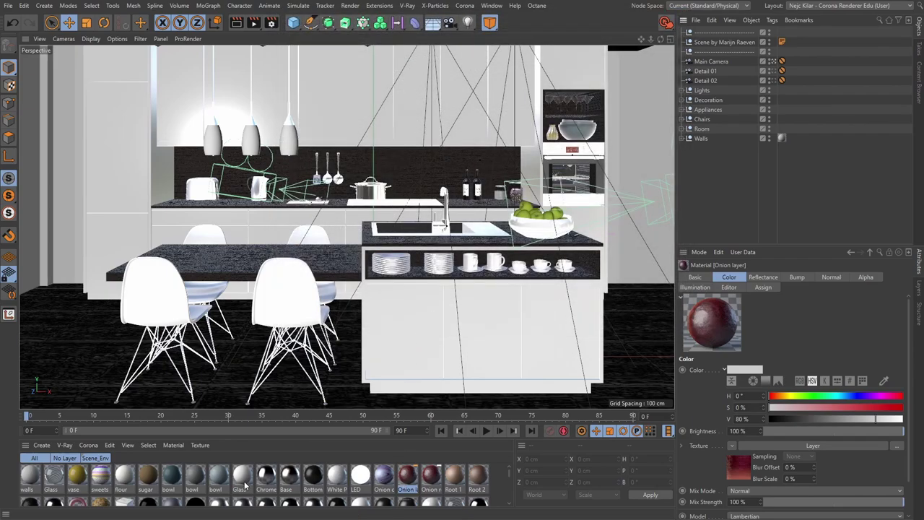
double_click(408, 478)
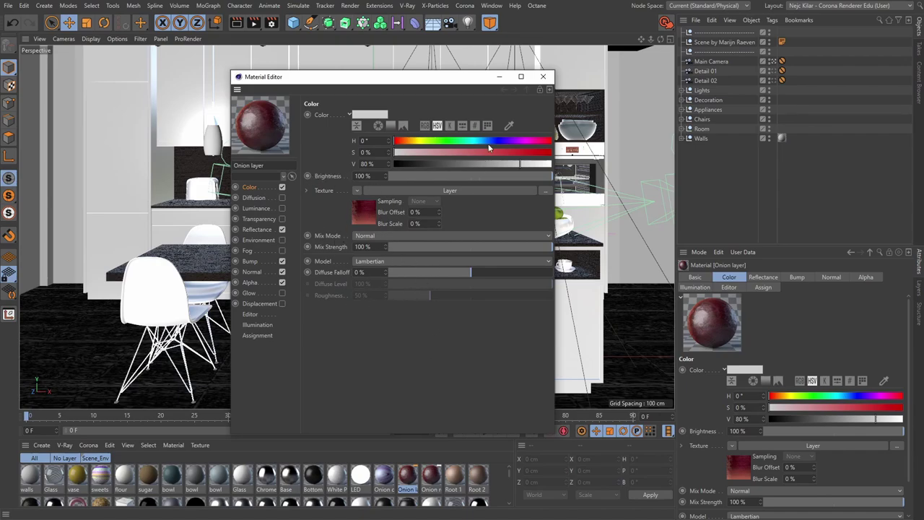
left_click(543, 76)
Open the Corona Node Material Editor and load the Onion layer material's 39-element node graph.
left_click(464, 6)
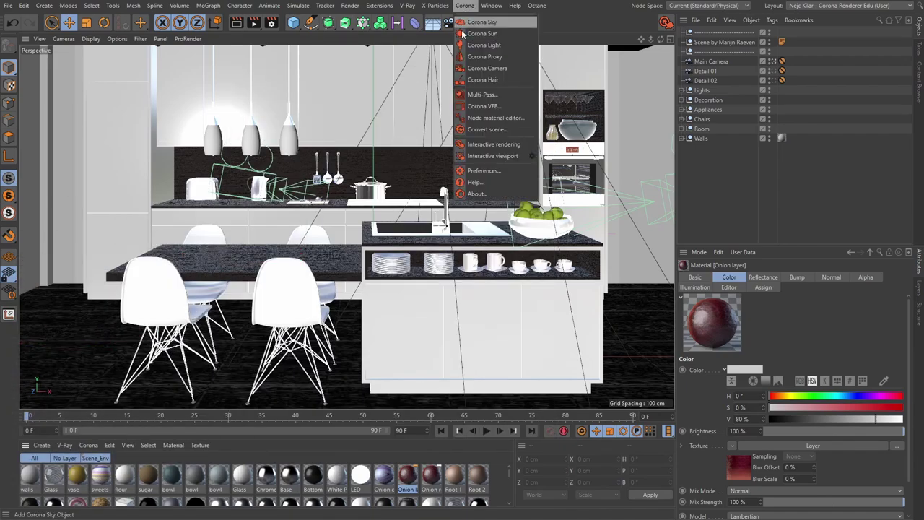
left_click(477, 117)
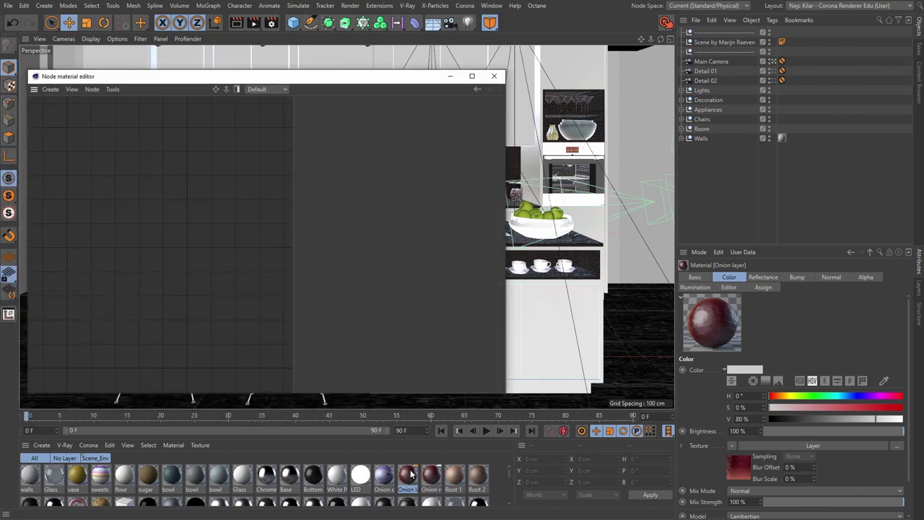
left_click_drag(410, 478, 261, 267)
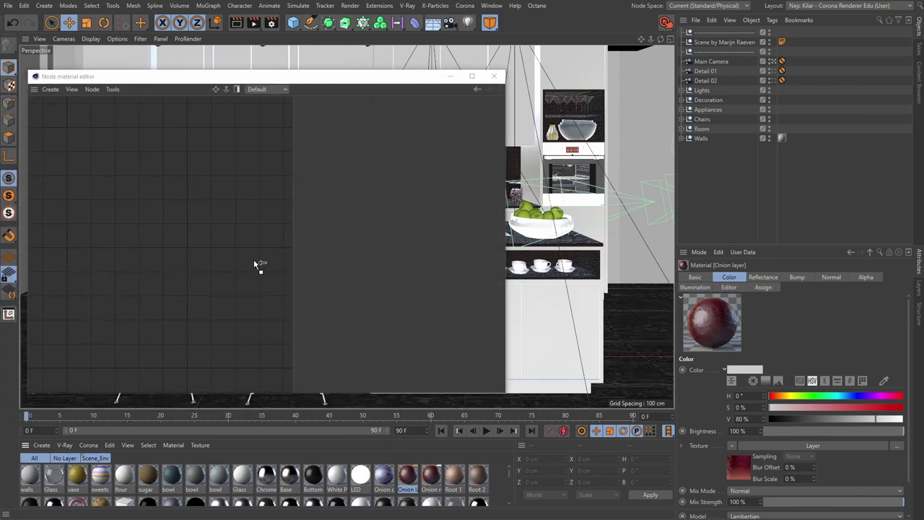
left_click_drag(190, 232, 180, 204)
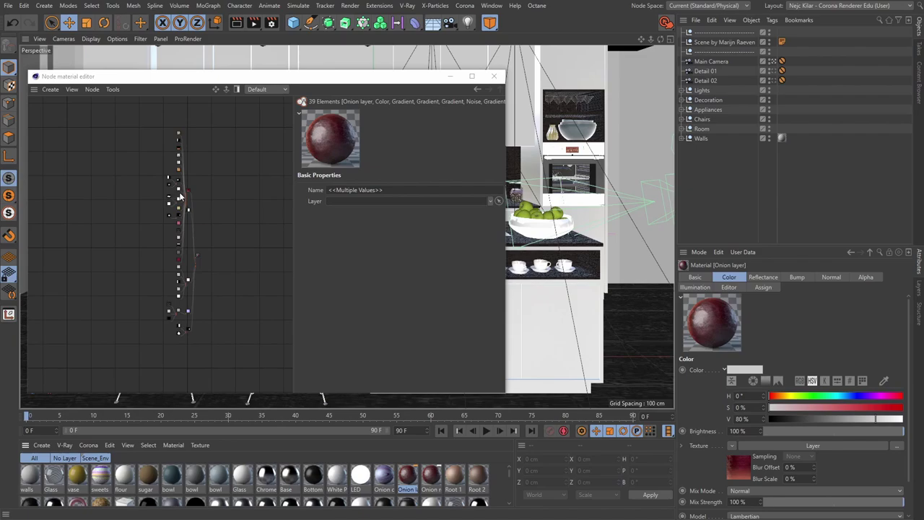
scroll(192, 222, "up", 2)
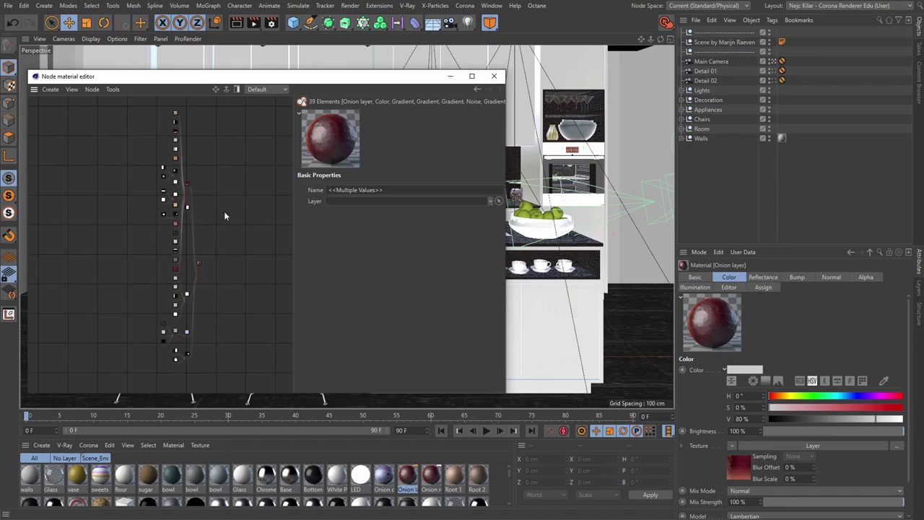
scroll(210, 256, "up", 6)
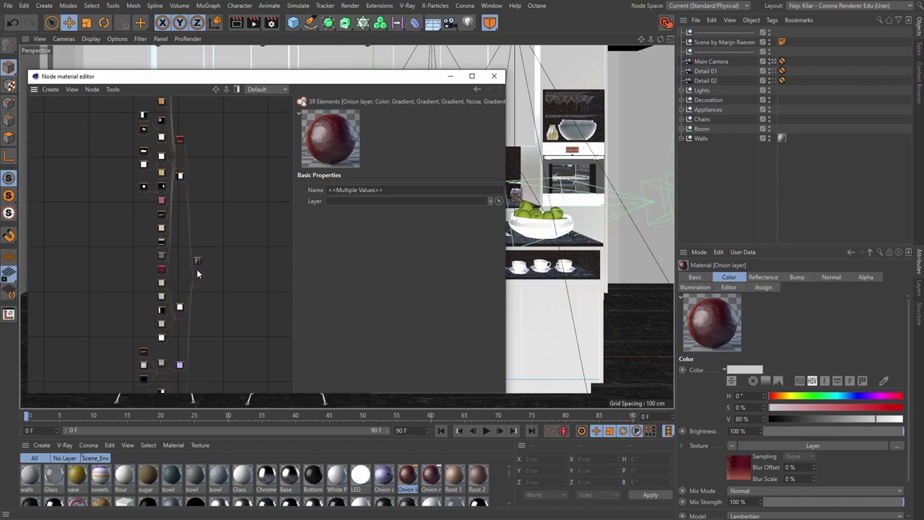
scroll(198, 273, "up", 2)
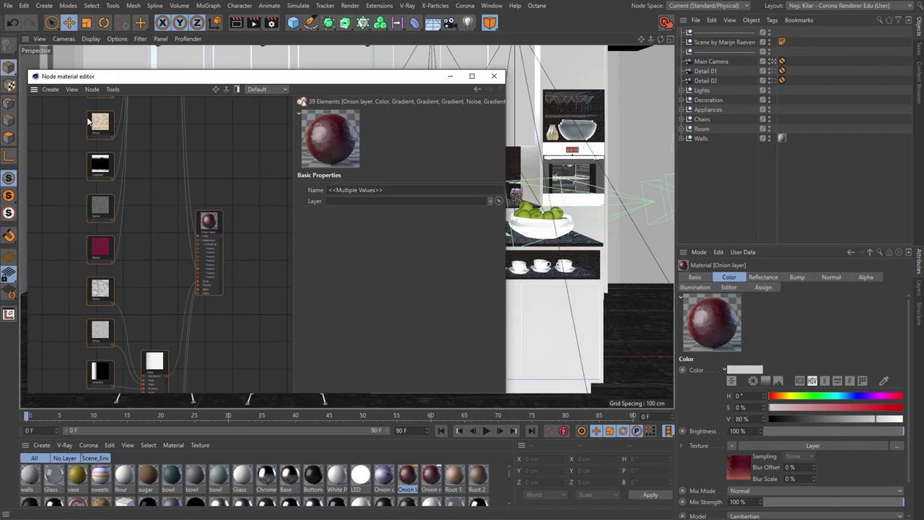
Create a node view named 'New view' and bring in the Onion cut material's nodes.
left_click(72, 89)
left_click(79, 102)
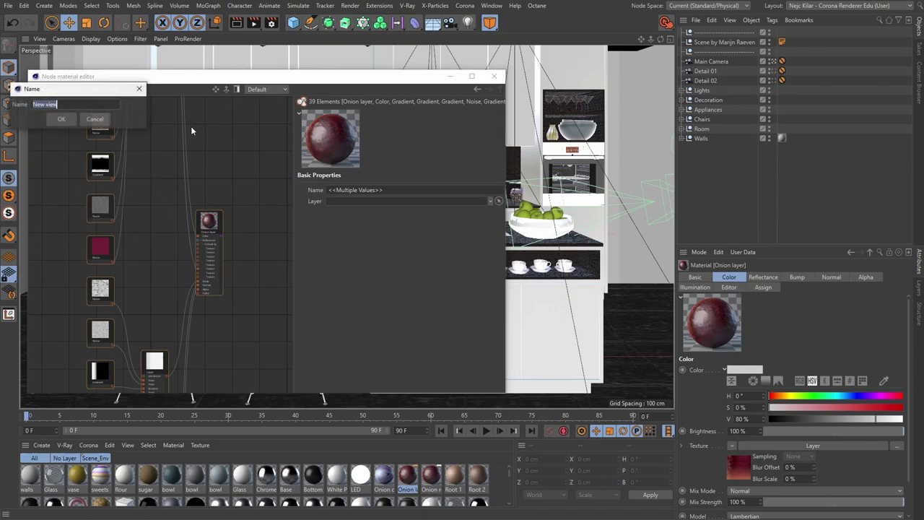
left_click(62, 120)
left_click_drag(383, 475, 179, 255)
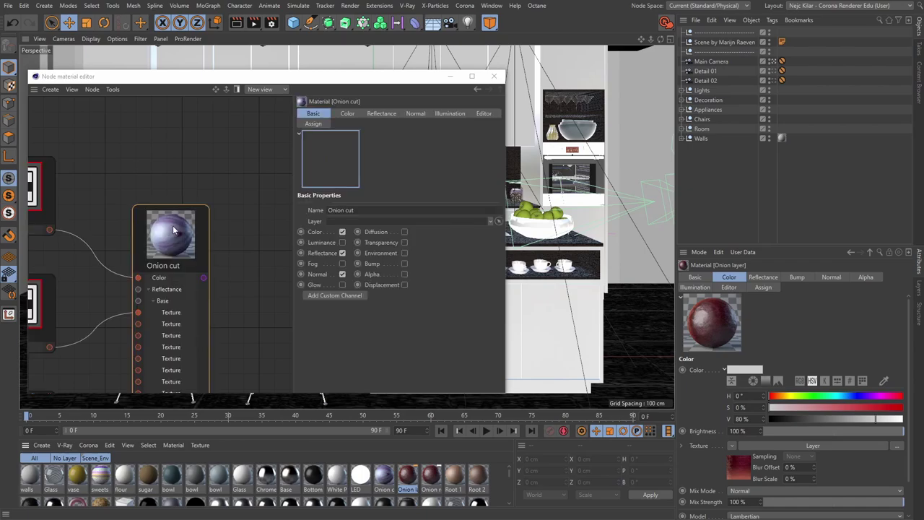
scroll(144, 238, "down", 3)
scroll(176, 241, "up", 2)
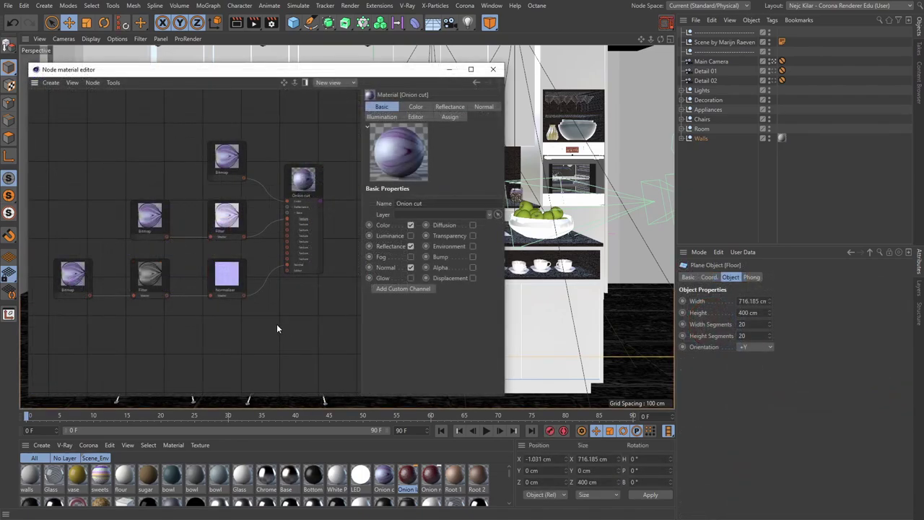
Duplicate the Filter–Normalizer pair below the originals, then select the Bitmap, Filter and Normalizer row.
left_click_drag(138, 319, 230, 335)
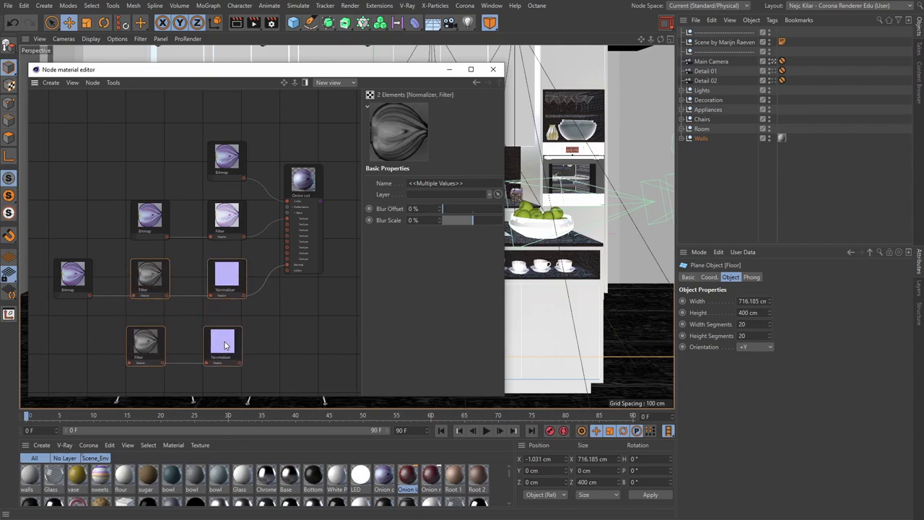
left_click(238, 334)
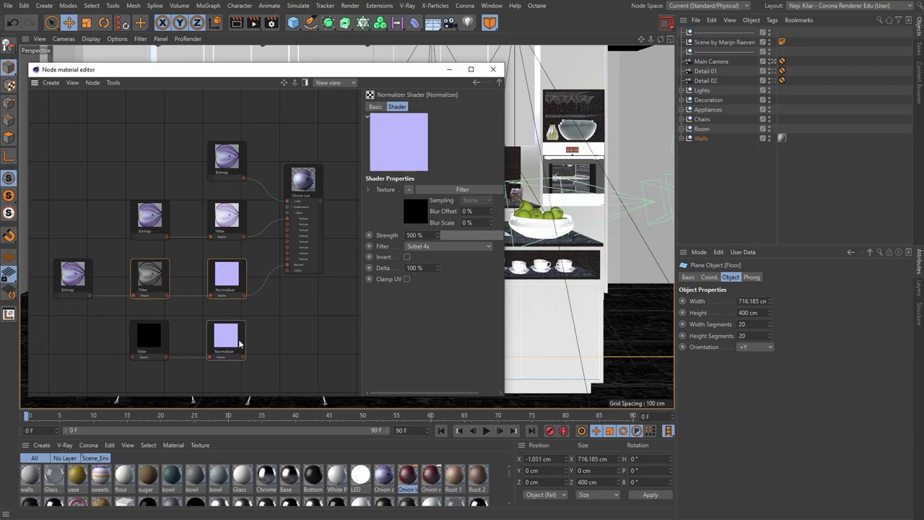
middle_click_drag(238, 334, 252, 301)
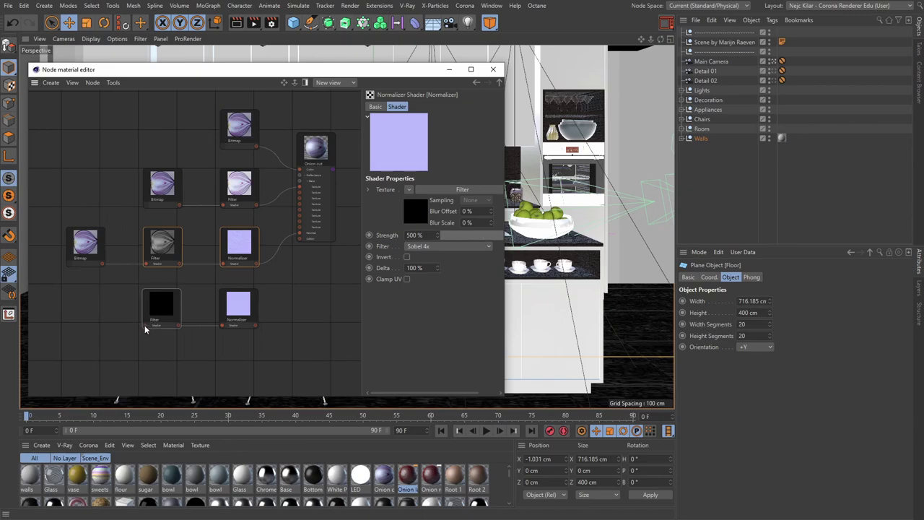
left_click_drag(76, 276, 249, 354)
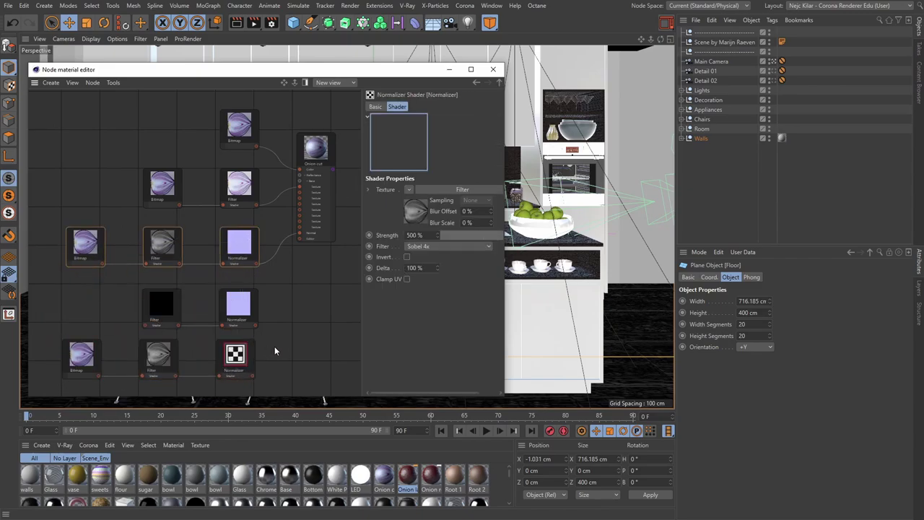